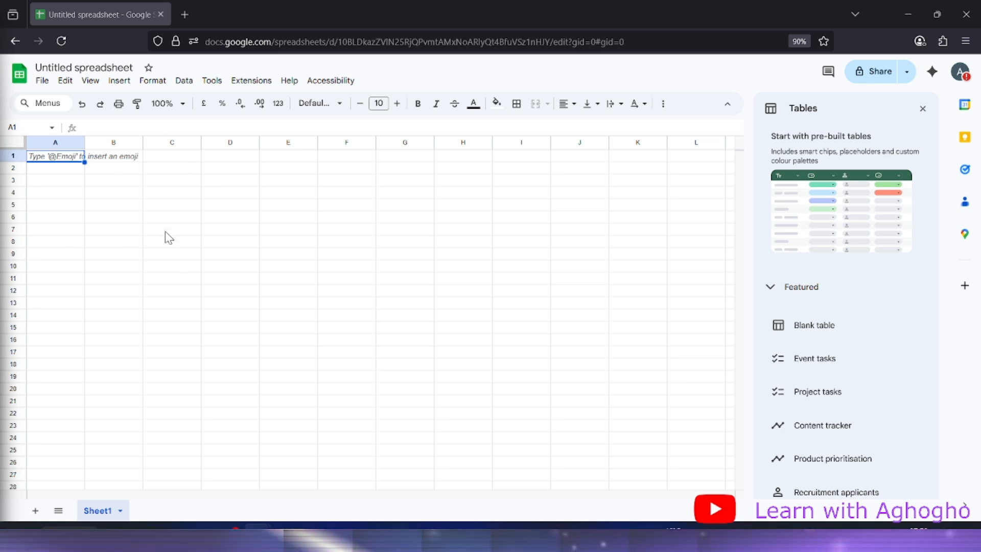
Rename the Sheet1 tab to 'Risk Register' from its right-click menu
right_click(104, 511)
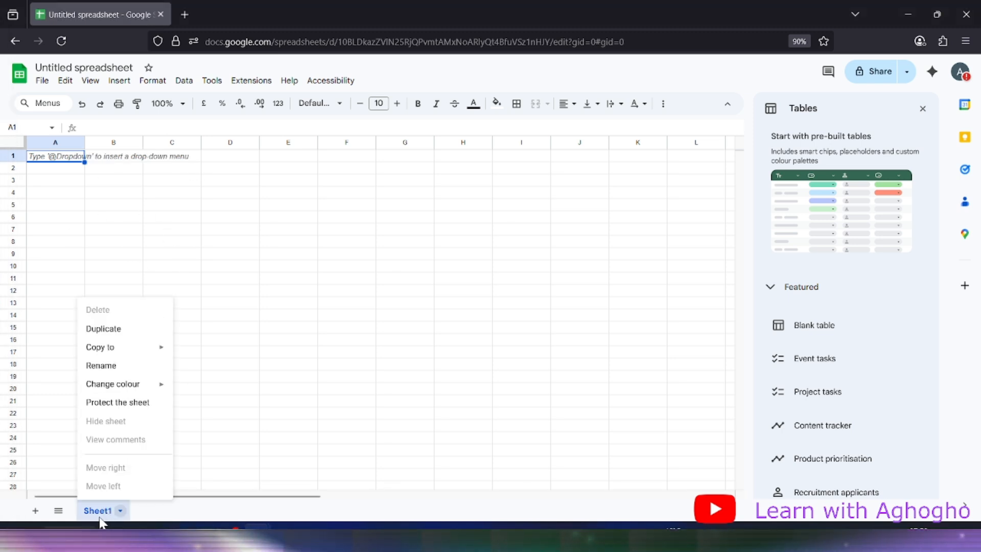
click(121, 366)
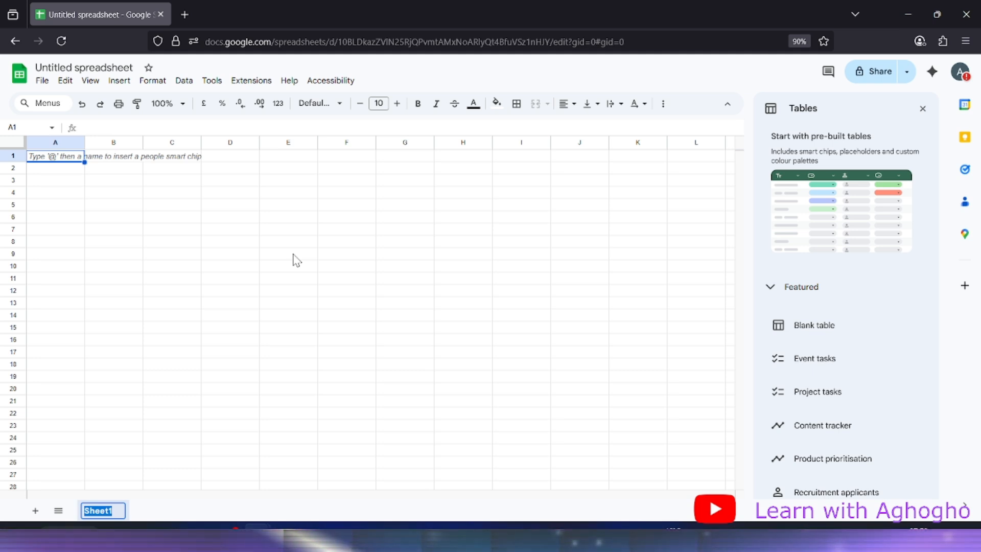
text(R)
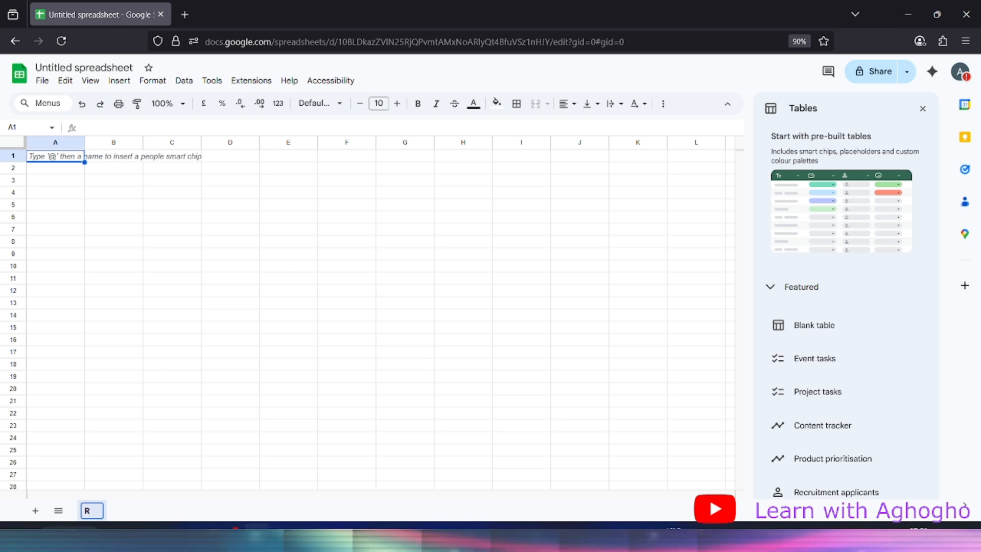
text(isk)
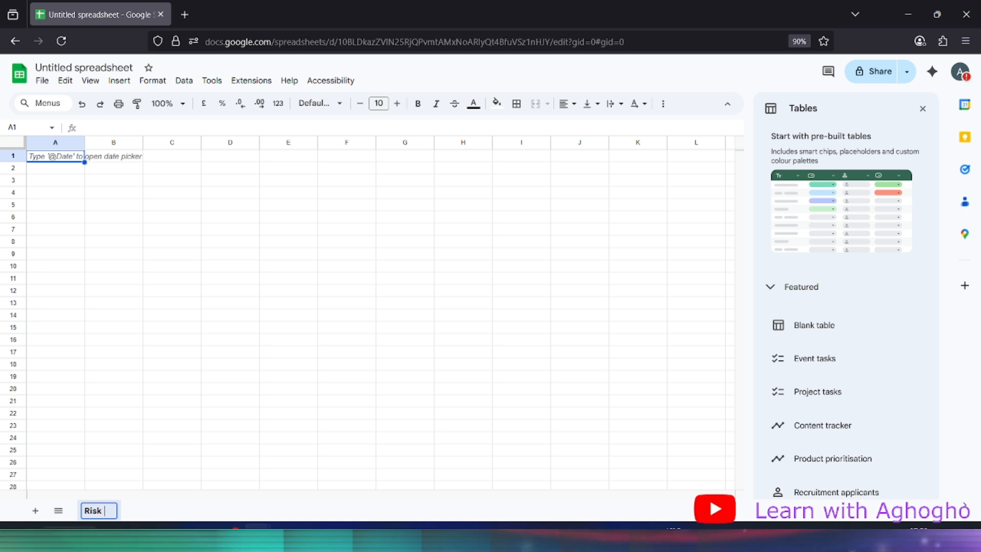
text( Reg)
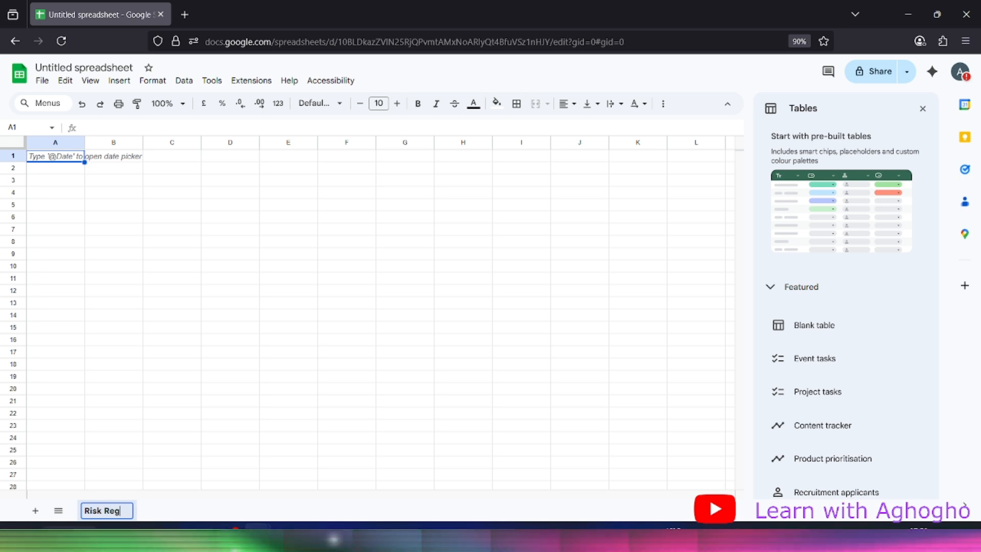
text(ister)
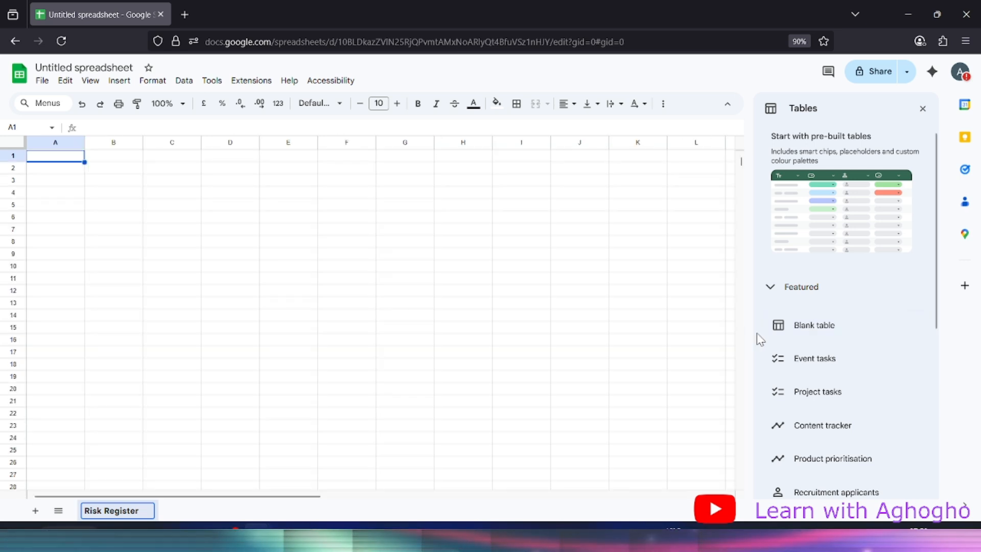
Insert a blank six-column table, then try a purple fill on the Column 1 header and undo it
mouse_move(803, 330)
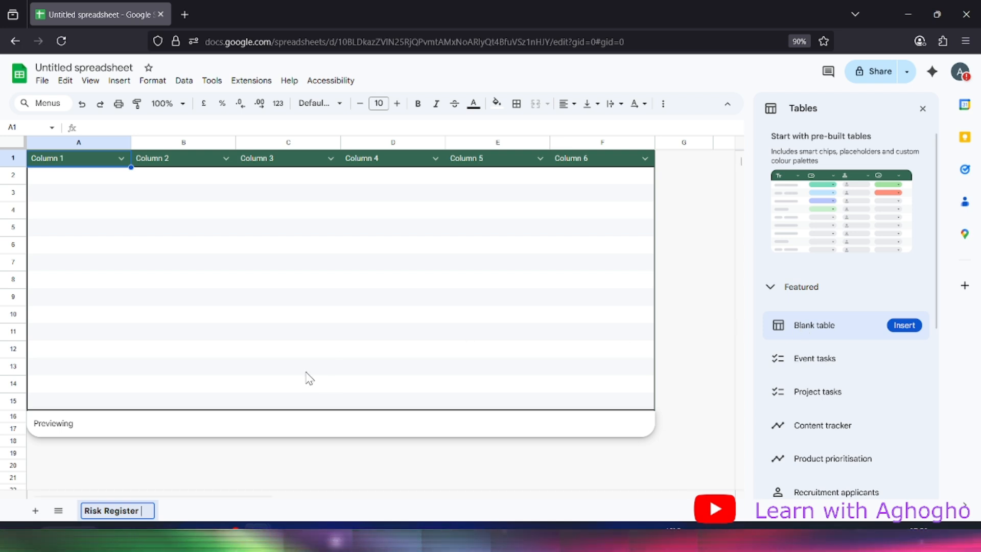
click(290, 389)
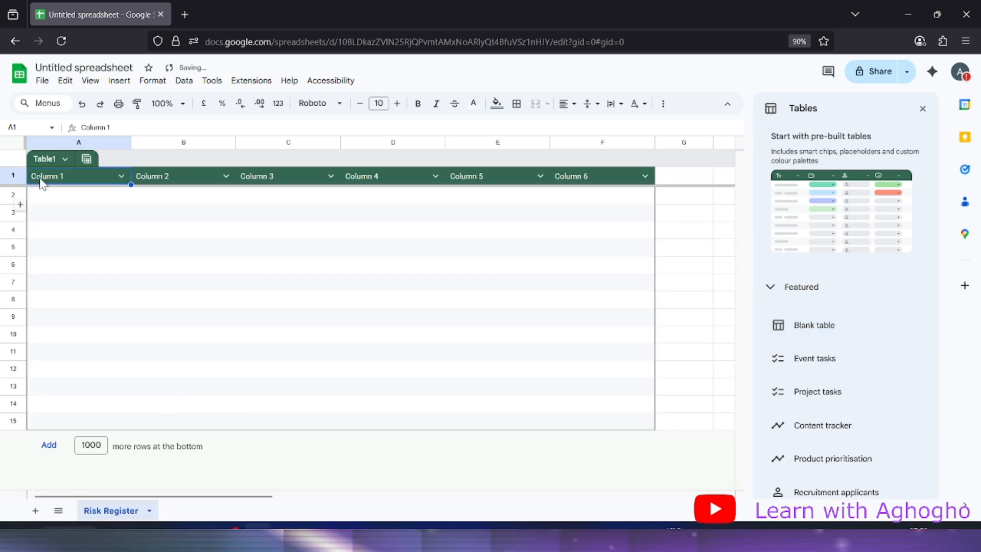
click(49, 159)
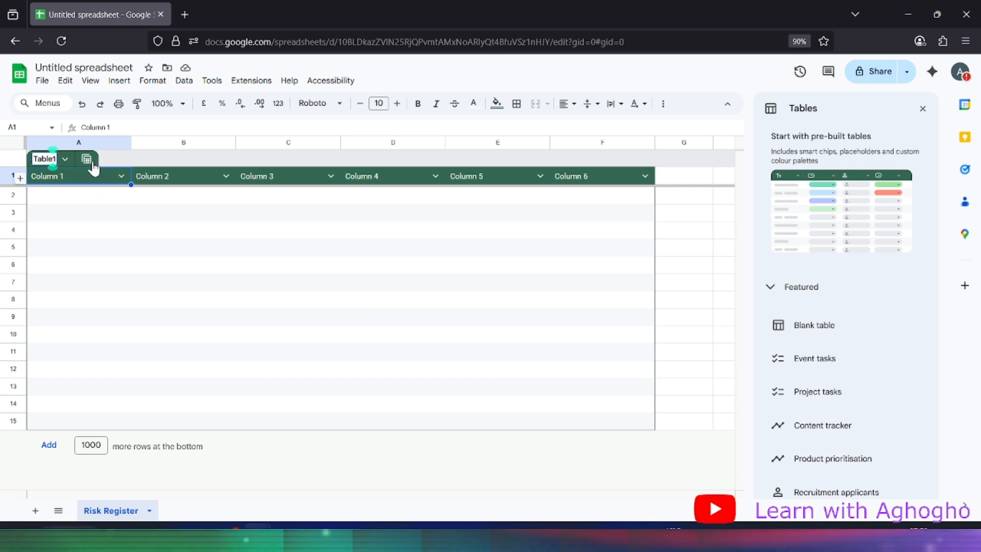
click(502, 107)
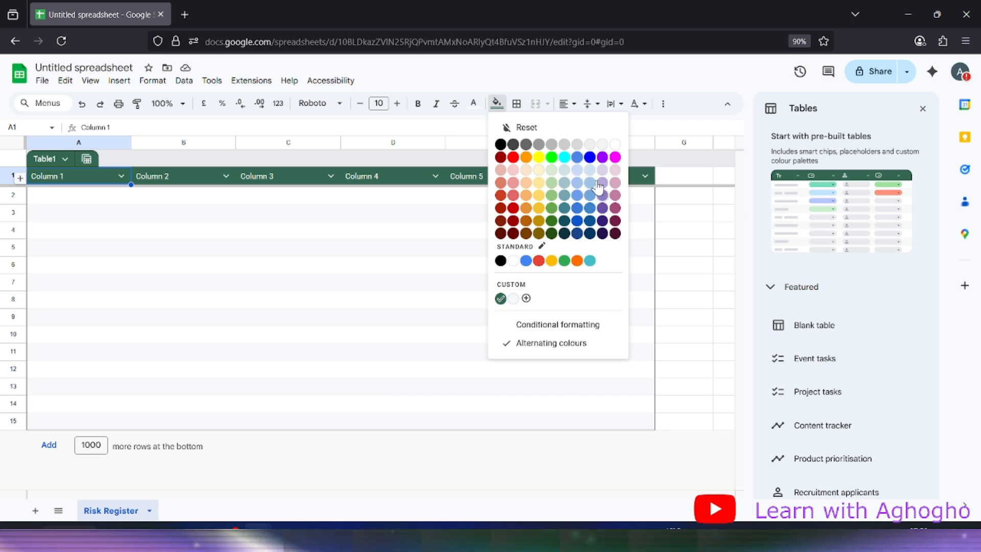
click(602, 157)
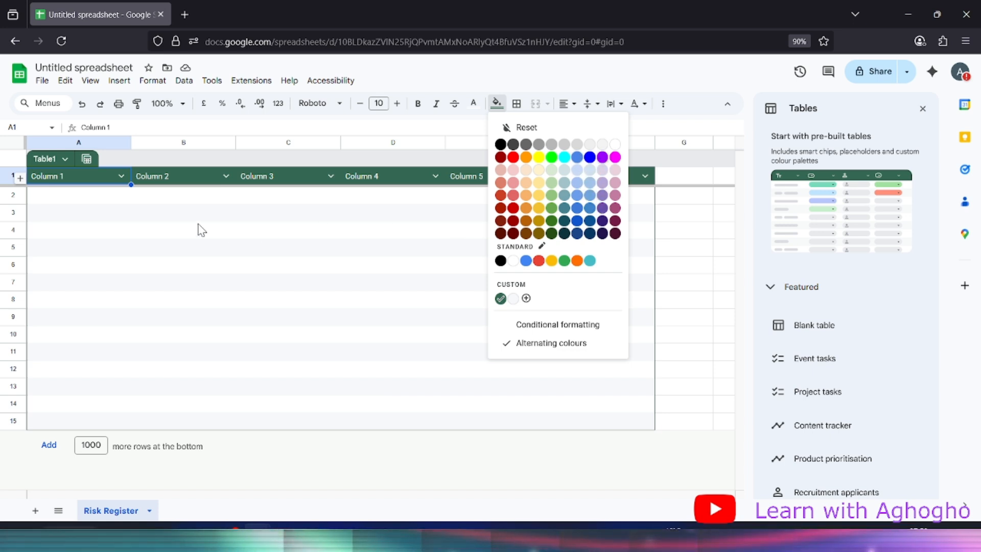
click(130, 199)
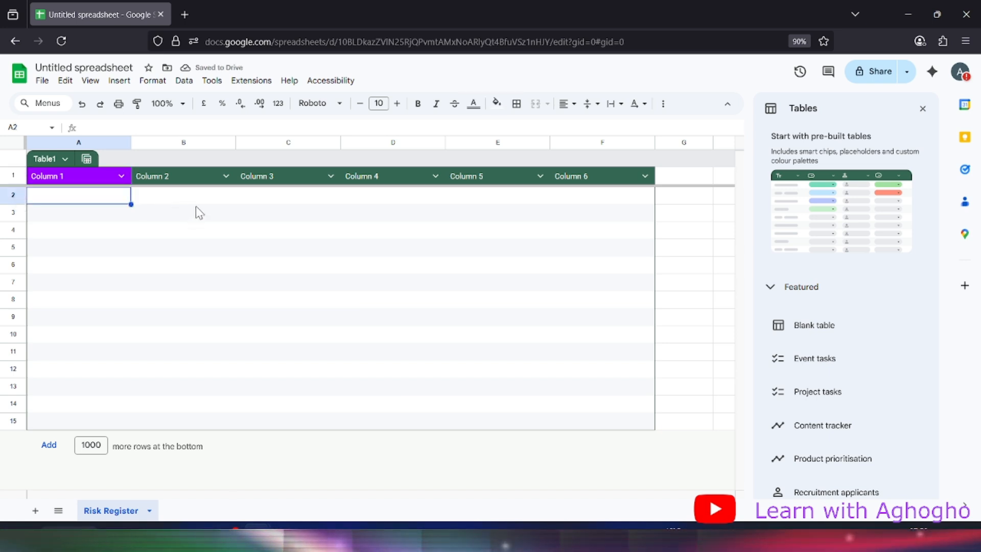
key(ctrl+z)
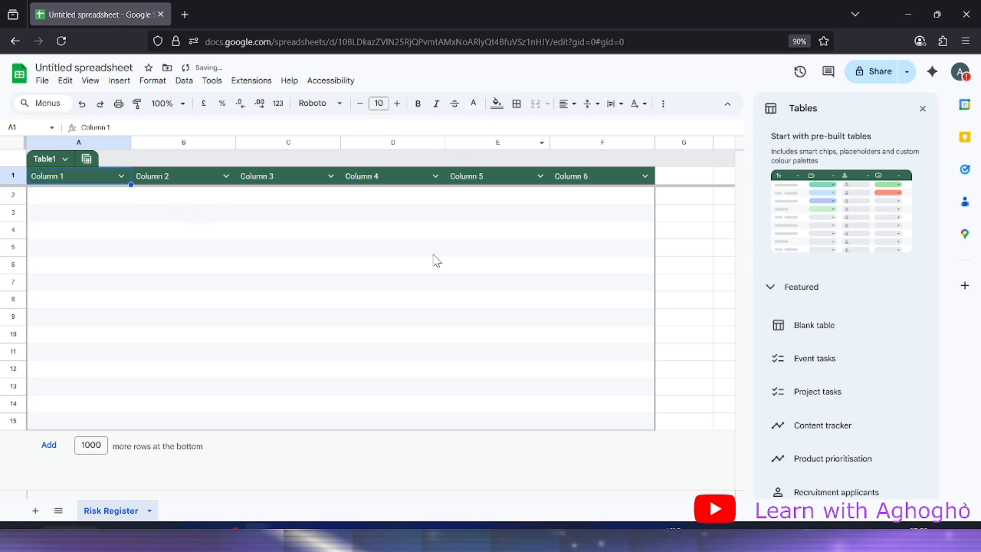
click(437, 250)
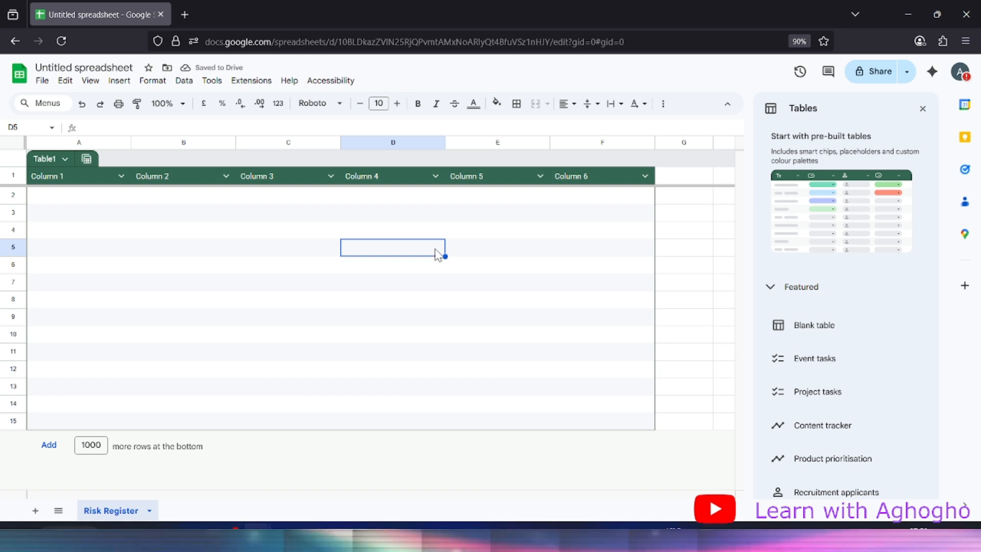
Apply a custom pale blue (#8cc6de) header colour to Table1
click(67, 160)
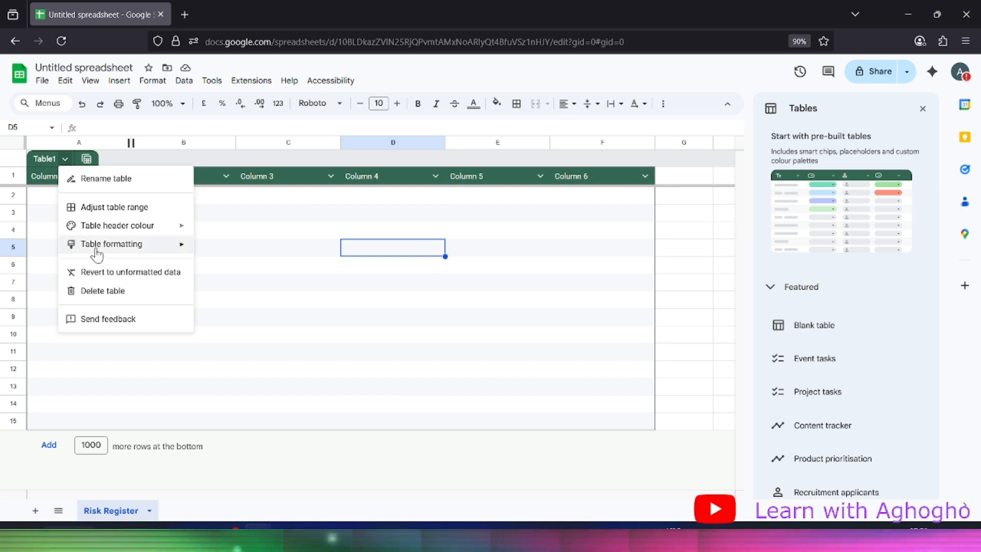
mouse_move(174, 230)
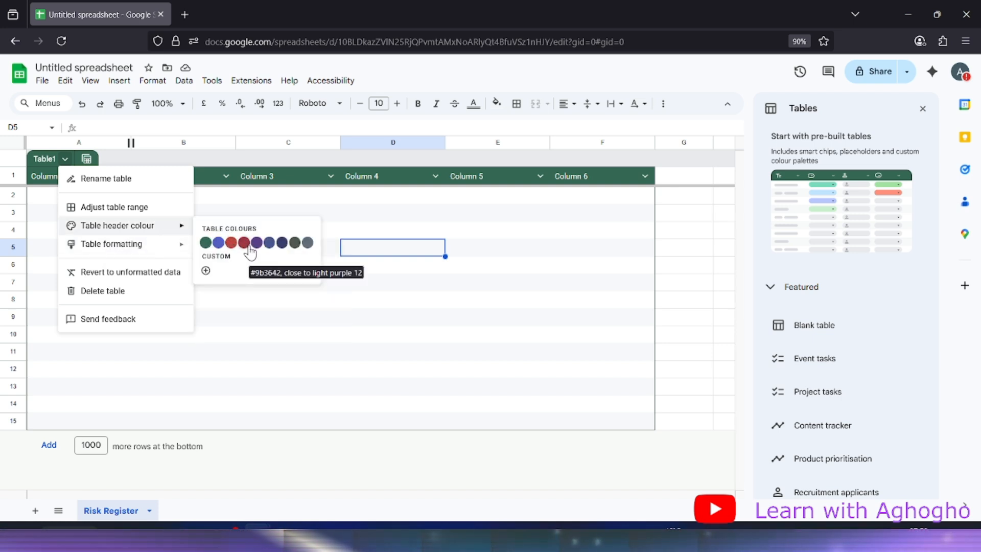
click(206, 270)
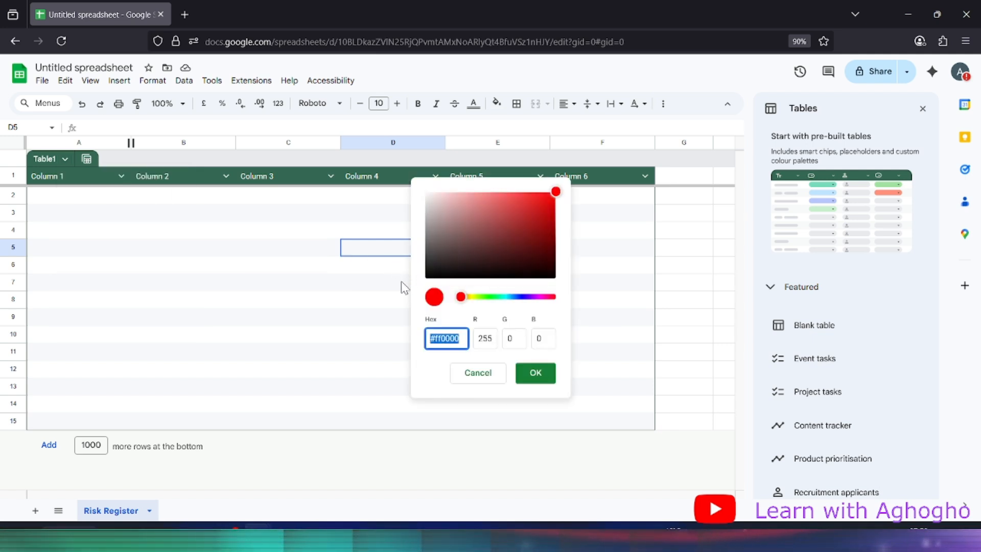
click(463, 297)
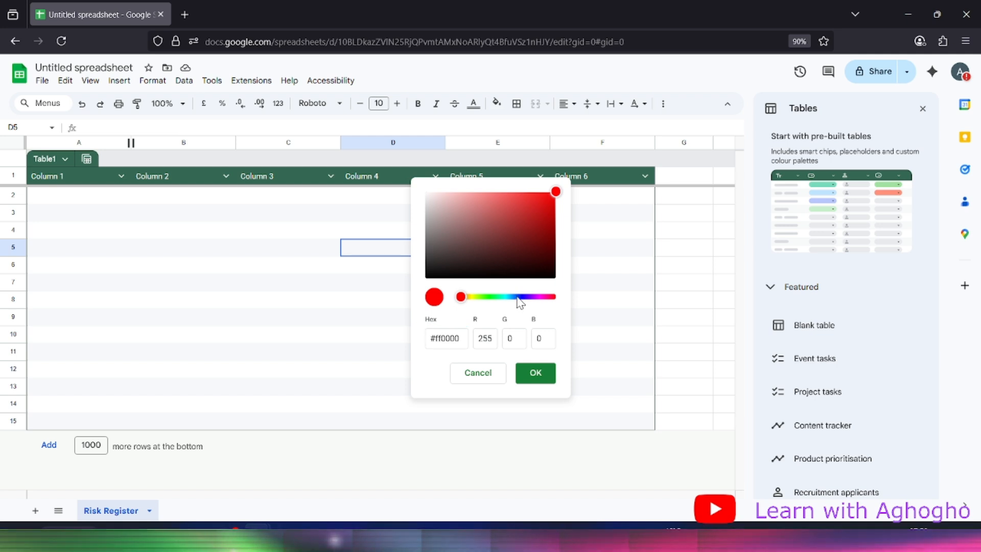
click(516, 296)
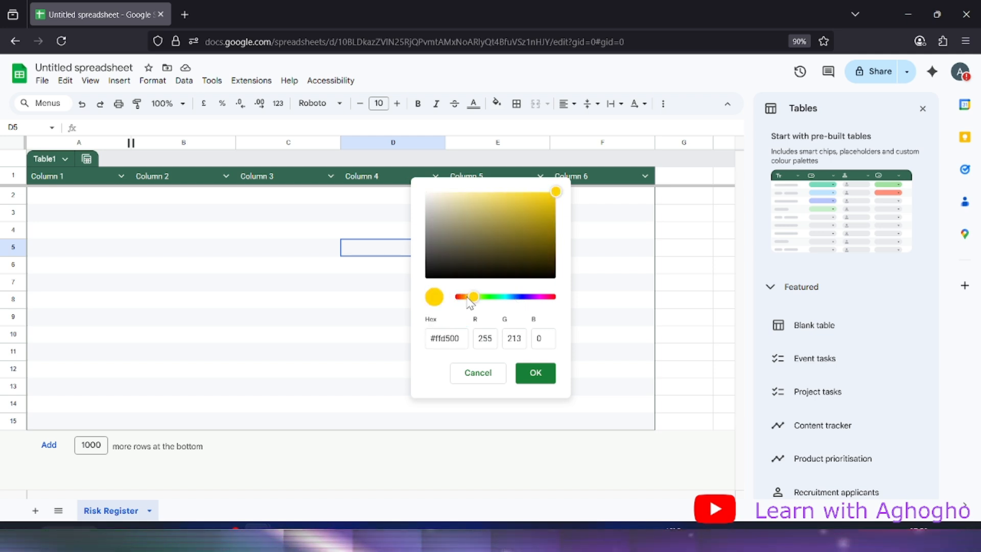
drag(475, 299, 518, 299)
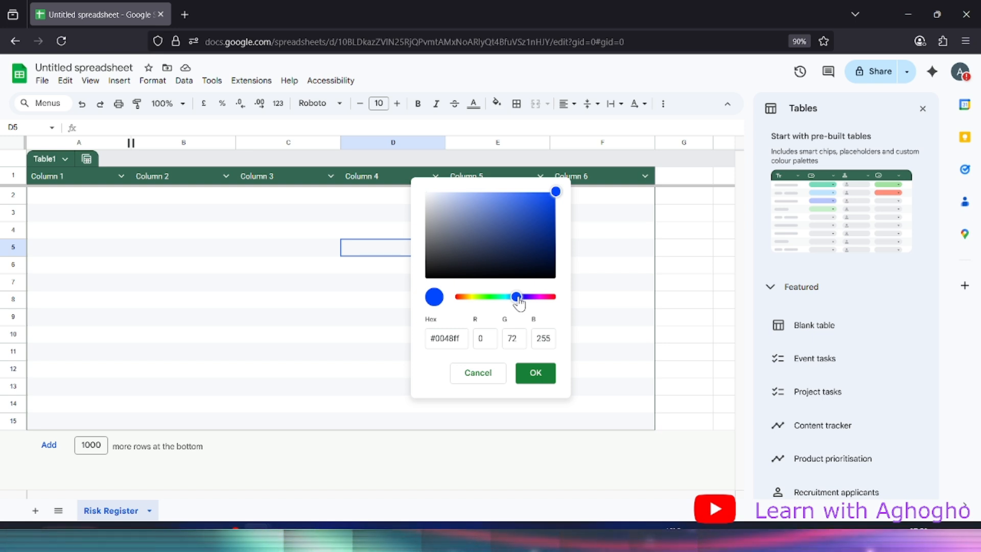
drag(517, 299, 511, 300)
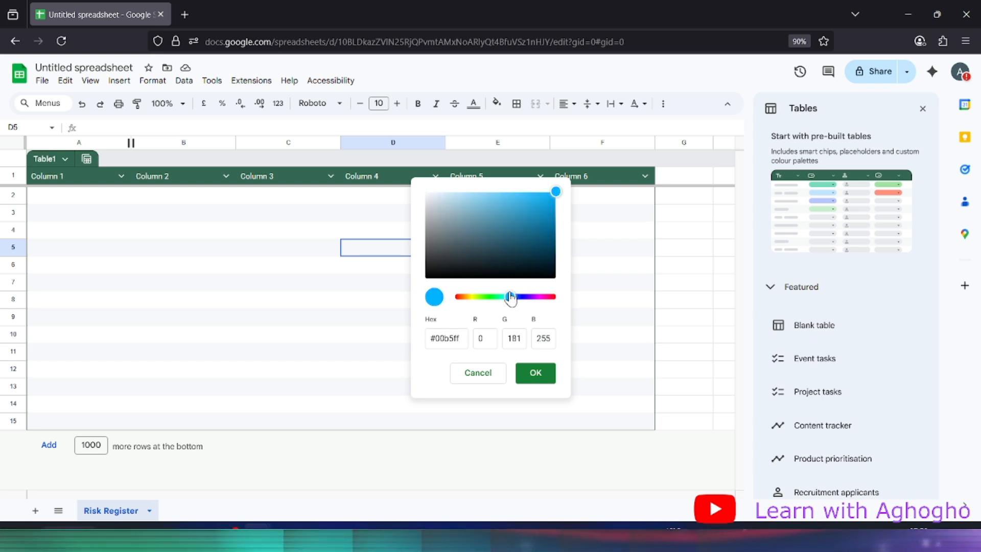
click(473, 204)
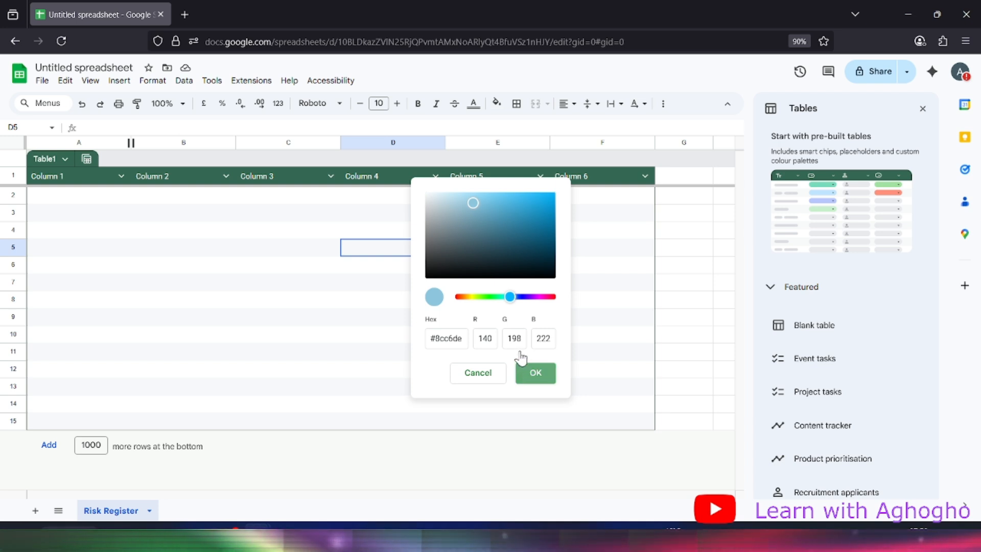
click(523, 369)
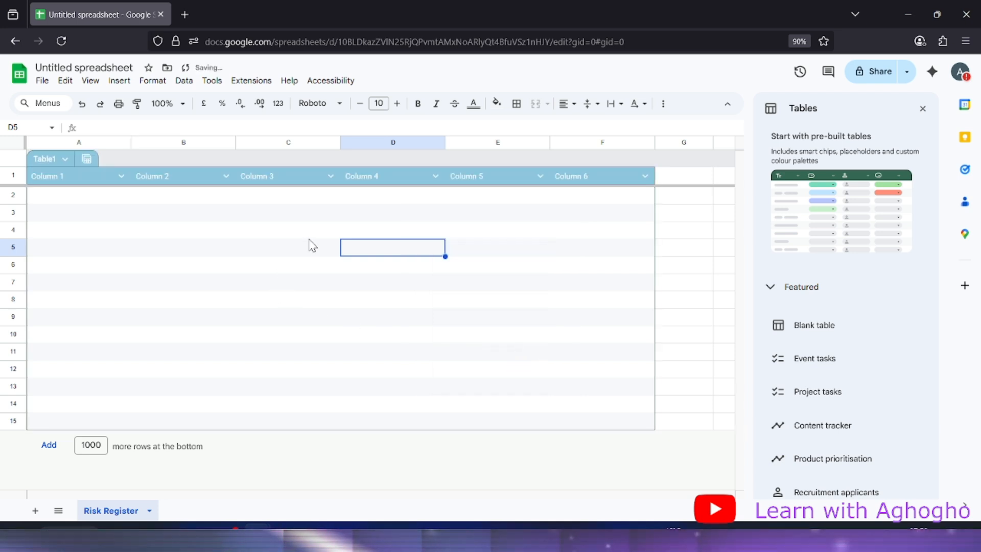
Switch Table1's header colour to the bright blue preset
click(65, 159)
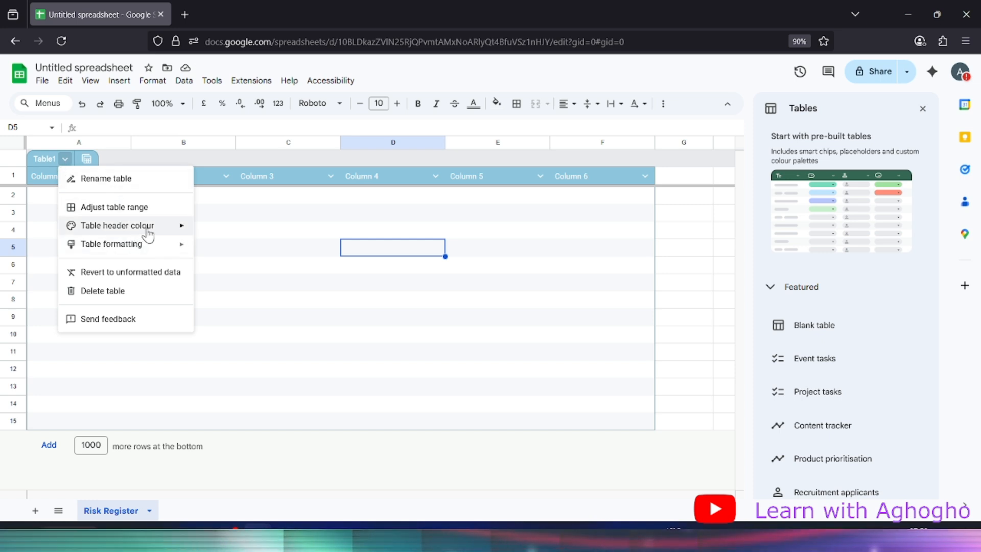
mouse_move(181, 227)
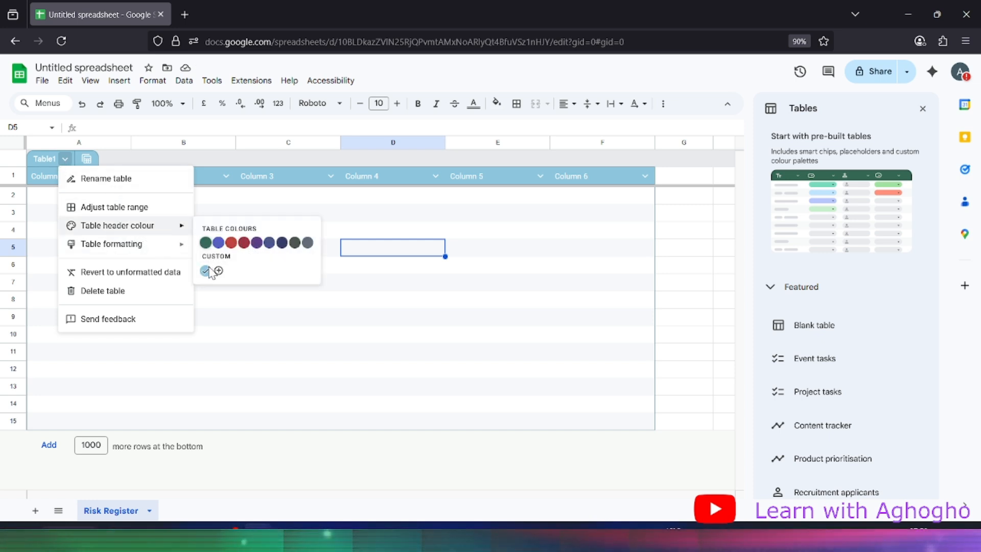
click(219, 242)
click(394, 262)
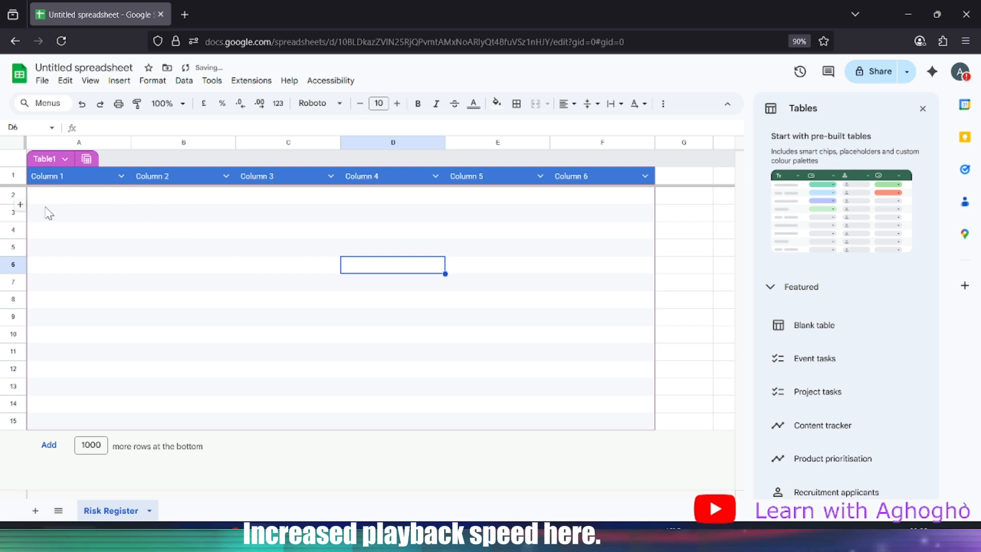
click(60, 231)
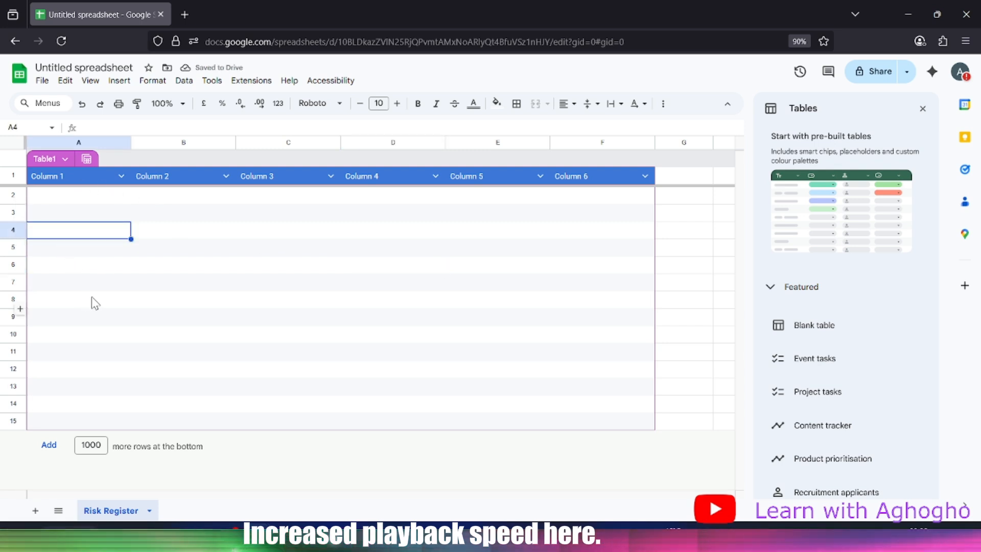
Name the first two headers Risk Number and Risk Description
click(149, 268)
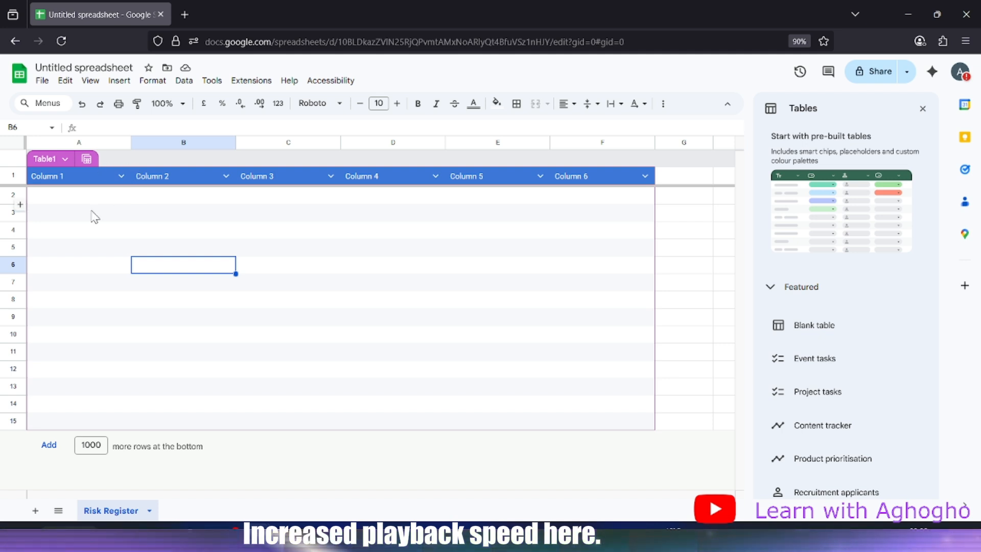
click(59, 179)
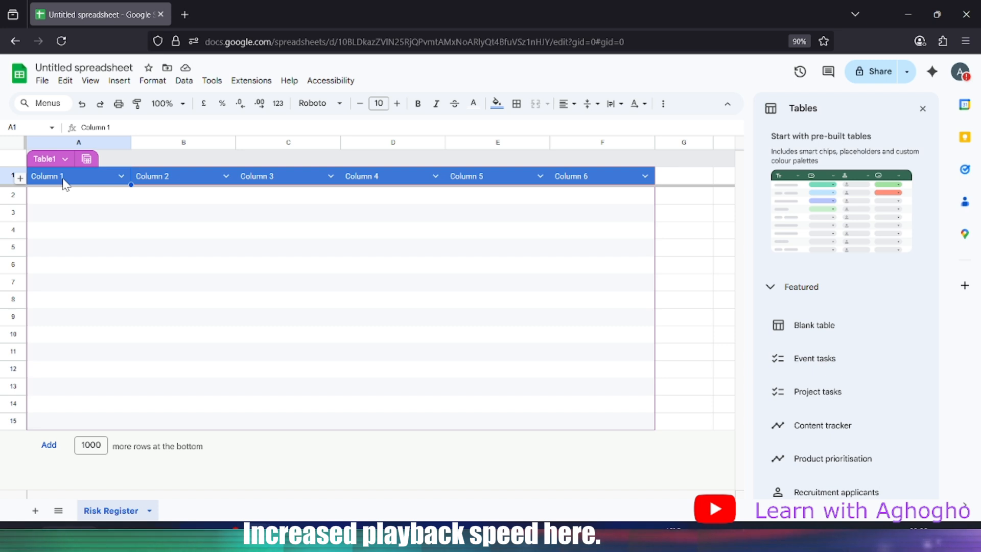
text(£)
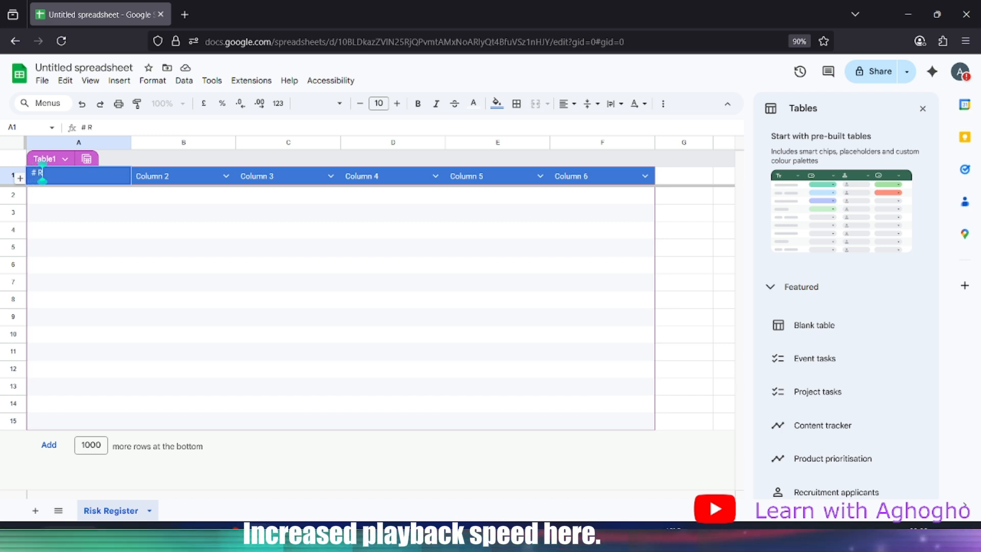
text(Risk Number)
key(Tab)
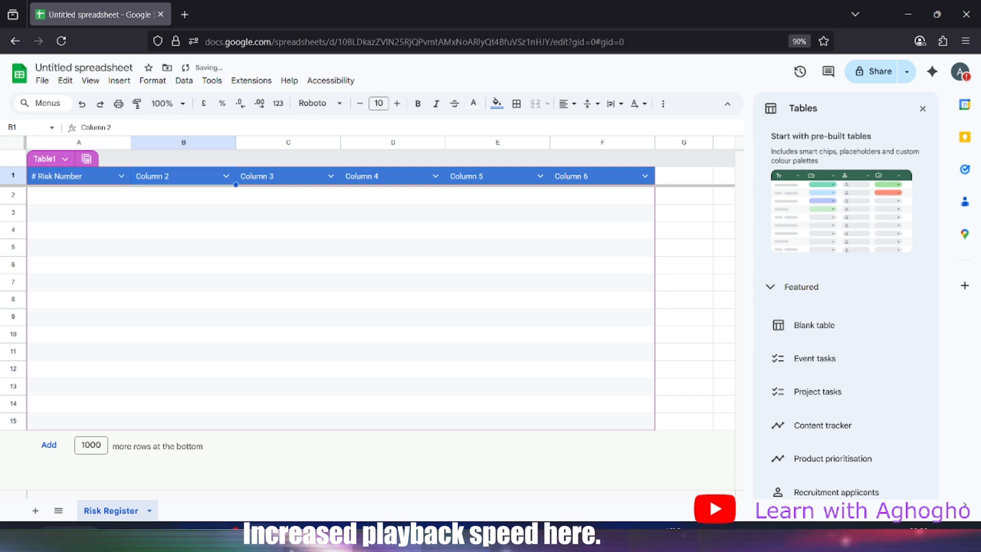
text(Risk Descr)
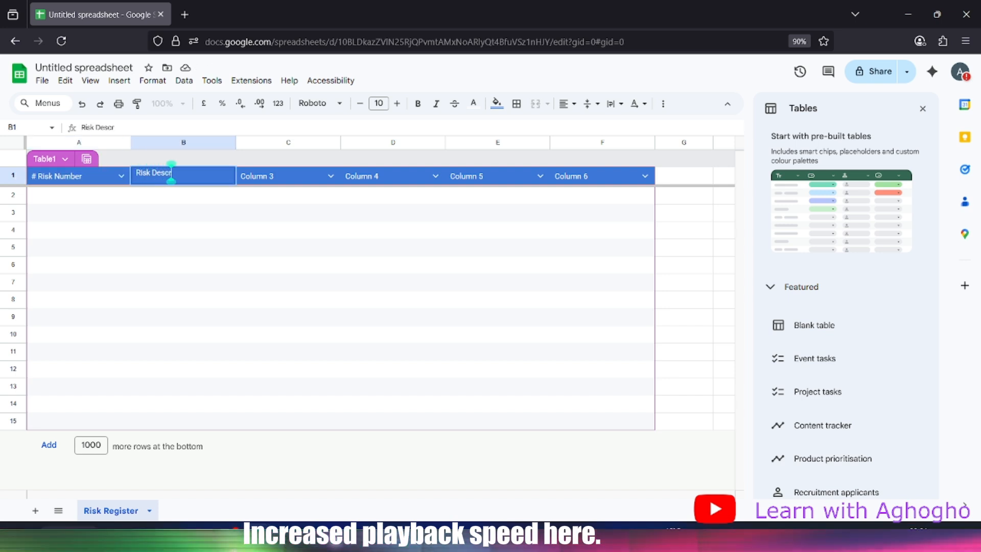
text(iption)
key(Tab)
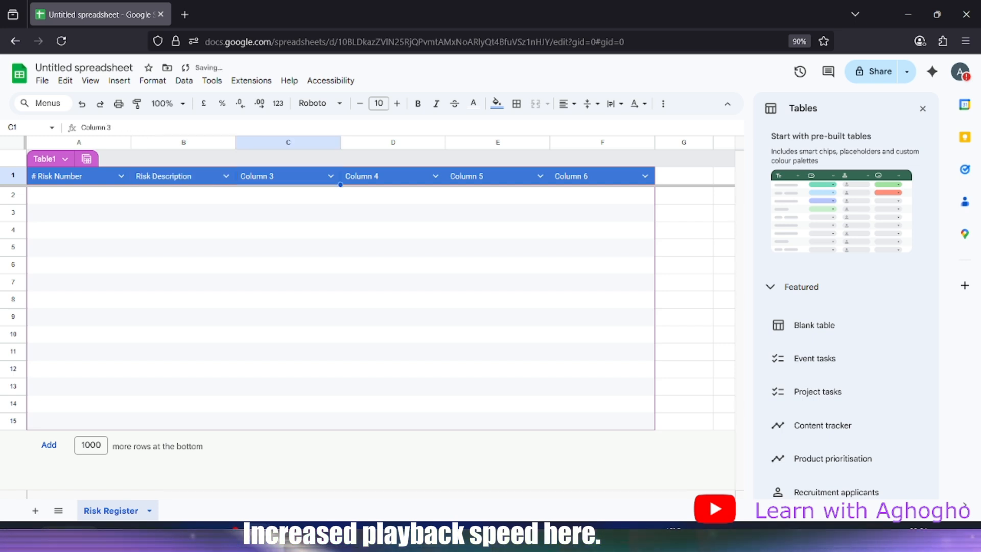
Name the remaining headers Likelihood, Impact, Risk Score and Response Plan
text(C)
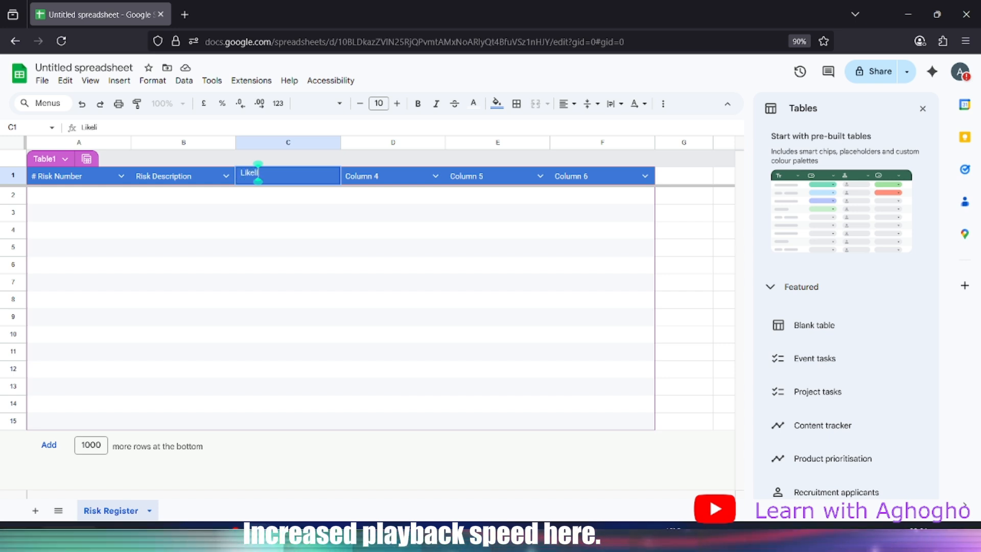
text(ikelihood)
key(Tab)
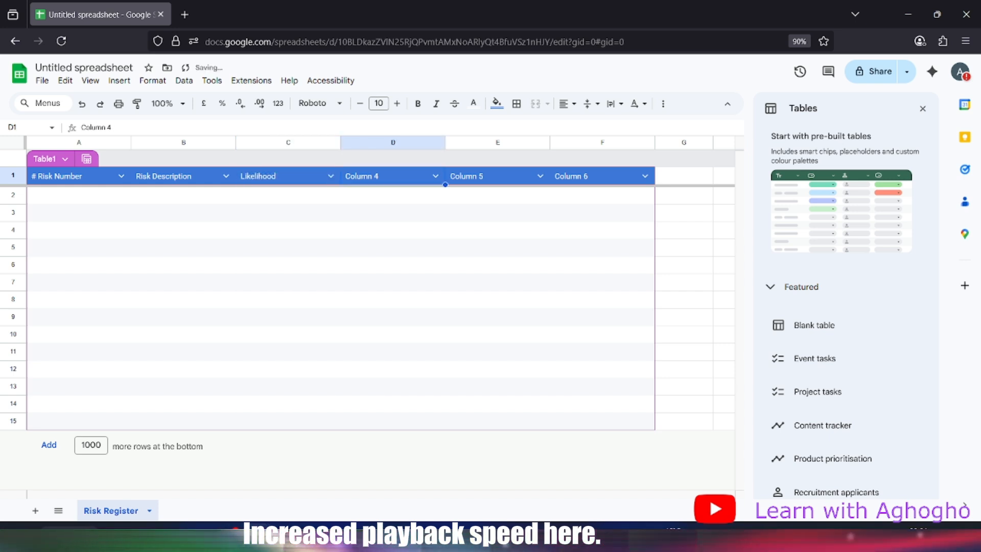
text(Impact)
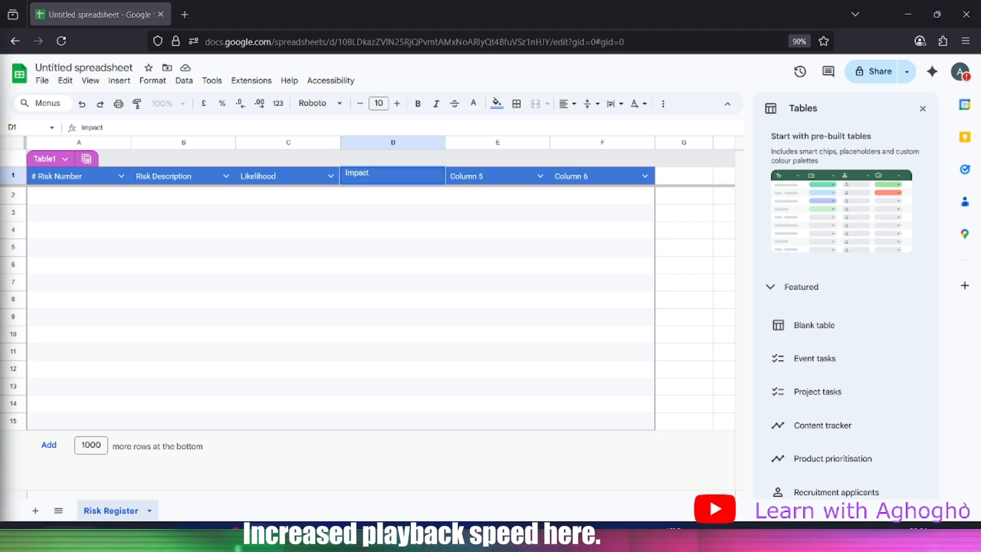
key(Tab)
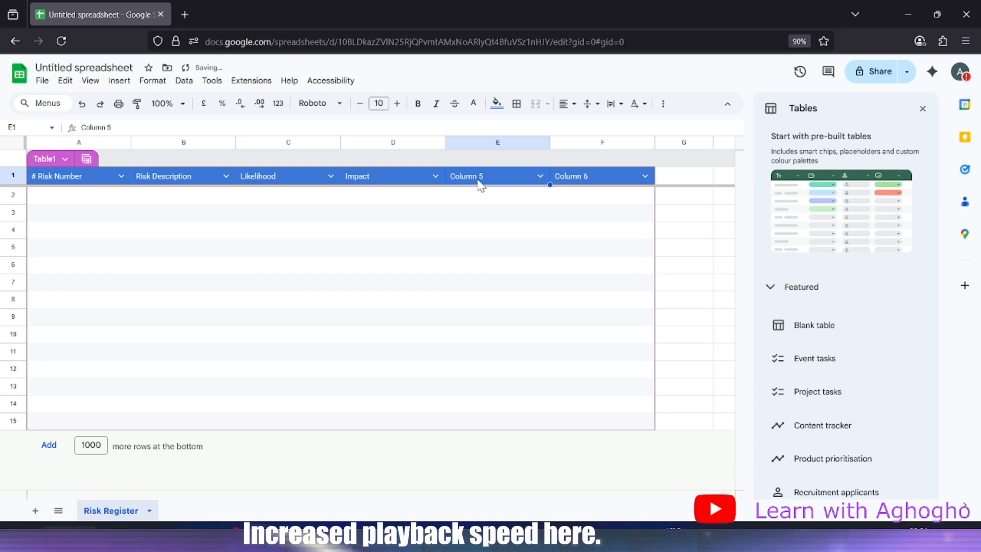
text(Risk Score)
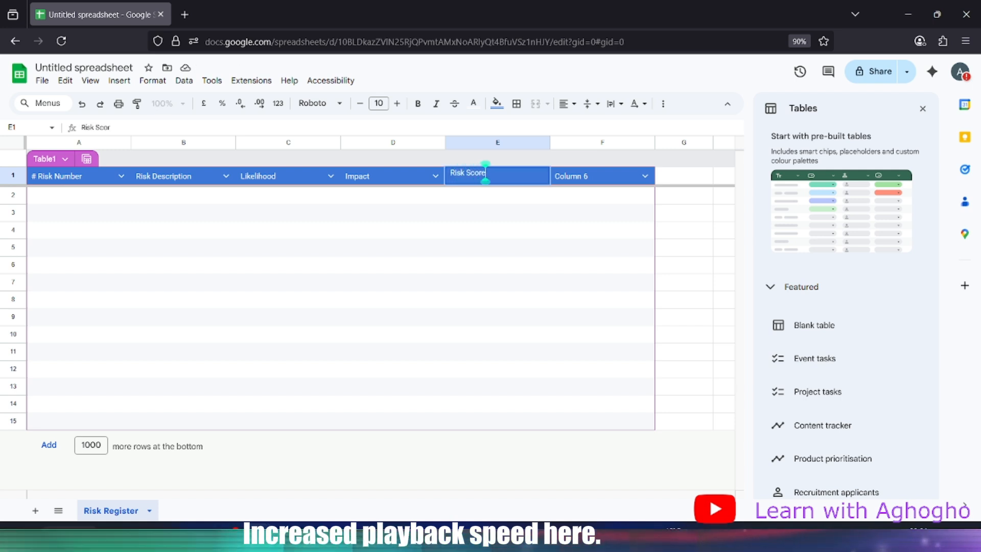
key(Tab)
text(Re)
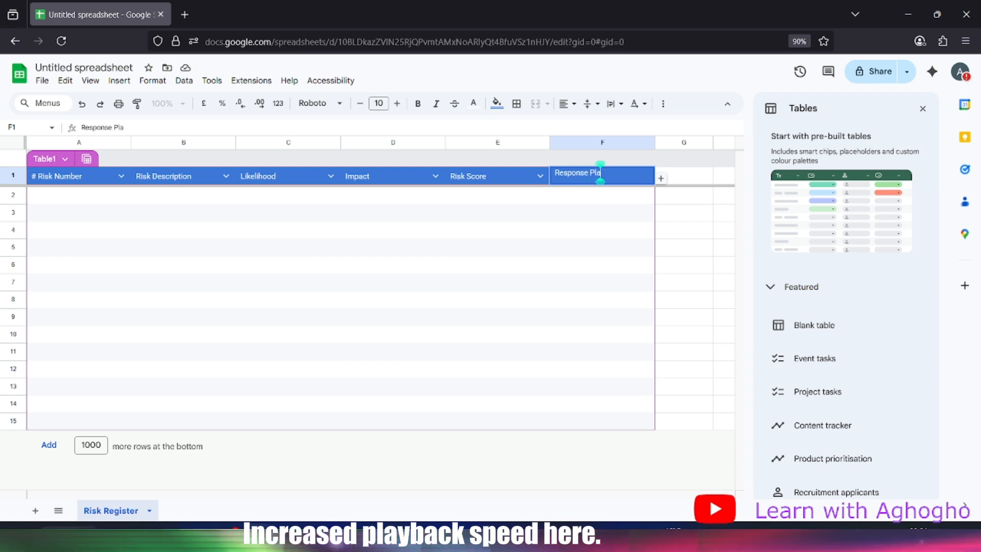
text(sponse Plan)
click(327, 245)
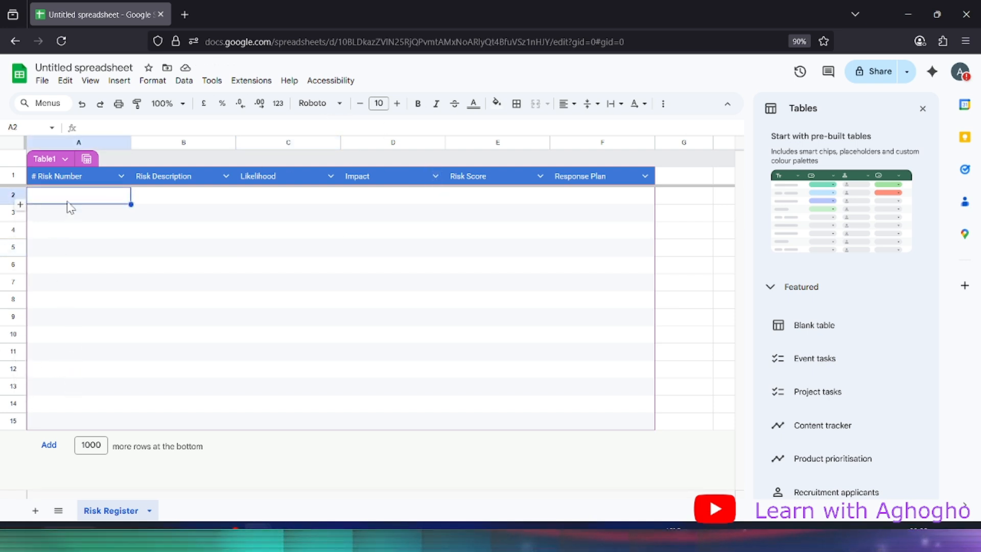
Enter 1001 in A2 and the formula =A2+1 in A3
text(10)
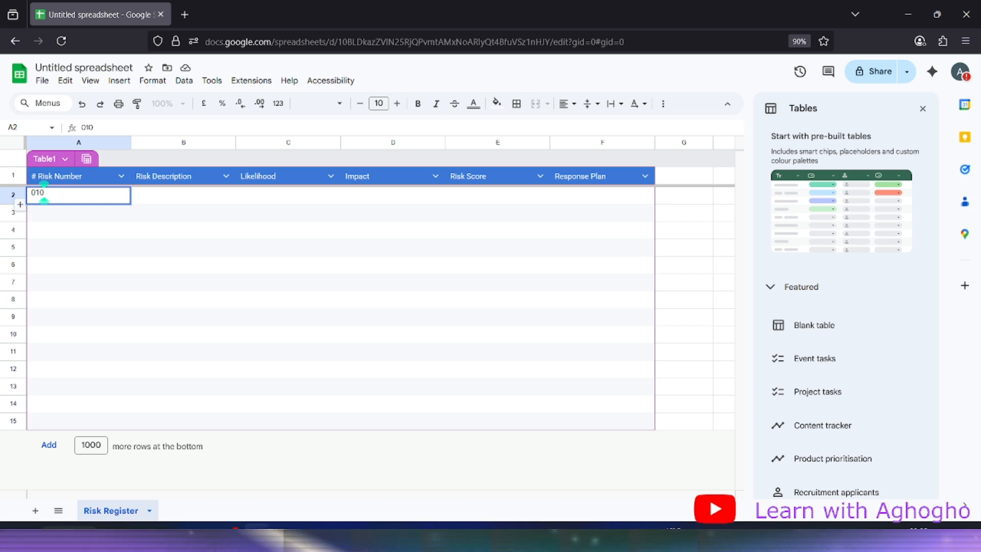
text(01)
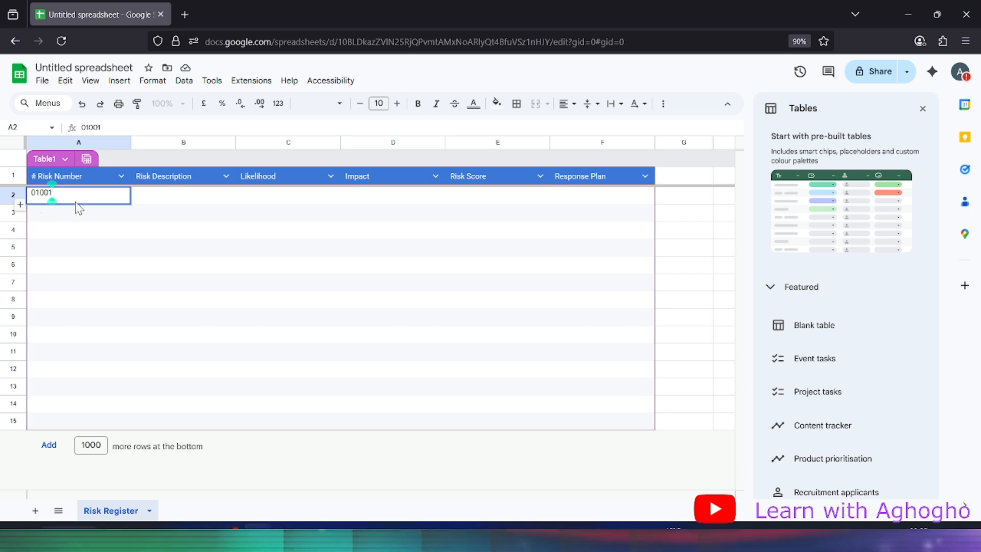
key(Return)
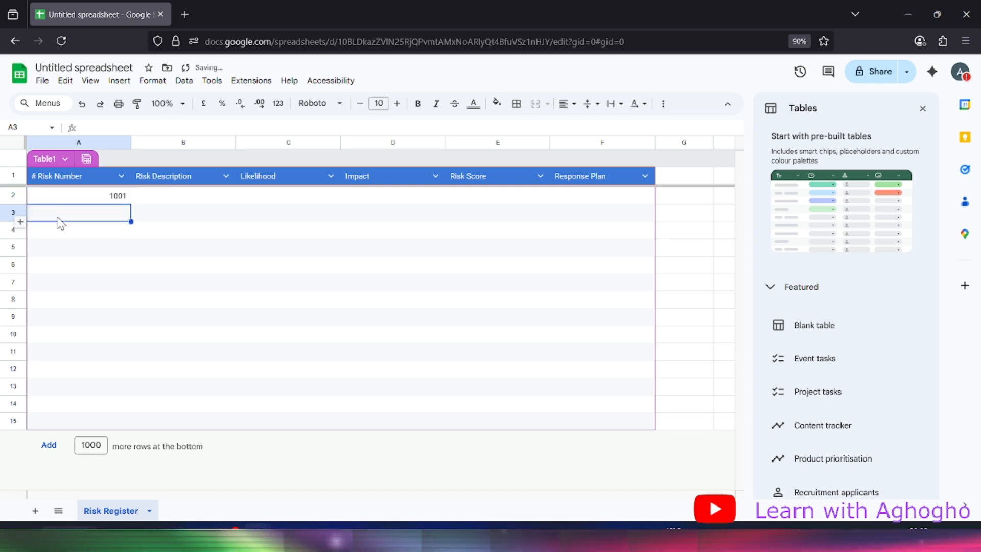
text(=)
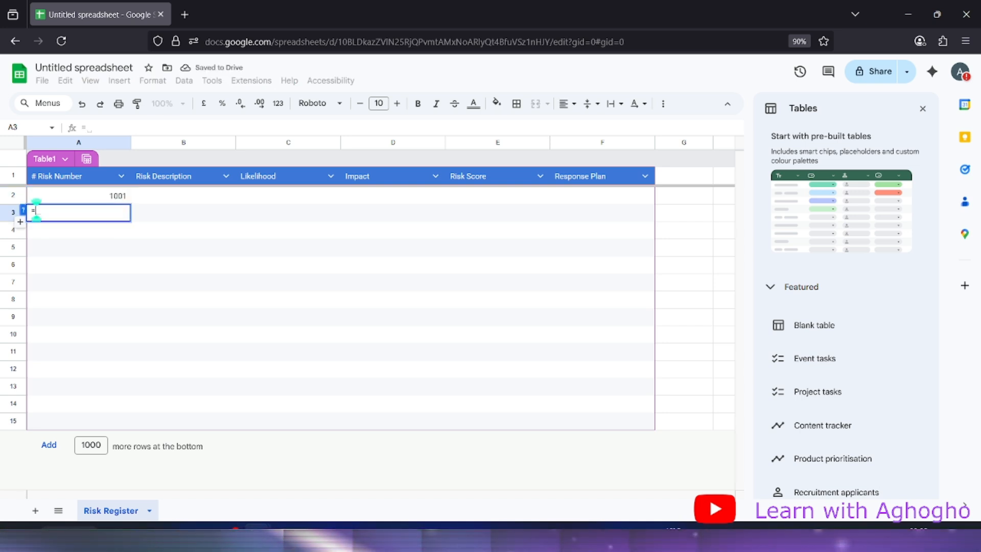
click(66, 198)
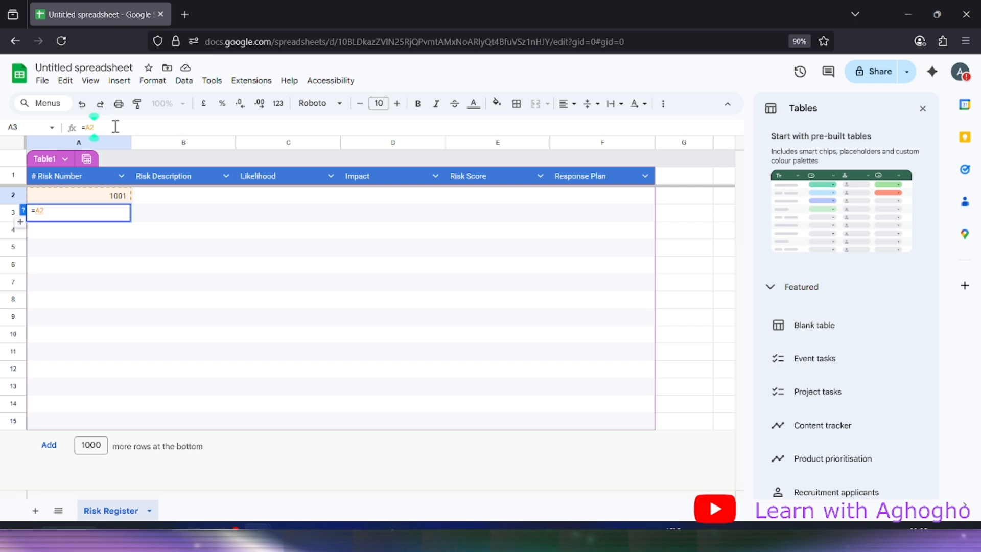
text(+)
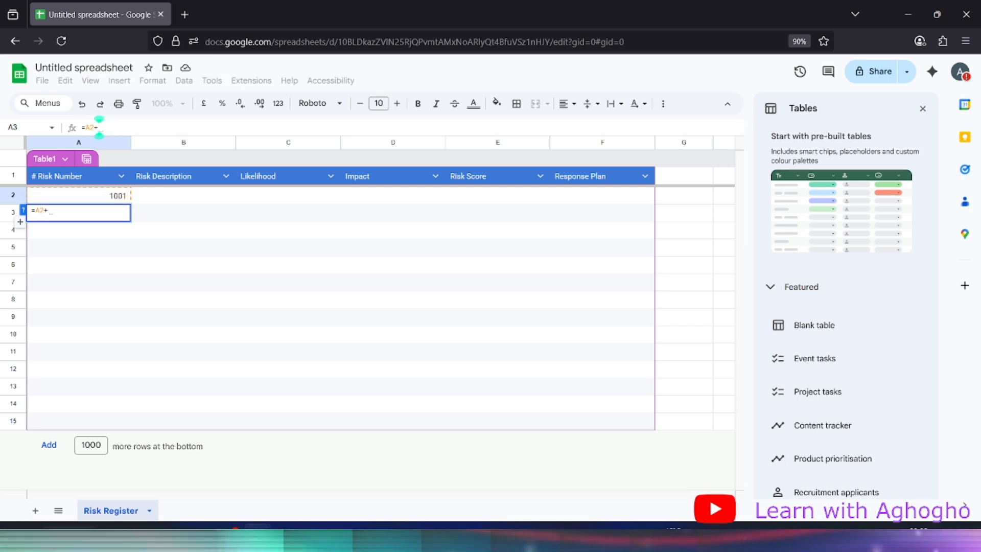
text(1)
key(Return)
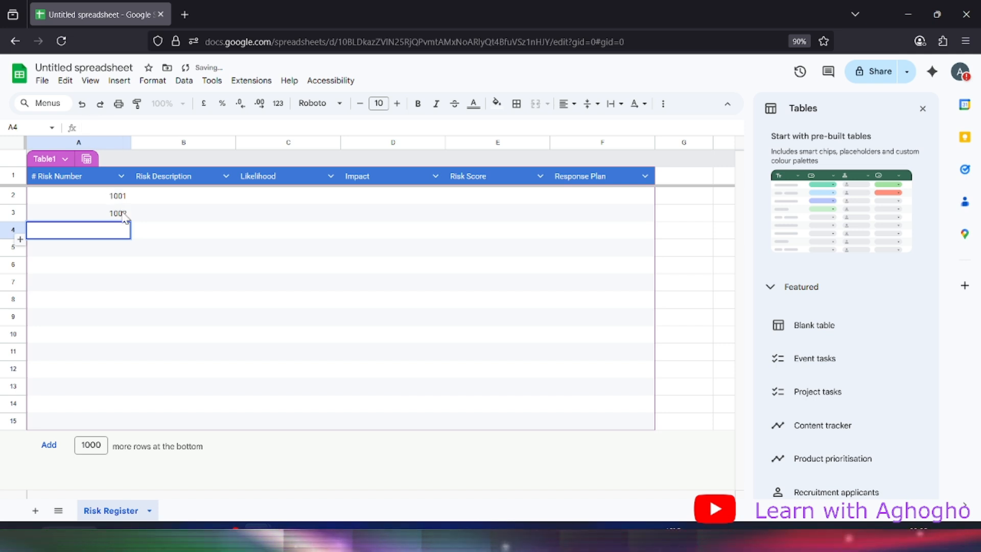
double_click(125, 213)
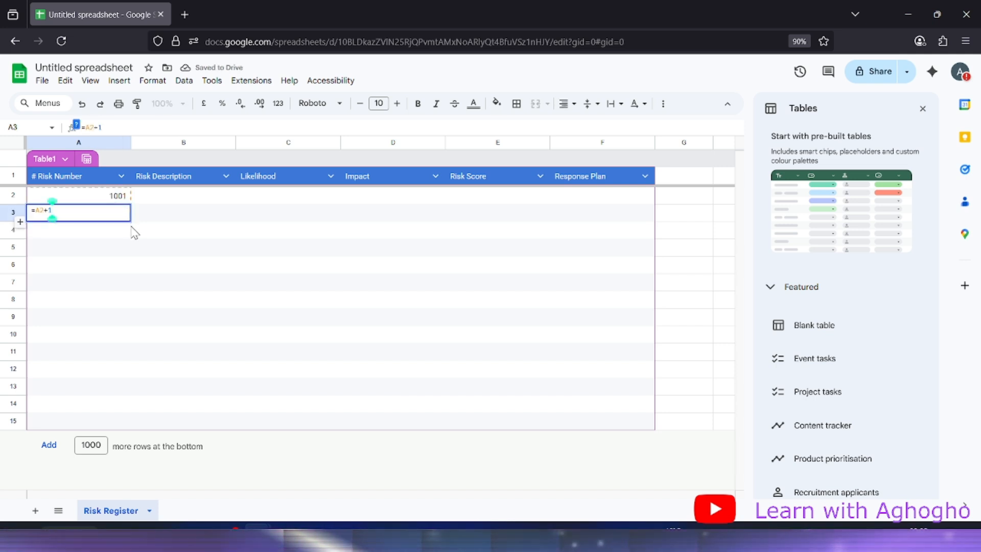
click(134, 231)
Fill A3's formula down to row 14, giving risk numbers up to 1013
click(123, 213)
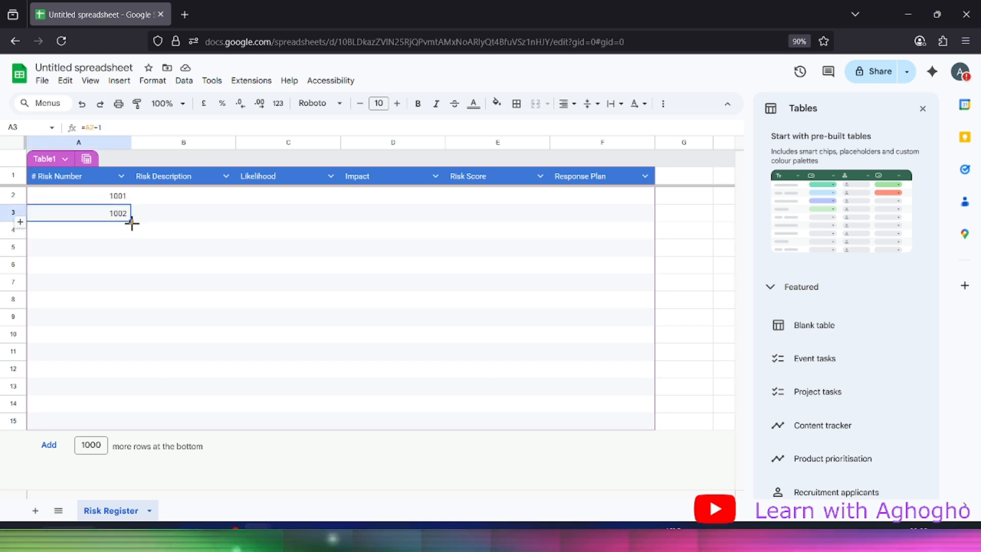
drag(131, 221, 134, 419)
click(293, 236)
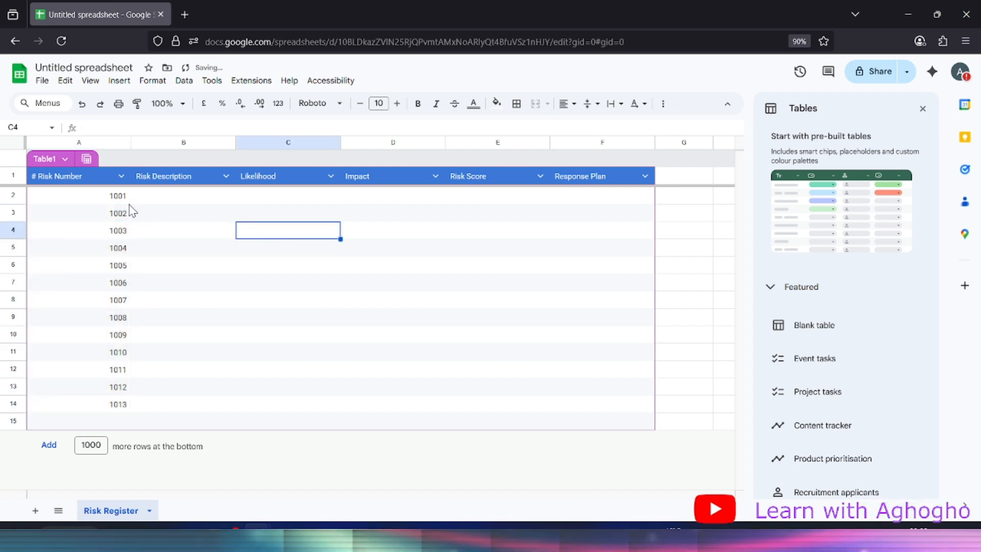
click(74, 202)
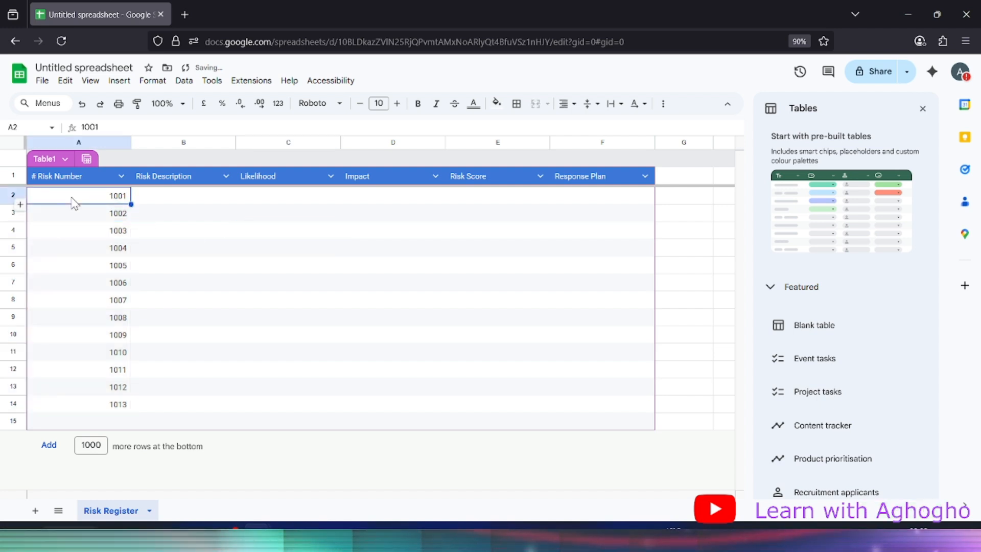
Set the Risk Number column type to Number
click(121, 176)
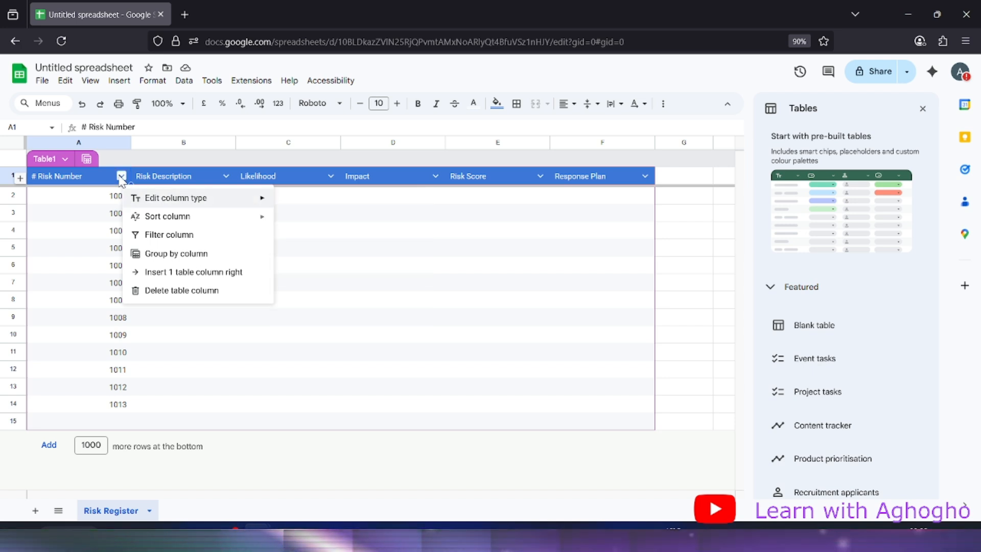
double_click(120, 175)
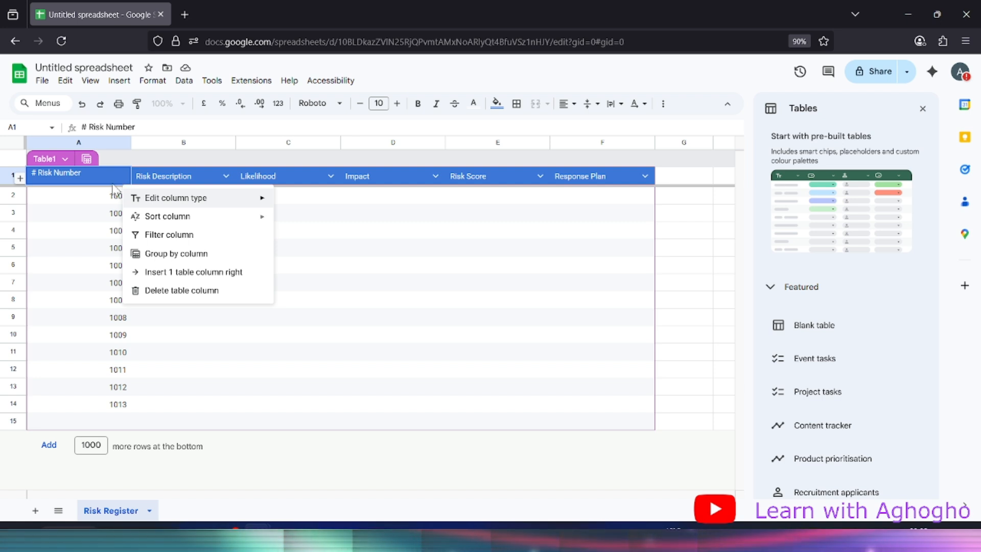
click(109, 180)
click(190, 248)
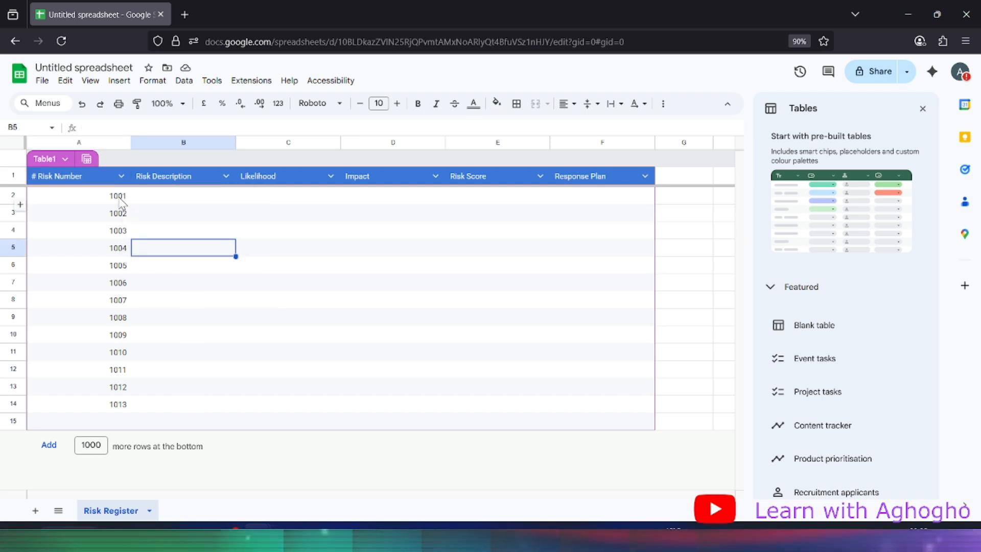
click(121, 176)
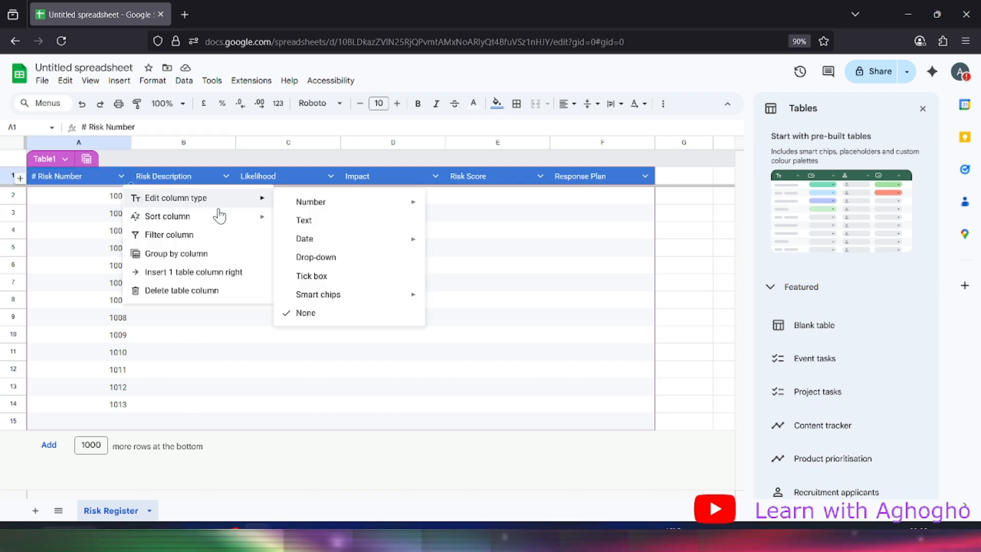
mouse_move(260, 218)
mouse_move(261, 201)
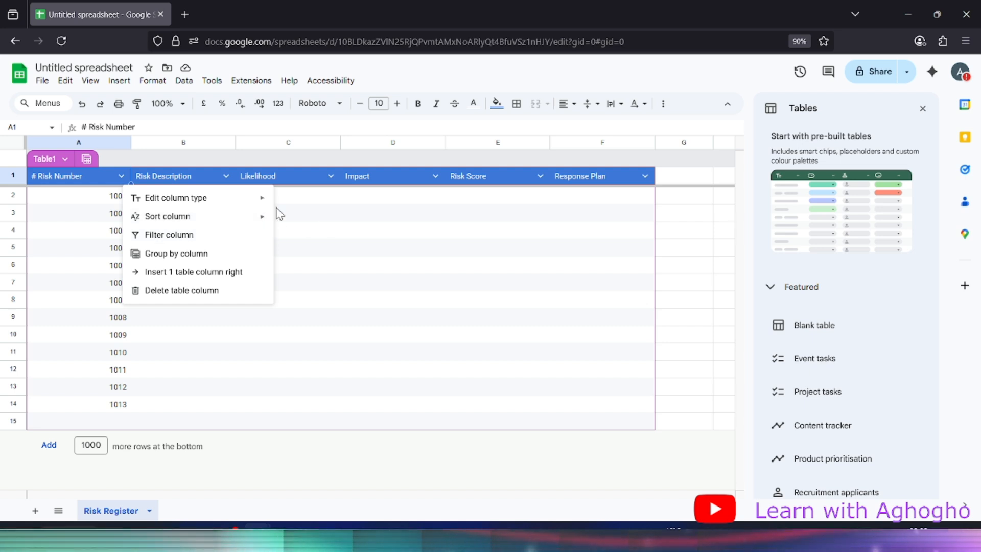
mouse_move(376, 205)
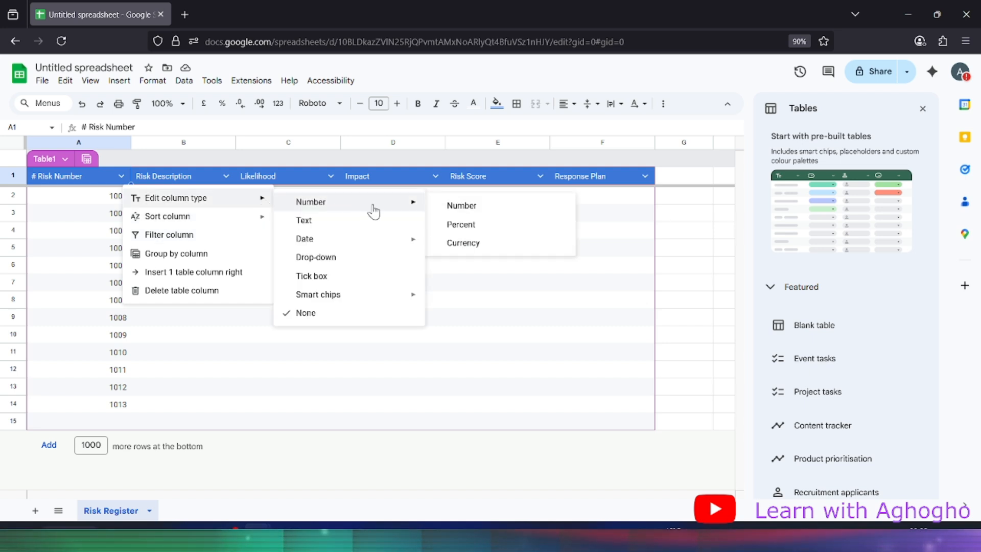
click(461, 206)
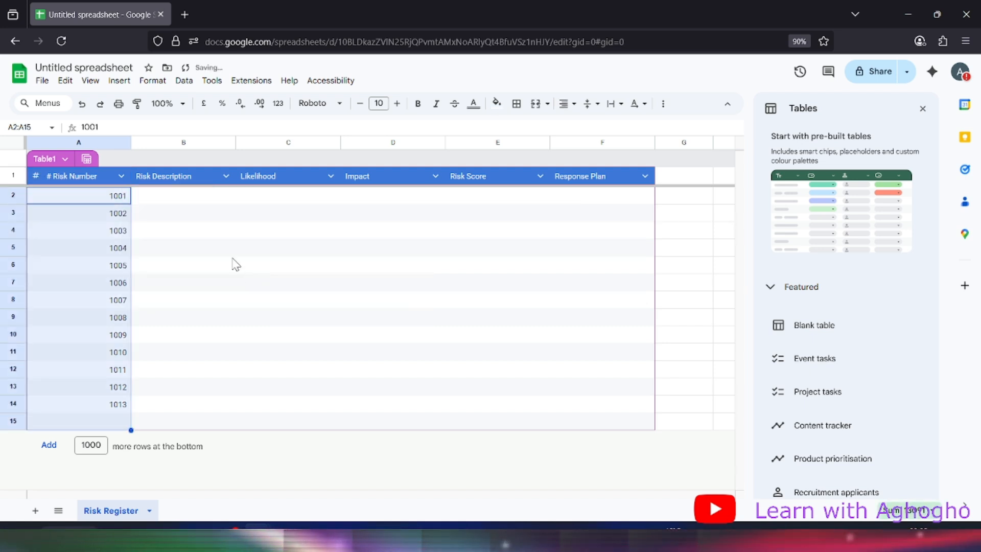
Delete the '#' prefix so the A1 header reads just 'Risk Number'
double_click(65, 177)
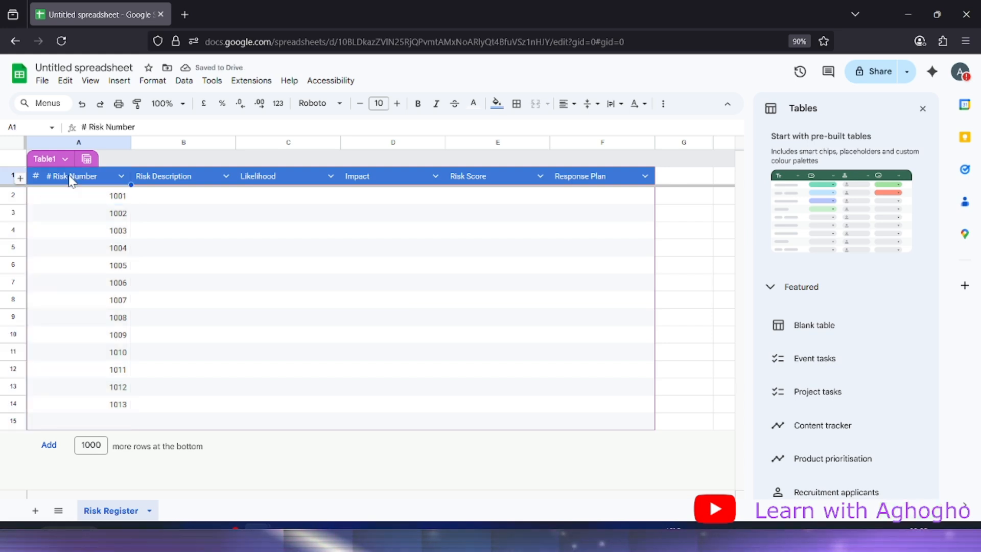
click(91, 124)
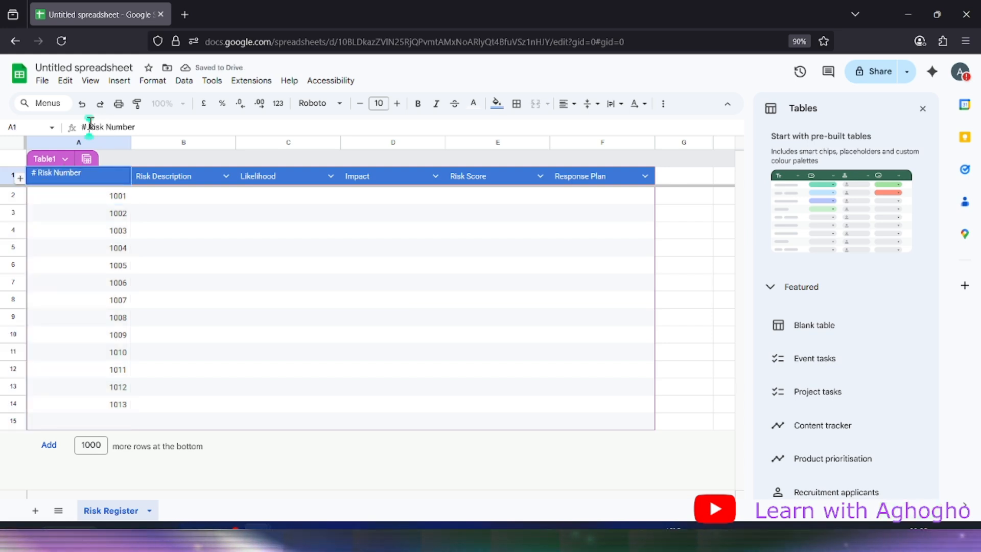
key(BackSpace)
key(BackSpace)
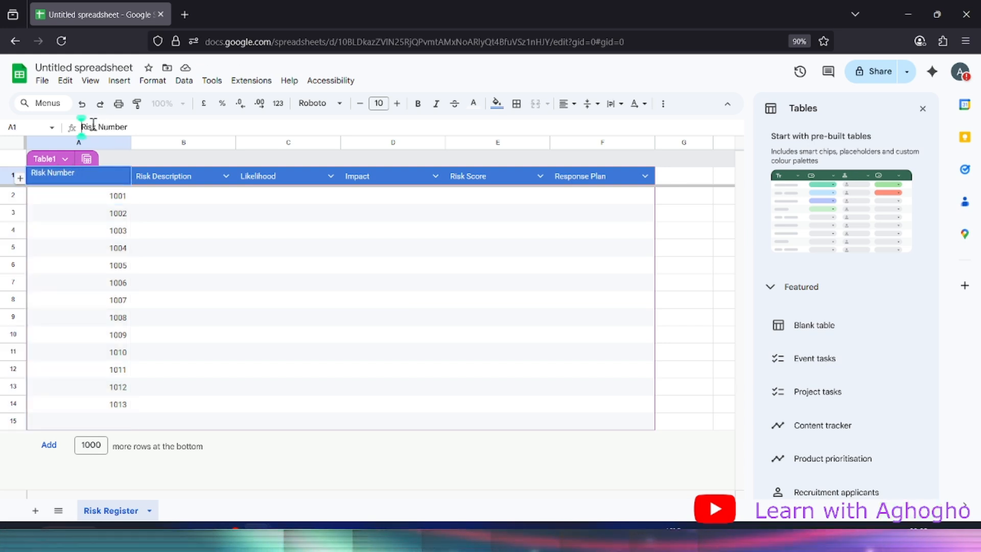
click(232, 249)
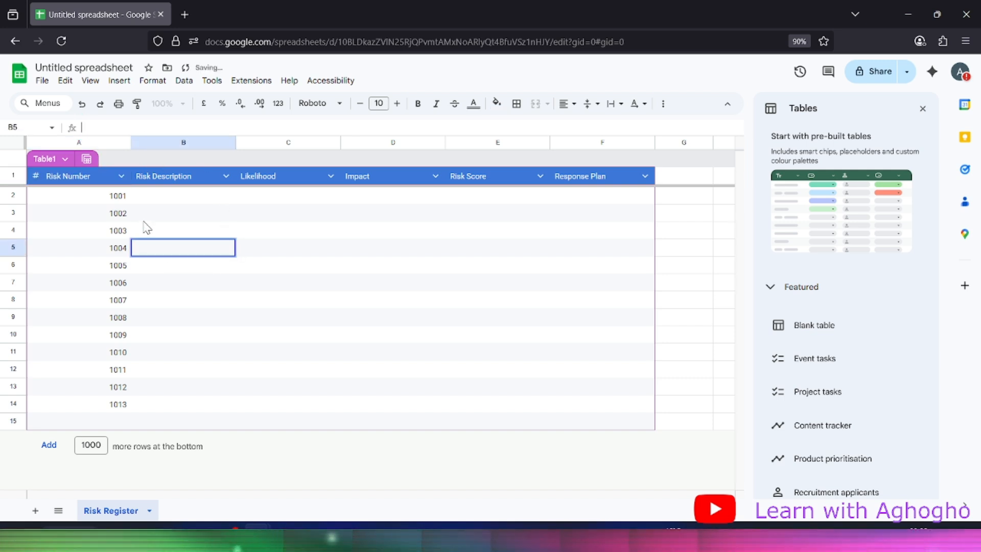
click(185, 180)
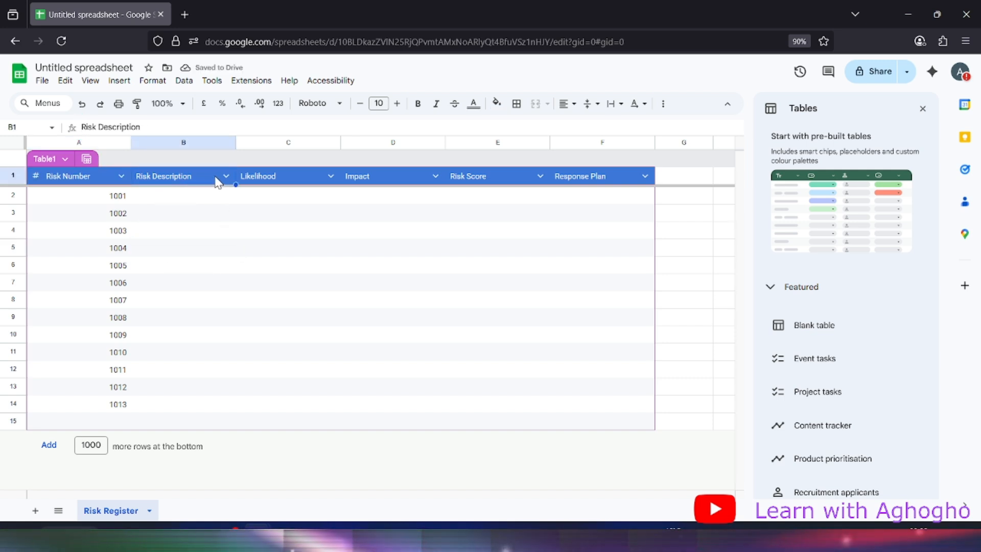
Set the Risk Description column type to Text
click(235, 229)
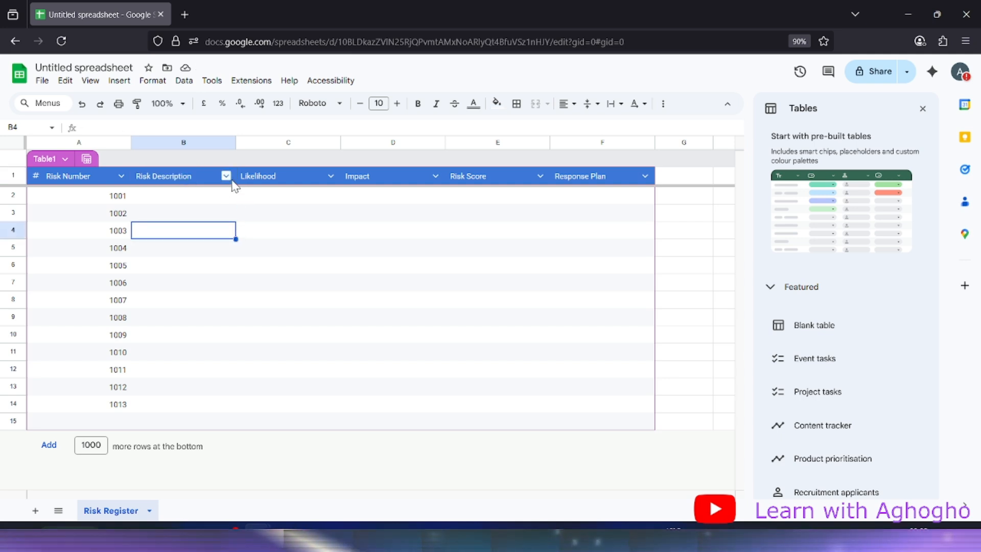
click(226, 176)
mouse_move(321, 203)
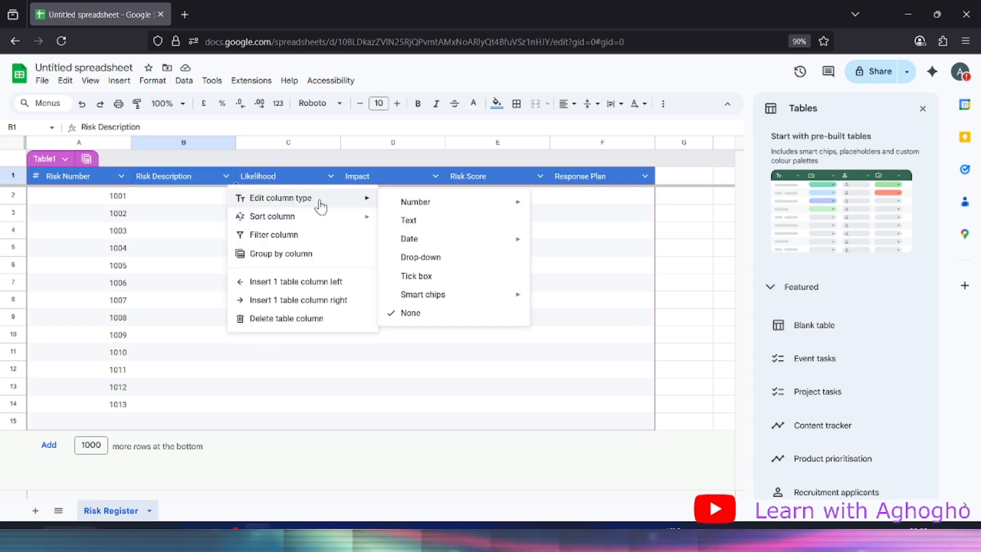
click(452, 222)
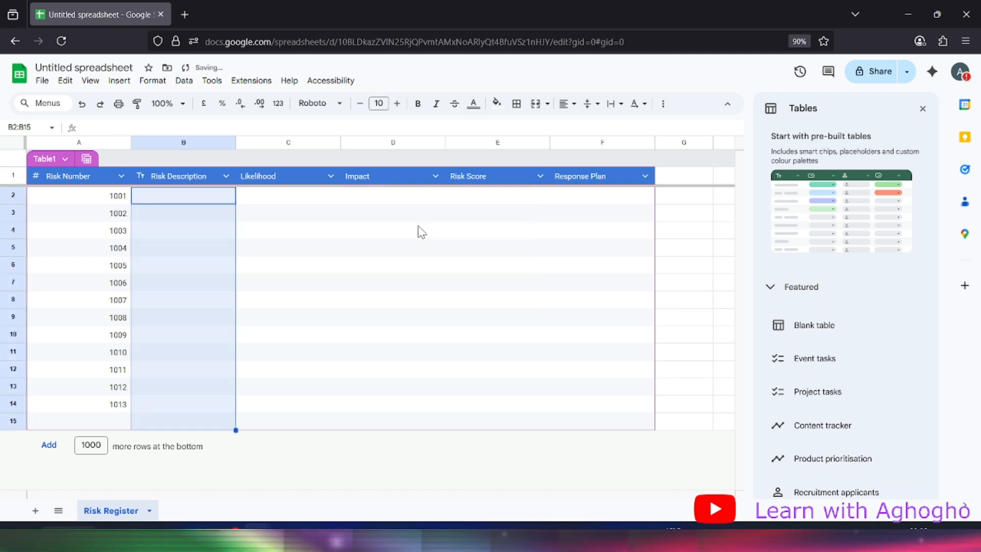
Widen column B and select the description cells B2 to B15
double_click(235, 142)
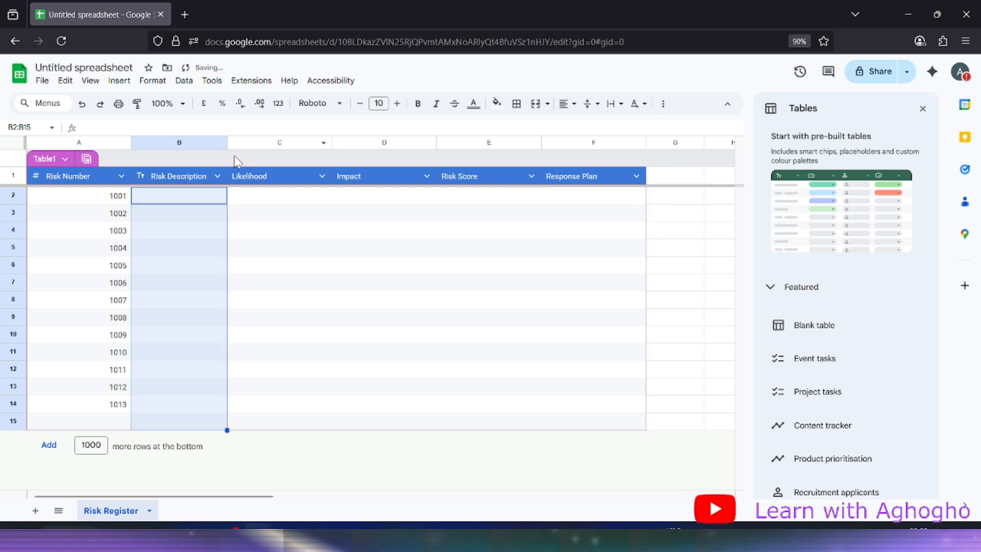
drag(228, 142, 257, 142)
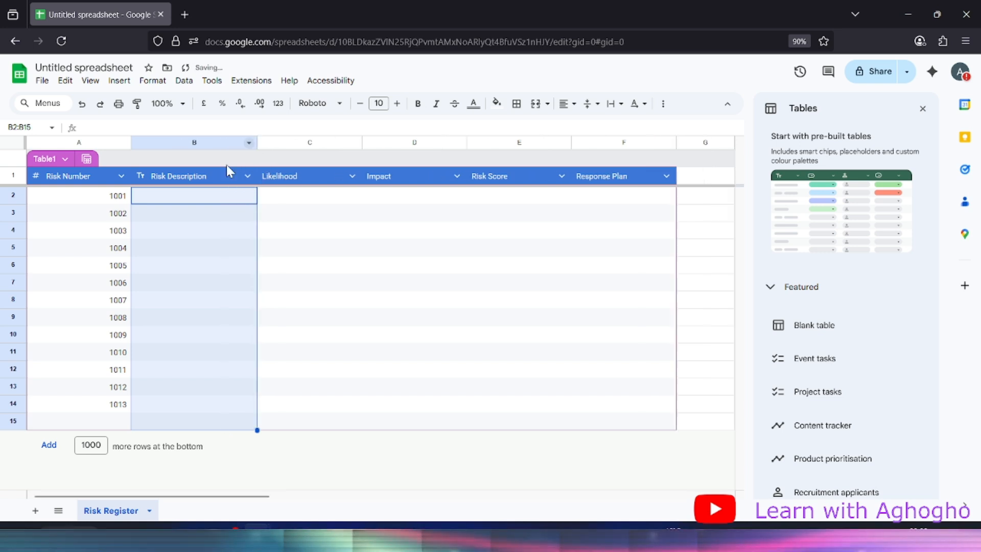
click(159, 202)
drag(160, 202, 186, 444)
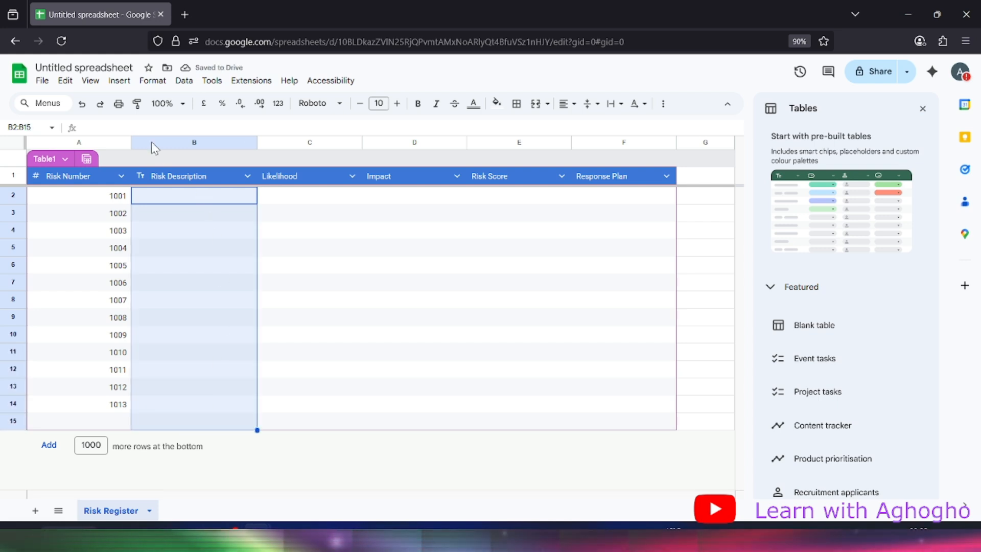
Apply Format > Wrapping > Wrap to the description cells B2:B15
click(152, 80)
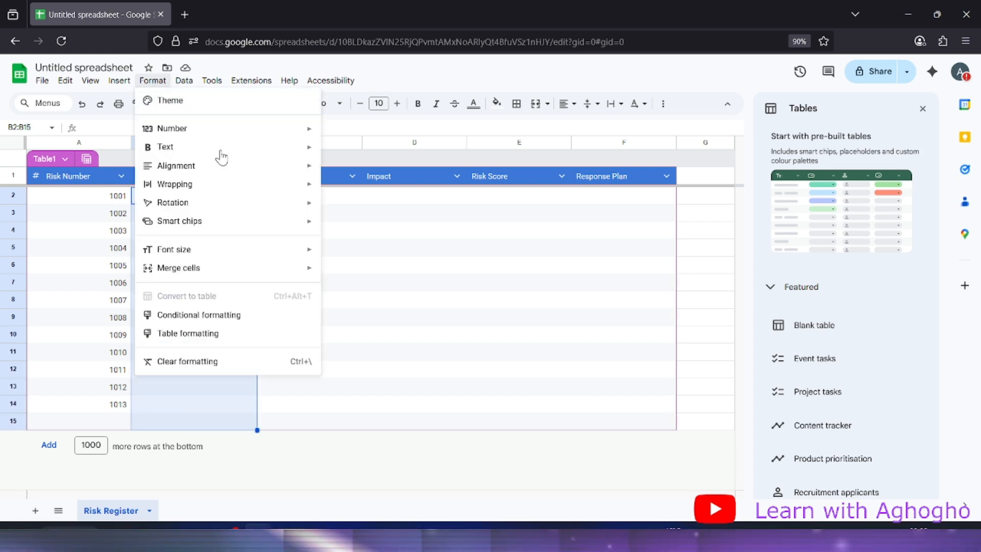
mouse_move(198, 185)
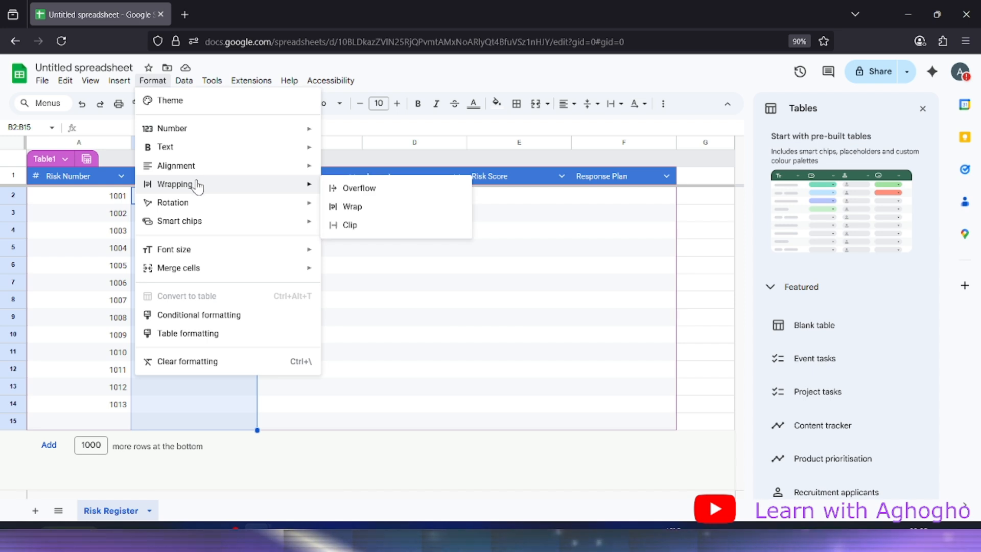
click(347, 208)
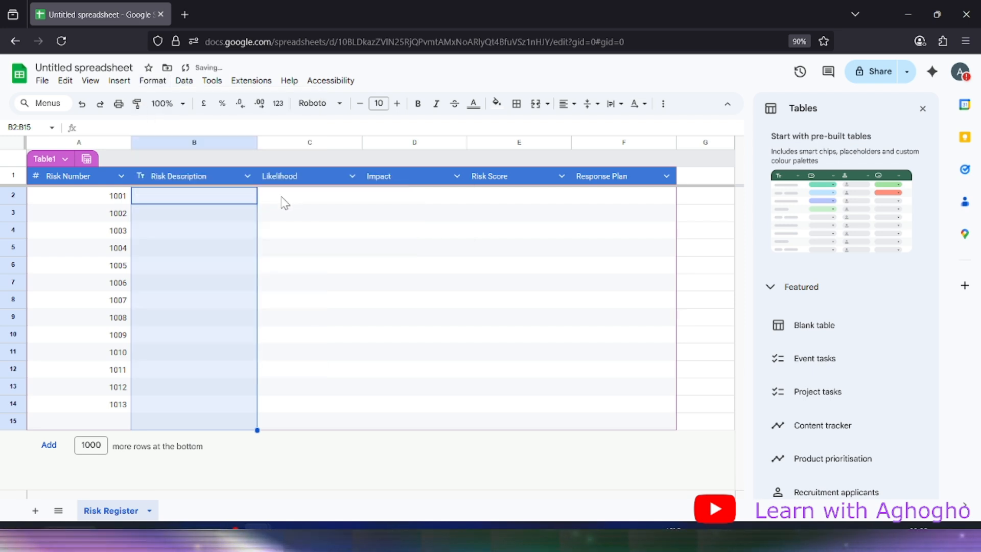
click(569, 107)
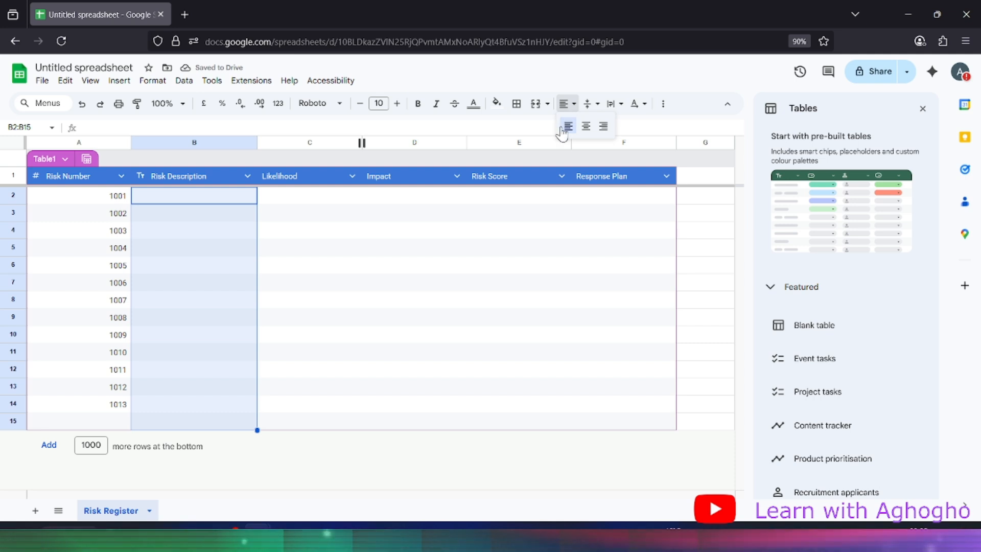
click(585, 126)
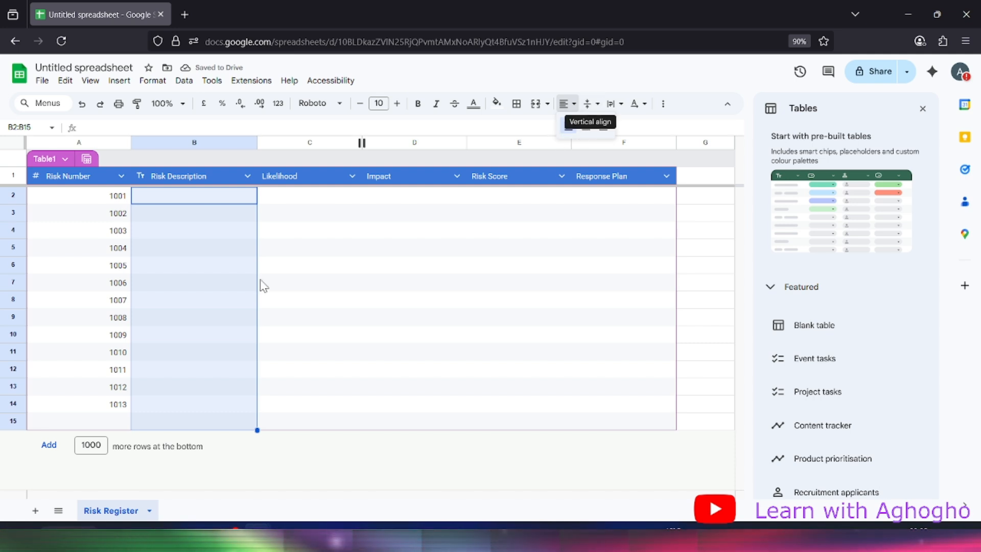
click(191, 299)
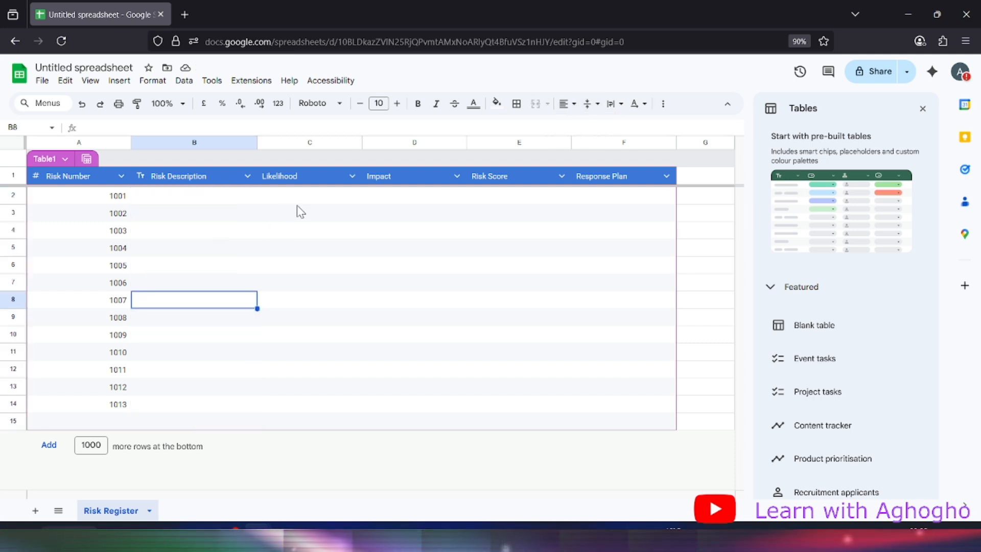
click(353, 176)
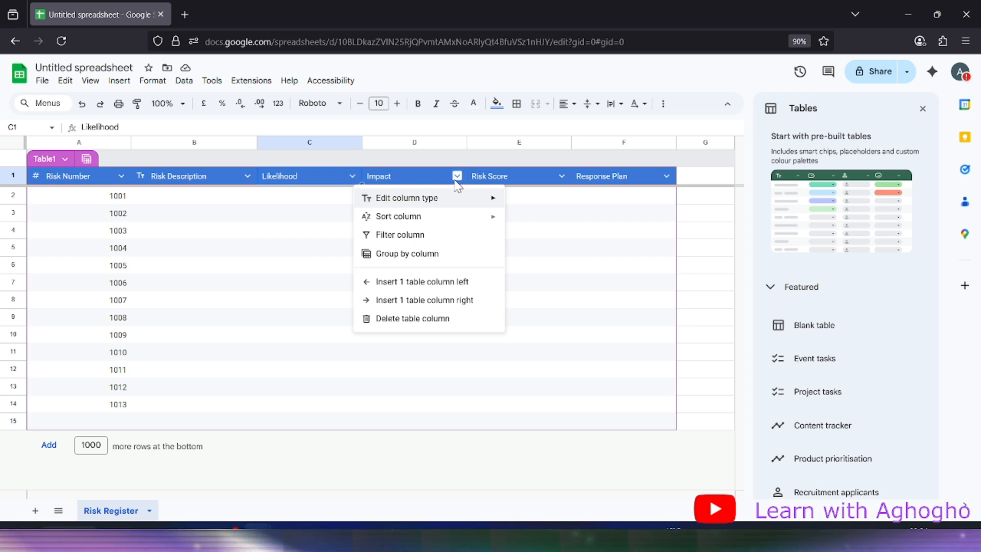
click(272, 423)
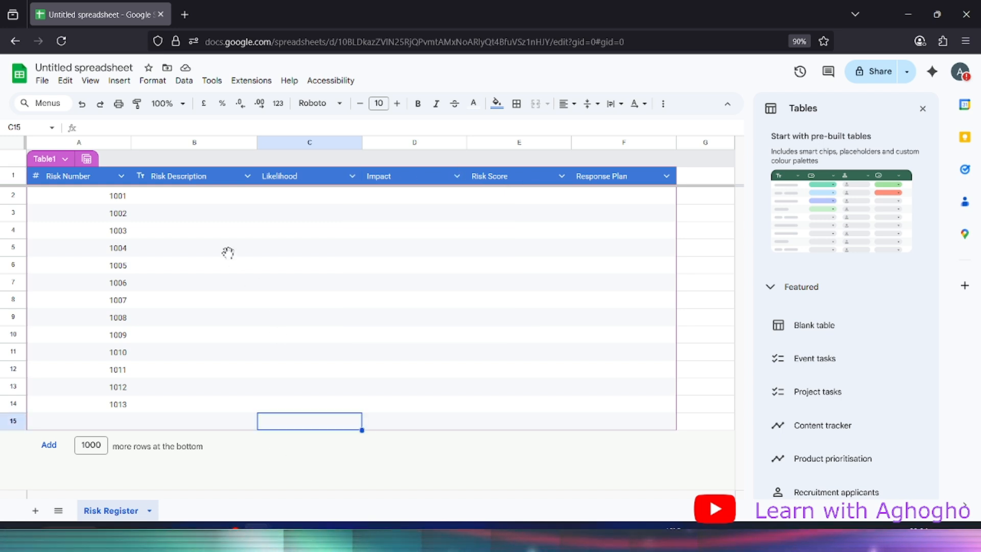
click(169, 201)
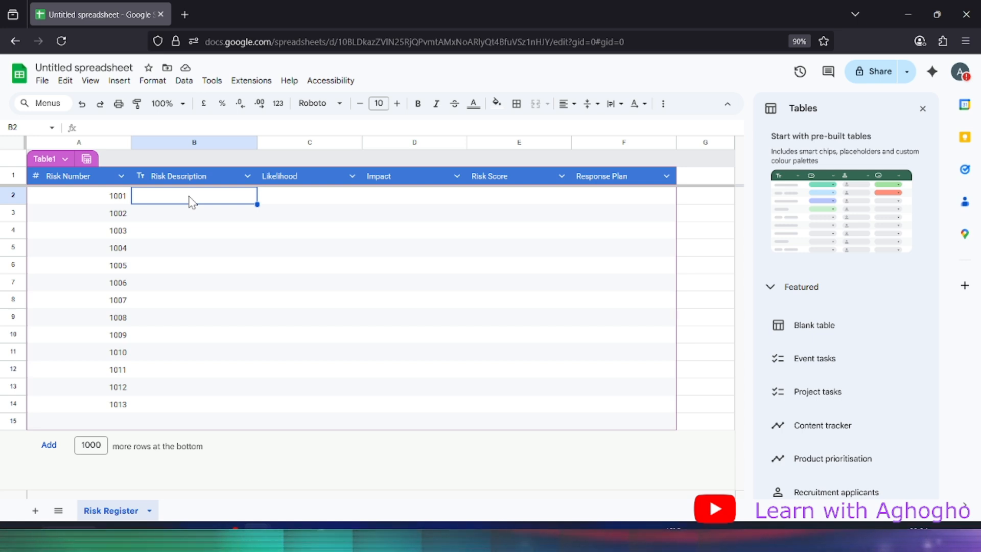
Enter 'Ambiquity of stakeholders identification on the simulation project' as risk 1001's description in B2
text(A)
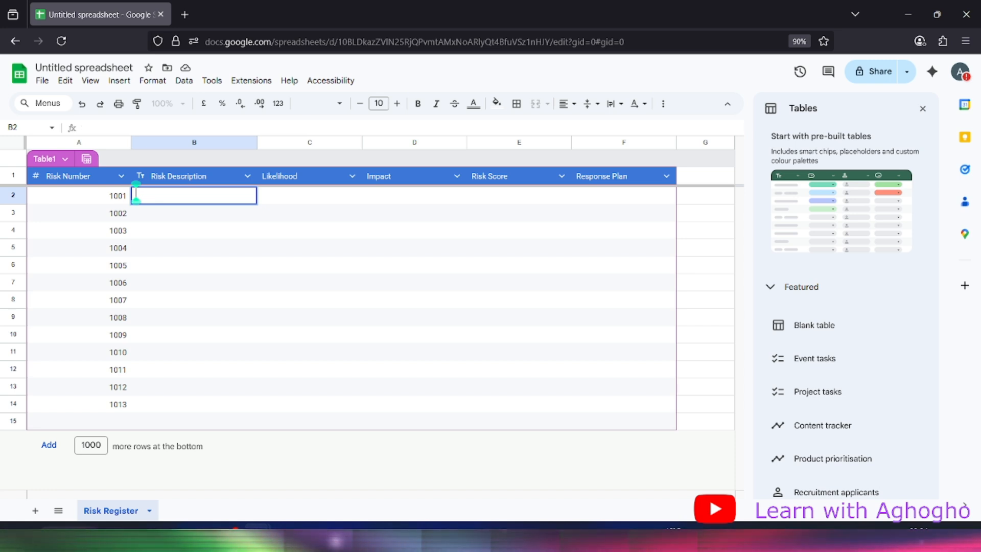
text(mbi)
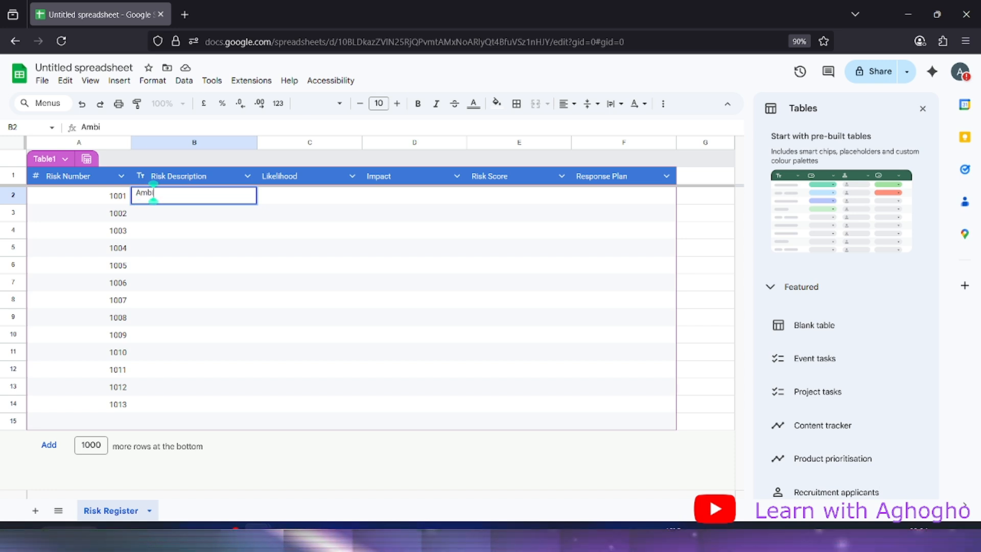
text(quity)
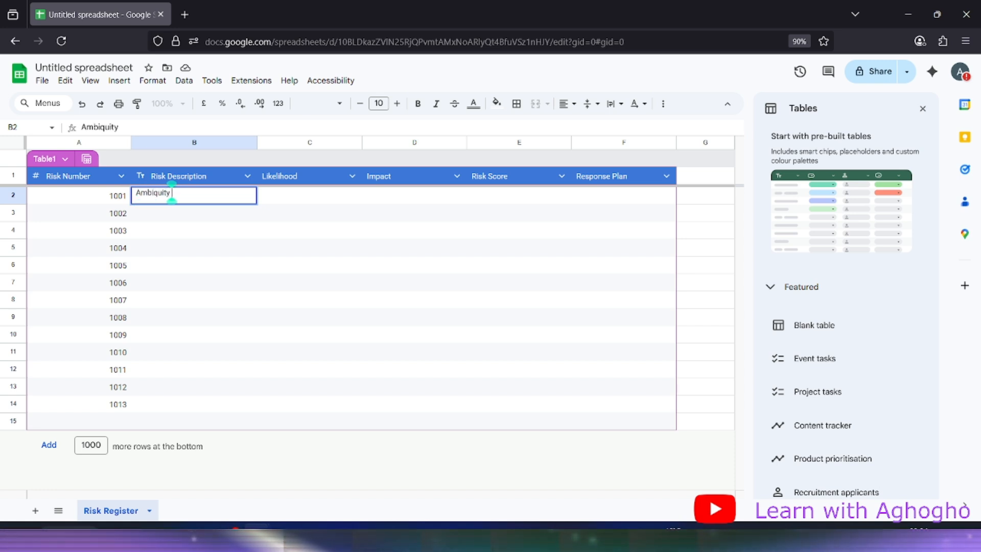
text( of stak)
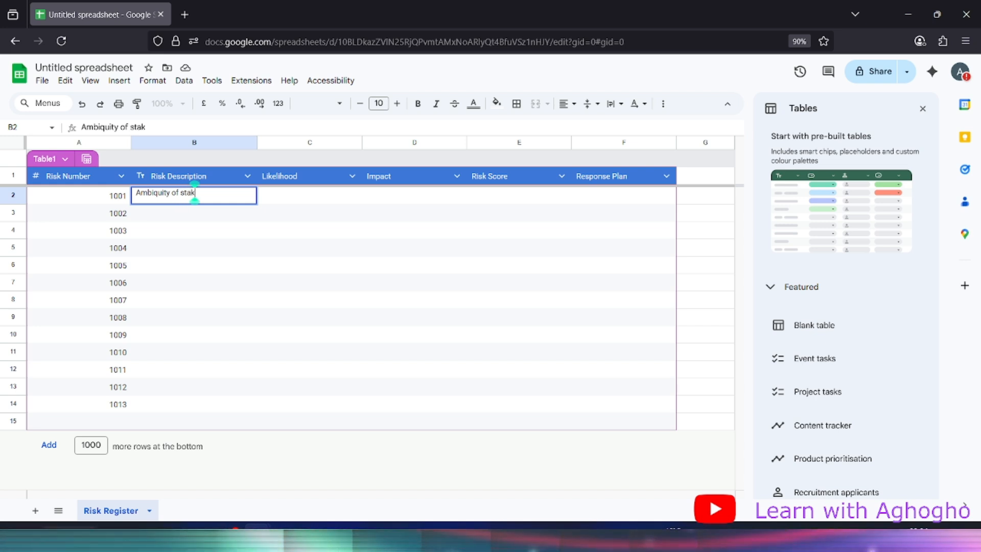
text(eholders)
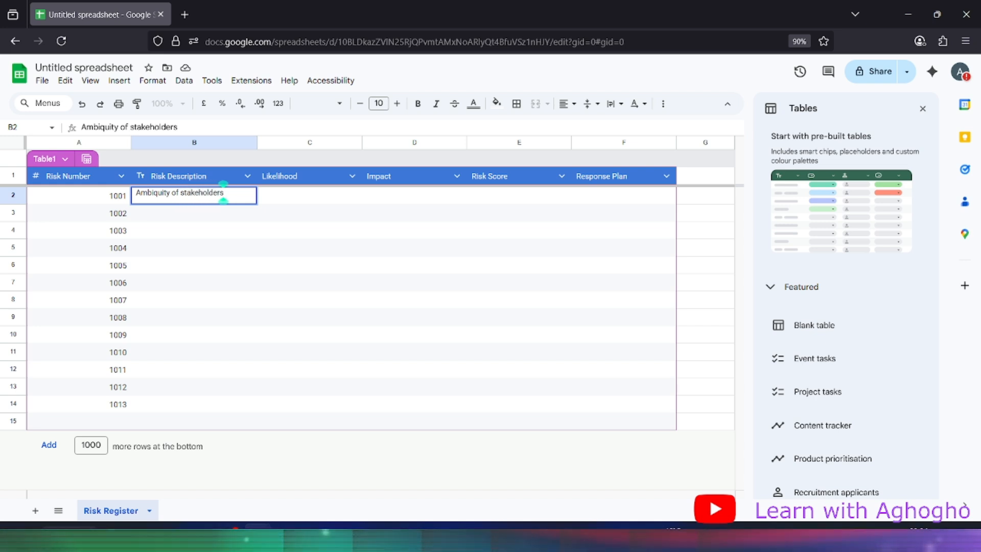
text( in)
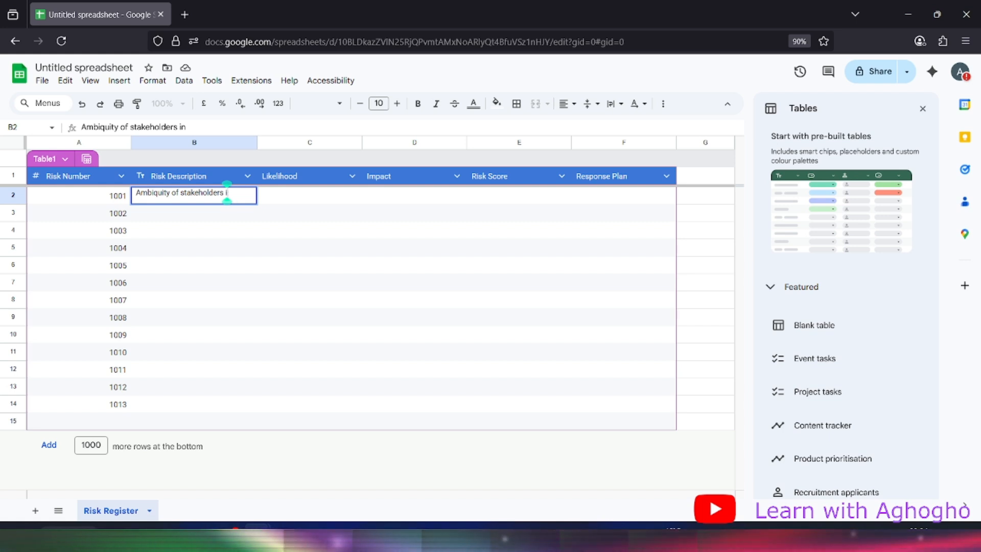
key(BackSpace)
text(denti)
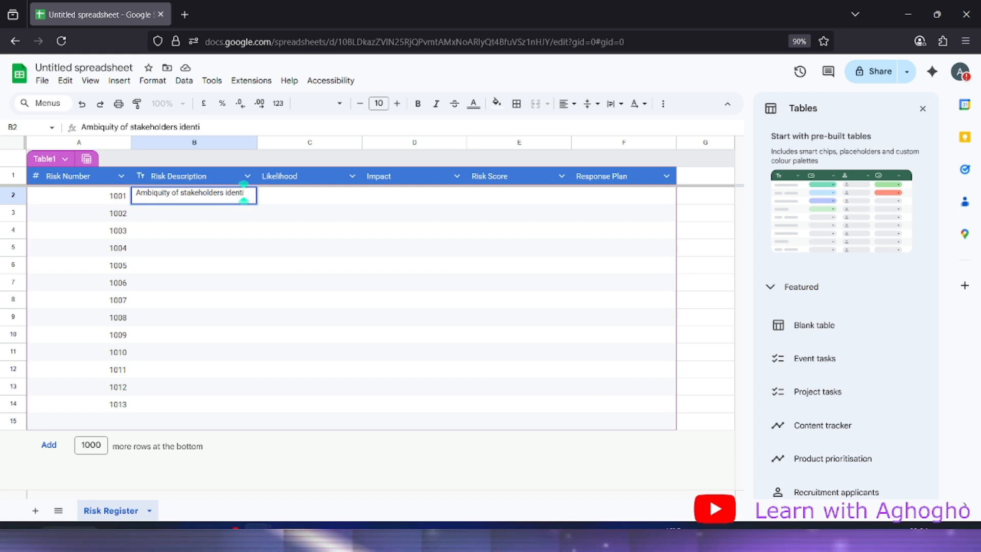
text(fication)
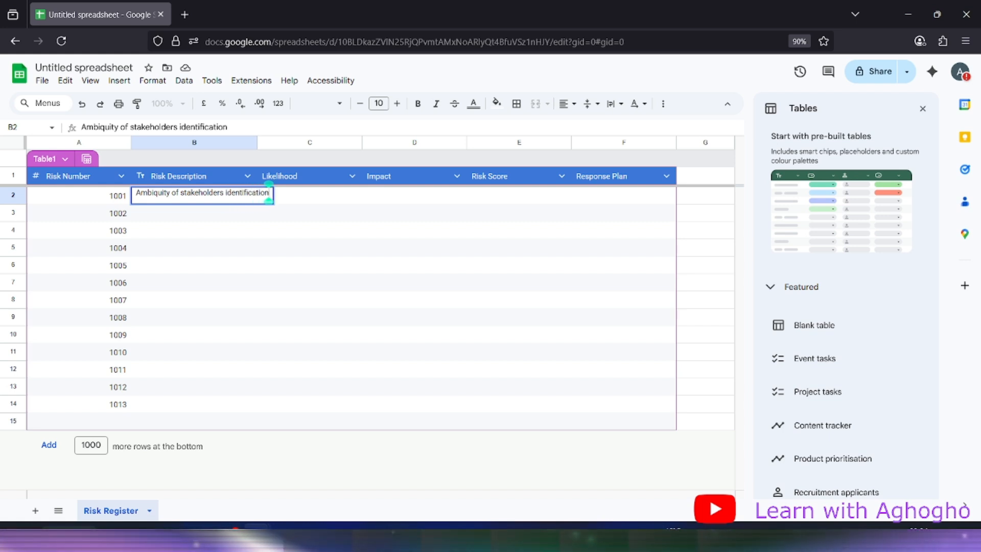
text( on the simp)
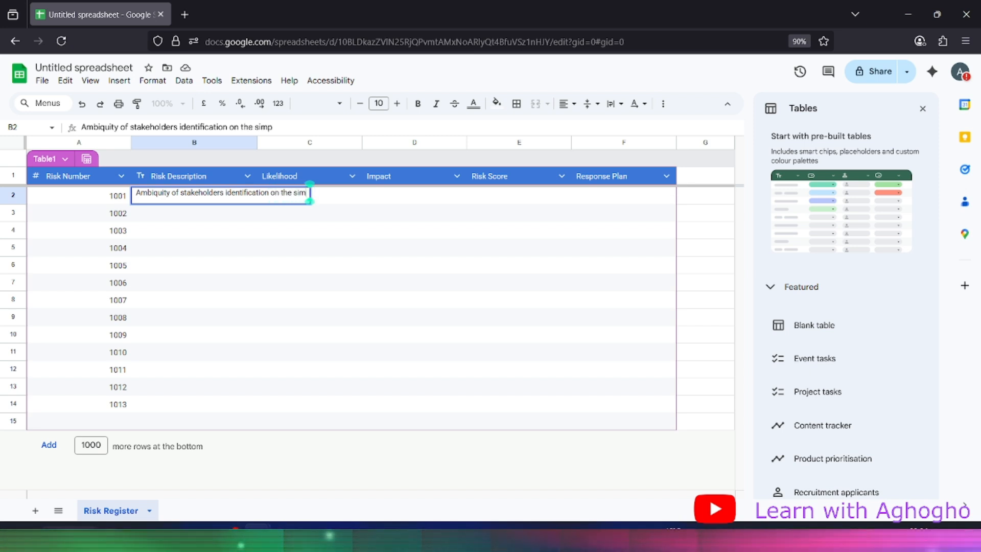
key(BackSpace)
text(u)
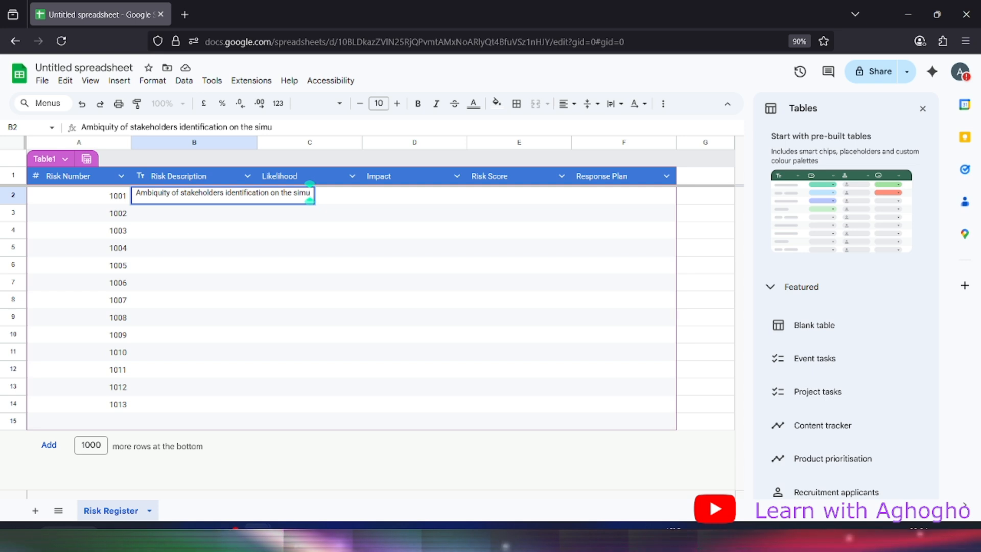
text(lation)
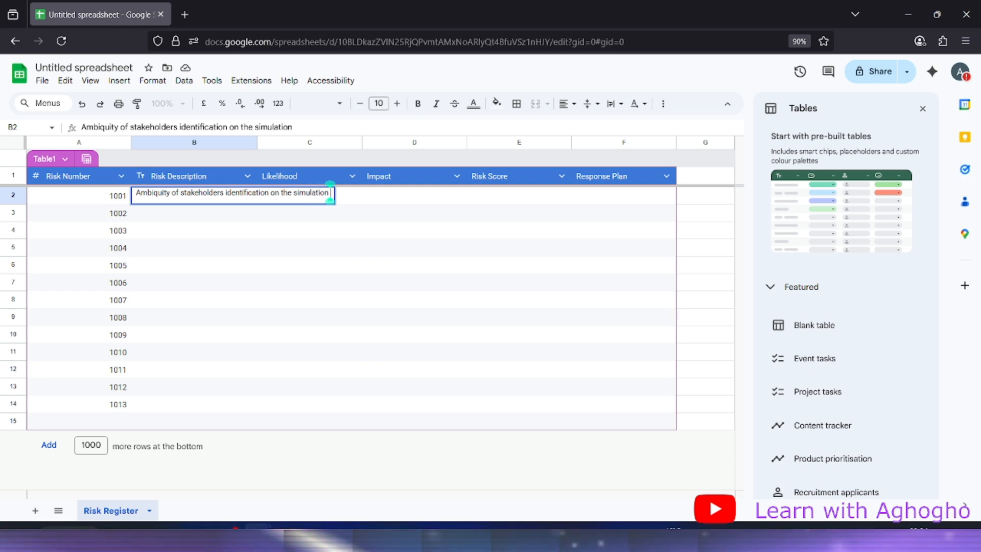
text( project)
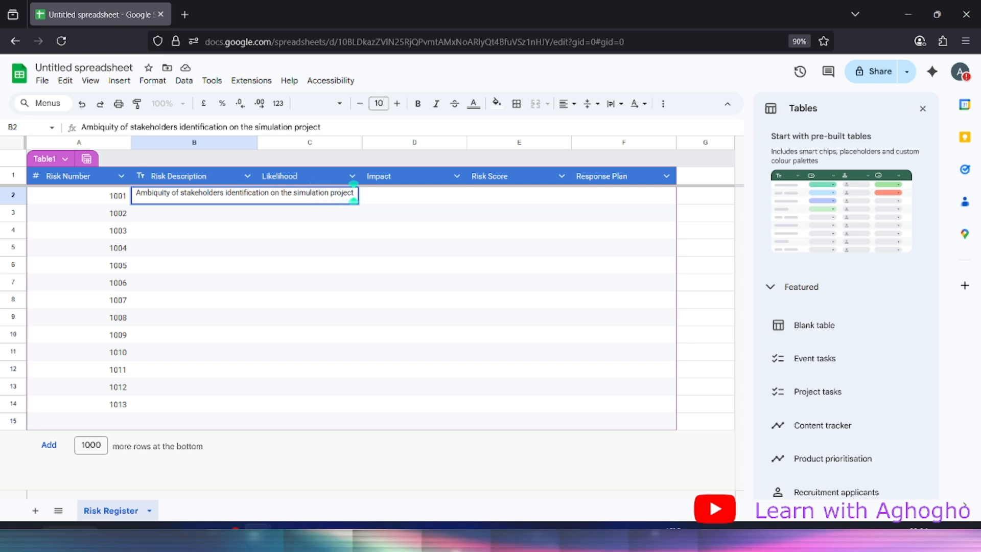
key(Tab)
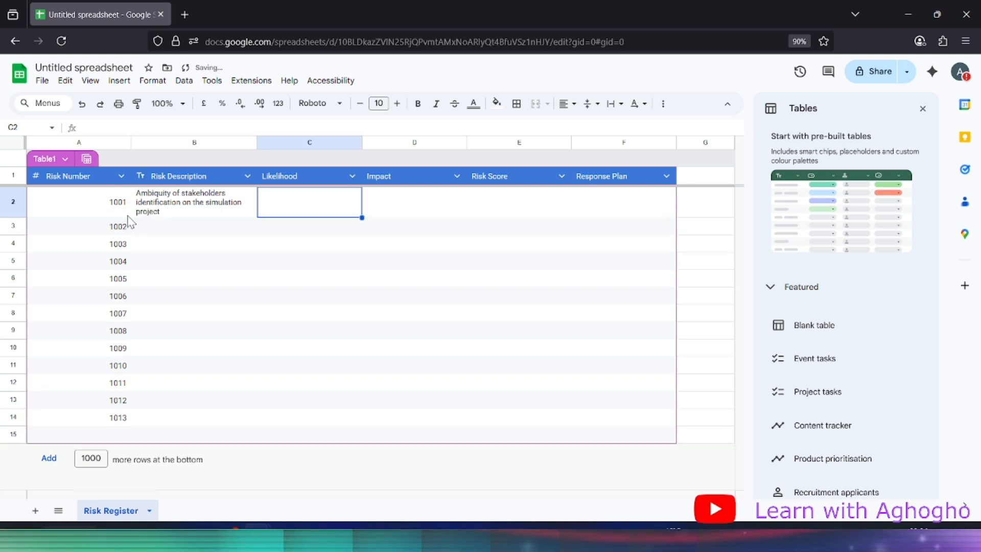
click(174, 207)
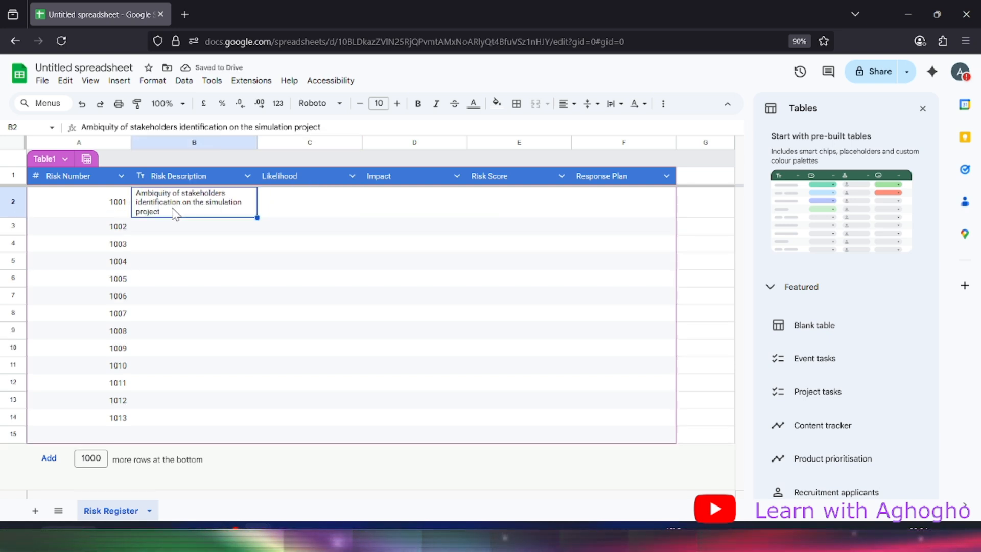
click(308, 213)
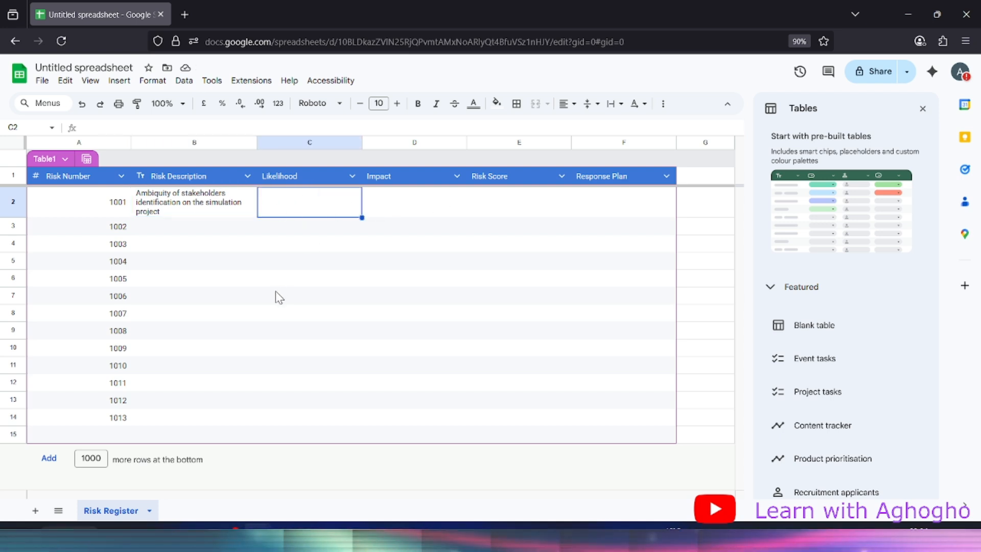
Add a new sheet and rename it from Sheet2 to 'Codes'
click(37, 512)
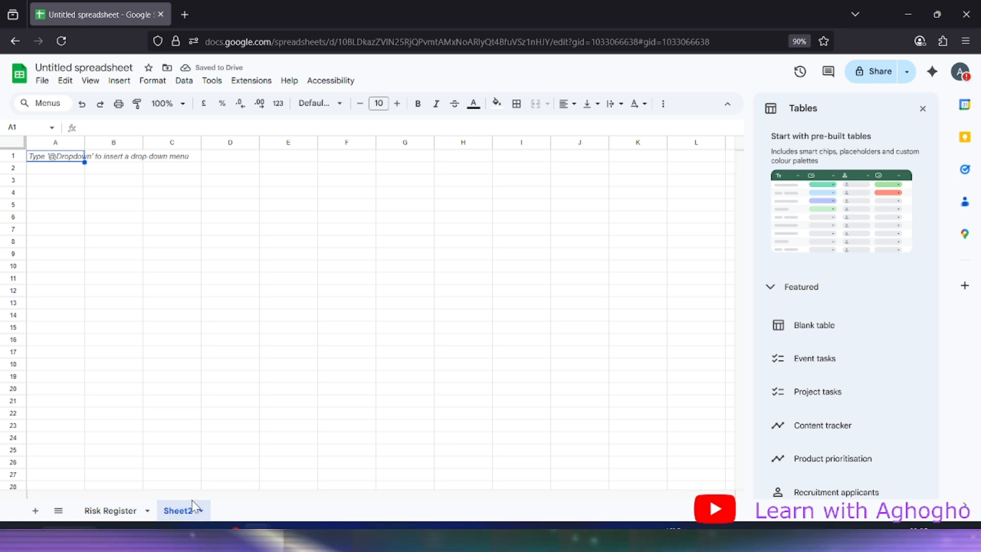
click(199, 511)
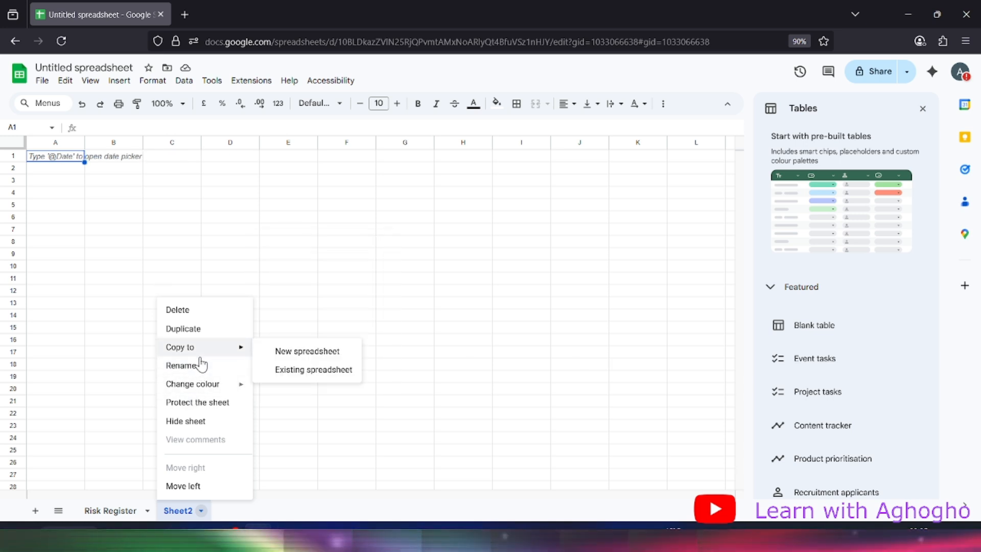
click(182, 365)
text(C)
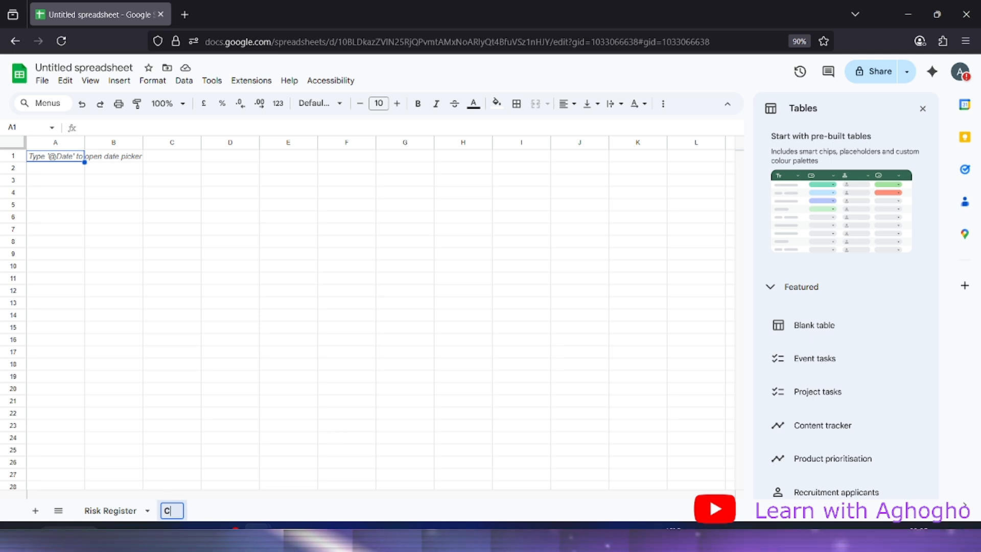
text(odes)
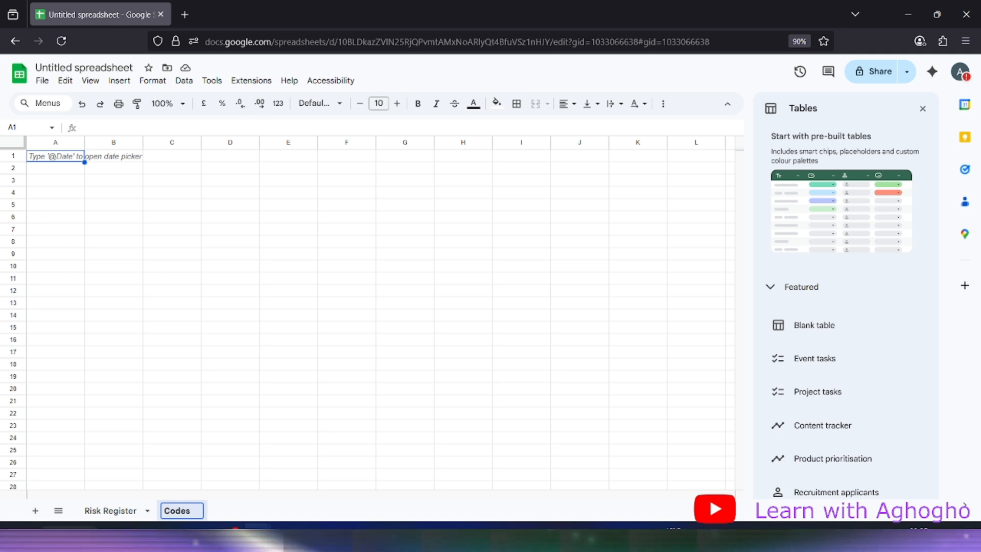
key(Return)
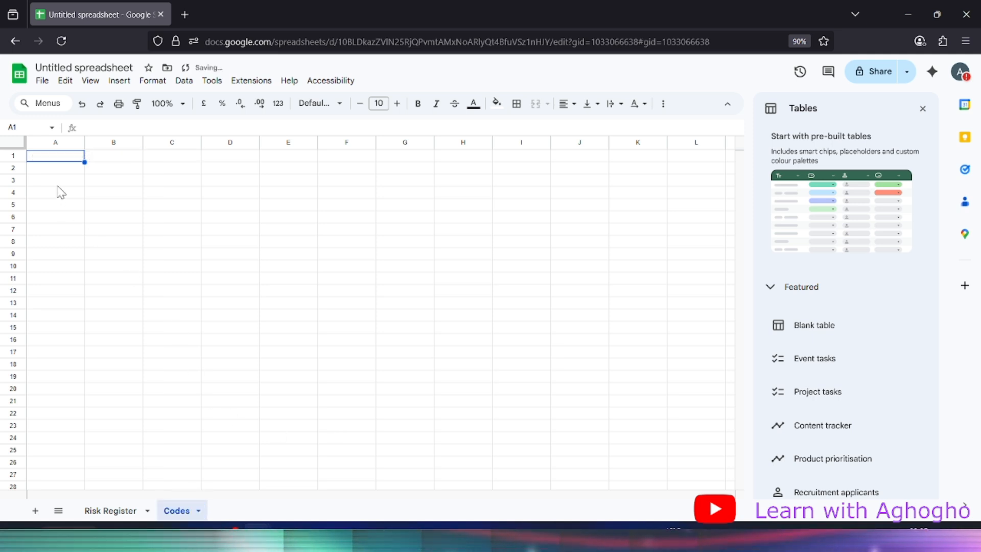
Enter Likelihood in A2 with Low, Medium and High below it in A3:A5
click(70, 172)
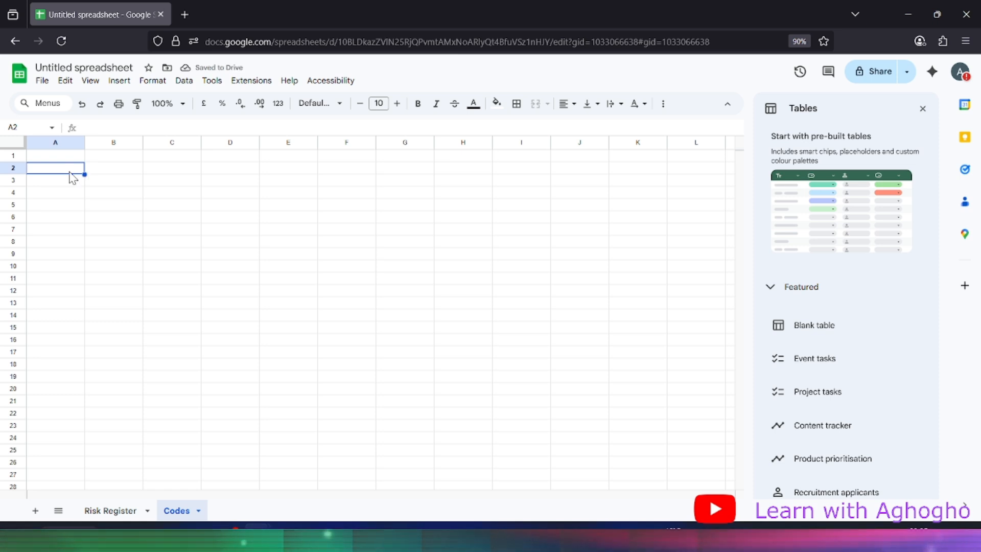
text(L)
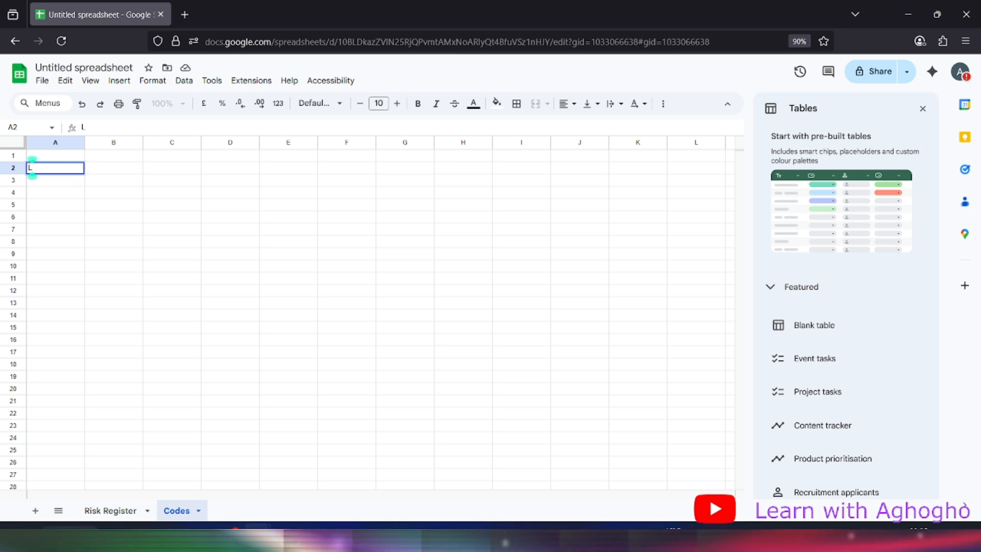
text(ike)
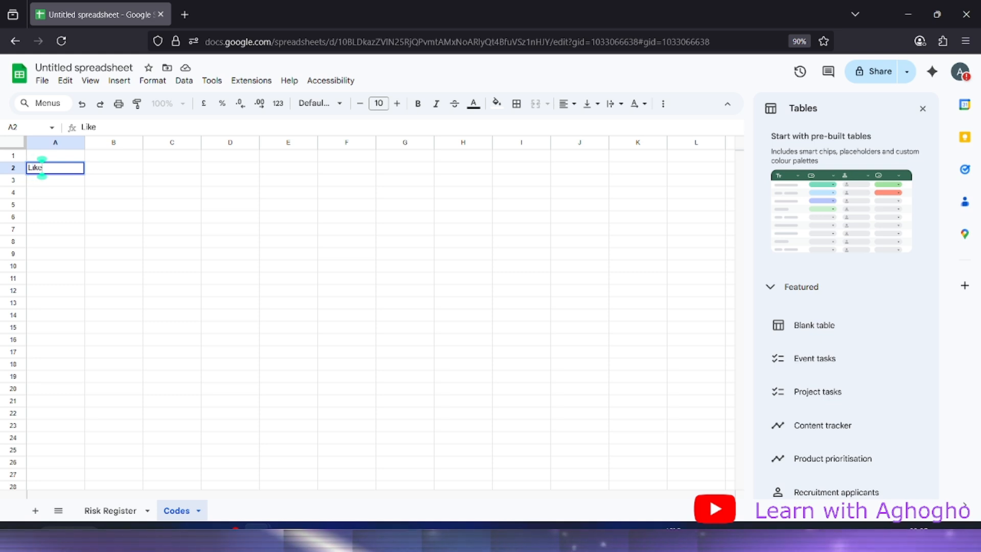
text(li)
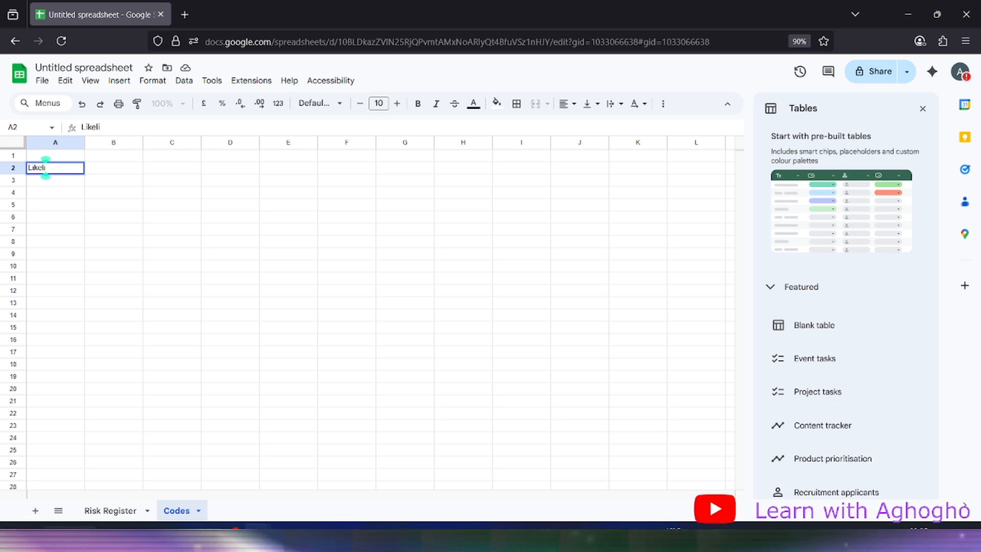
text(hood)
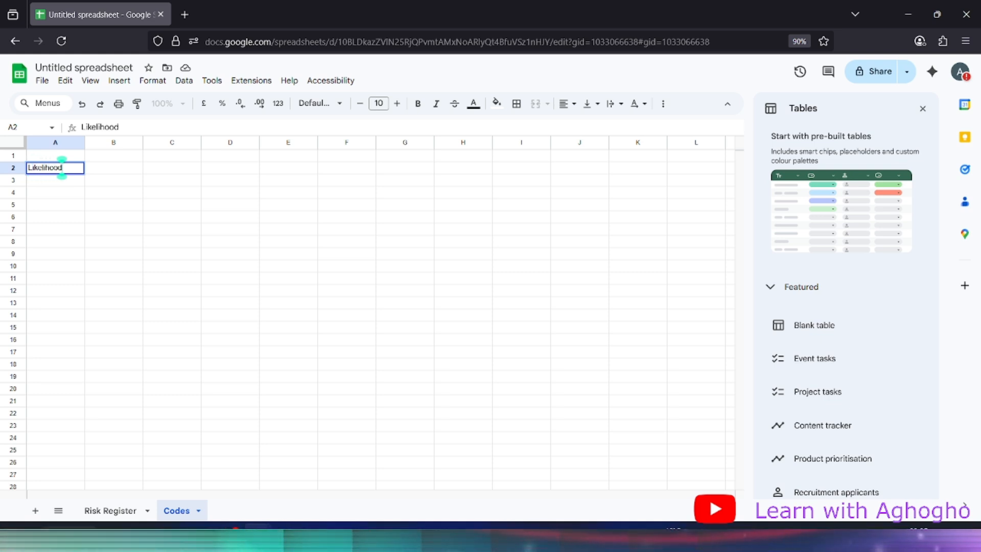
click(56, 183)
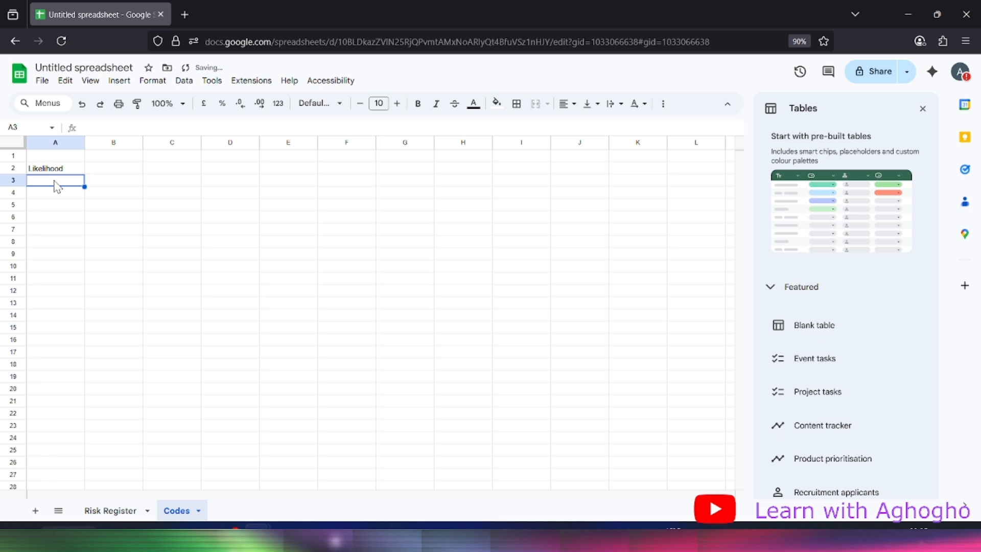
text(Low)
key(Return)
text(Medium)
key(Return)
text(High)
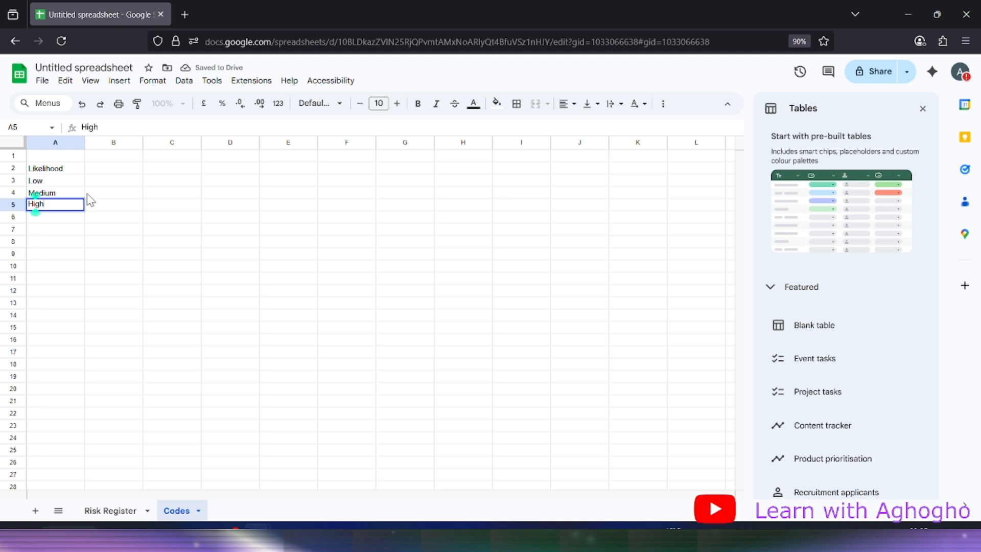
click(90, 201)
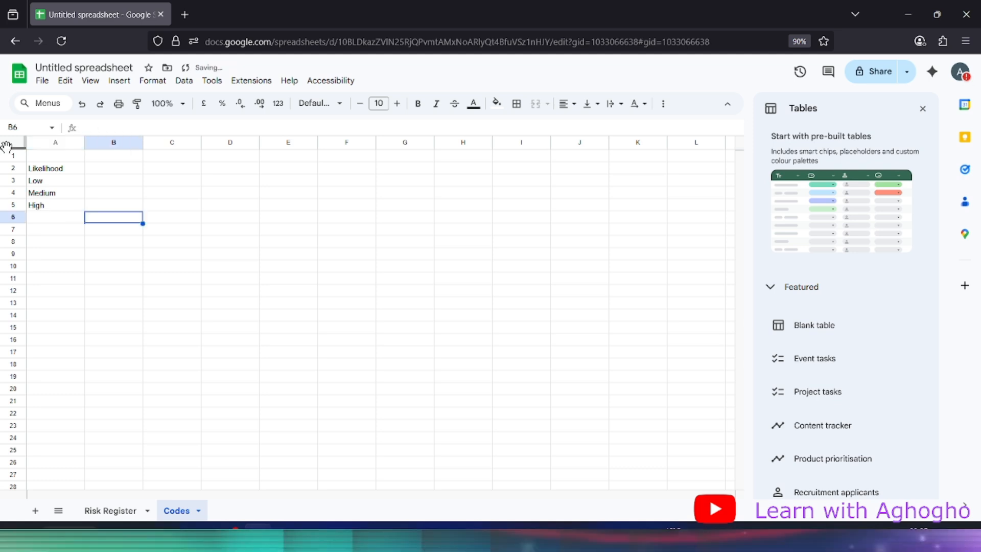
Change the A2 label to read Likelihood/Impact
click(111, 183)
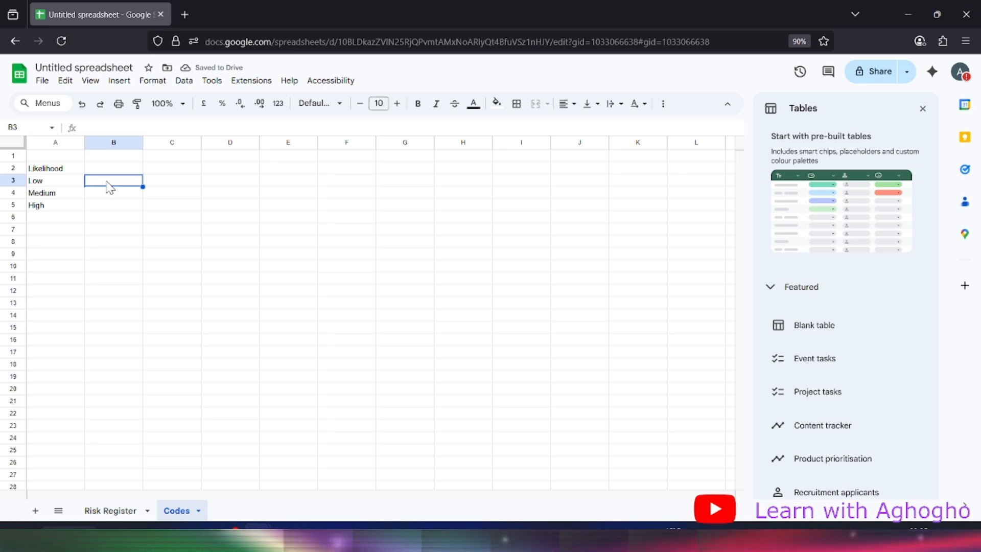
click(69, 168)
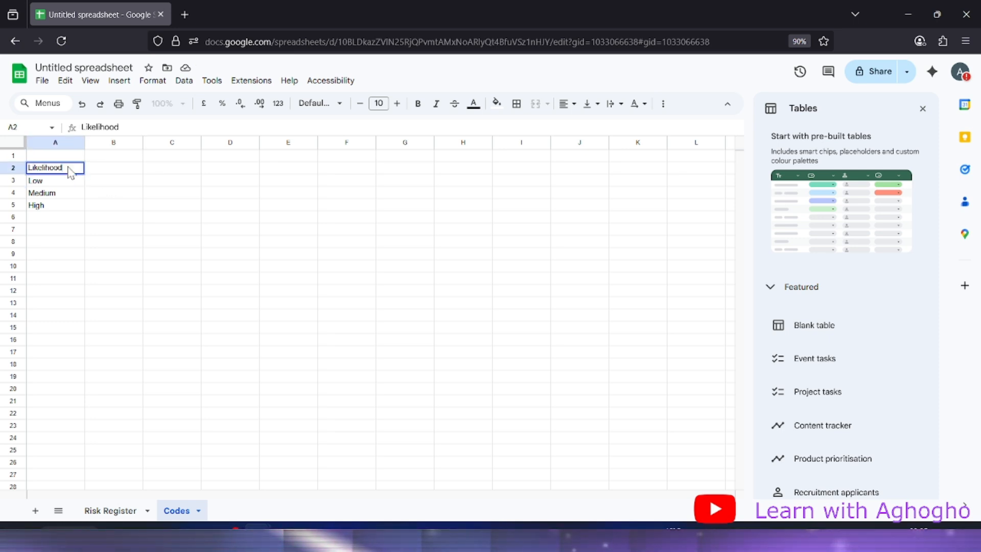
text(/)
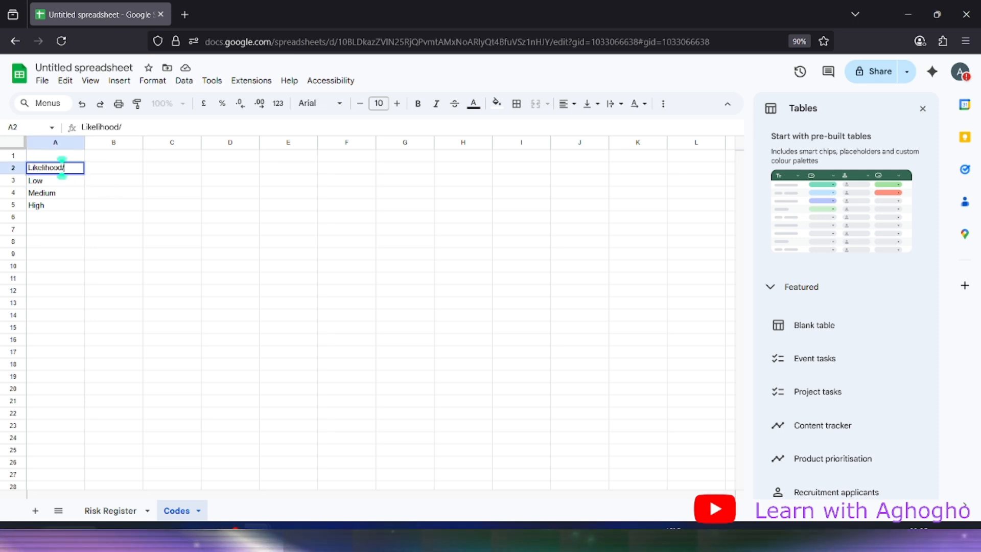
text(Impo)
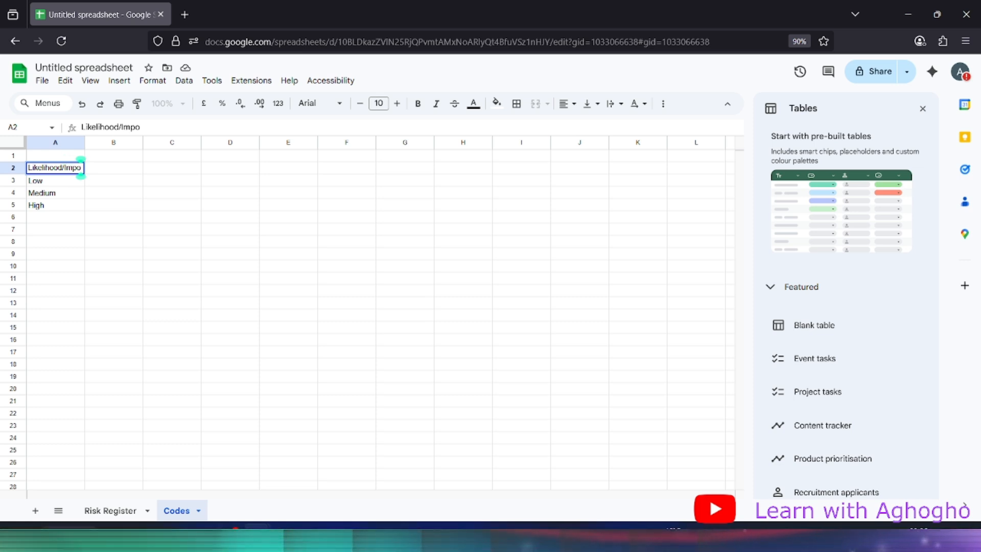
key(BackSpace)
text(a)
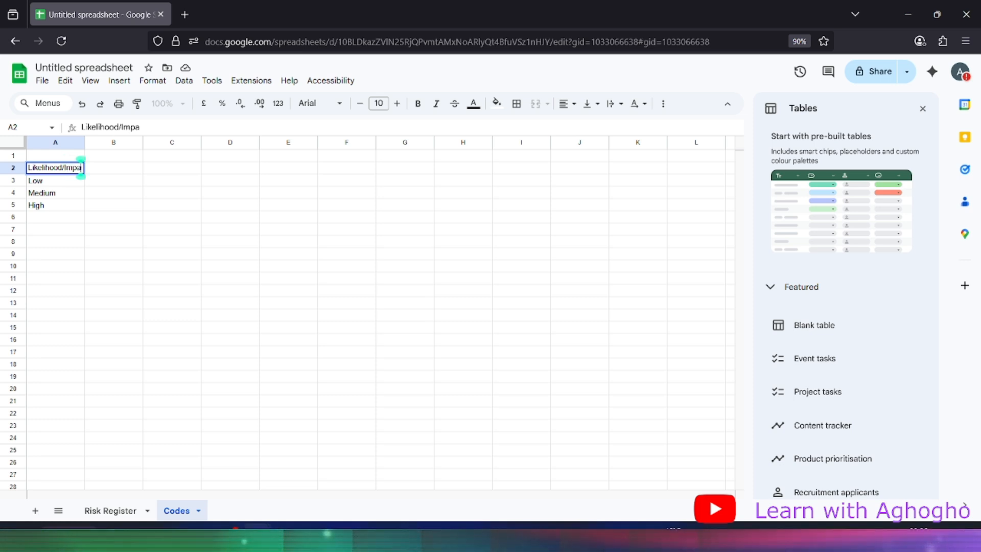
text(ct)
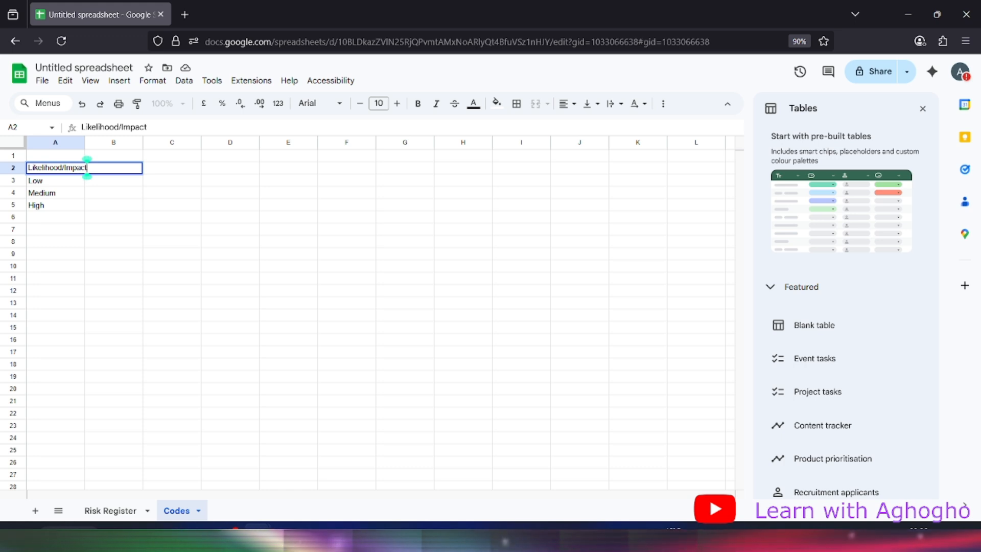
click(206, 232)
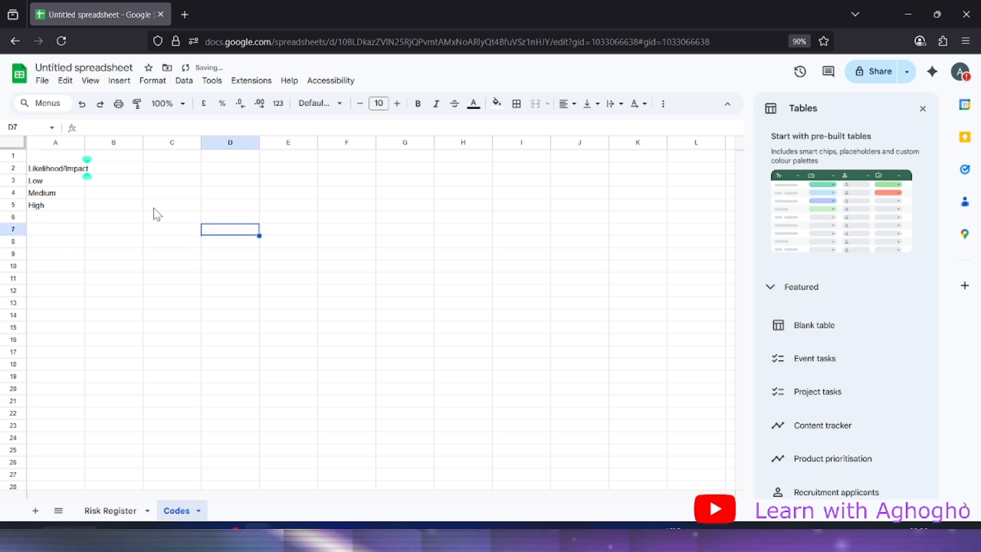
Format the block A2:D6 in Lexend font at size 12
click(123, 184)
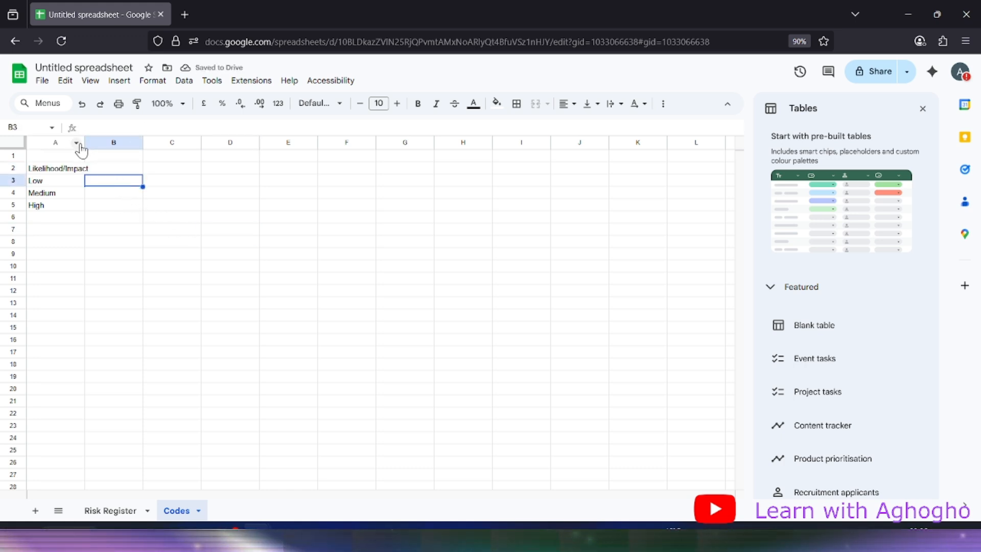
drag(84, 142, 111, 142)
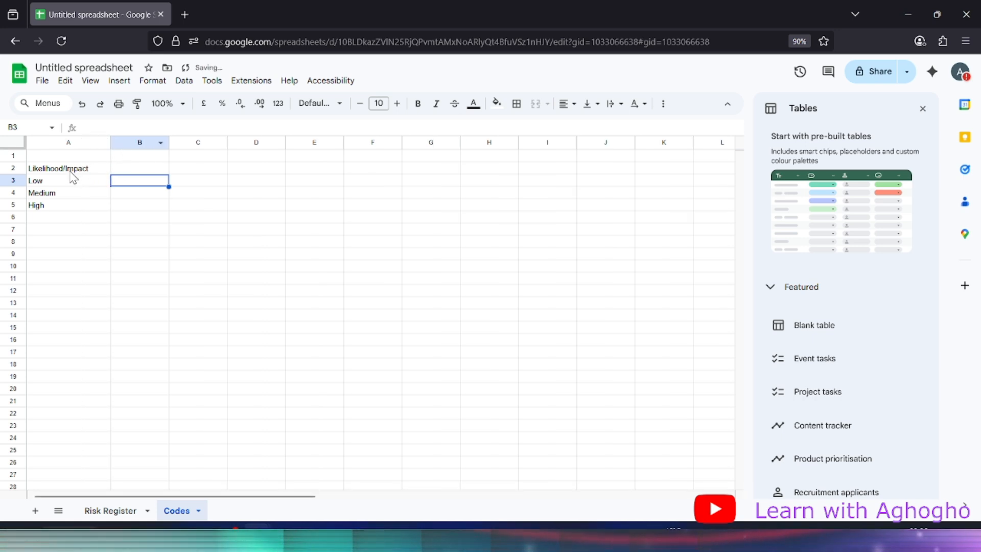
drag(60, 170, 234, 217)
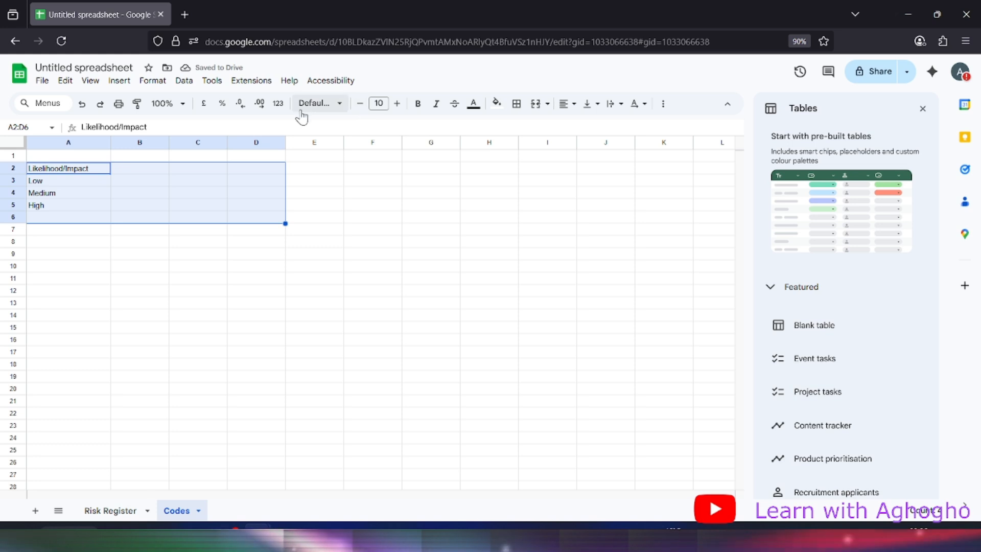
click(333, 110)
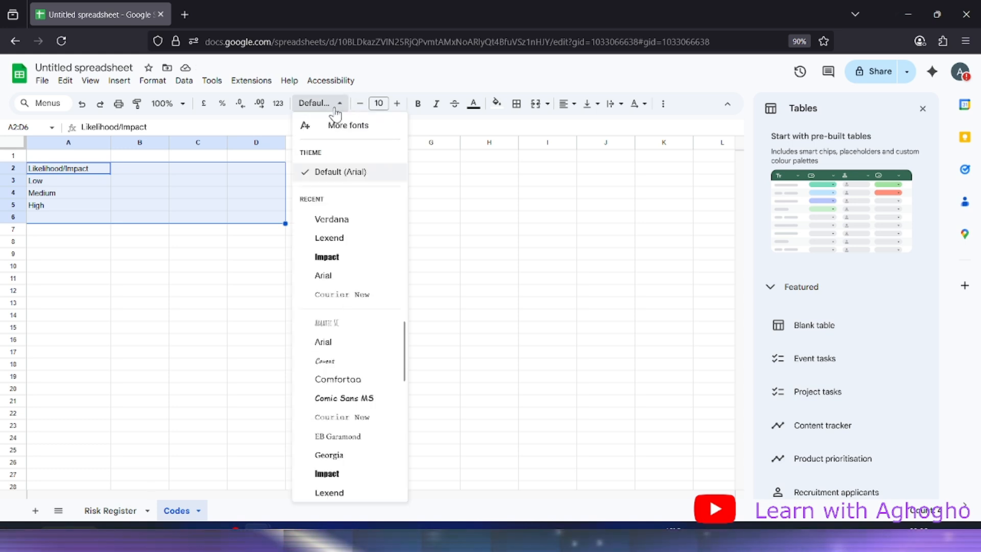
click(341, 240)
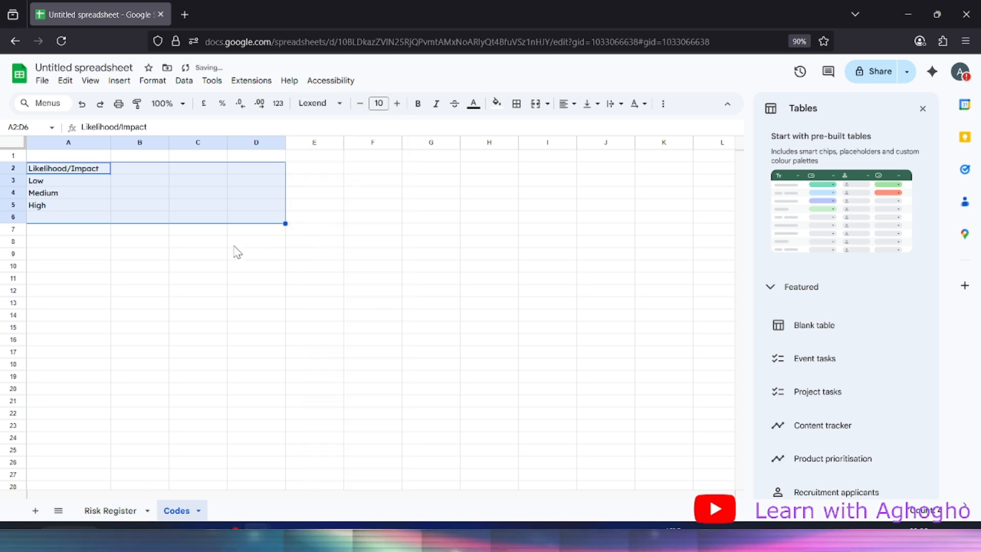
click(398, 103)
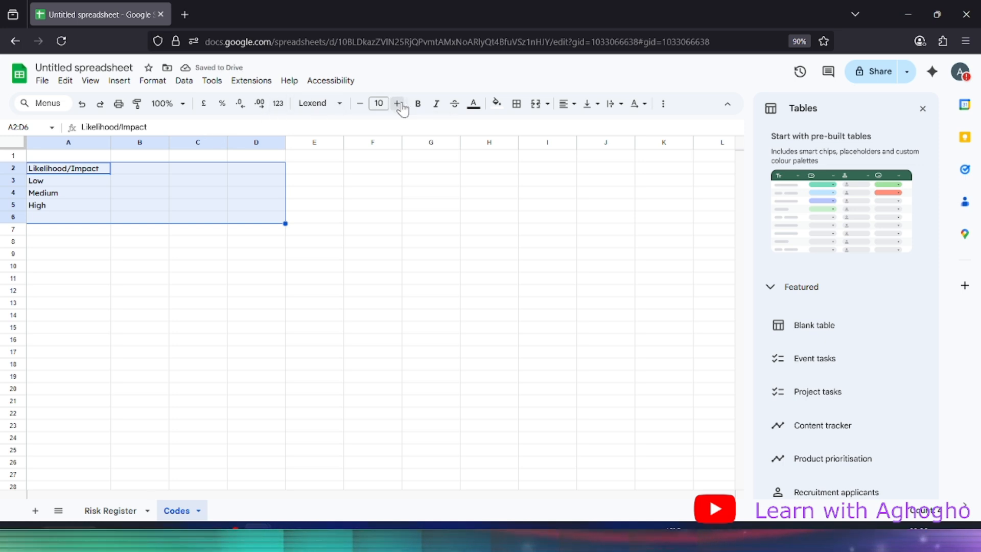
click(398, 103)
click(246, 239)
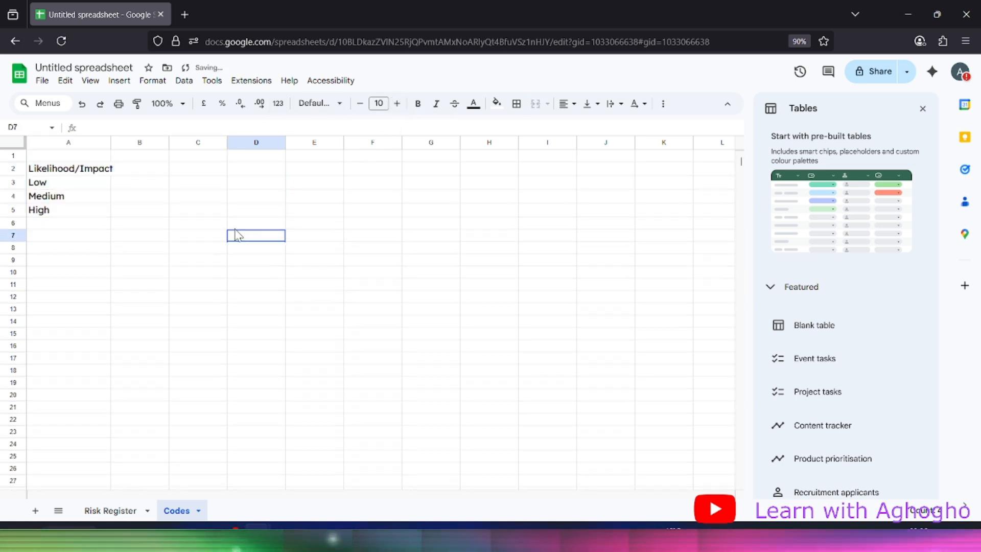
Auto-fit column A so Likelihood/Impact fits fully
drag(109, 142, 134, 142)
double_click(109, 142)
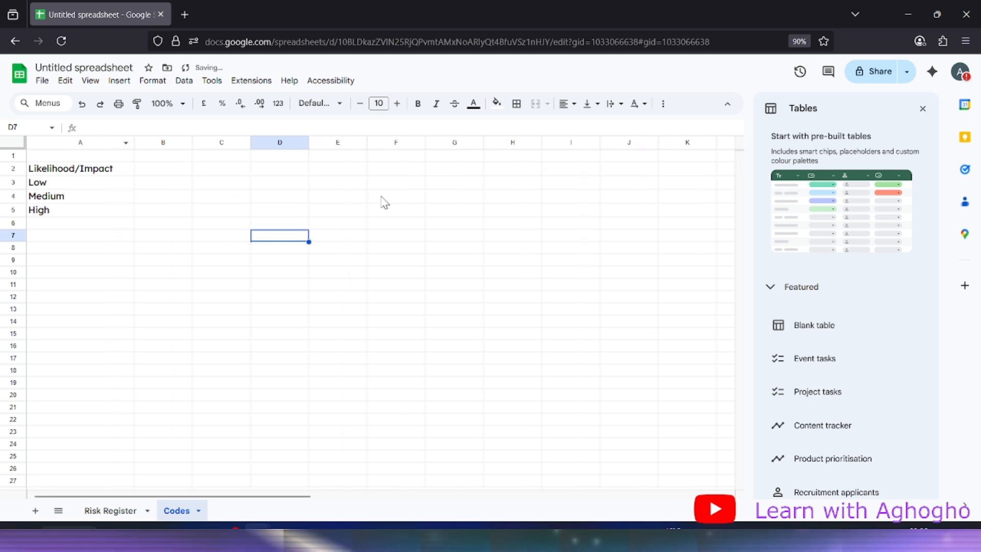
click(383, 198)
click(110, 186)
click(149, 187)
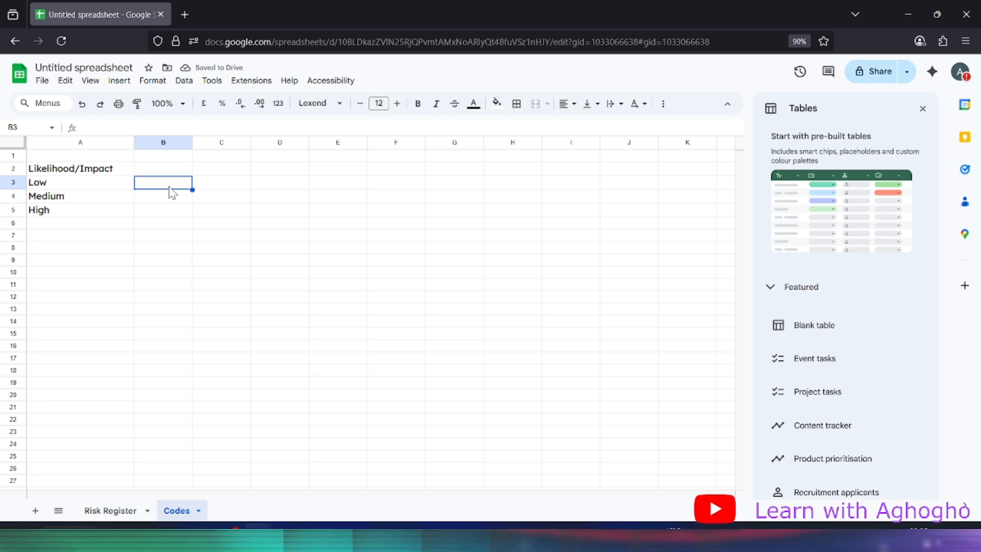
Fill B3 yellow, B4 green and B5 red beside Low, Medium and High
double_click(170, 187)
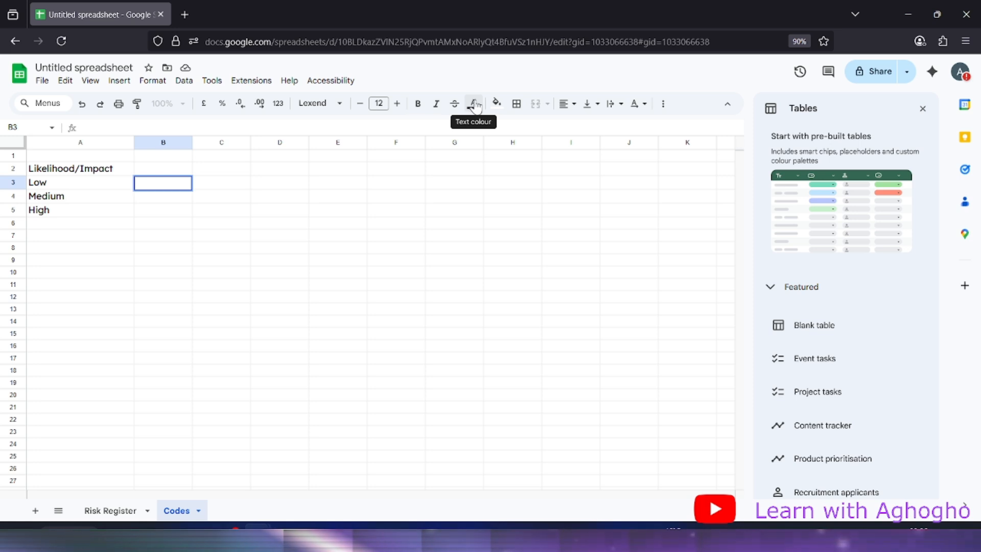
click(496, 105)
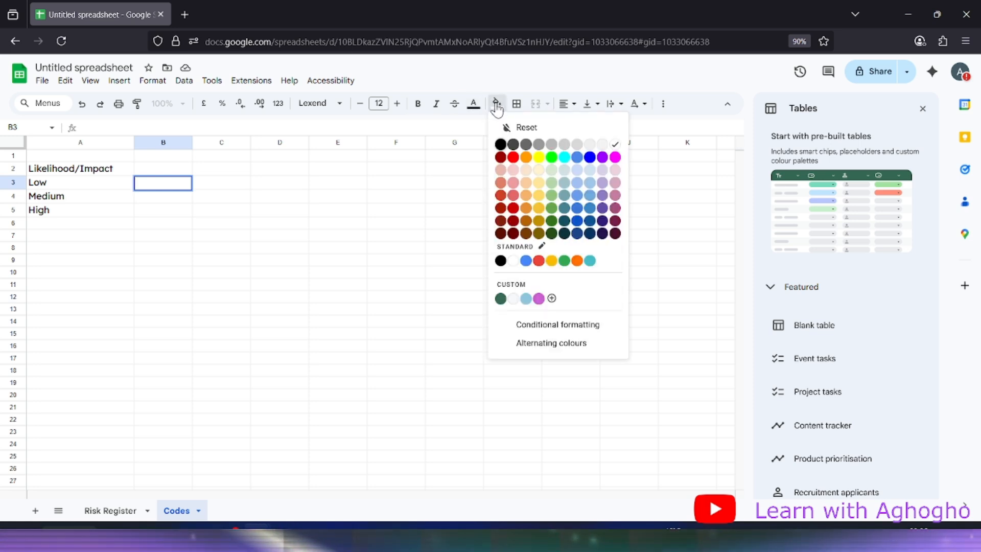
click(552, 262)
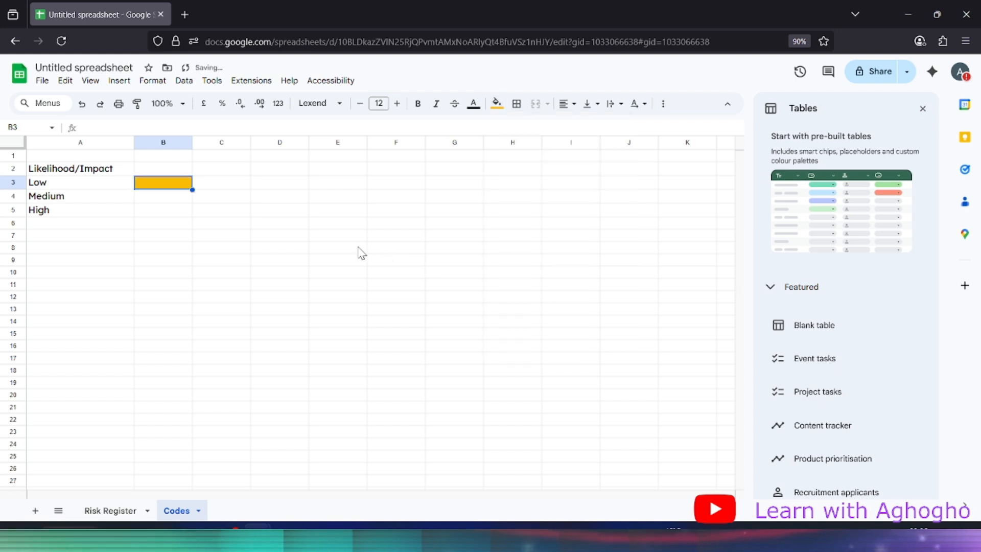
click(173, 197)
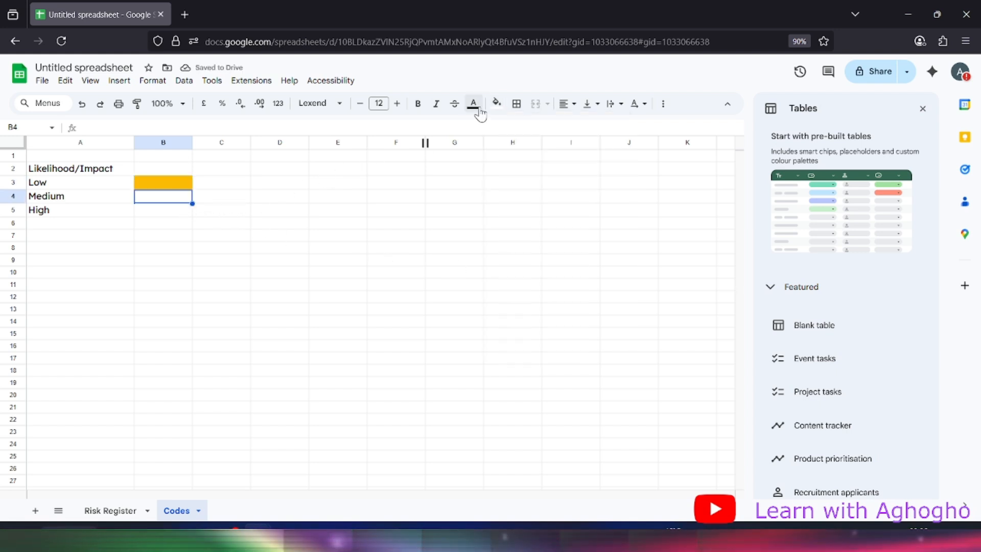
click(496, 103)
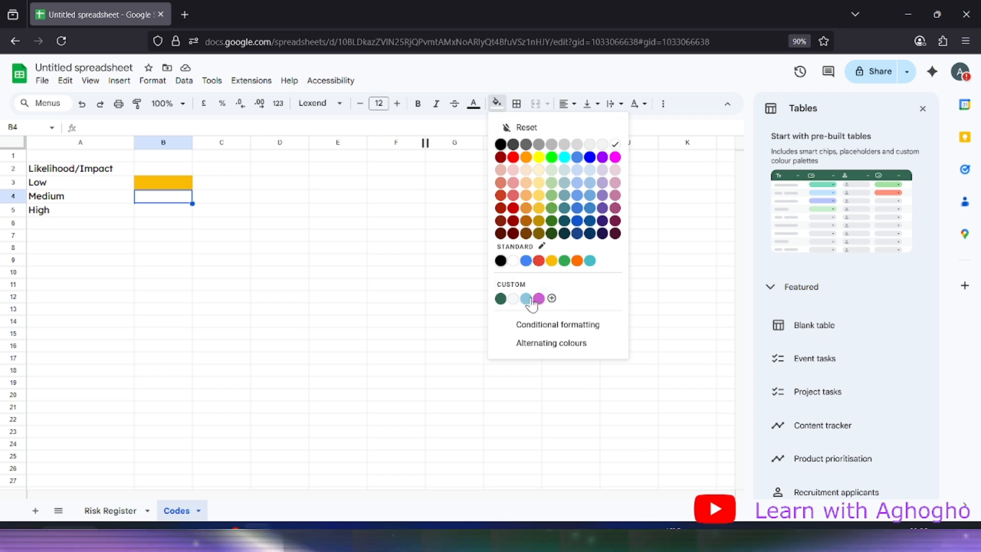
click(565, 261)
click(172, 213)
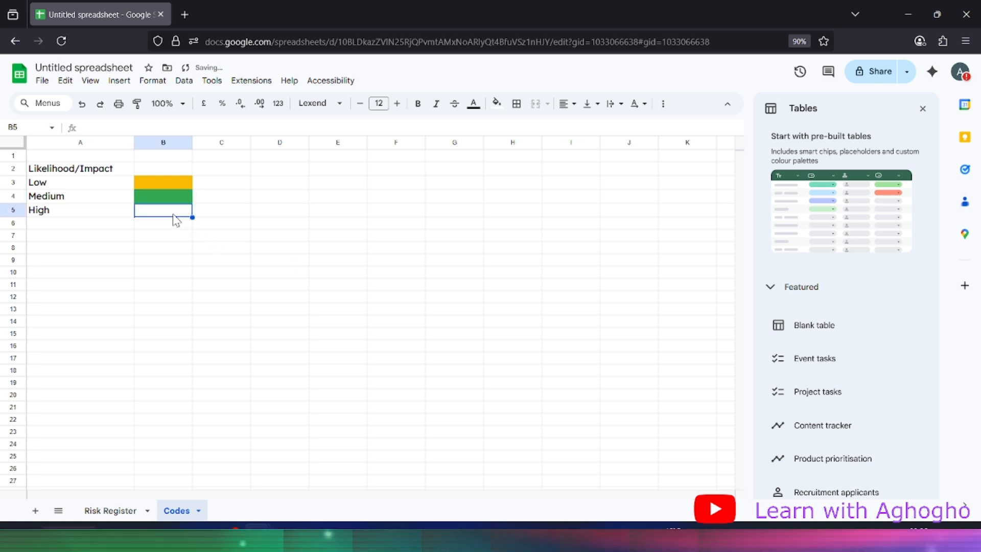
click(496, 104)
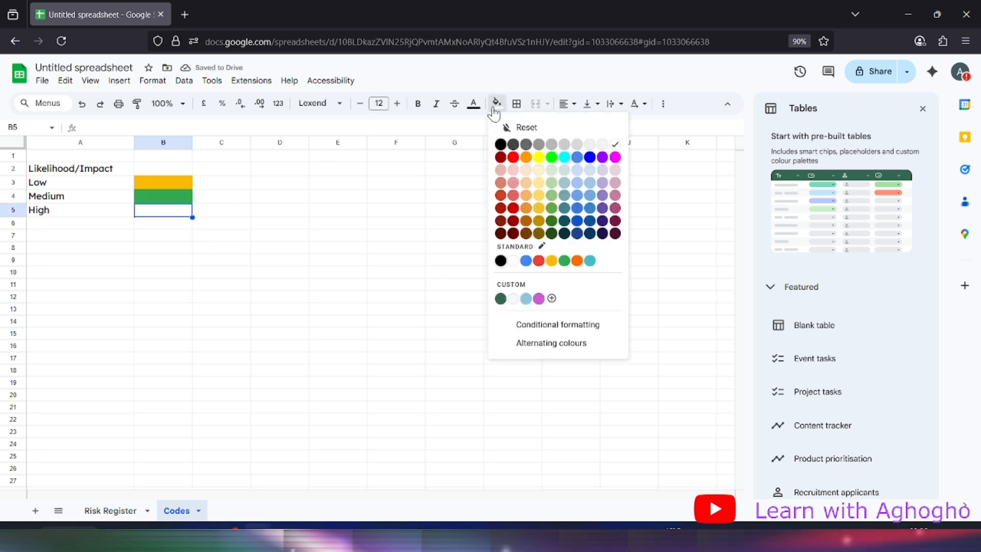
click(539, 262)
click(45, 252)
click(305, 249)
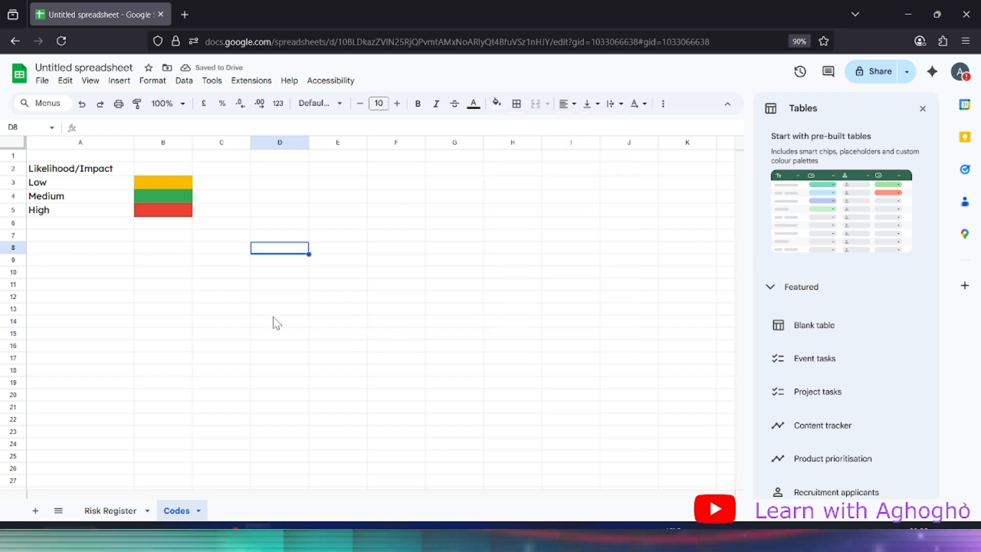
On Risk Register, add a Likelihood validation rule of type Drop-down (from a range)
click(109, 511)
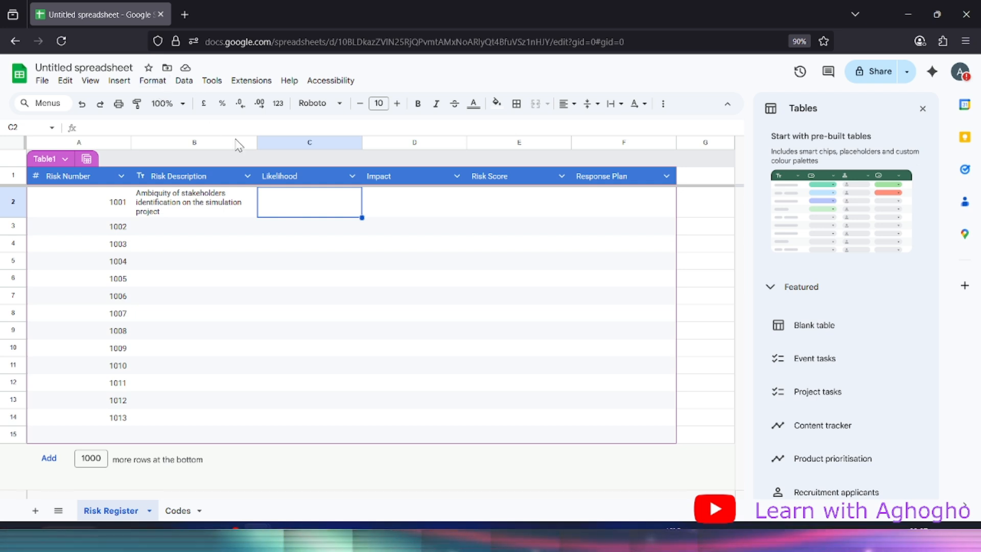
click(183, 82)
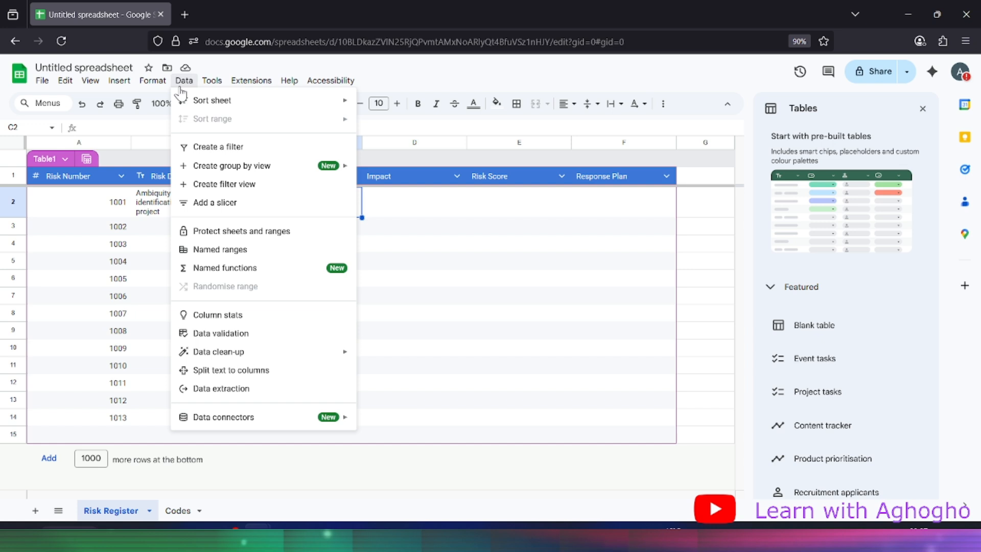
click(220, 334)
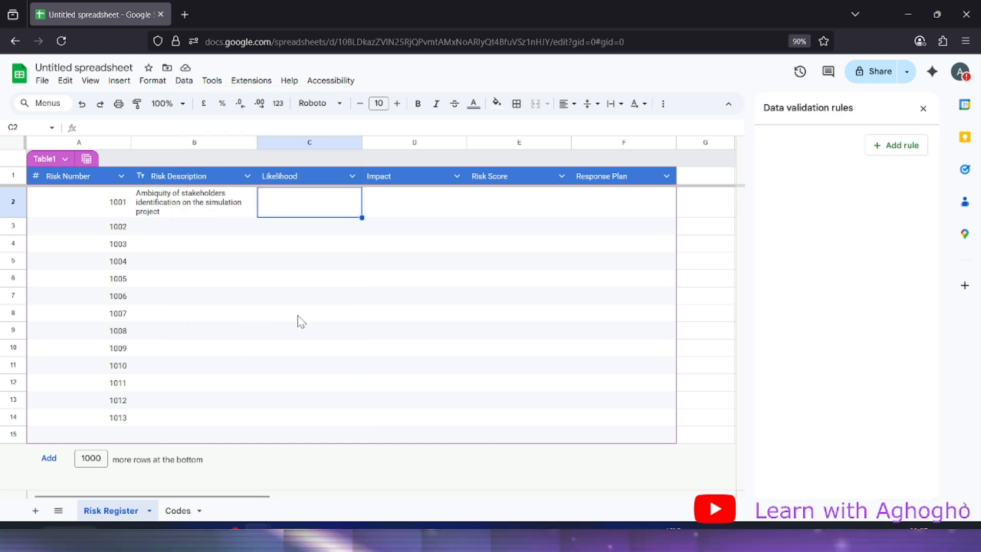
click(890, 153)
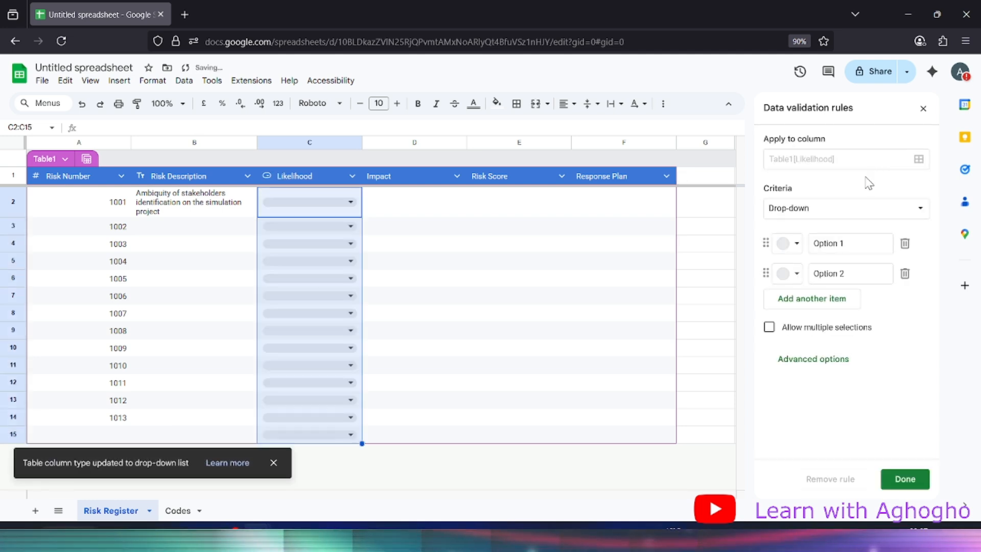
click(838, 210)
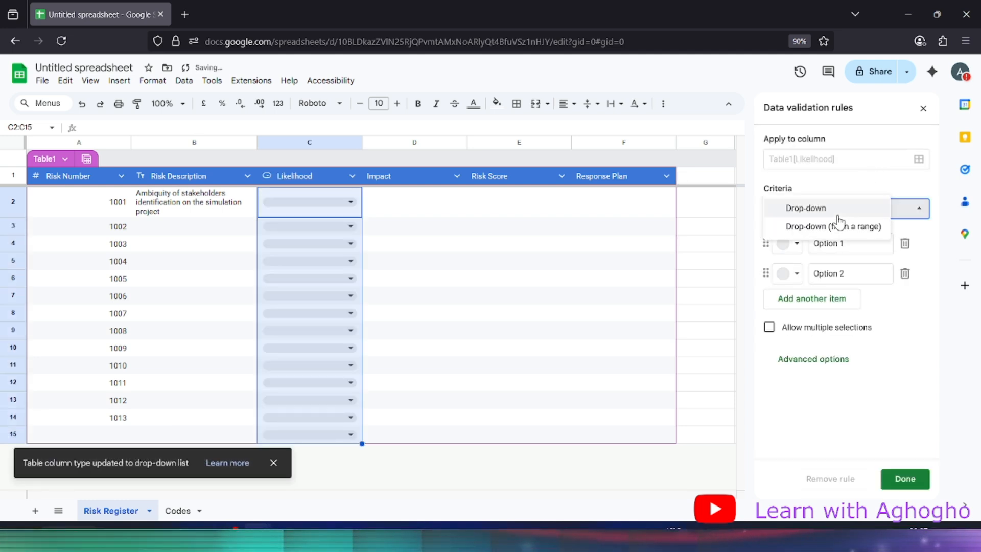
click(862, 227)
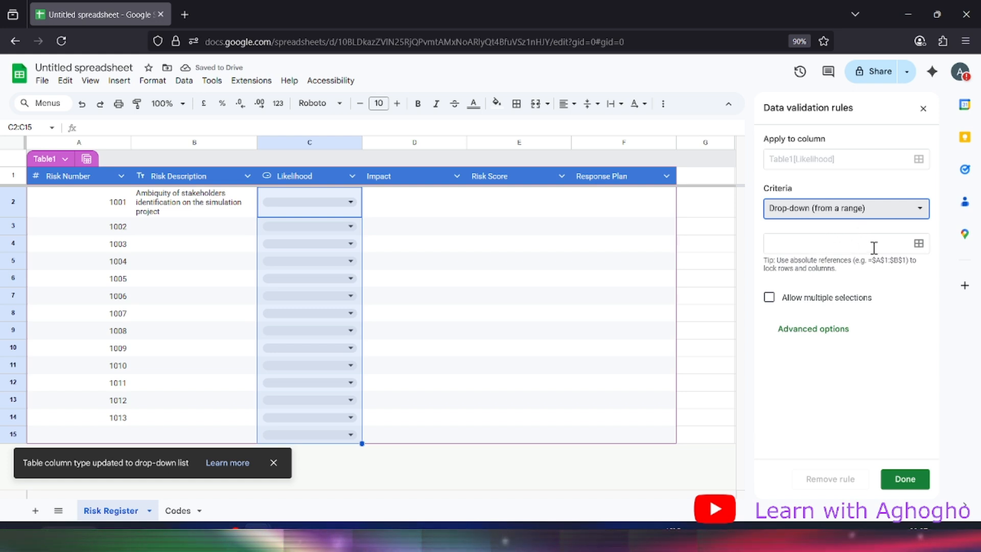
click(919, 243)
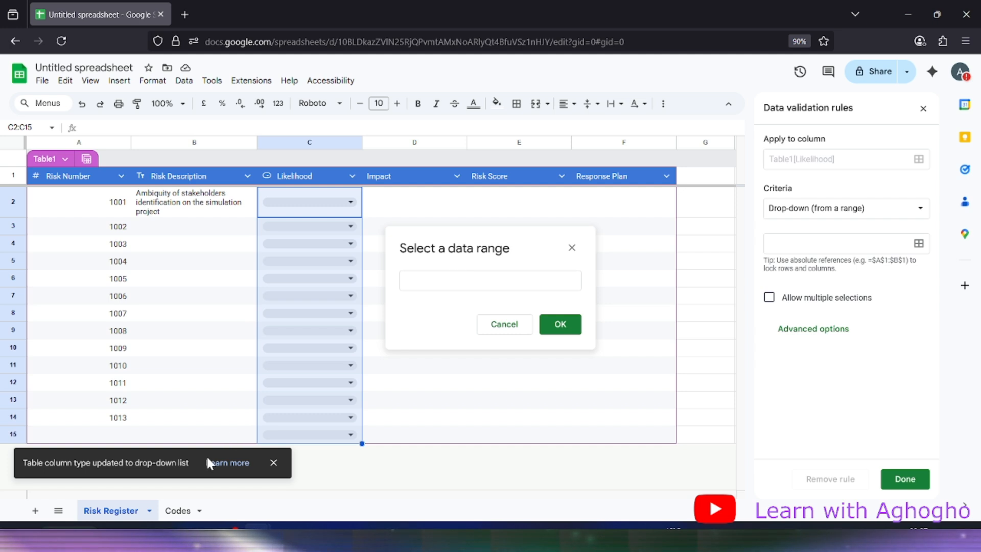
Set the drop-down source range to Codes!A3:A5
click(179, 511)
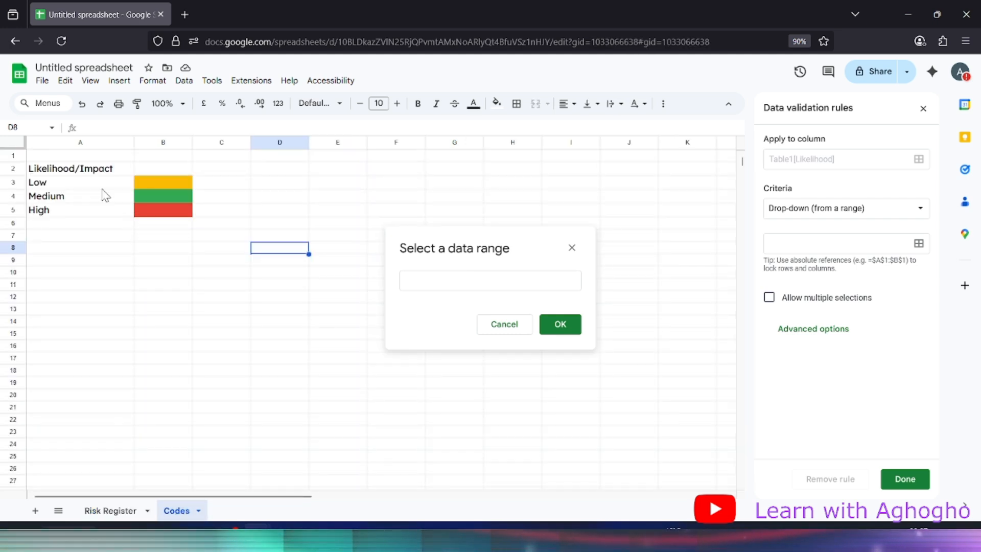
drag(67, 185, 66, 217)
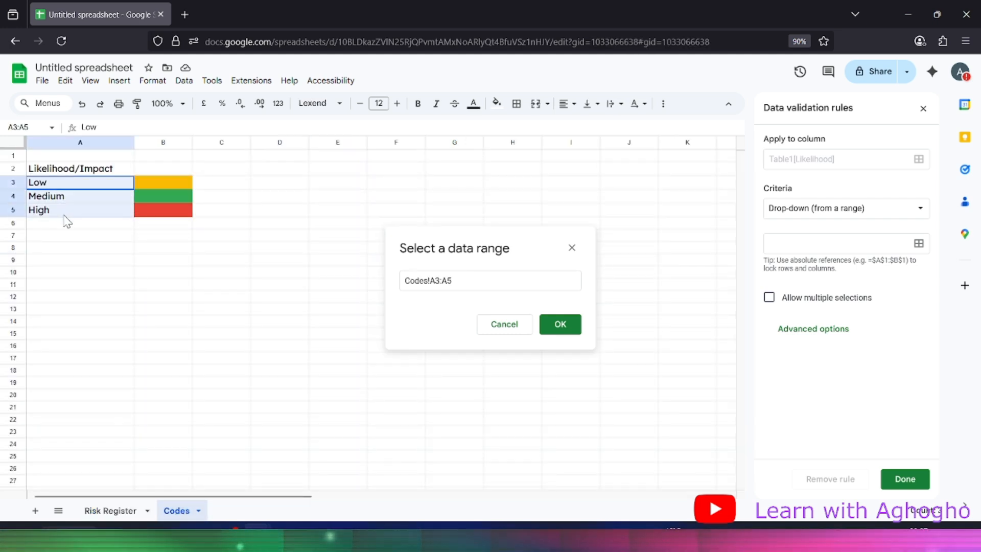
click(563, 325)
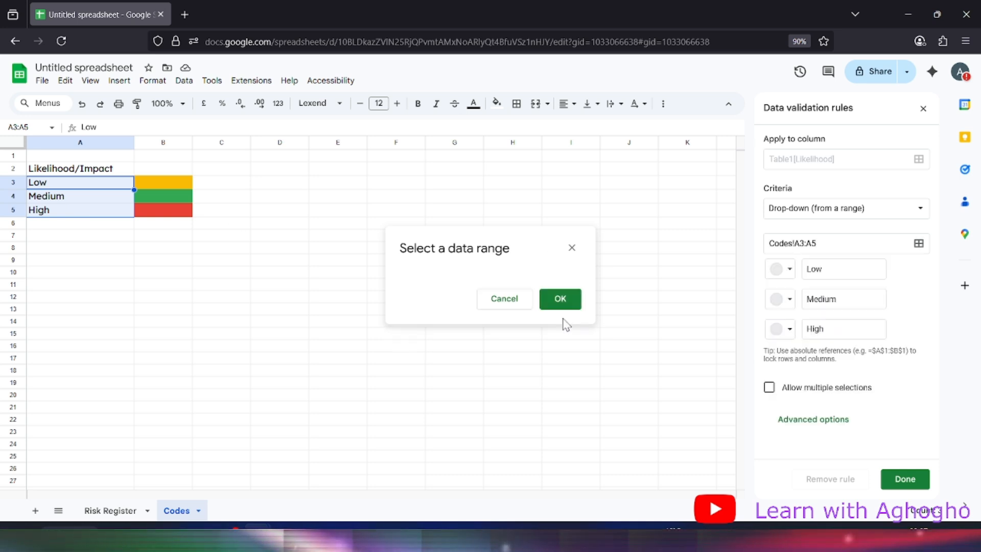
Give the Low option a custom orange chip background with #ffffff text
click(788, 280)
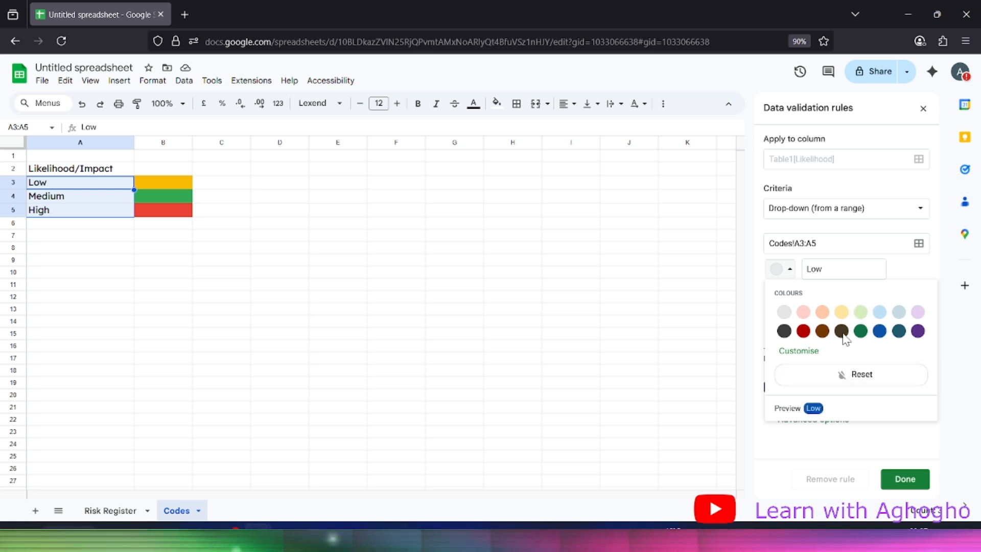
click(798, 351)
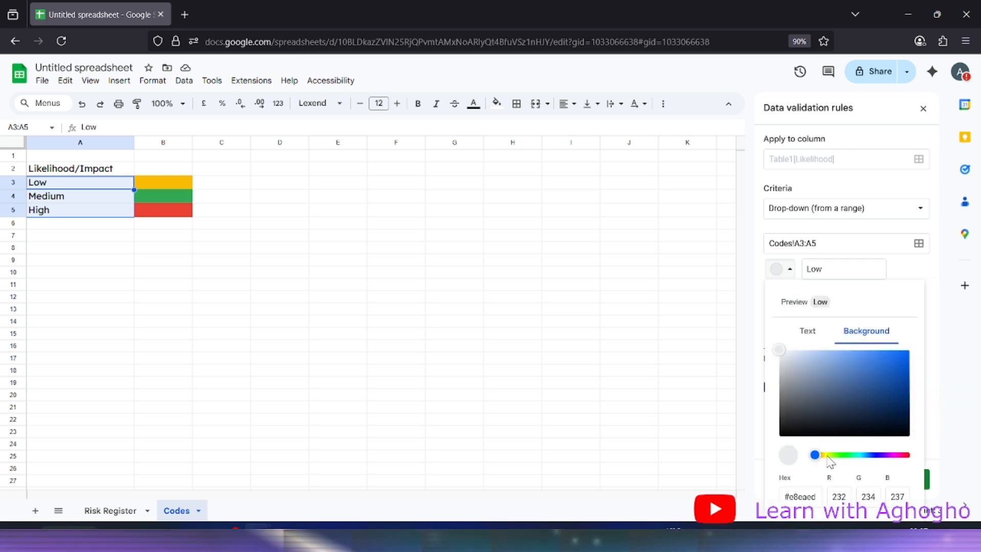
drag(816, 455, 830, 461)
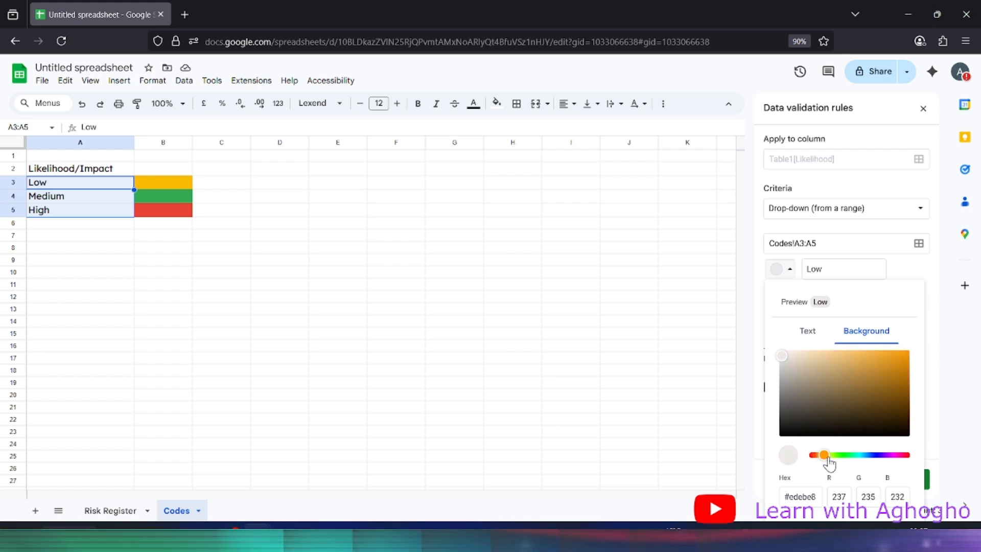
click(875, 365)
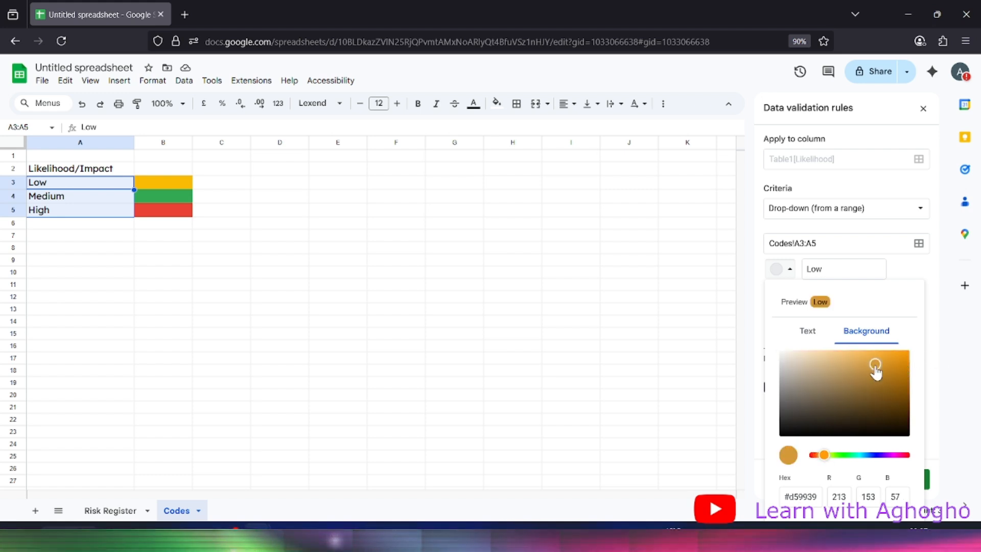
click(862, 365)
click(847, 354)
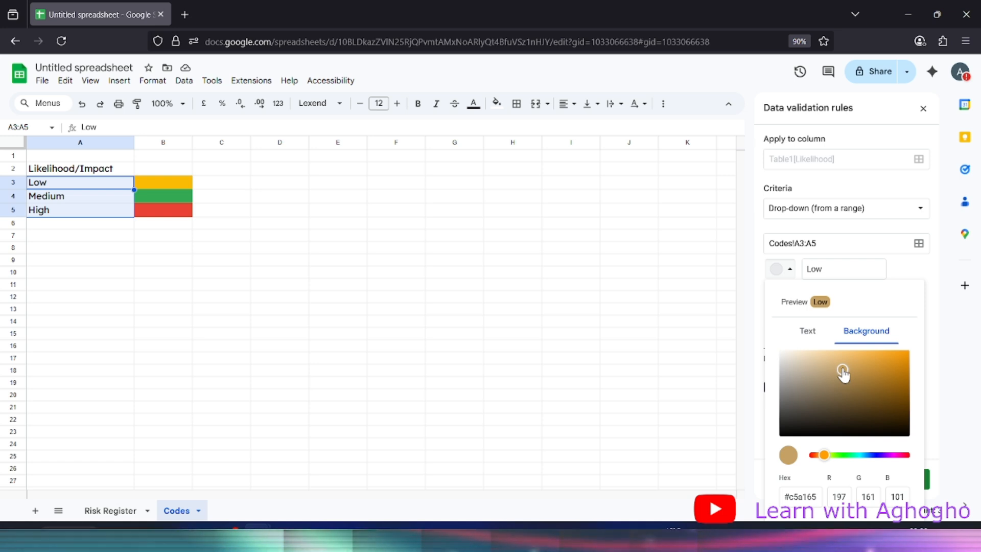
click(840, 357)
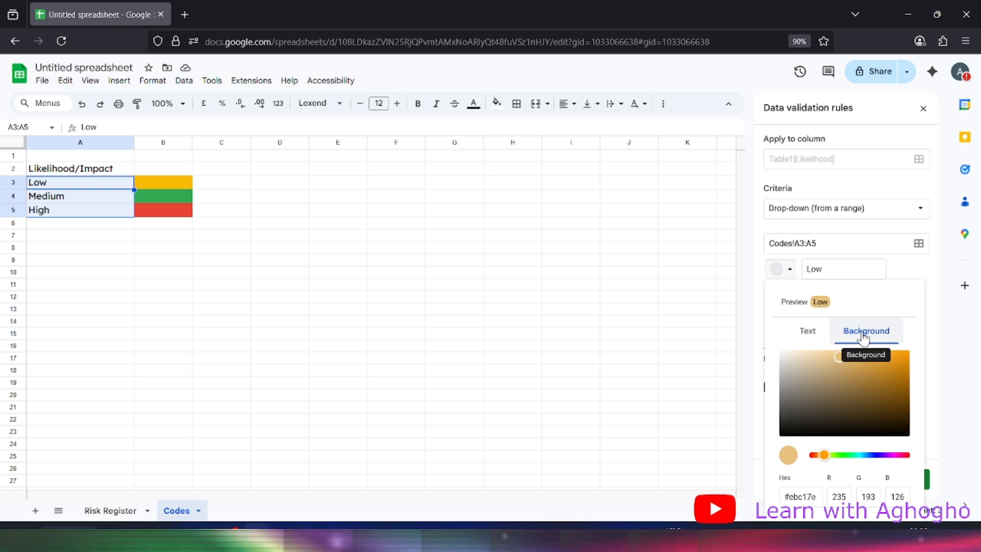
click(809, 332)
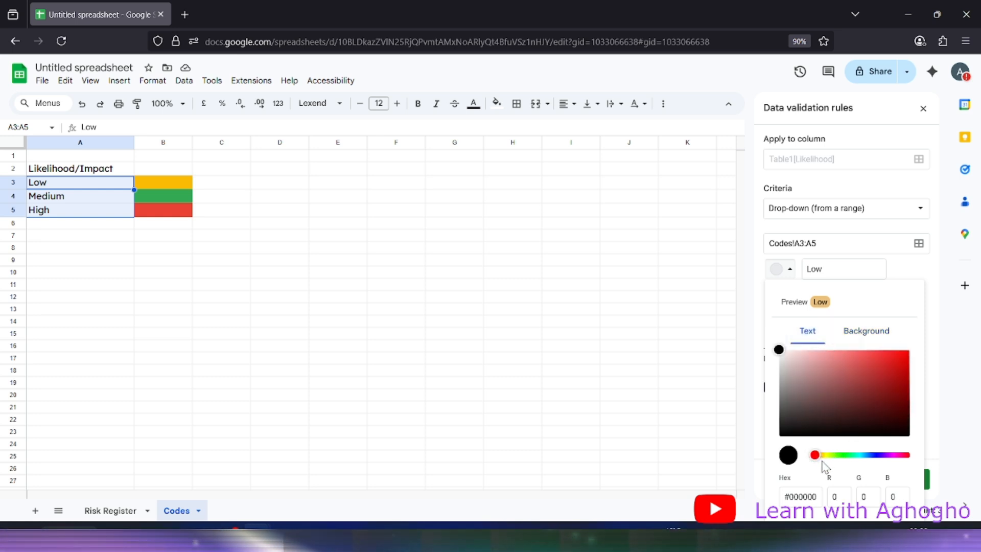
click(819, 501)
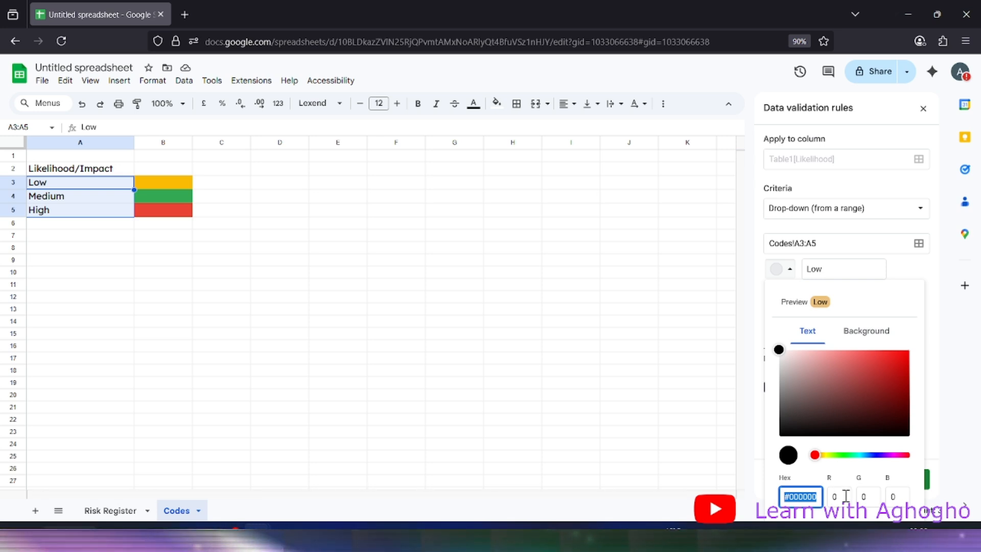
text(ffff)
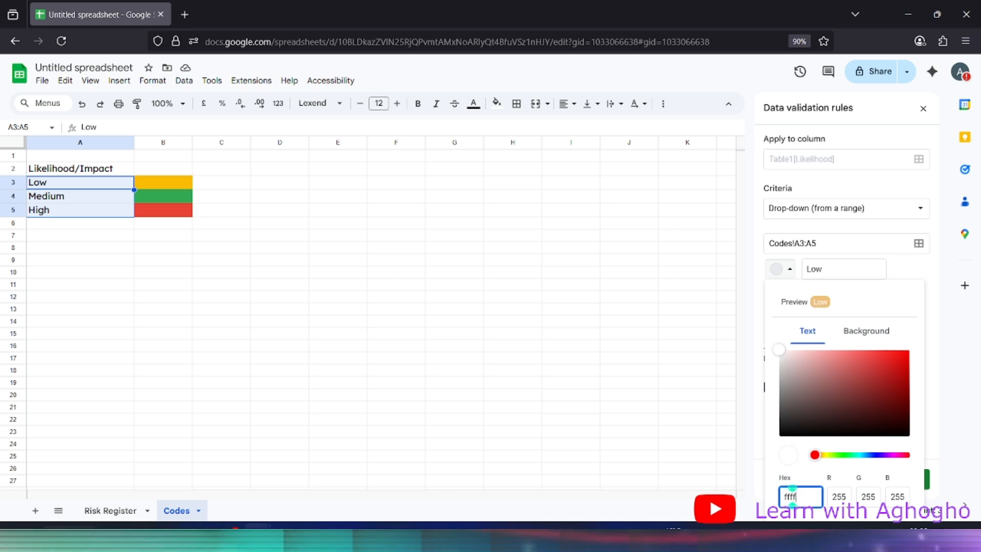
text(f)
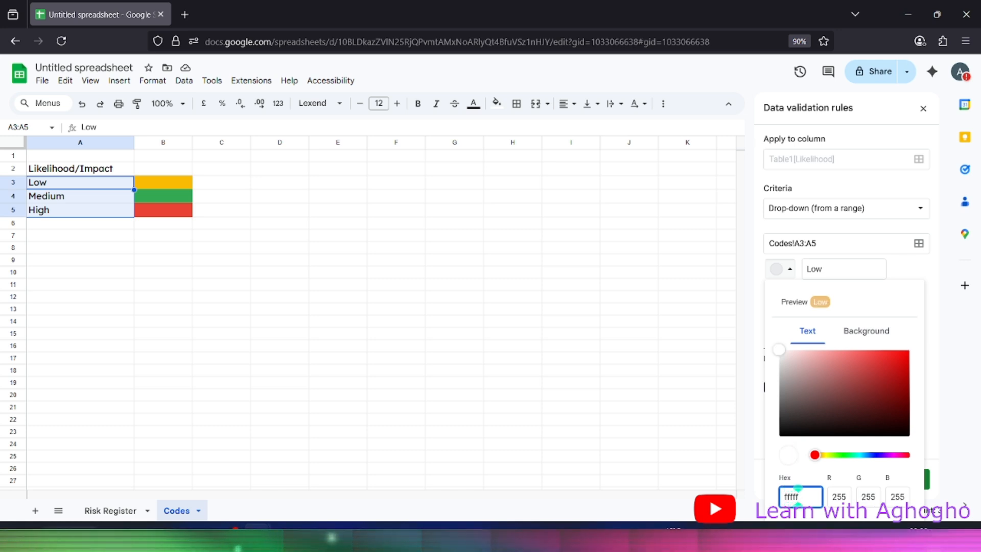
click(837, 497)
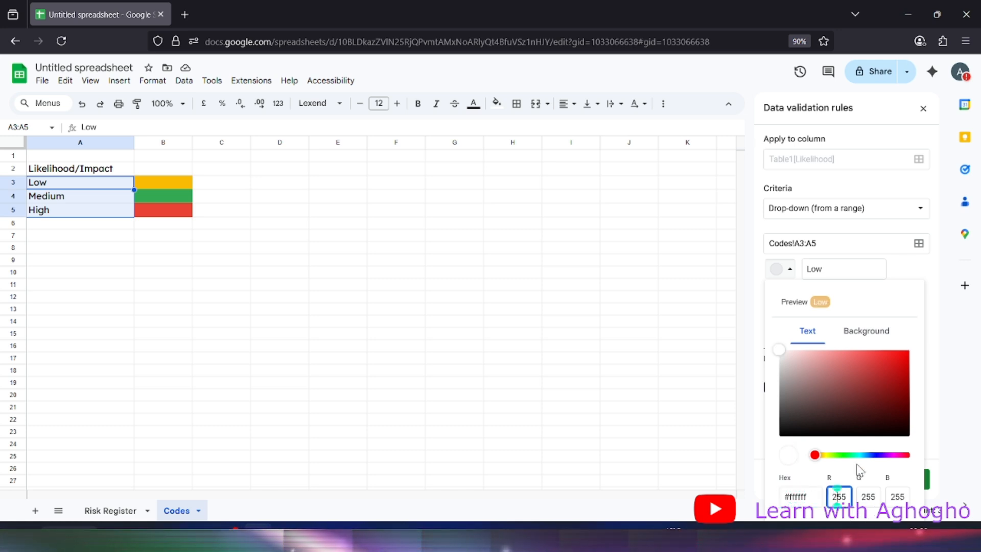
click(846, 307)
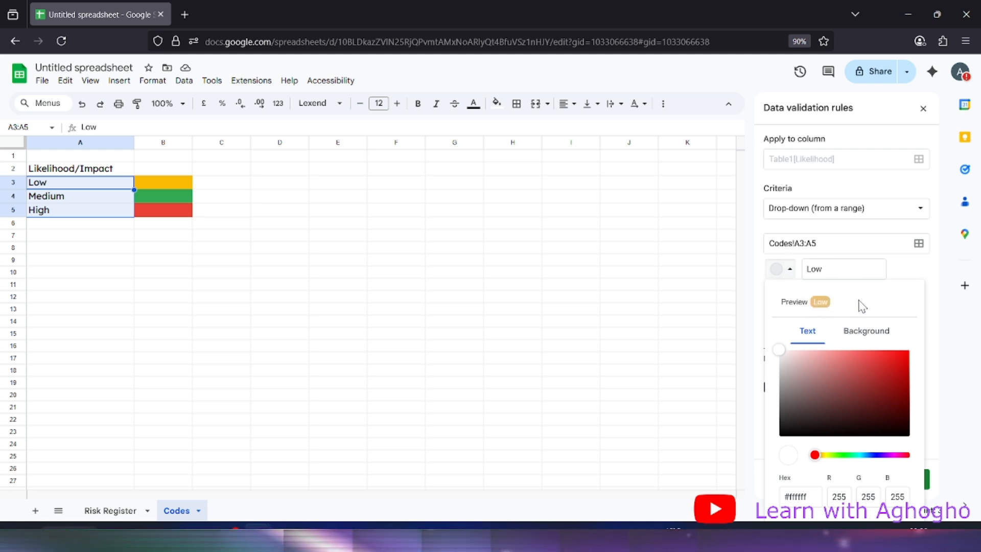
click(934, 280)
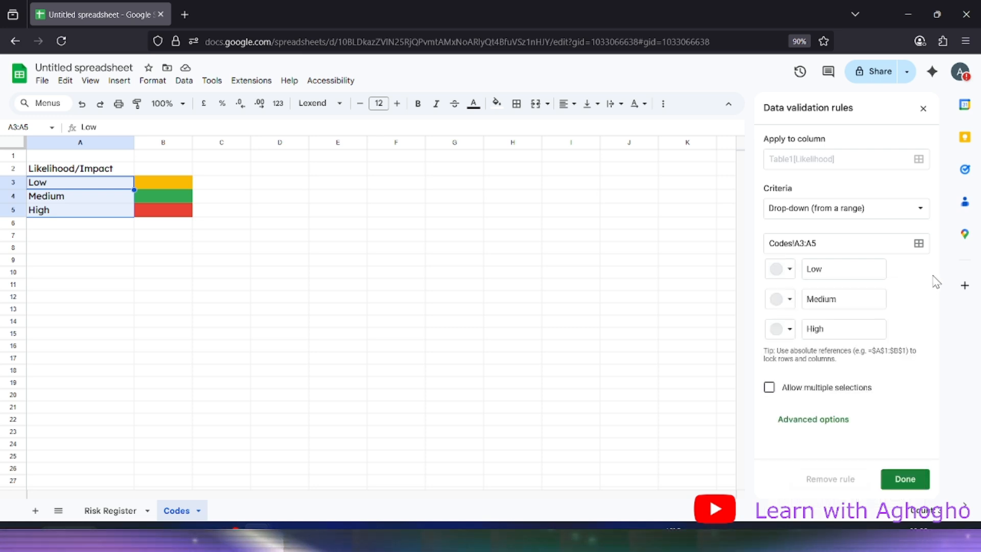
Rework the Low option's chip colour in the custom colour picker
click(790, 269)
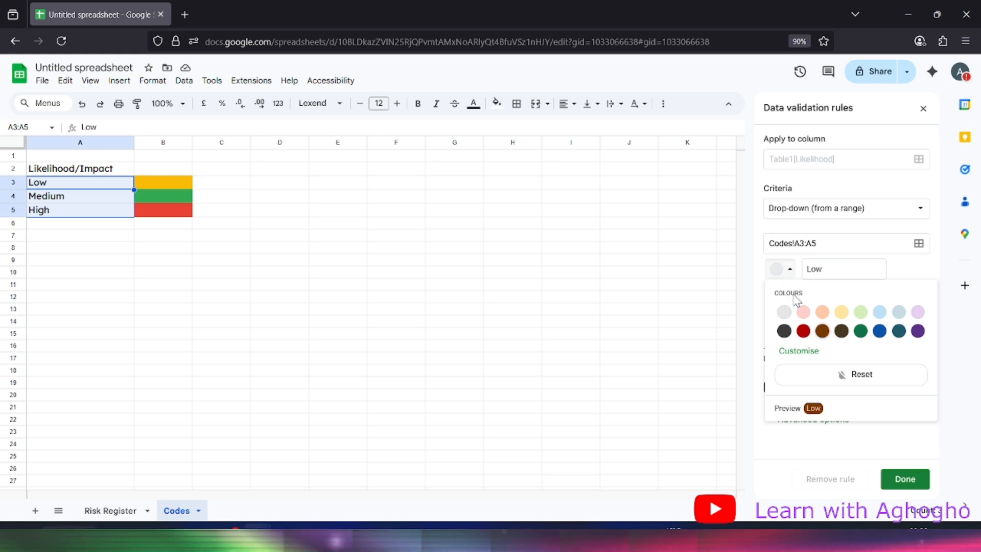
click(804, 330)
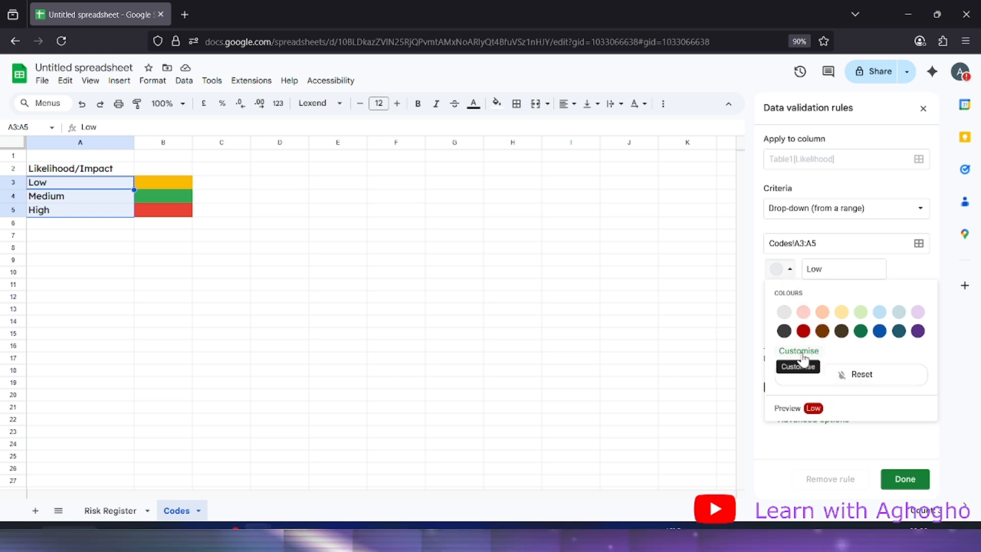
click(799, 351)
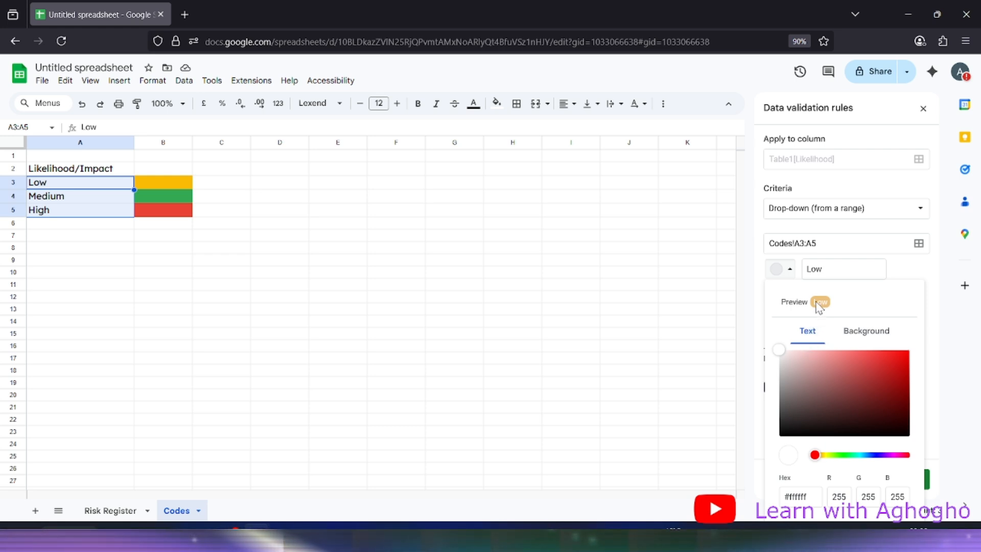
click(788, 270)
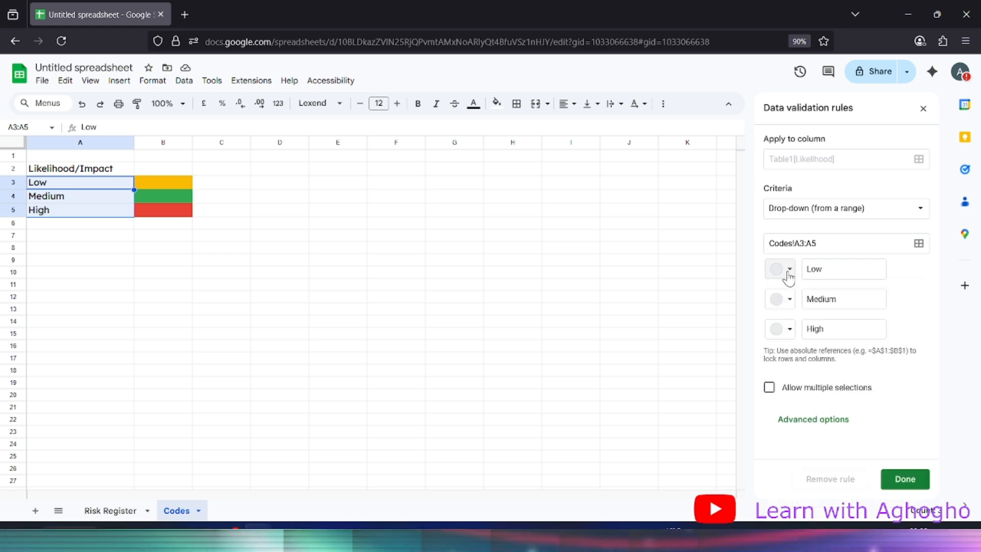
click(789, 271)
click(782, 276)
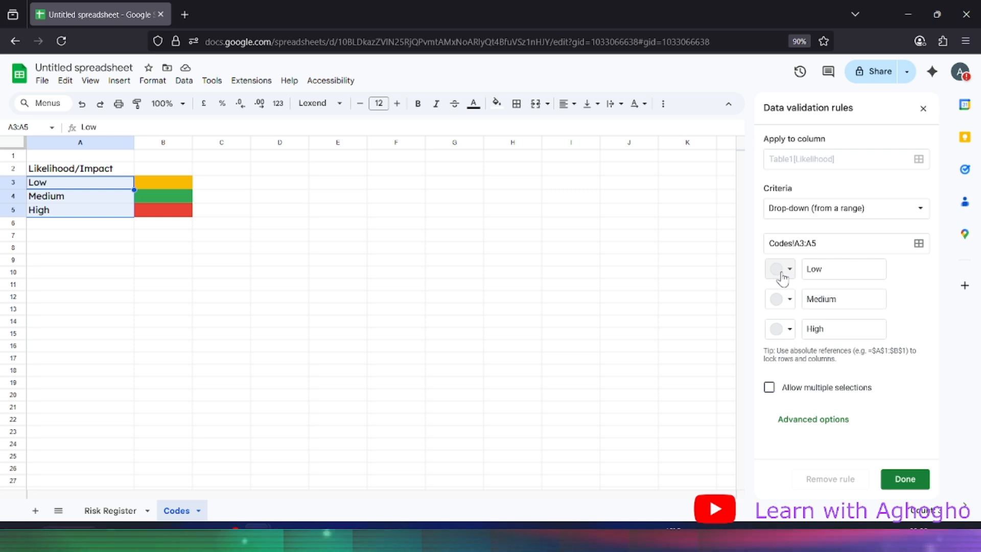
click(782, 276)
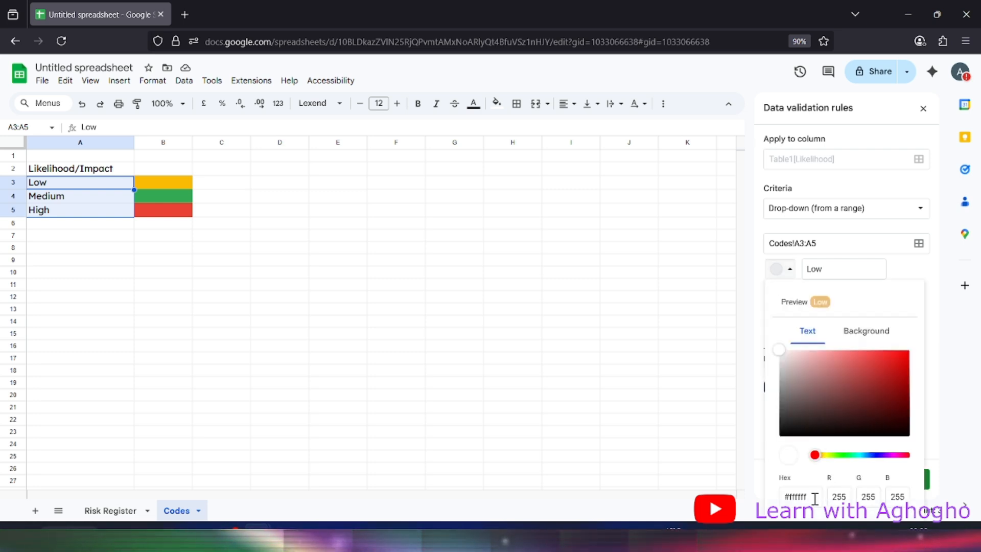
click(859, 342)
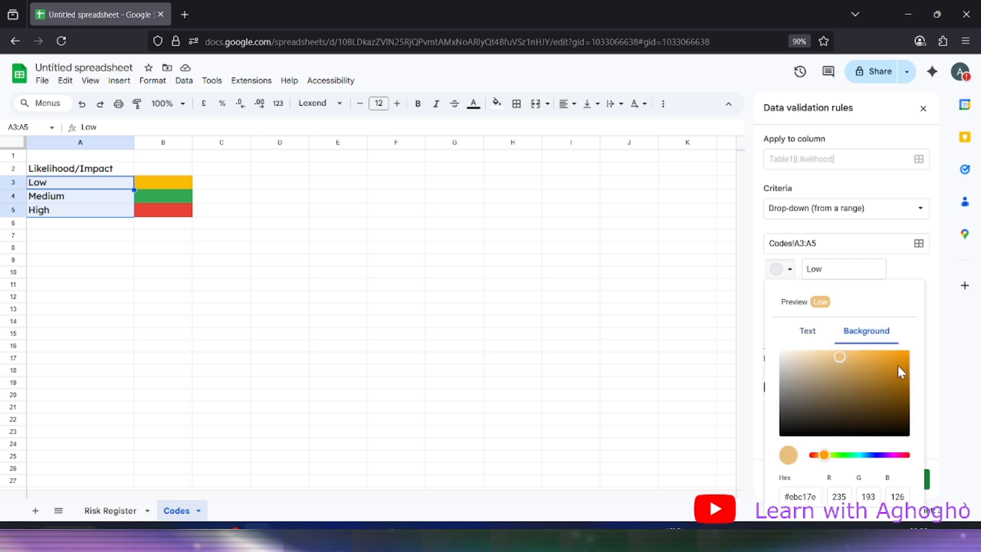
click(935, 322)
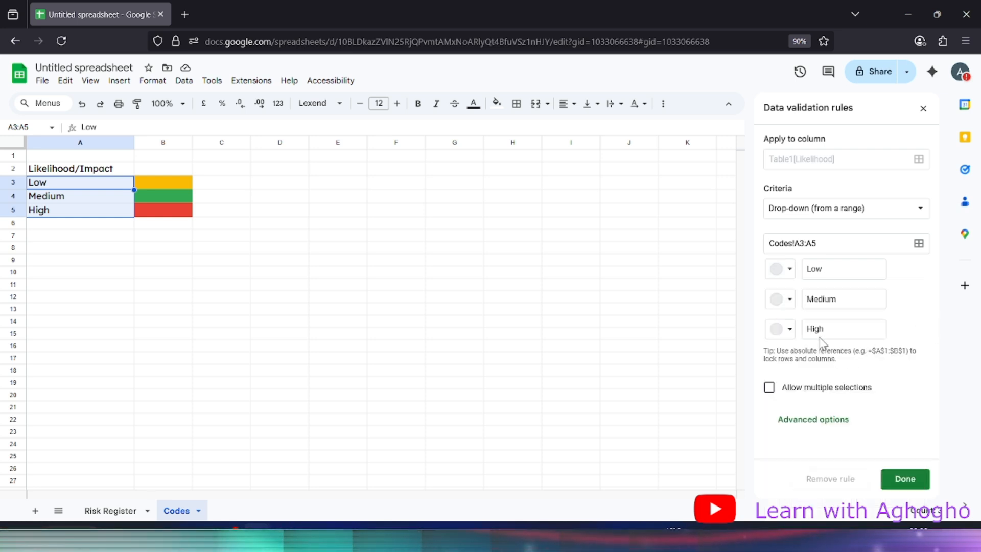
Colour chips Low light yellow, Medium dark green, High dark red, and save the rule
click(779, 271)
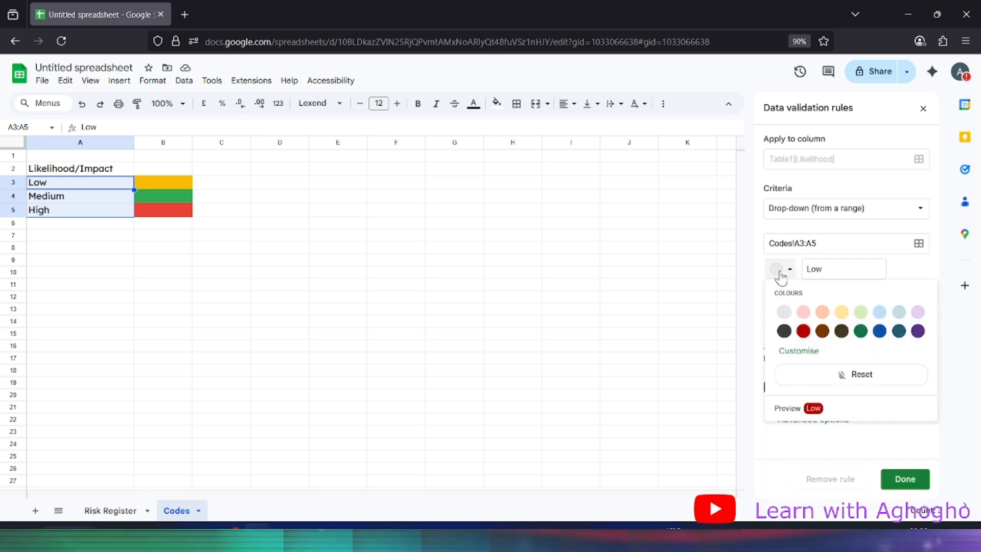
click(842, 311)
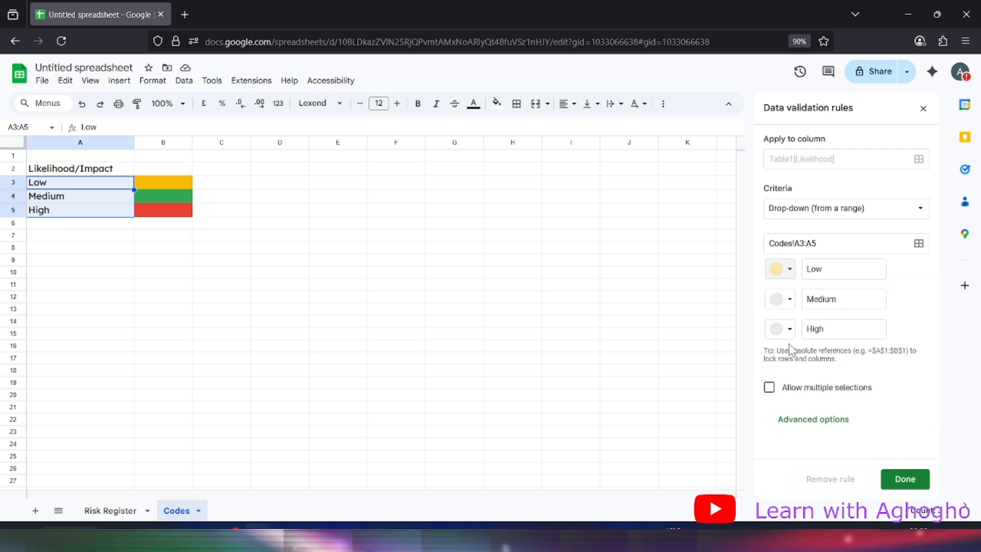
click(781, 299)
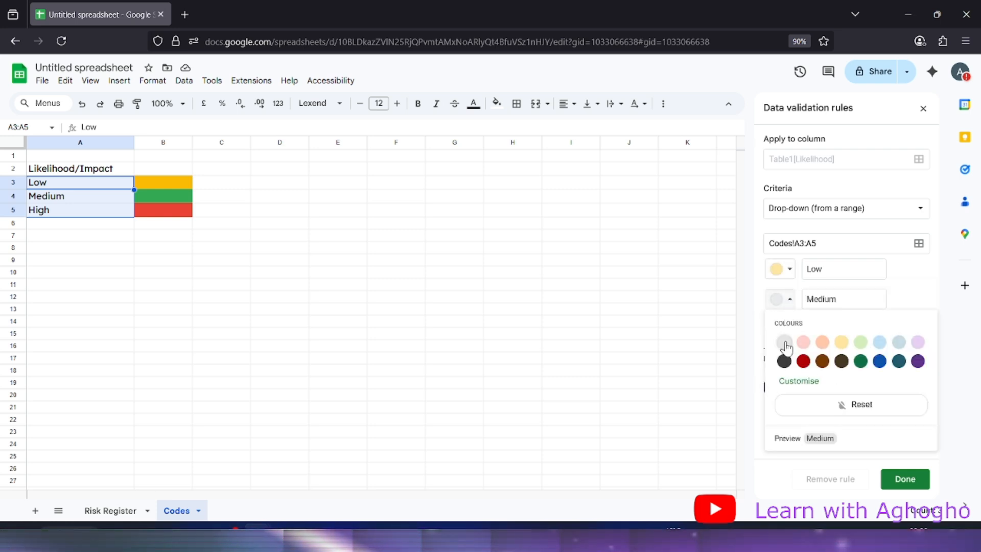
click(861, 363)
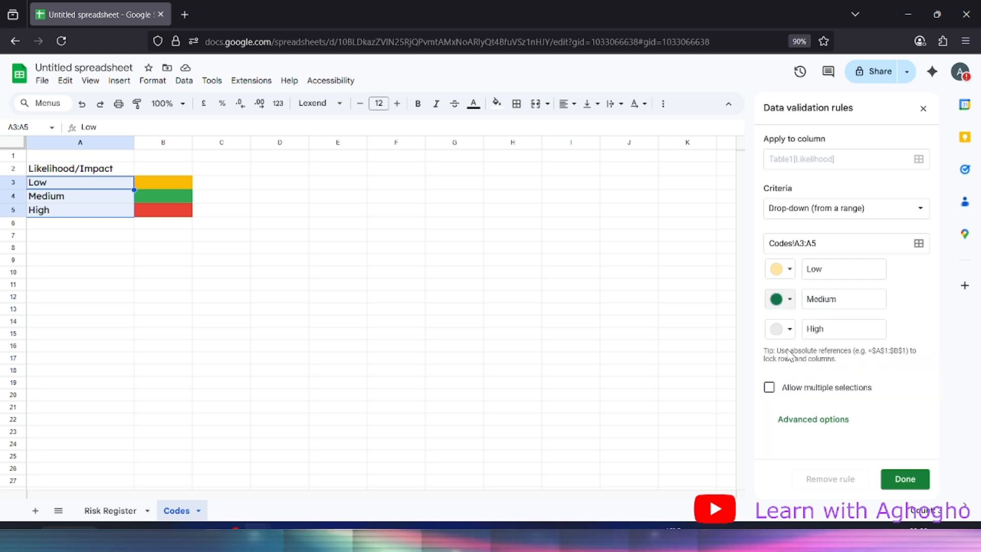
click(779, 335)
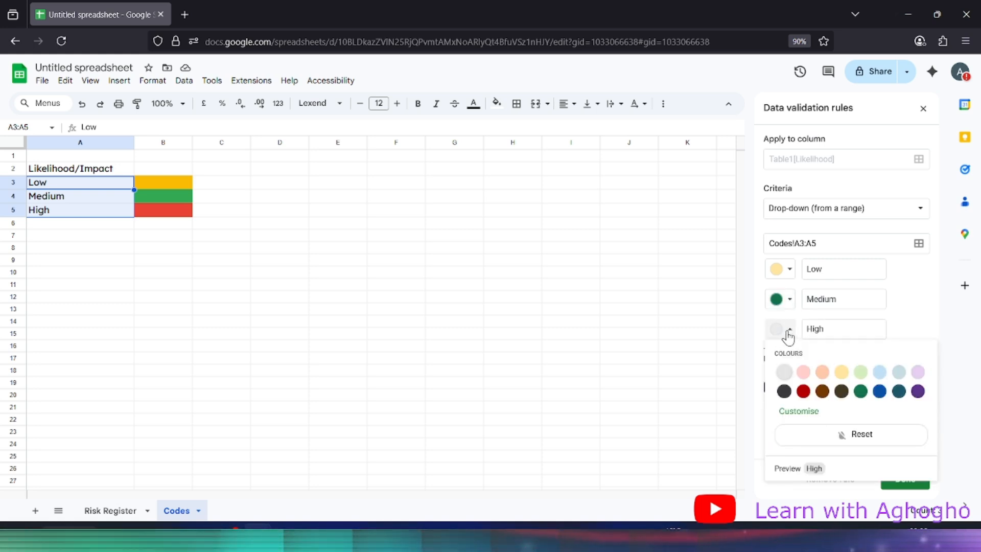
click(804, 392)
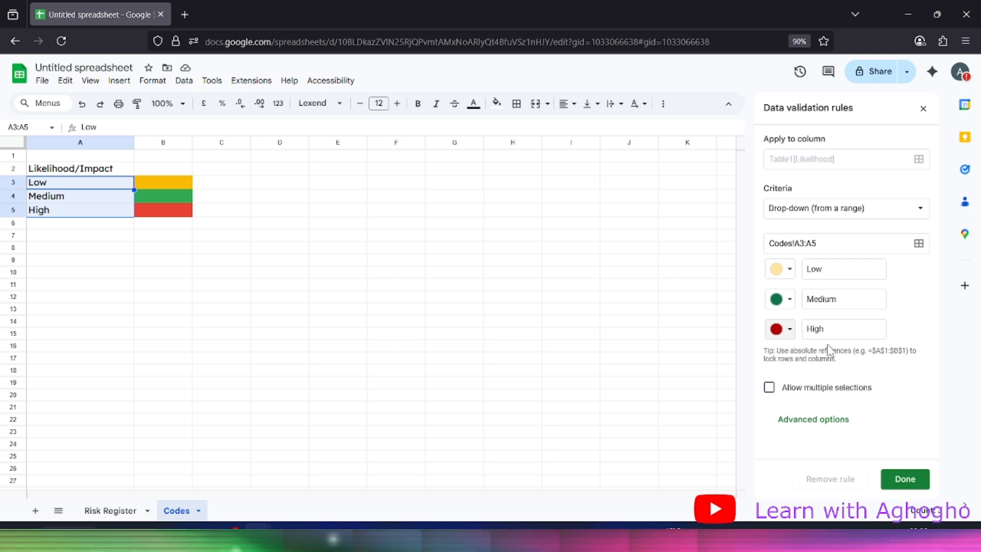
click(905, 483)
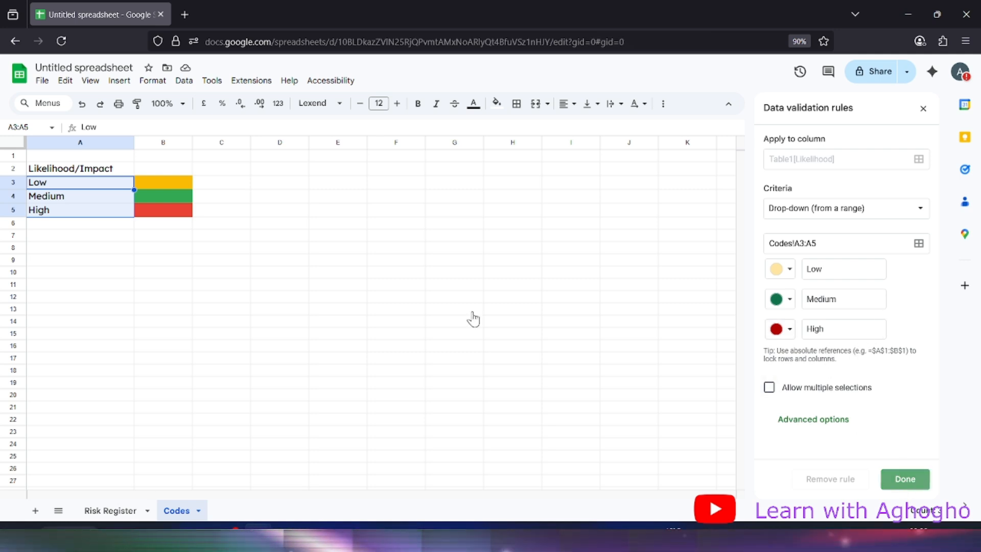
click(106, 511)
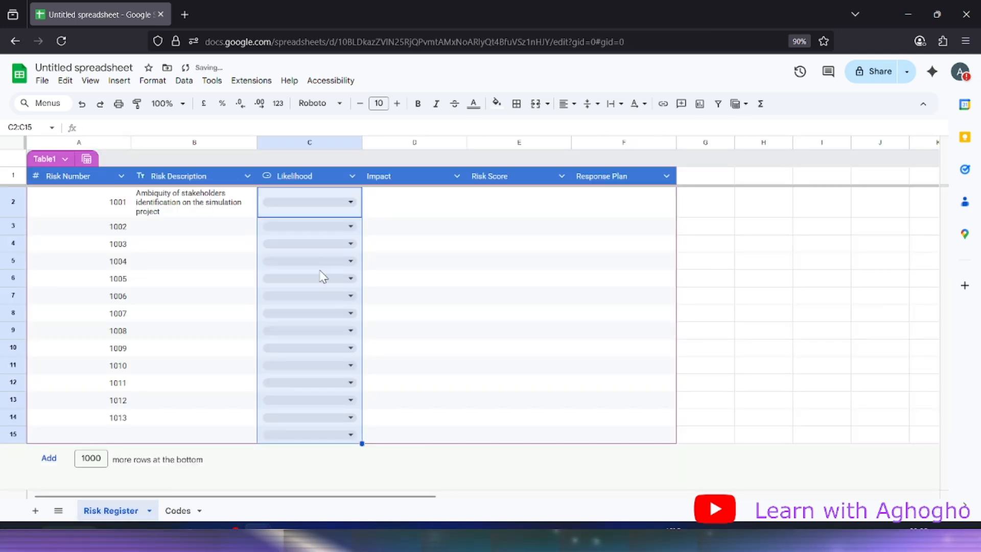
Choose Low from the Likelihood drop-downs for risks 1001 and 1002
click(332, 203)
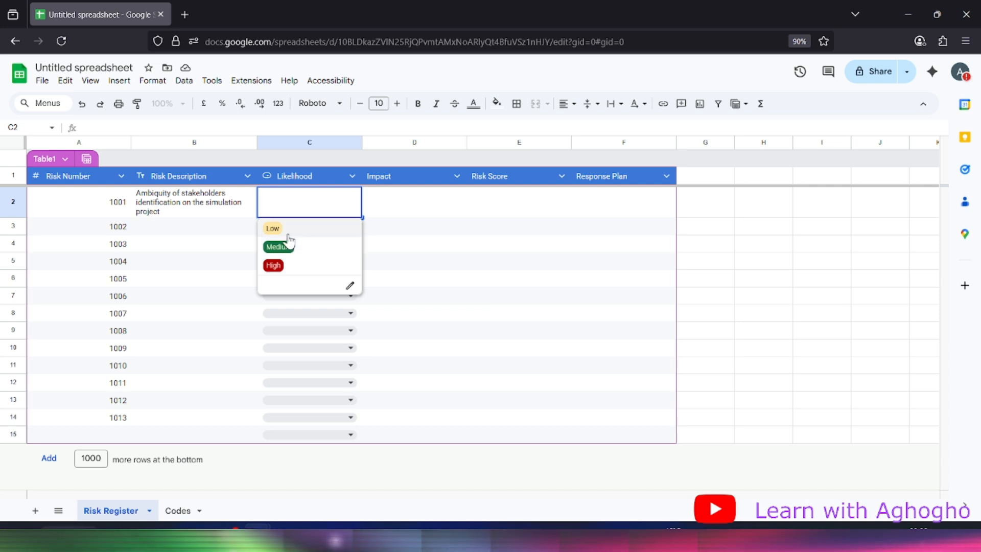
click(327, 236)
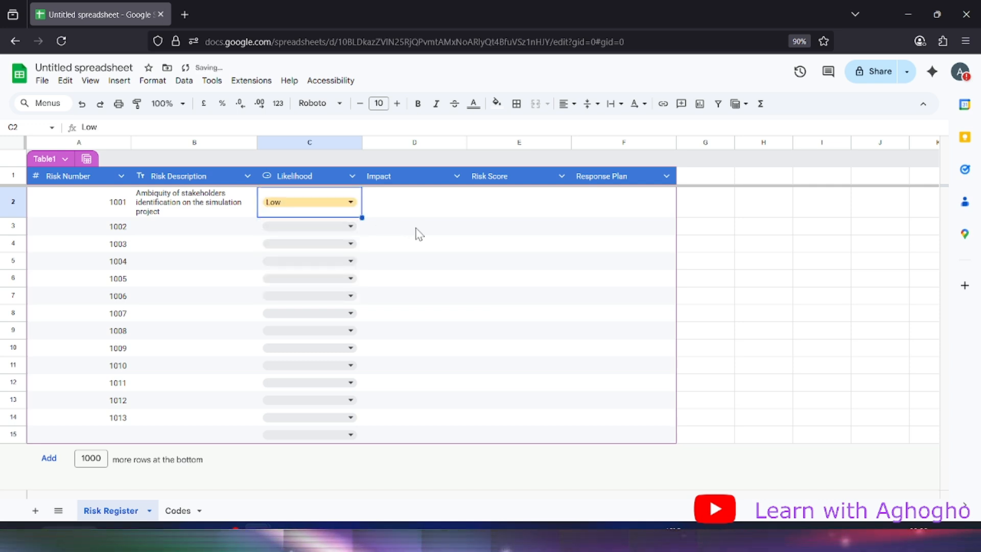
click(335, 229)
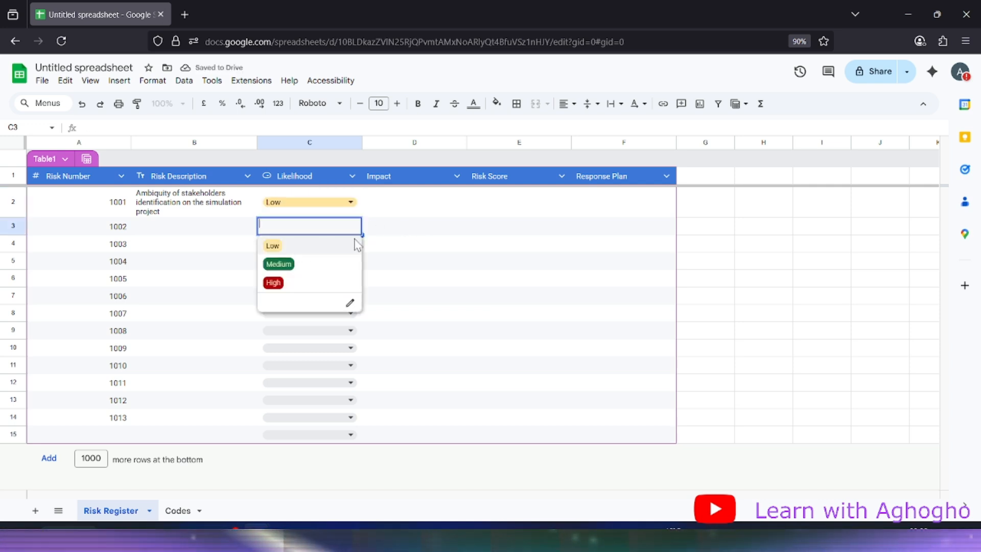
click(356, 245)
click(373, 204)
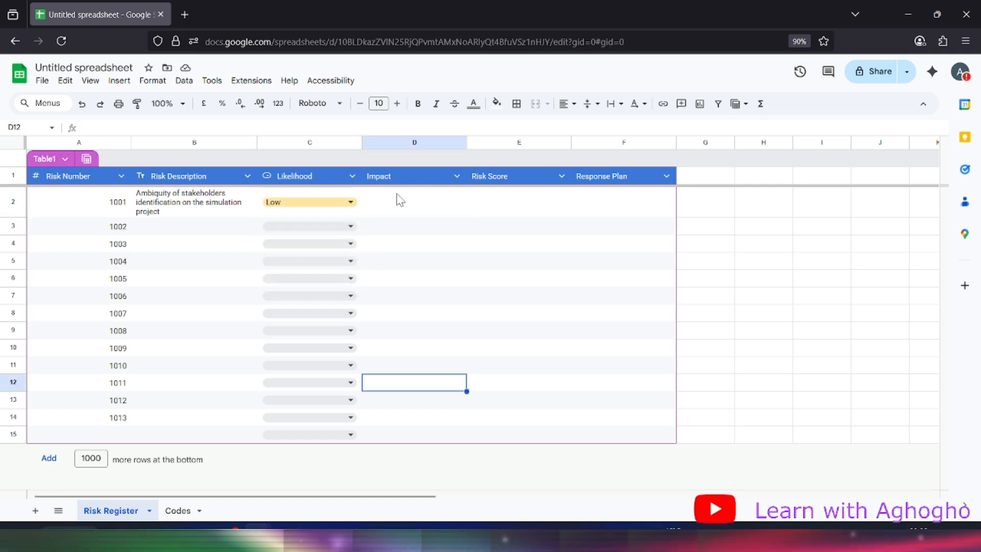
click(399, 197)
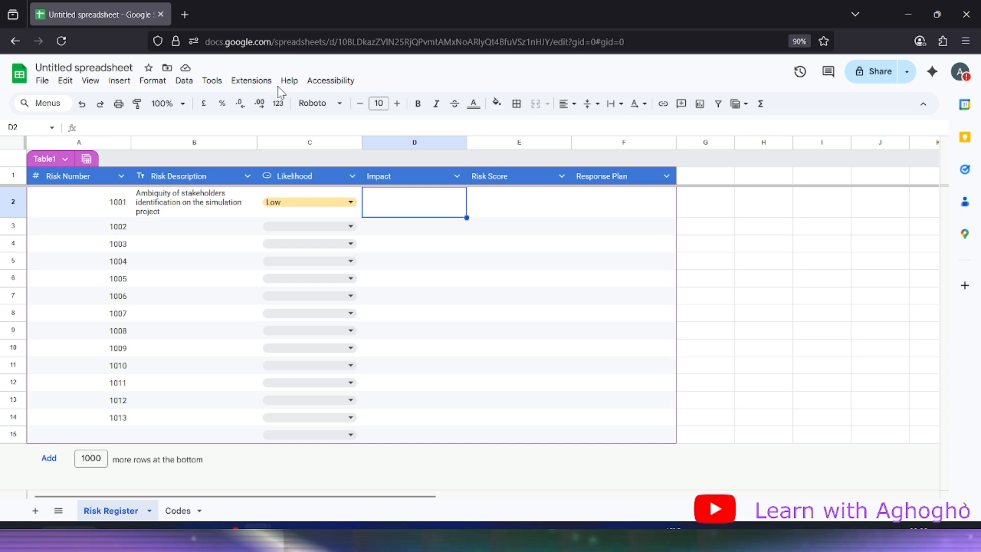
Add an Impact drop-down validation rule sourced from the range Codes!A3:A5
click(184, 80)
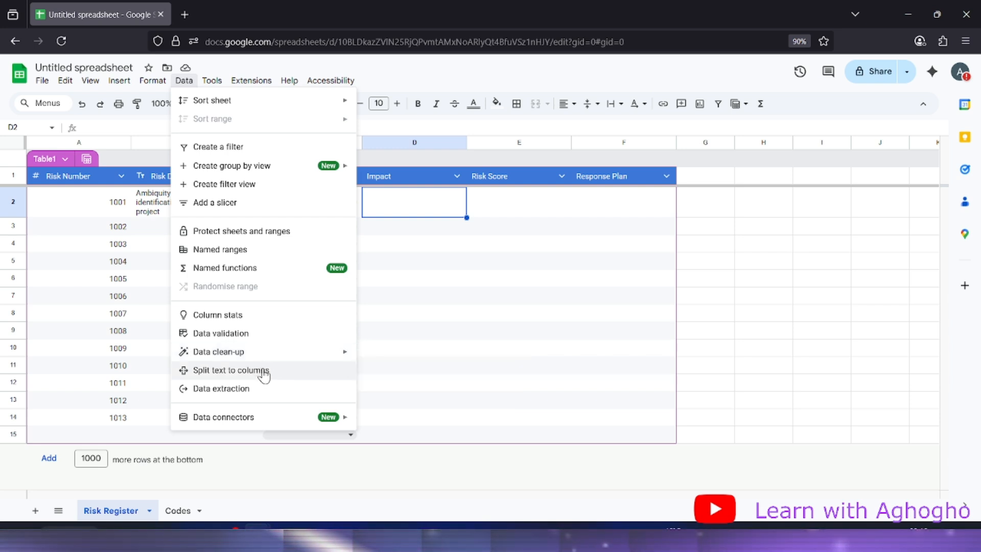
click(261, 335)
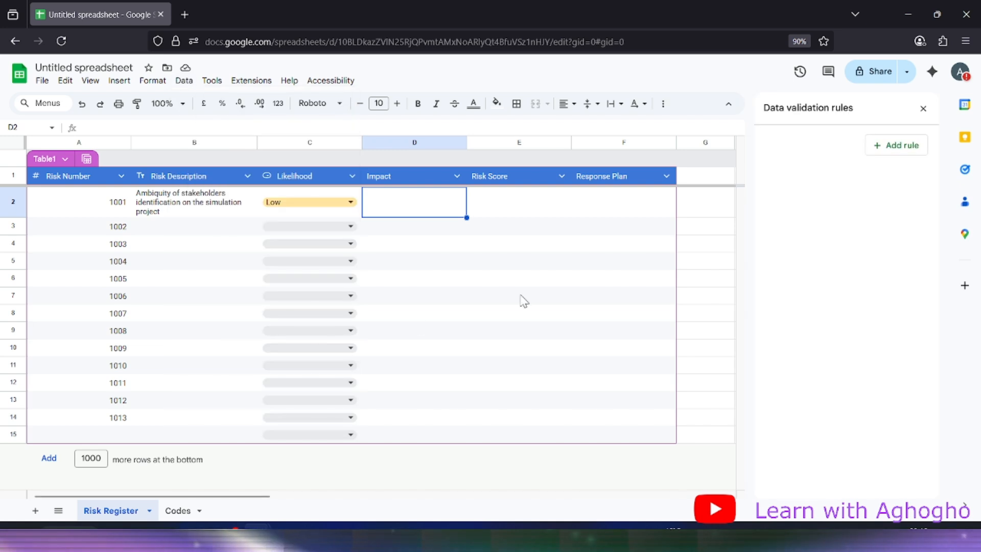
click(898, 145)
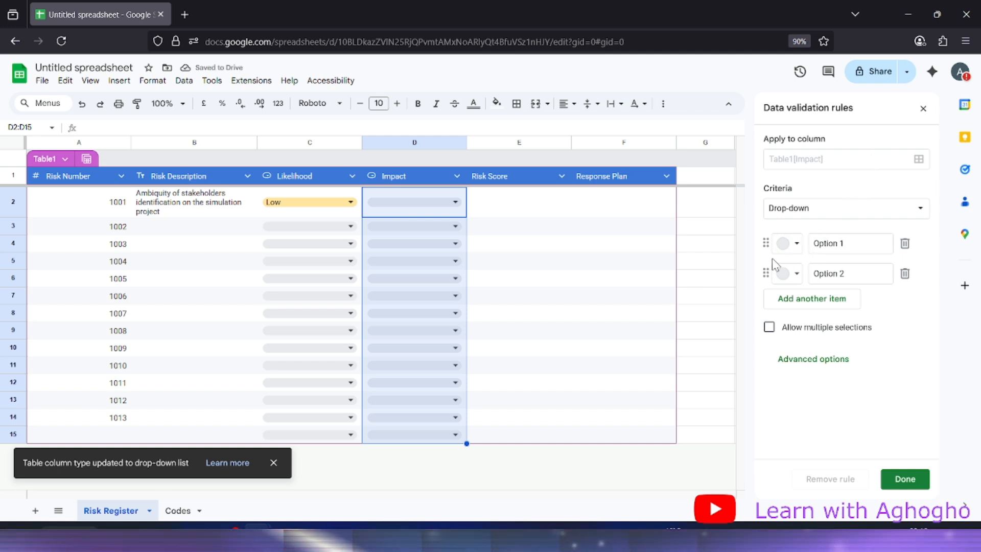
click(850, 217)
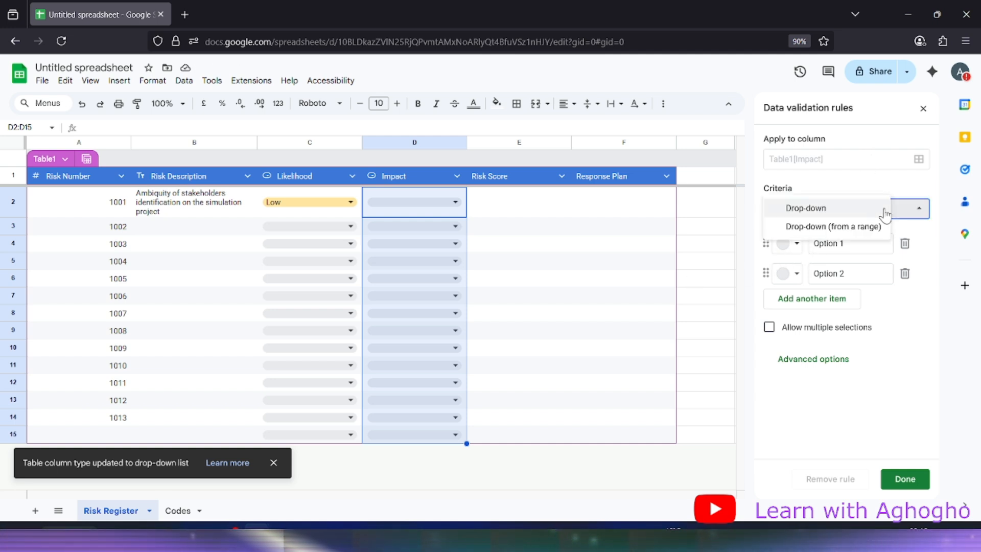
click(819, 227)
click(919, 244)
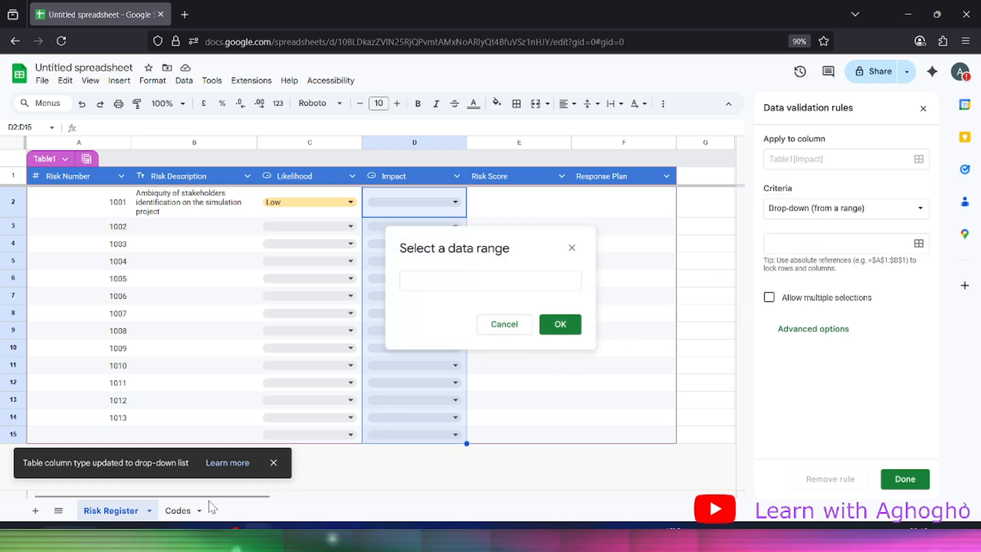
click(179, 511)
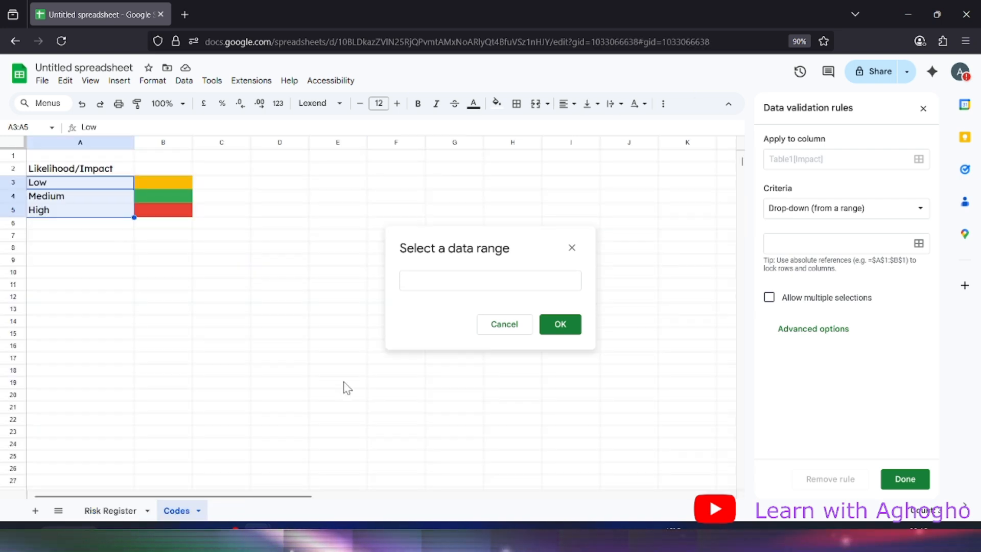
click(82, 187)
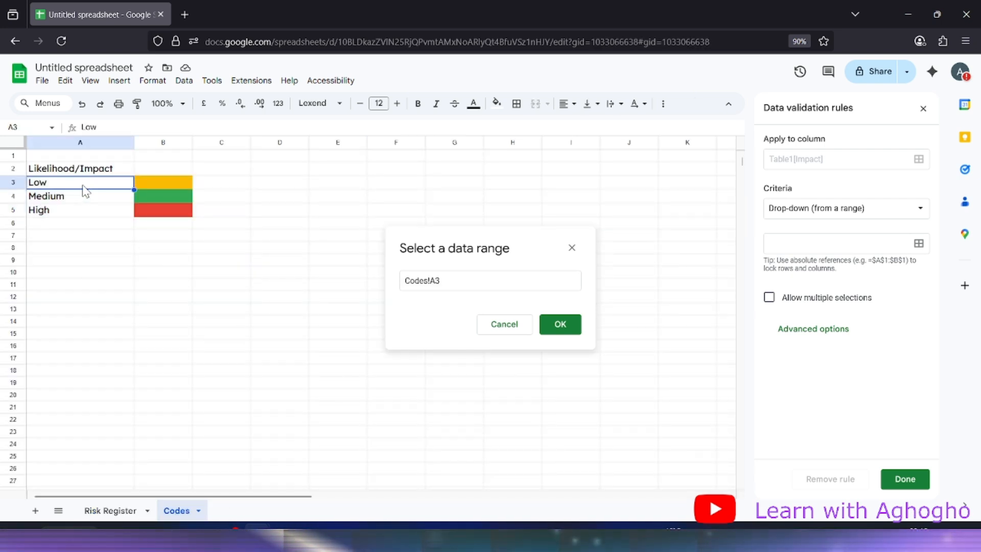
drag(84, 191, 87, 214)
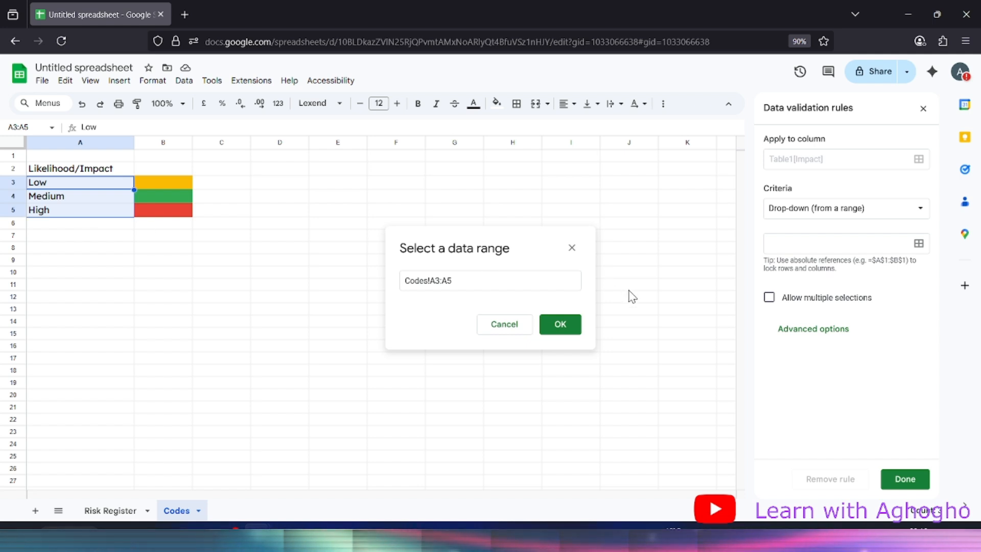
click(558, 323)
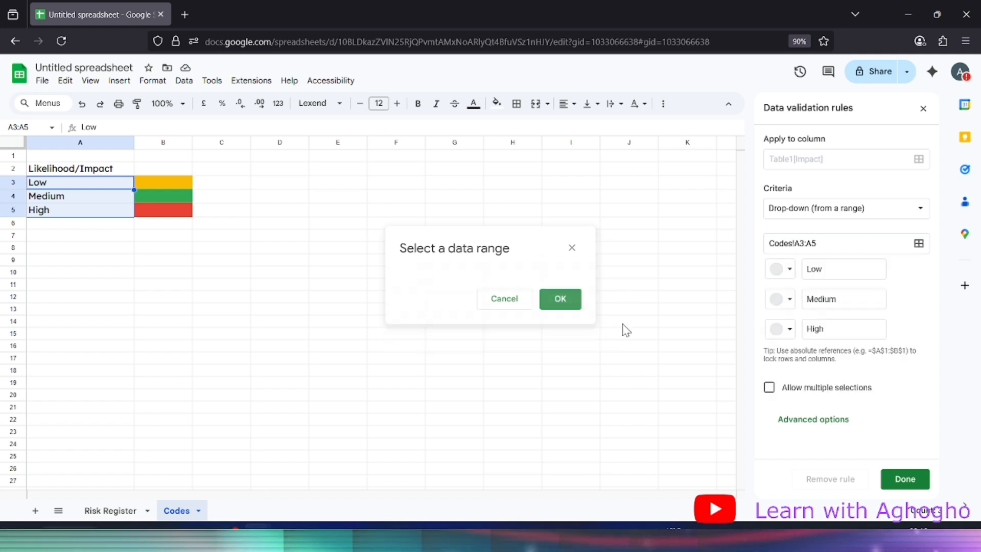
Colour Impact chips Low light yellow, Medium light green, High dark red, and save
click(779, 279)
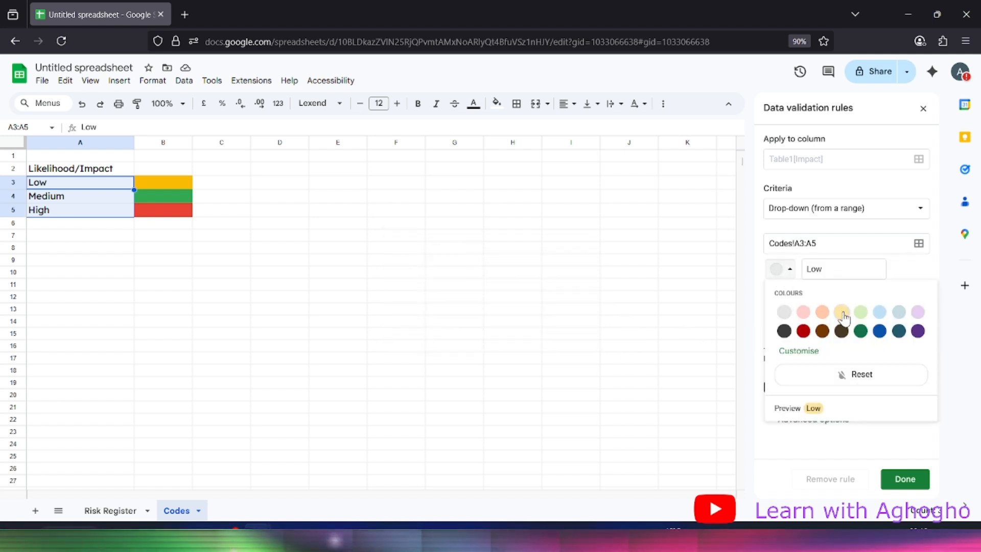
click(838, 309)
click(790, 300)
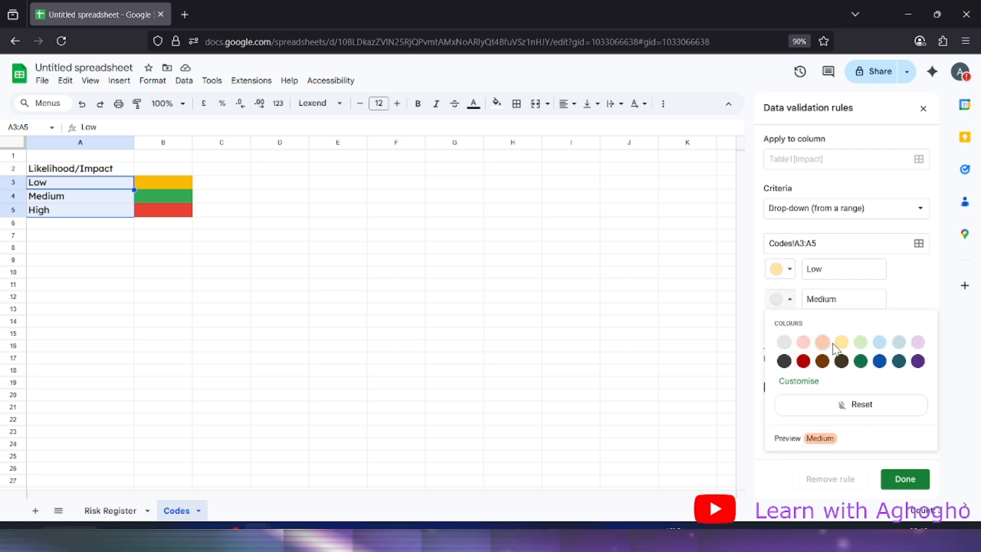
click(861, 343)
click(782, 329)
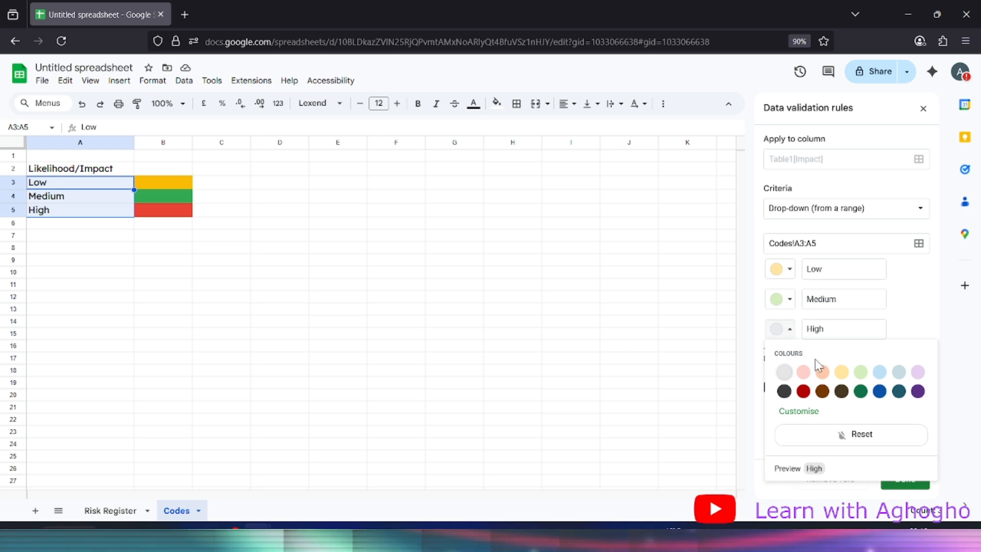
click(803, 391)
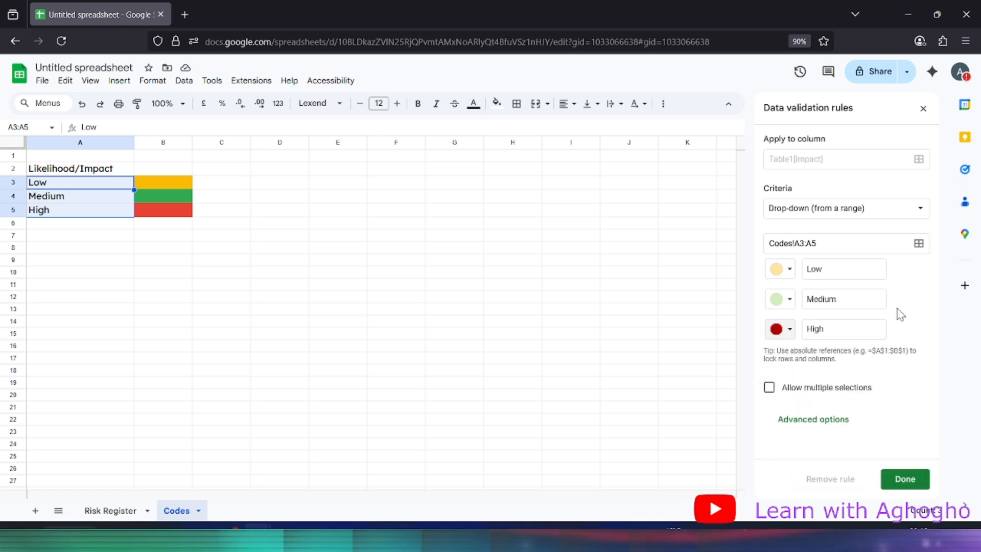
click(902, 479)
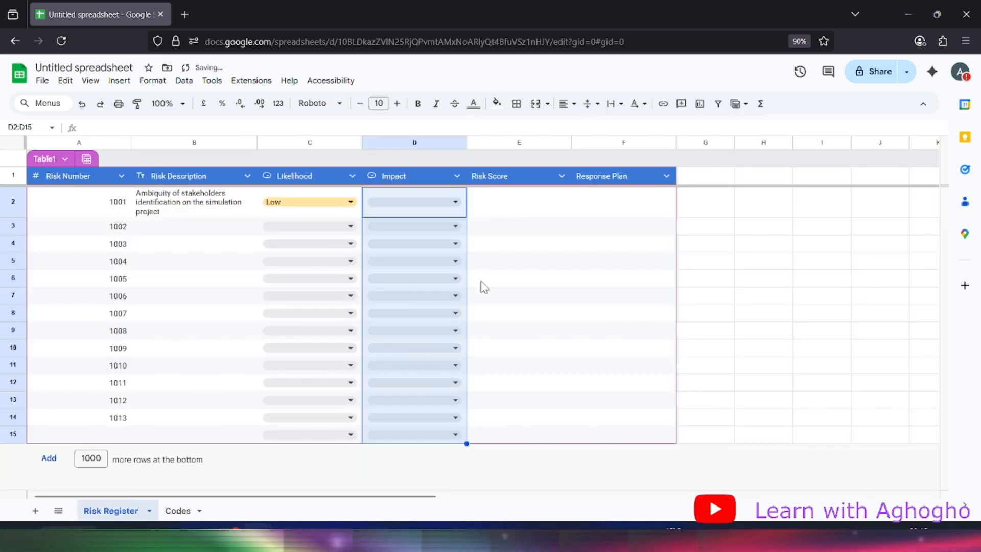
Check the D2 Impact drop-down without picking a value, then return to Codes
click(435, 205)
click(569, 227)
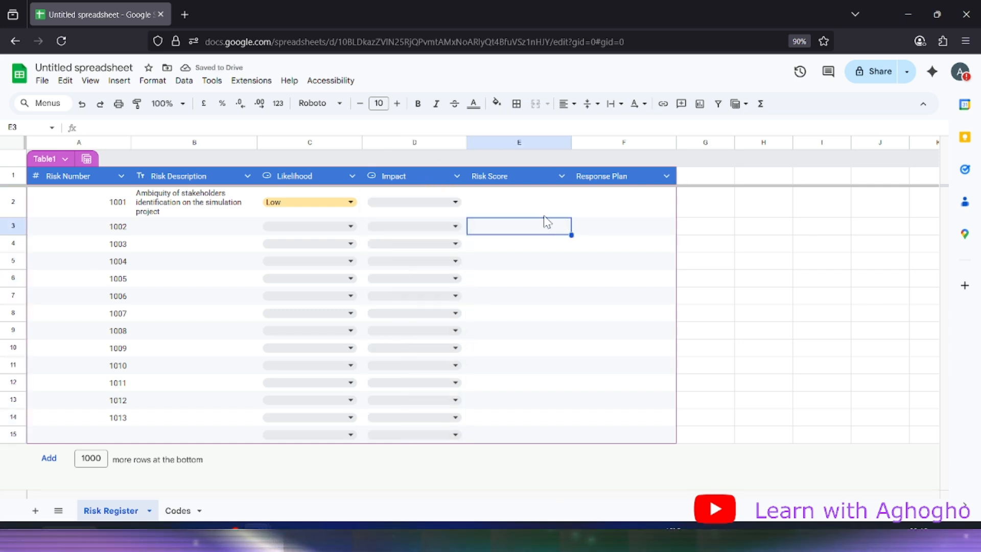
click(530, 203)
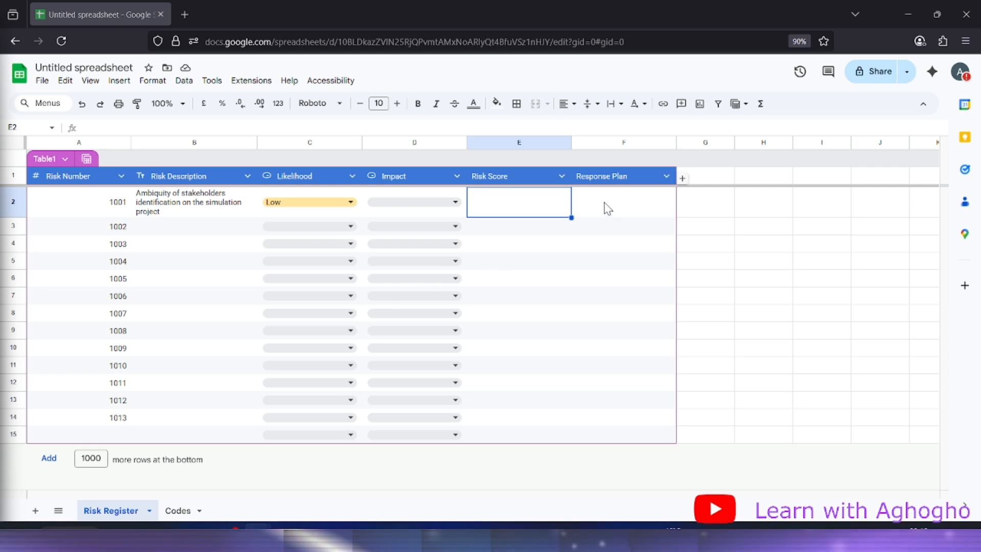
click(184, 509)
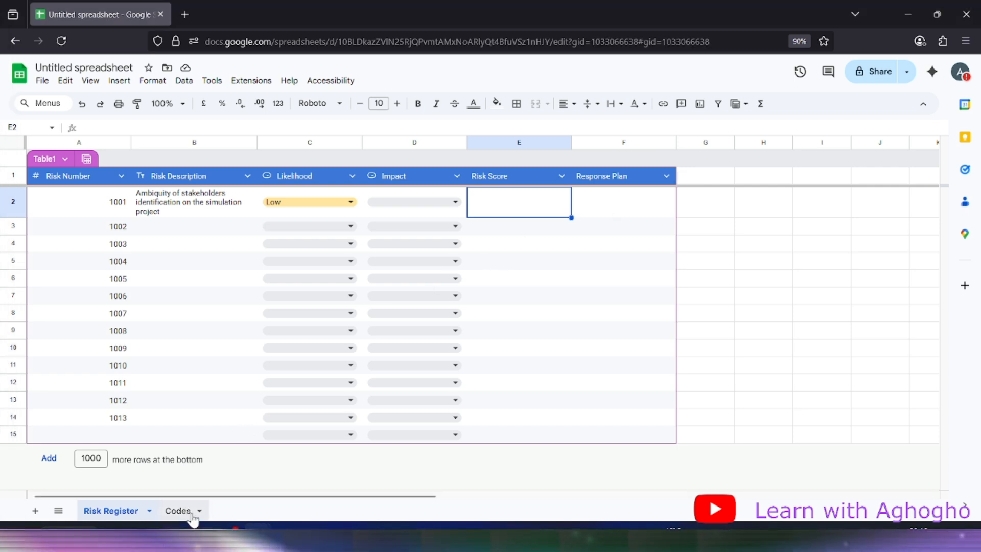
Enter the score values 1,3,5 in cell C3 beside Low
click(78, 236)
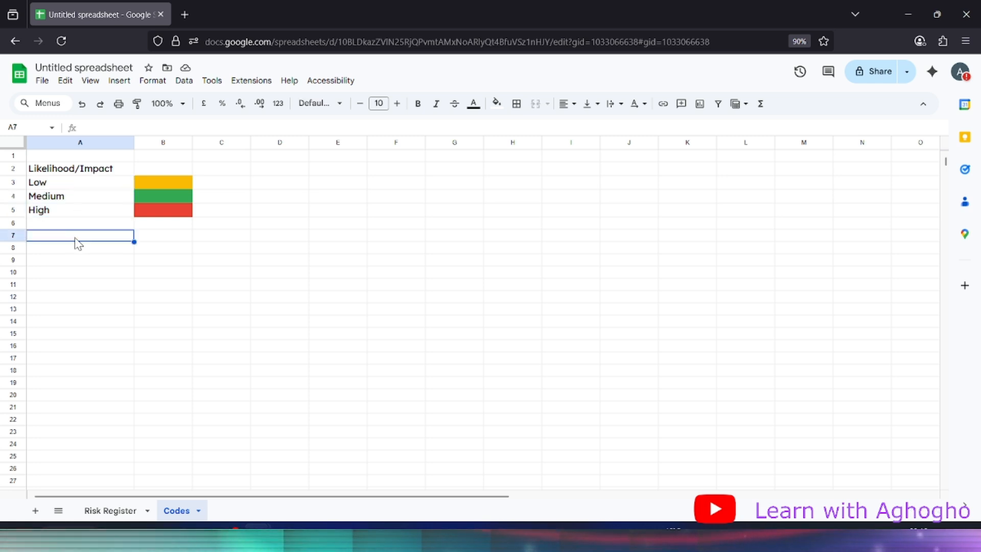
click(234, 187)
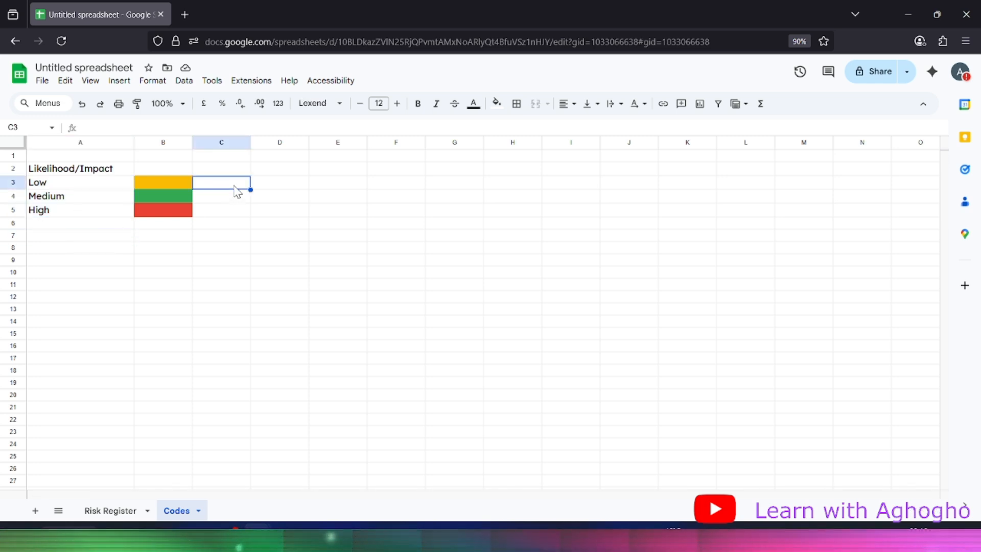
text(1,3)
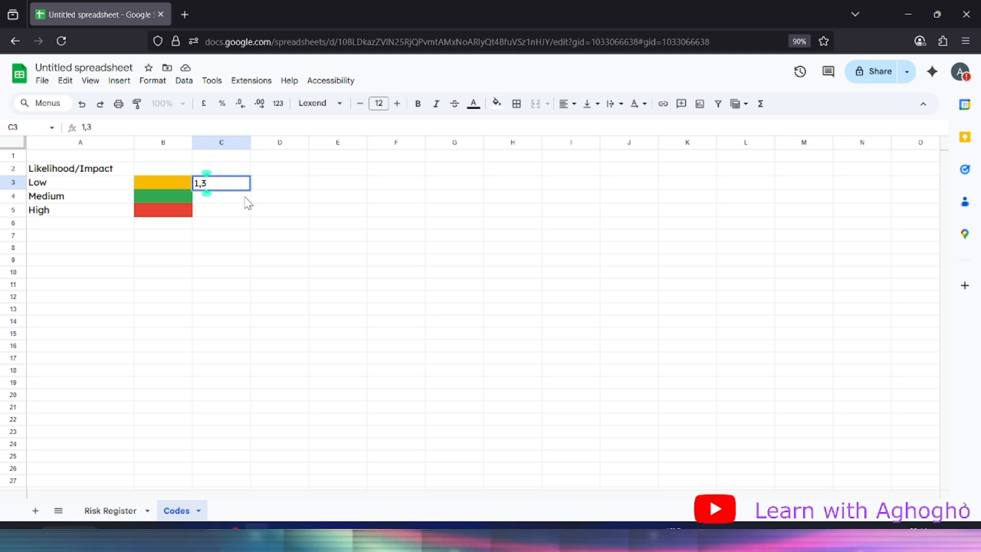
text(,5)
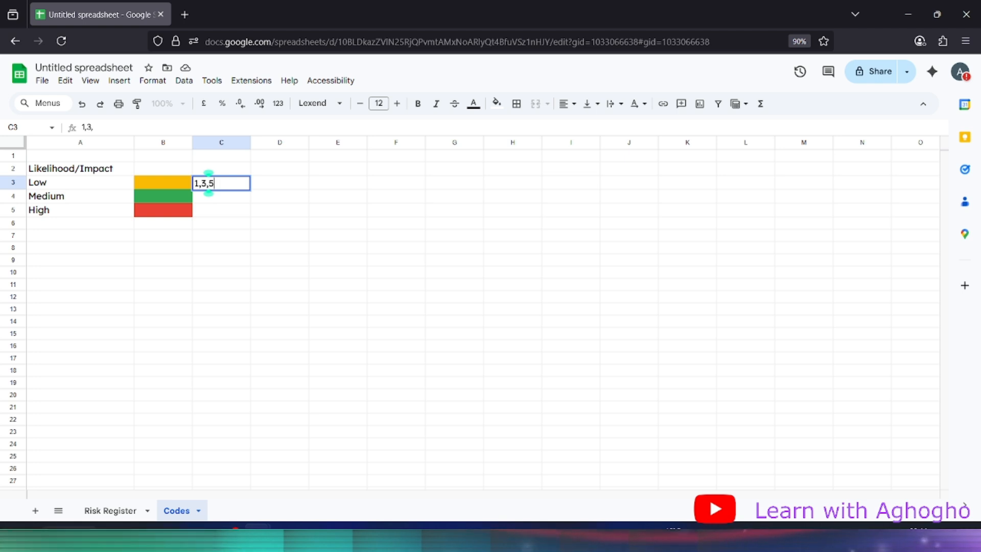
click(272, 214)
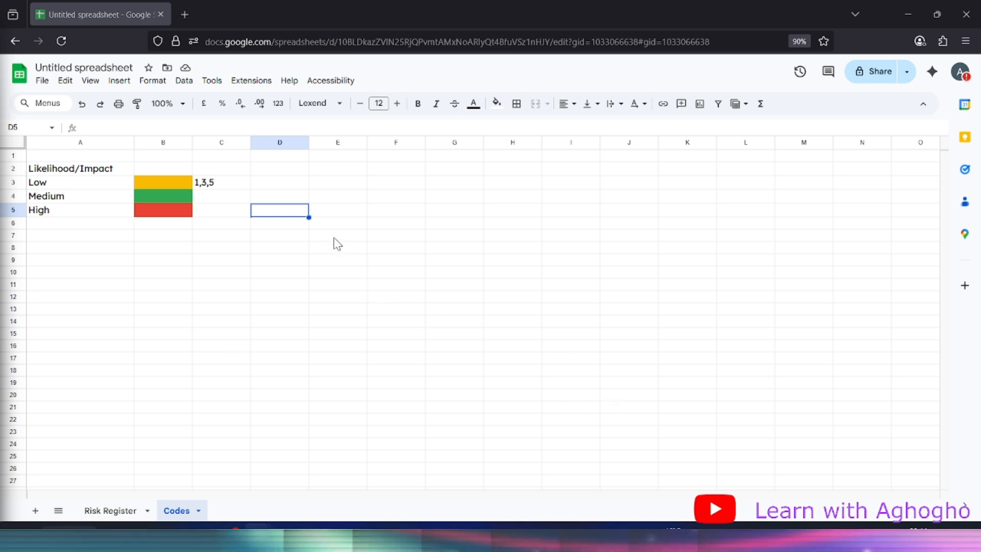
click(288, 172)
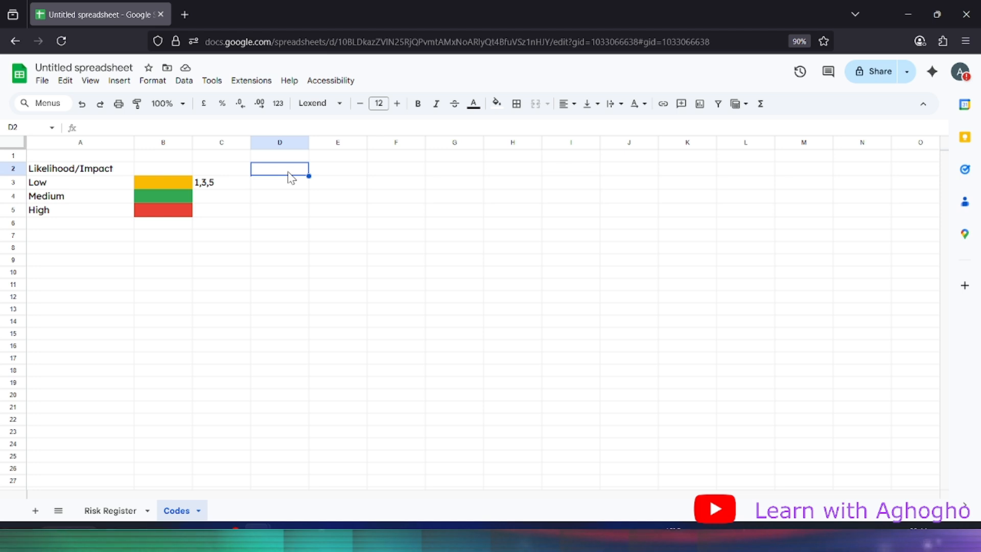
Paste the Risk Score header and the scores 1–25 into column D
key(ctrl+v)
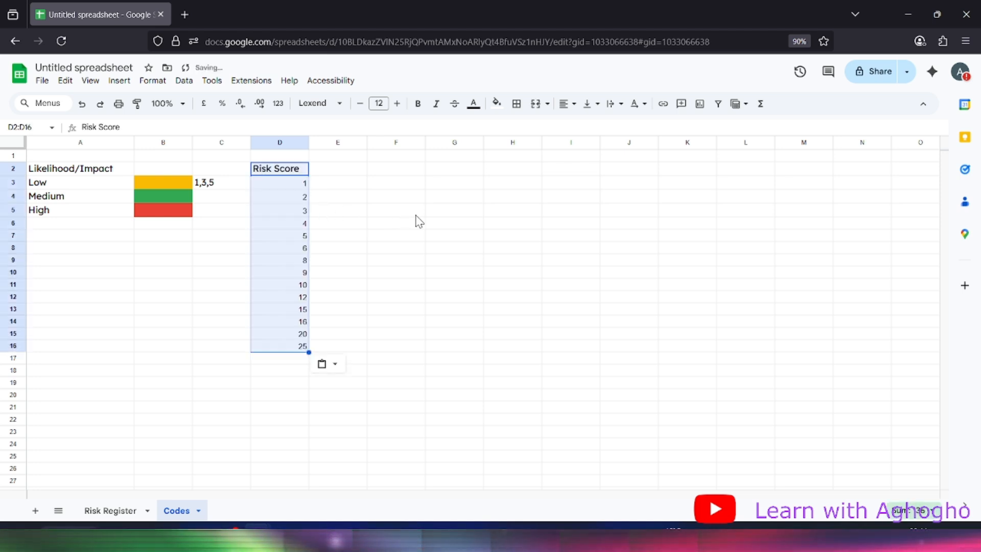
click(414, 212)
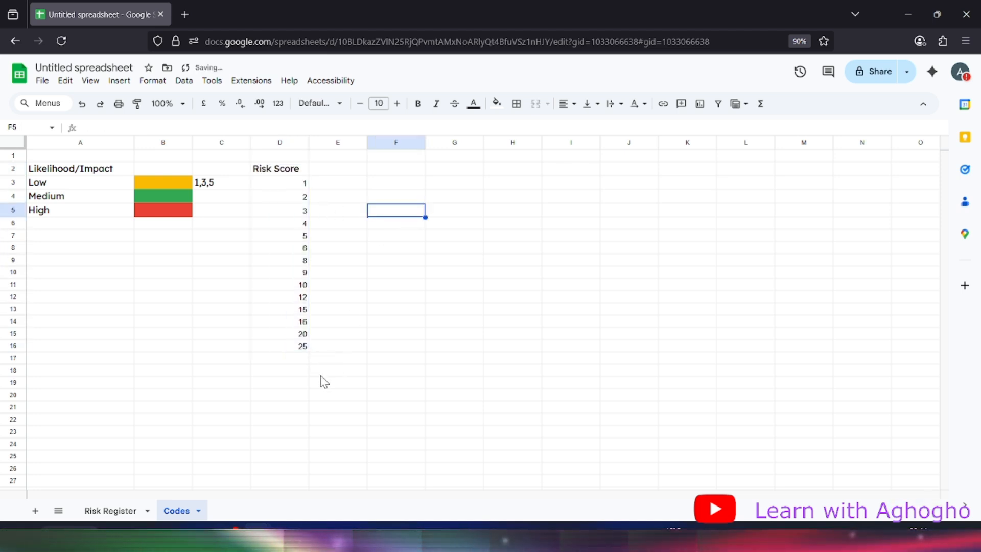
click(217, 185)
Select E3:E7, the cells beside risk scores 1 to 5
click(341, 201)
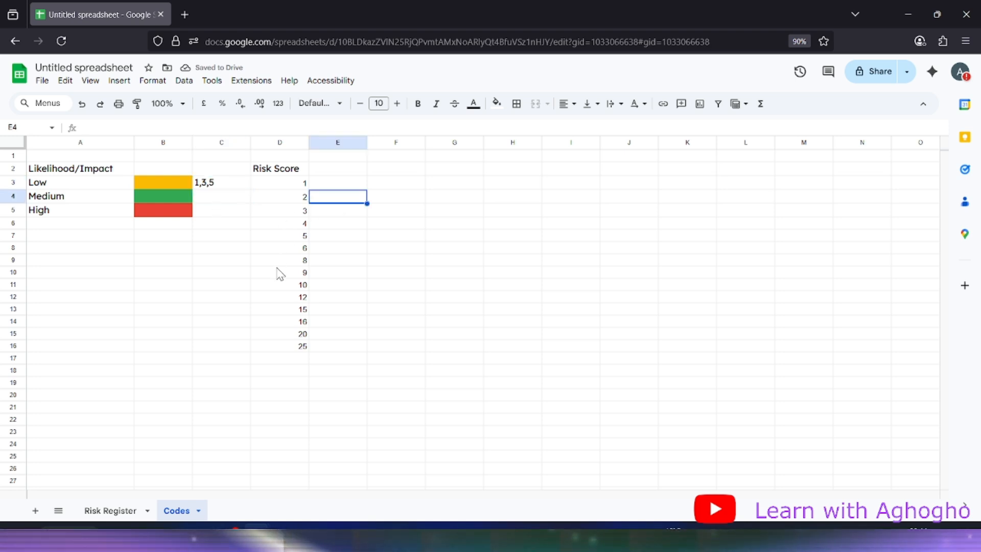
click(330, 185)
drag(333, 193, 333, 229)
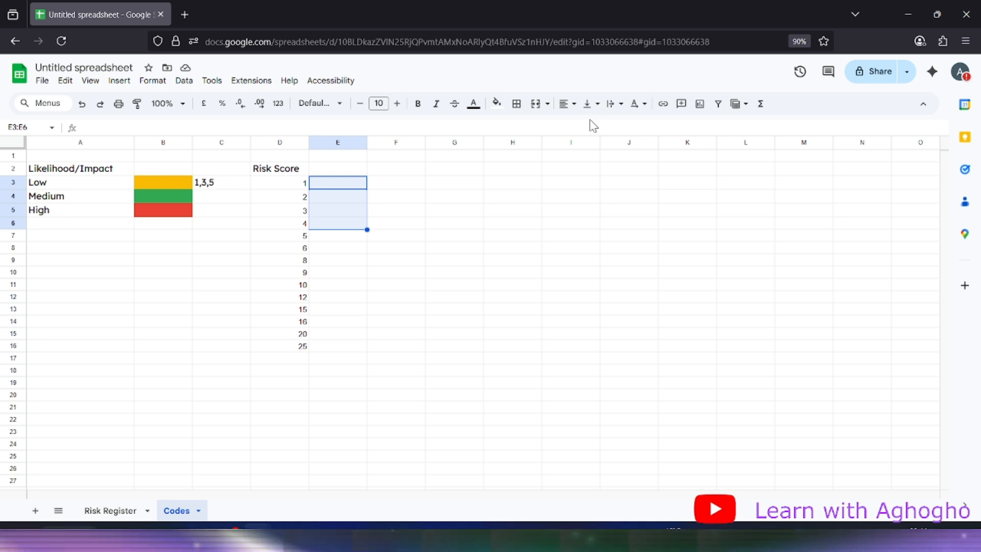
click(324, 250)
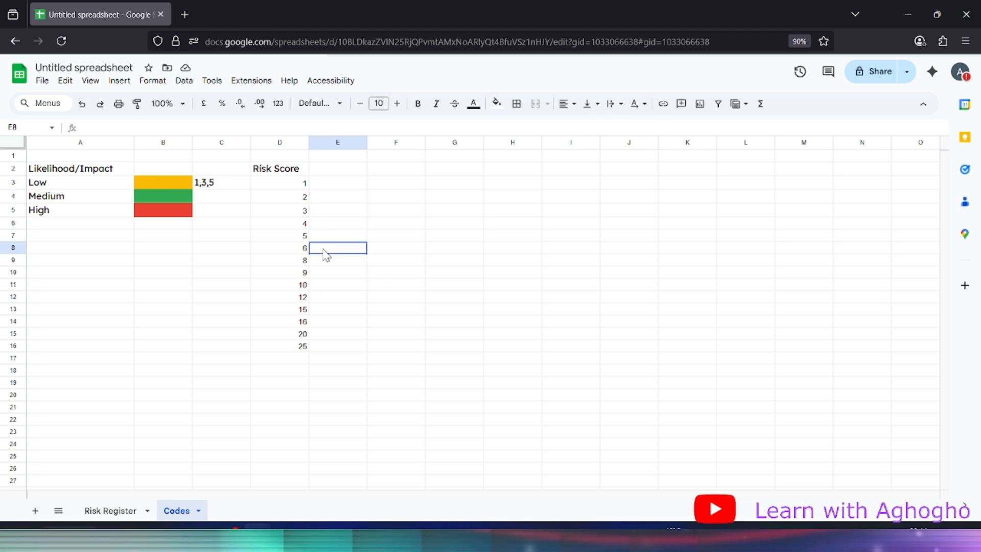
drag(323, 251, 324, 303)
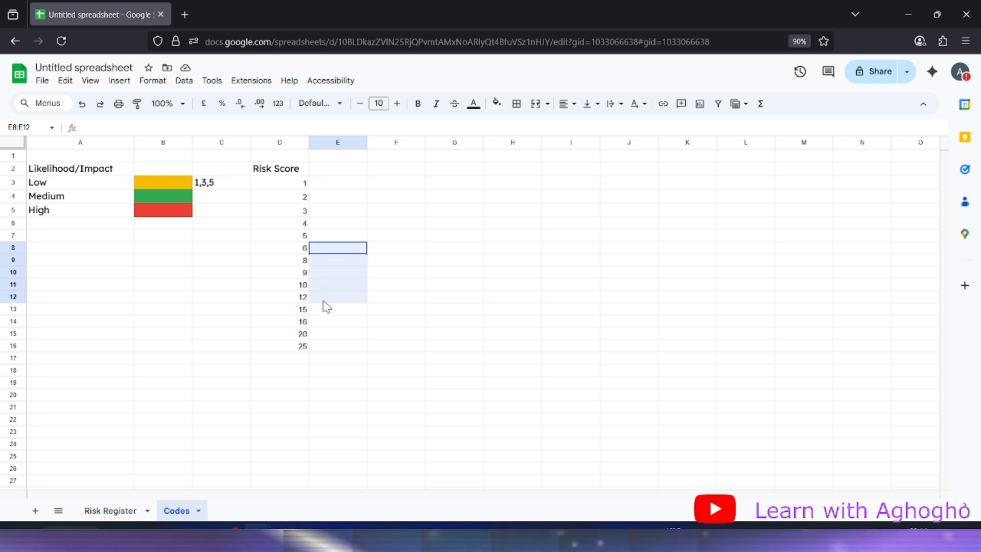
drag(323, 301, 323, 301)
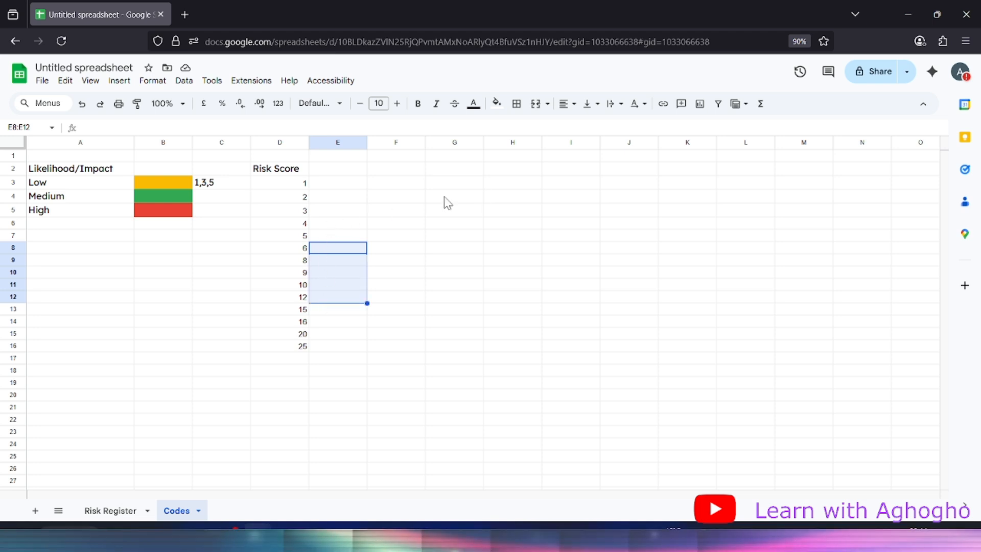
click(325, 193)
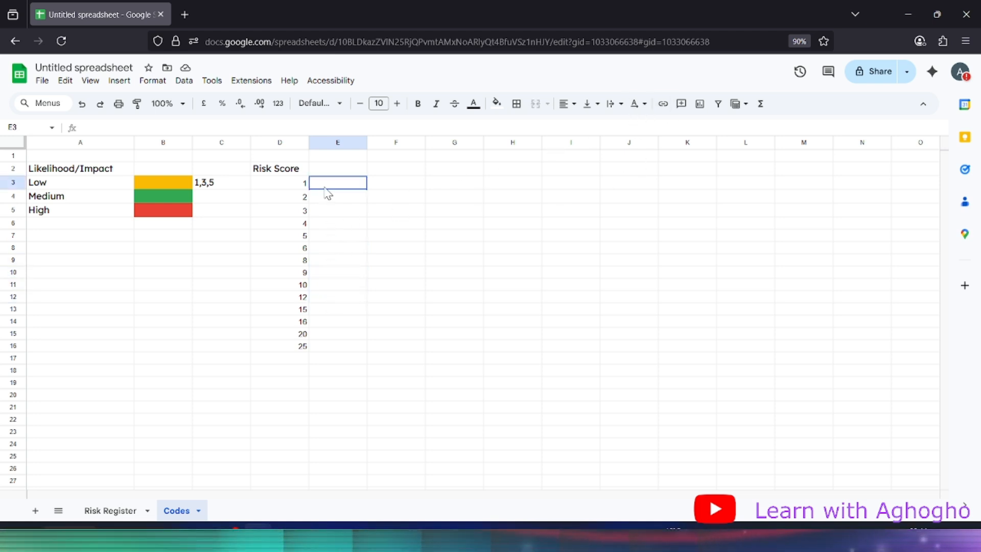
drag(325, 193, 332, 236)
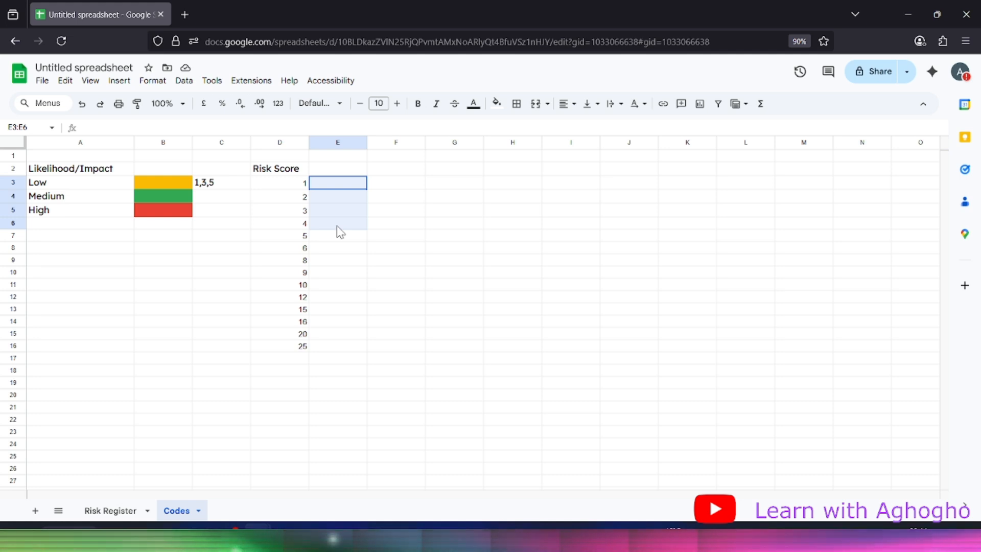
drag(337, 226, 332, 237)
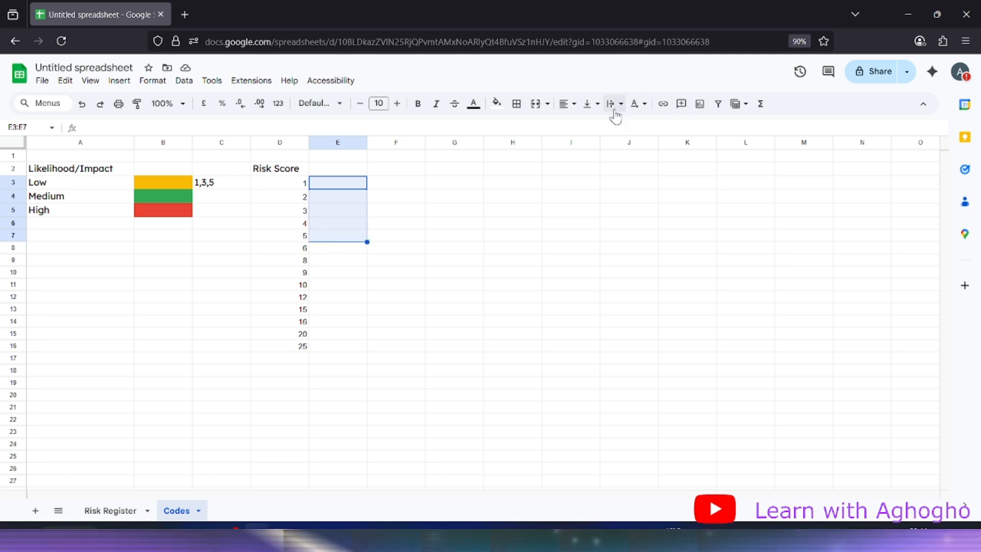
click(646, 107)
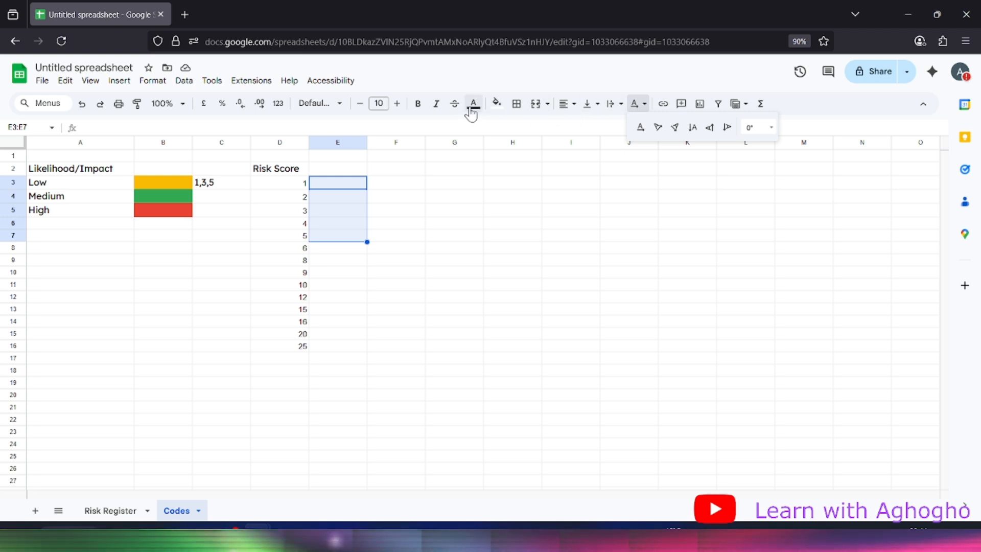
Fill E3:E7 yellow and E8:E12 green beside the risk scores
click(496, 104)
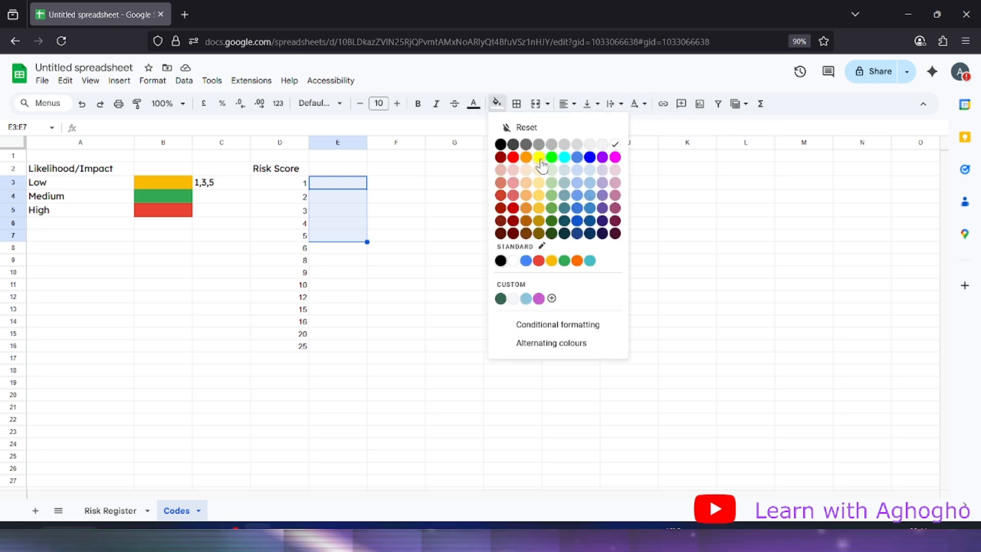
click(551, 261)
click(323, 250)
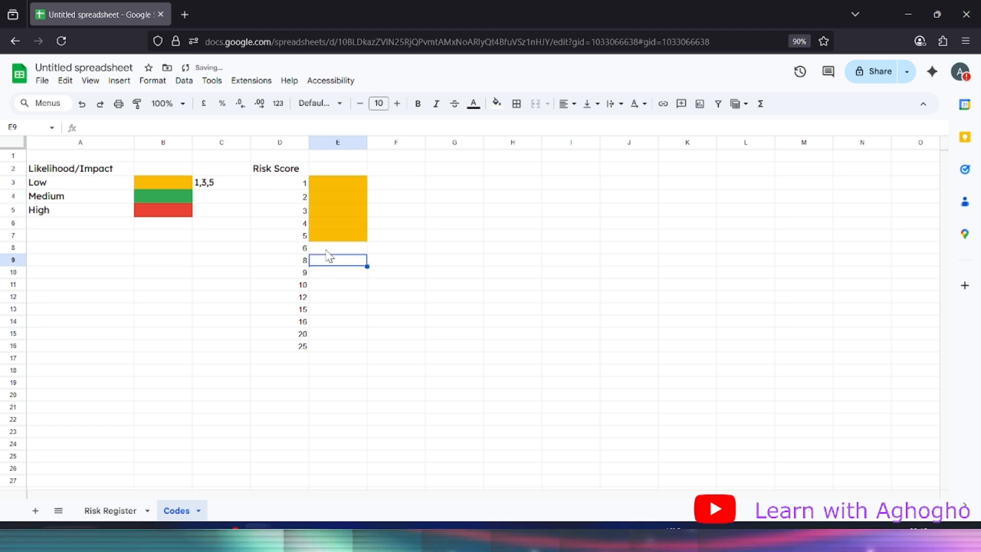
drag(330, 249, 332, 287)
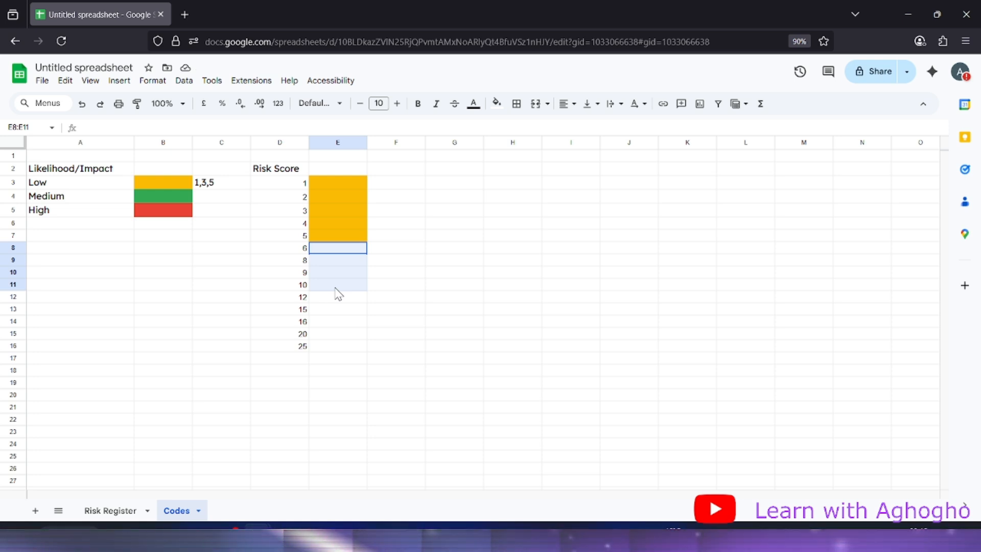
drag(337, 294, 338, 298)
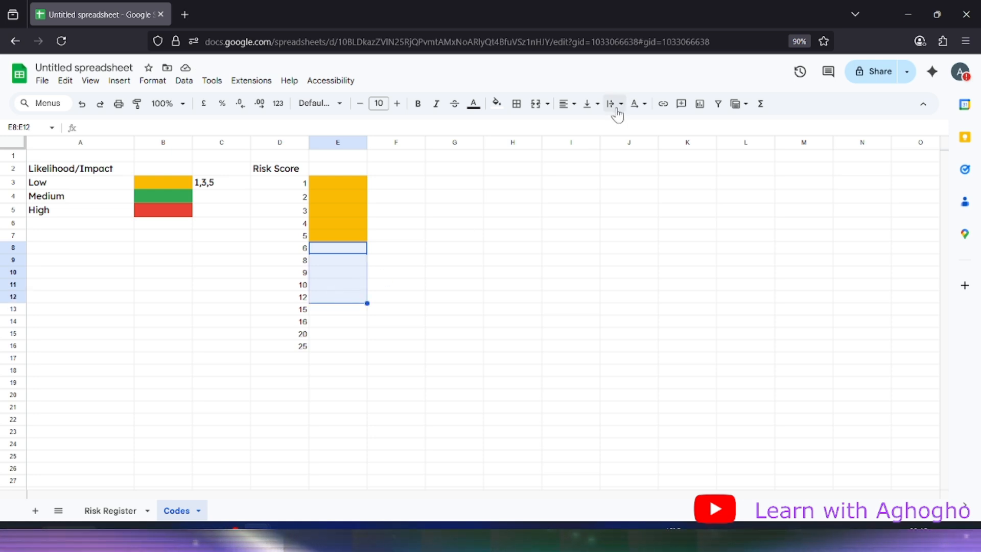
click(596, 108)
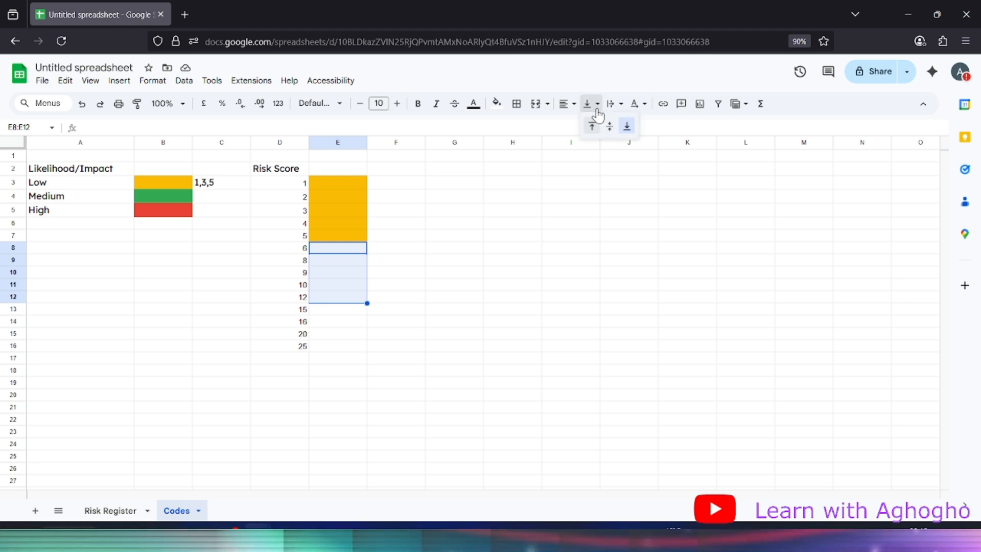
click(486, 111)
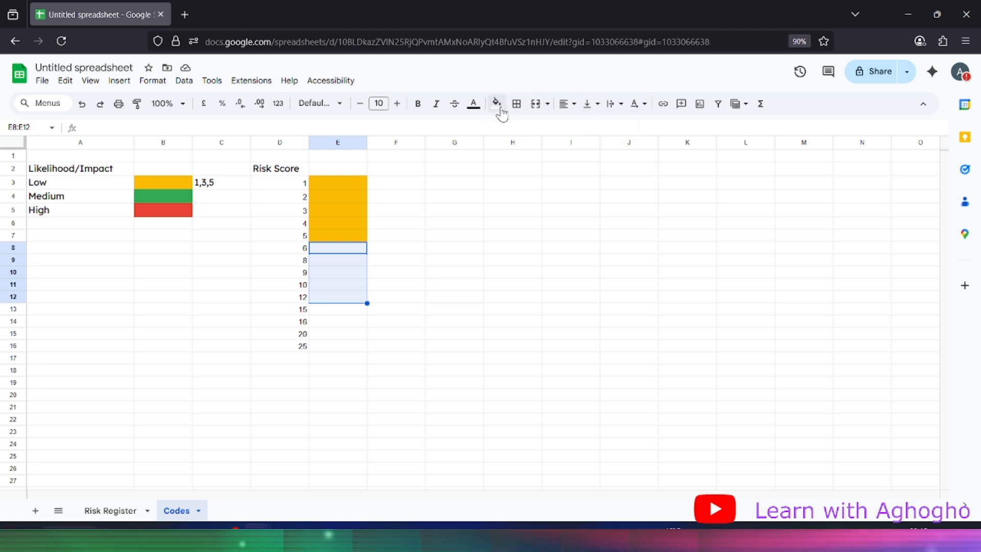
click(498, 108)
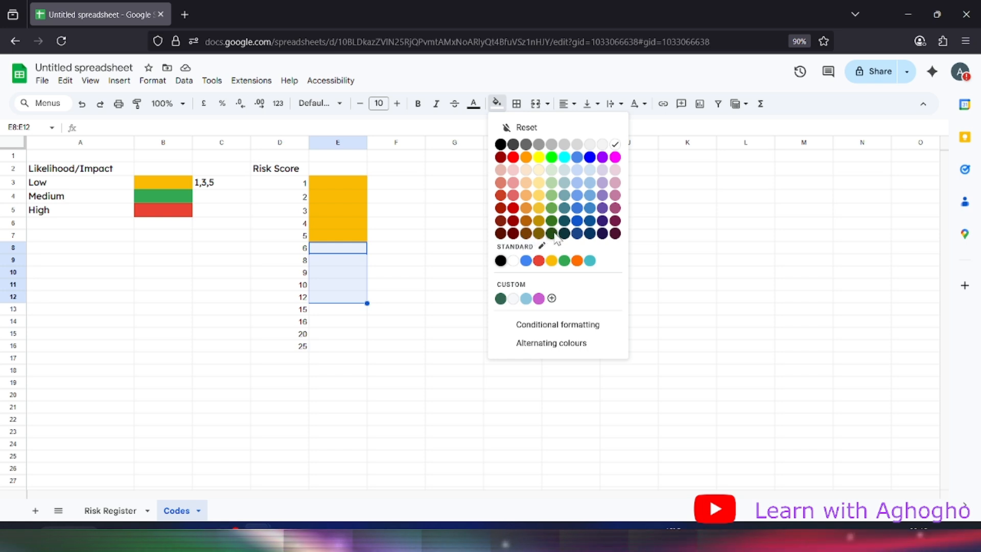
click(565, 261)
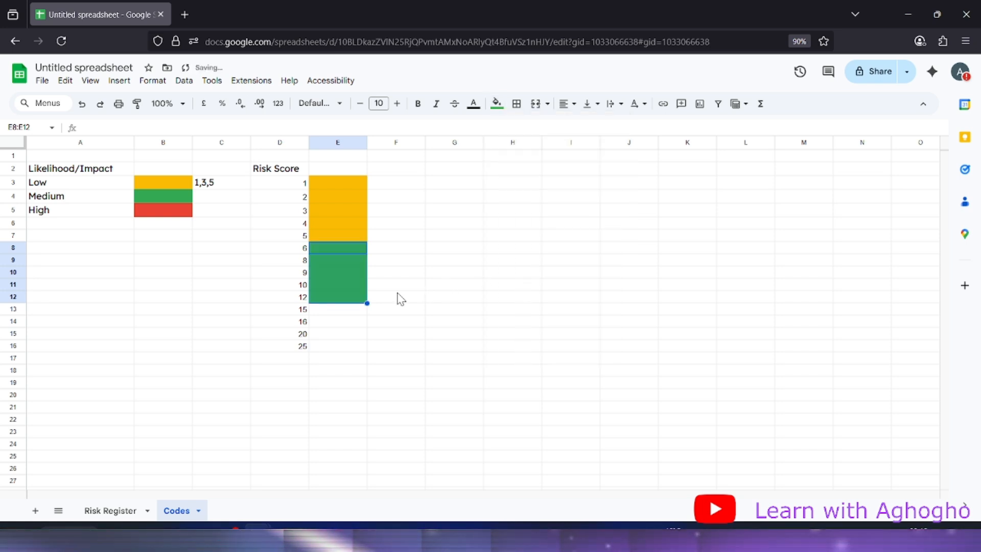
Fill E13:E16 red beside scores 15 to 25
click(322, 311)
drag(327, 315, 324, 348)
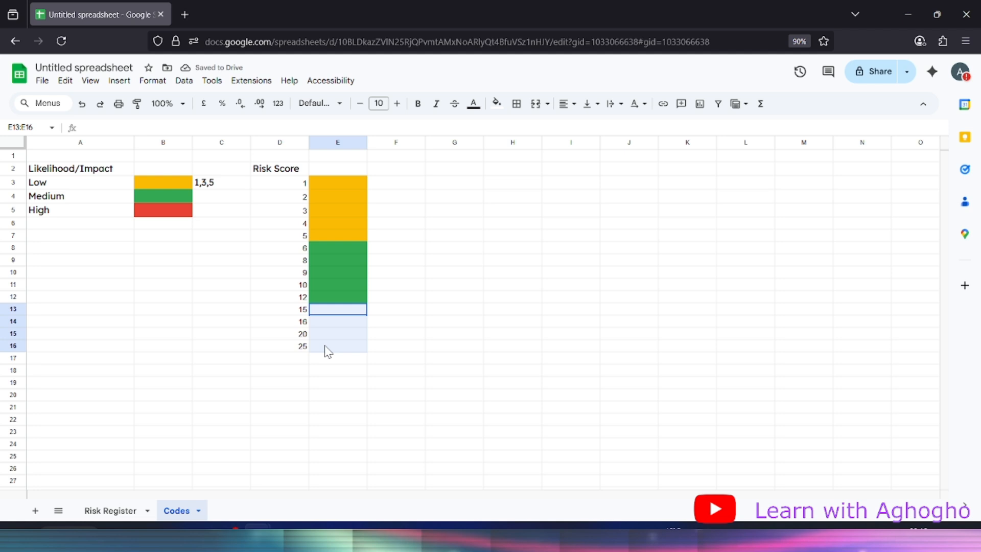
click(496, 103)
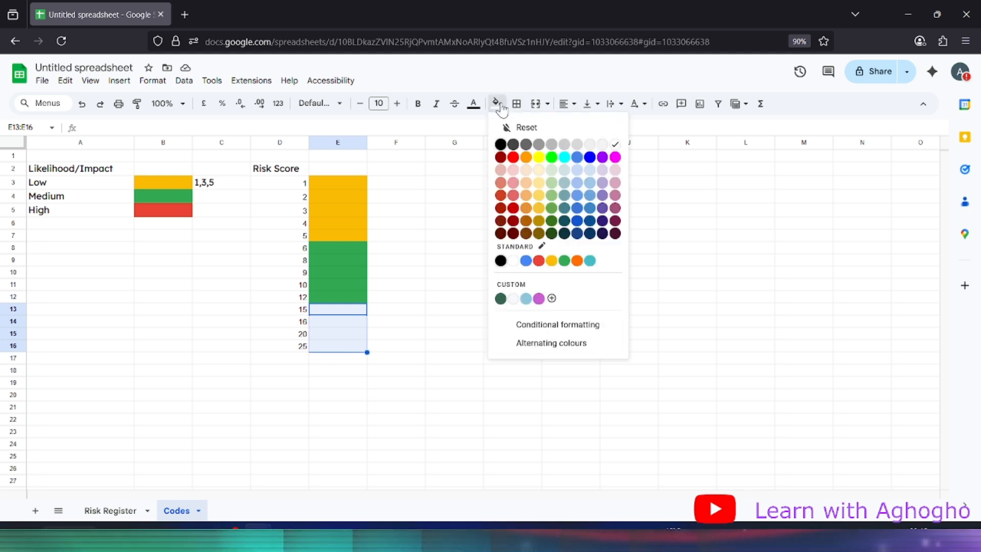
click(541, 262)
click(428, 252)
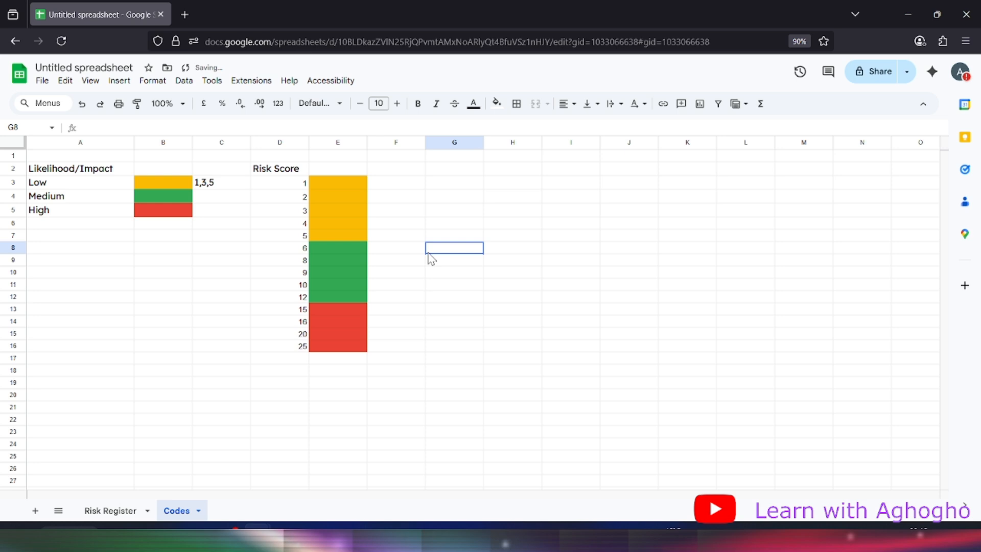
click(336, 295)
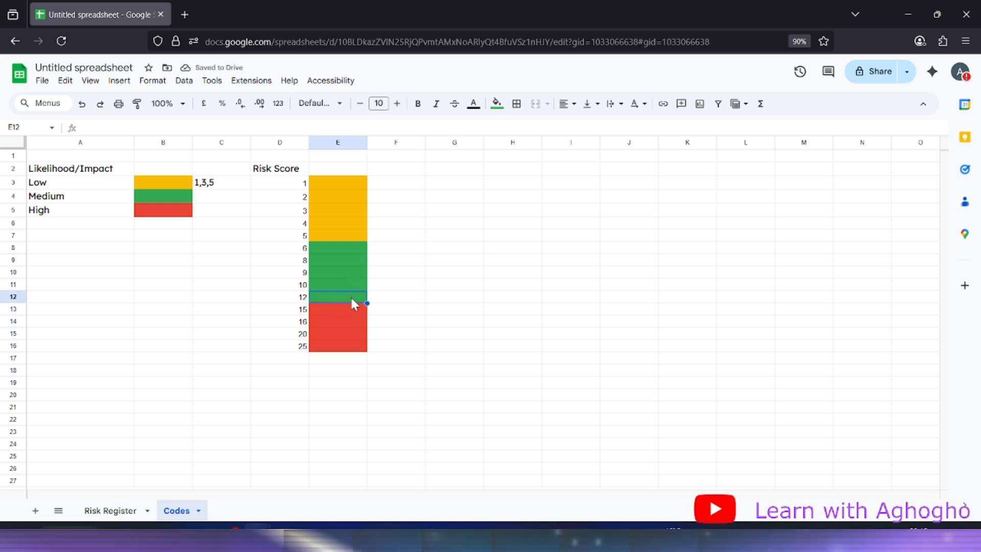
On the Risk Register sheet, review risk 1001's Risk Score, Likelihood and Impact, keeping Impact Low
click(295, 185)
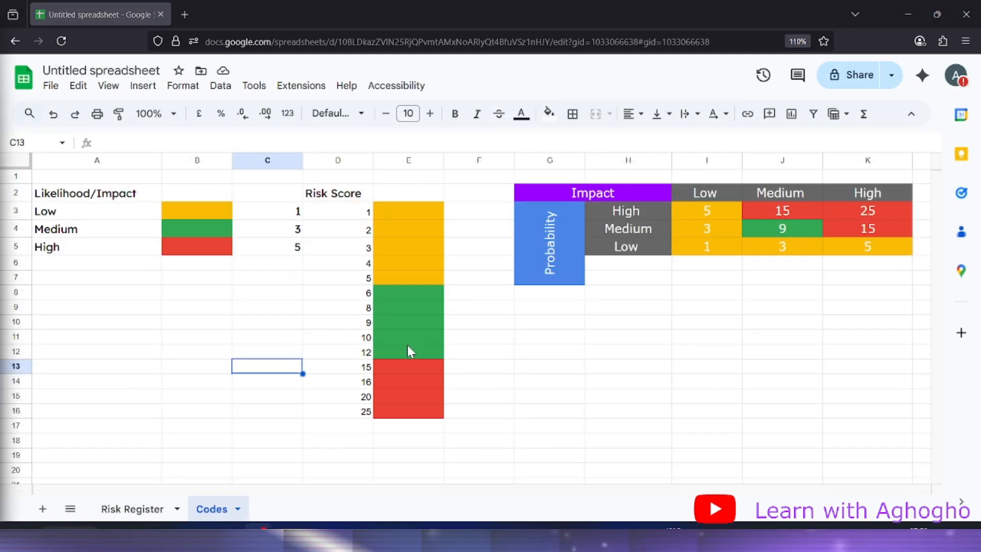
click(401, 350)
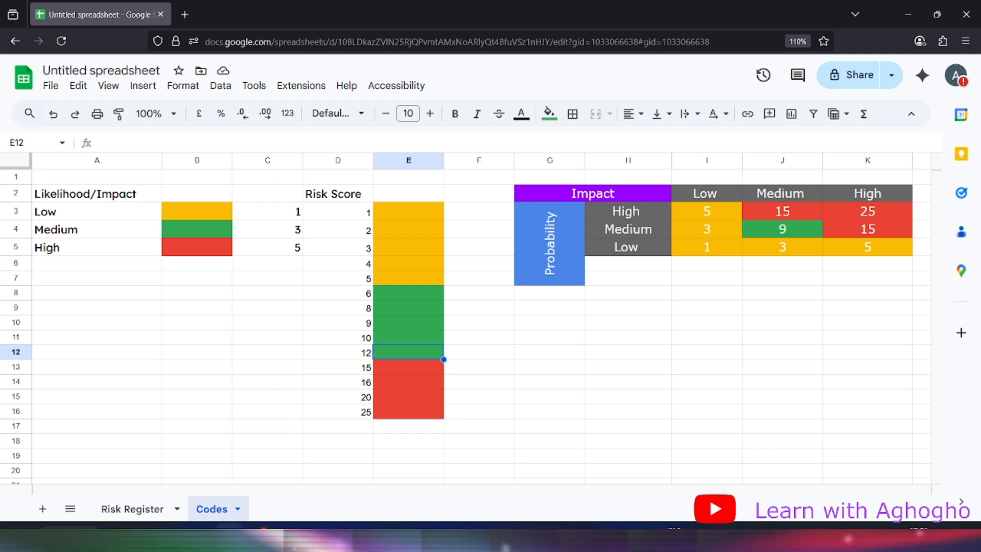
scroll(200, 386, down, 2)
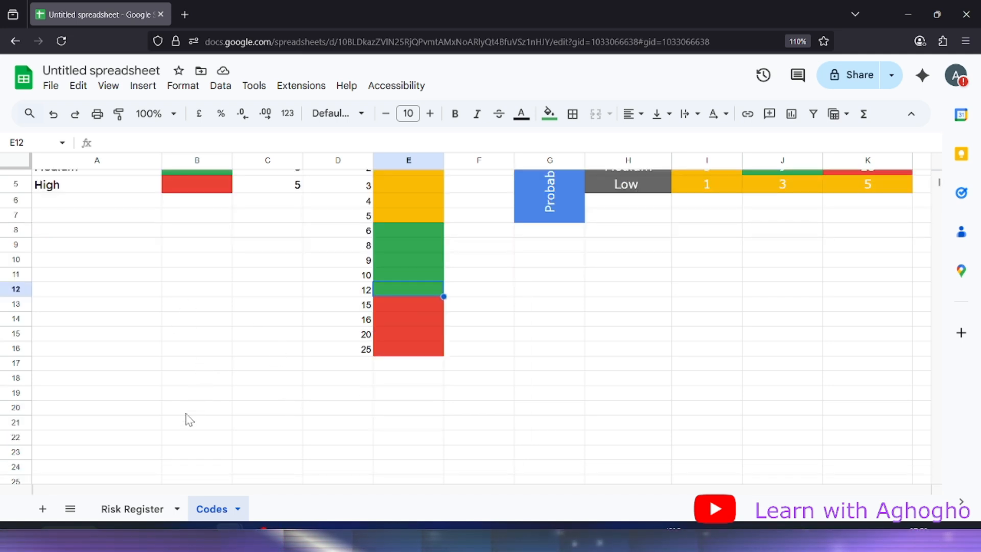
click(134, 509)
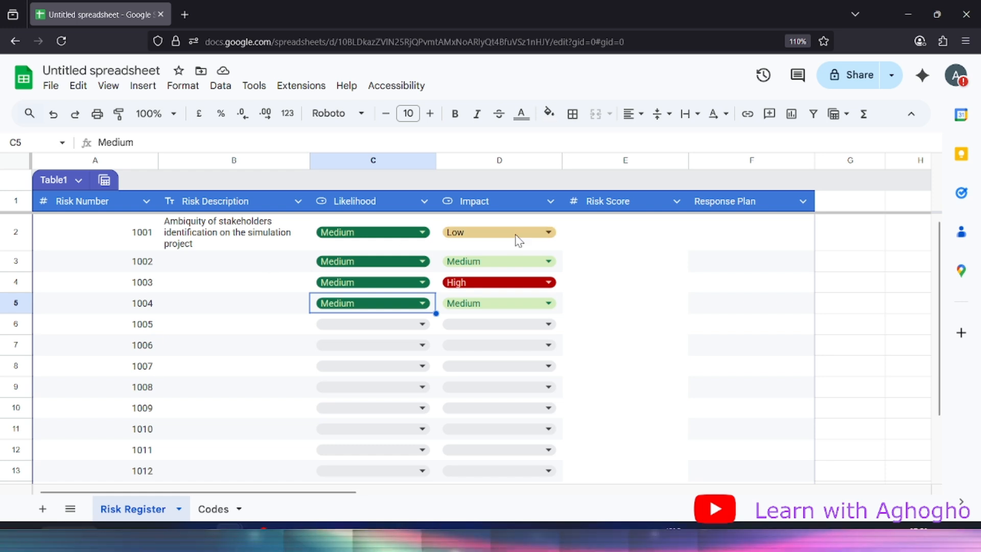
click(627, 248)
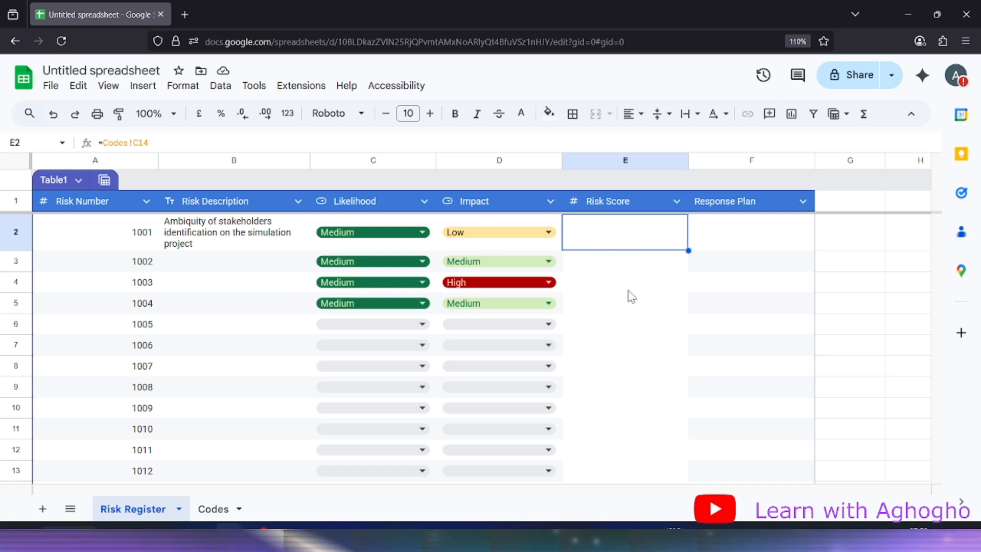
click(404, 232)
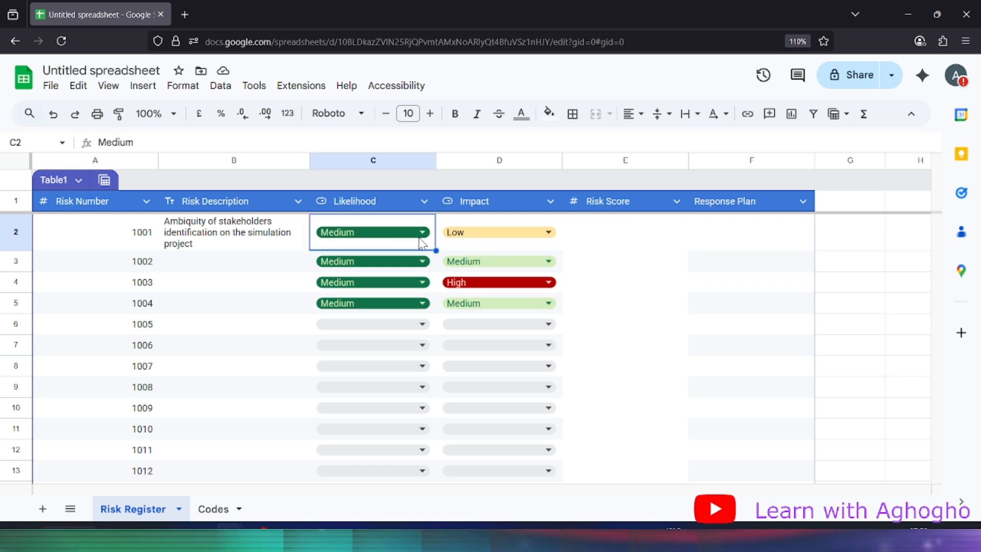
click(635, 236)
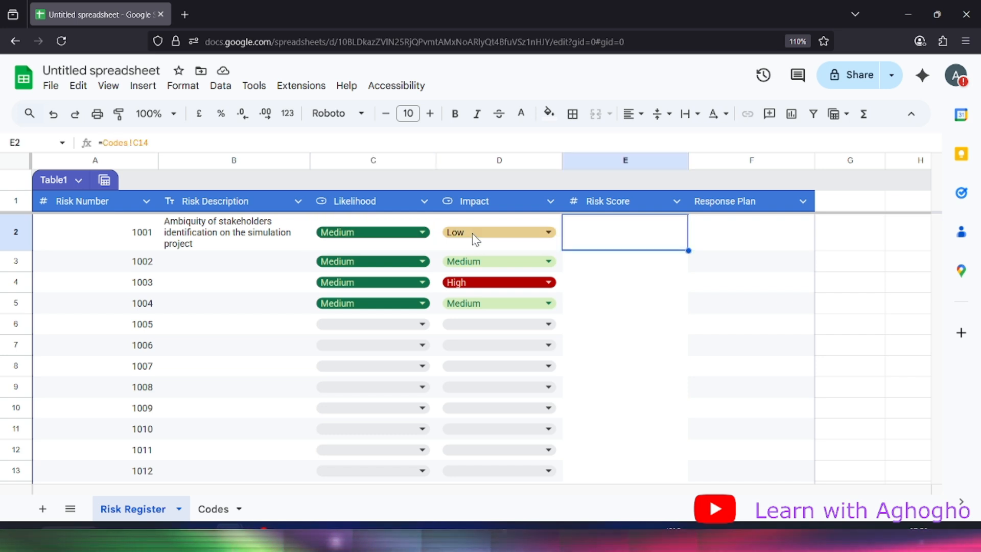
click(503, 244)
click(644, 241)
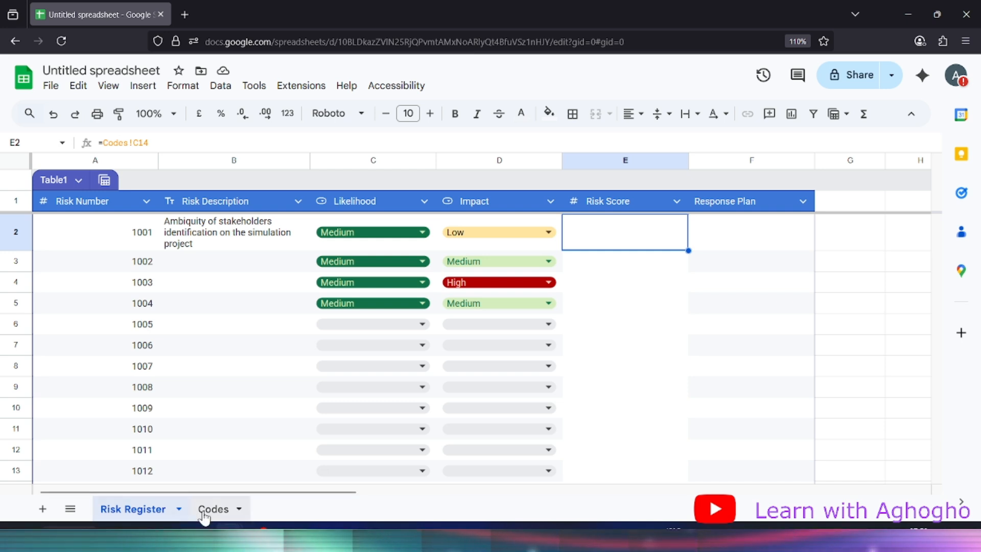
On the Codes sheet, enter the label Likelihood_value in A16
click(218, 509)
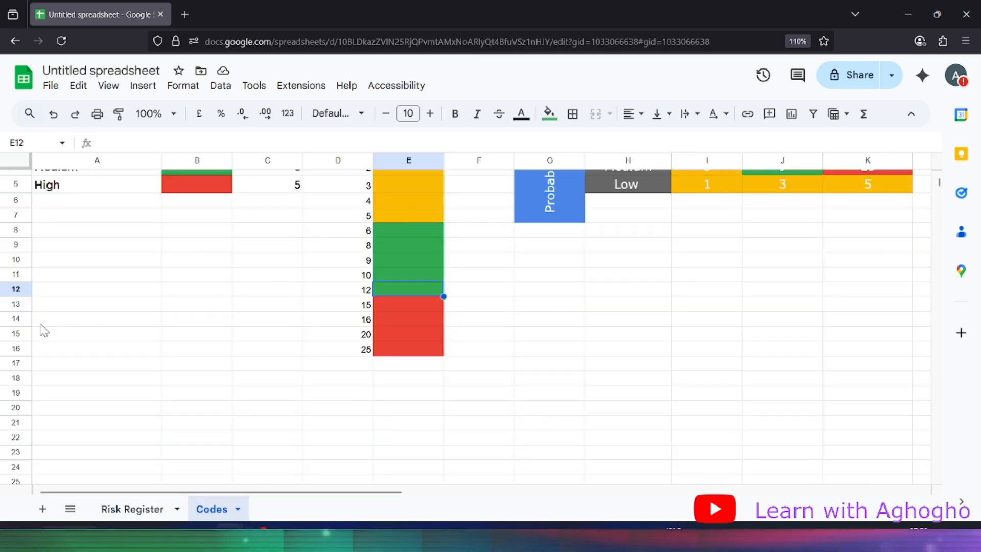
click(67, 350)
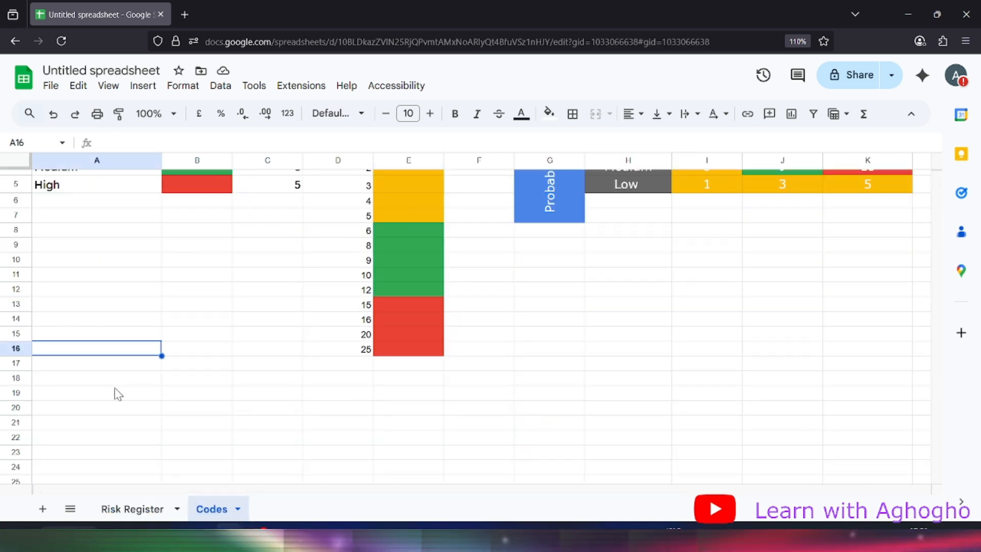
scroll(115, 392, up, 2)
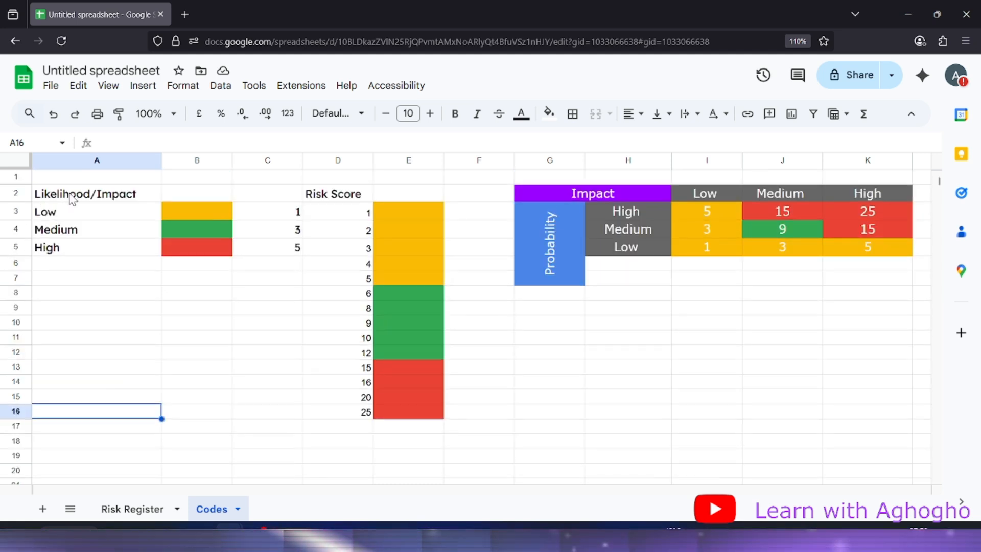
scroll(146, 311, down, 1)
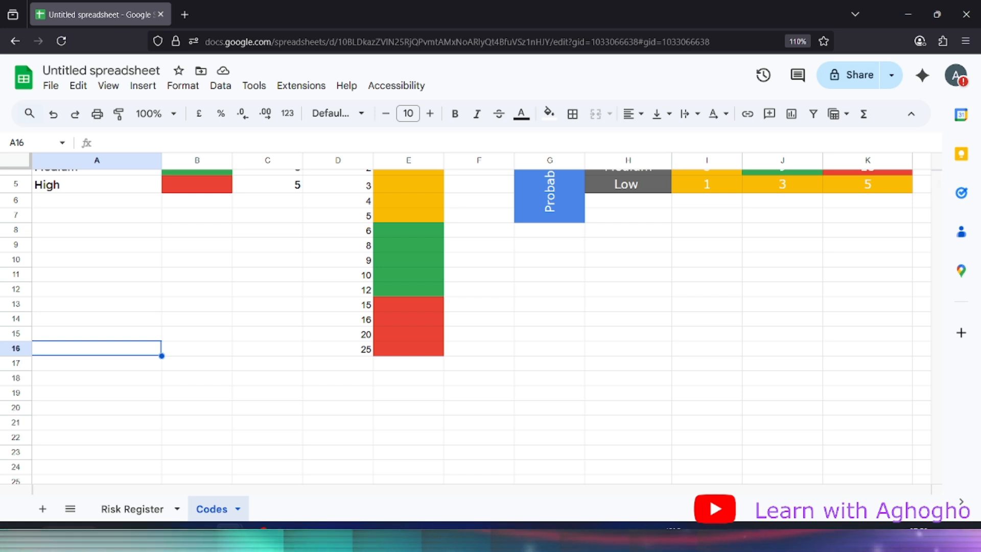
text(Likeho)
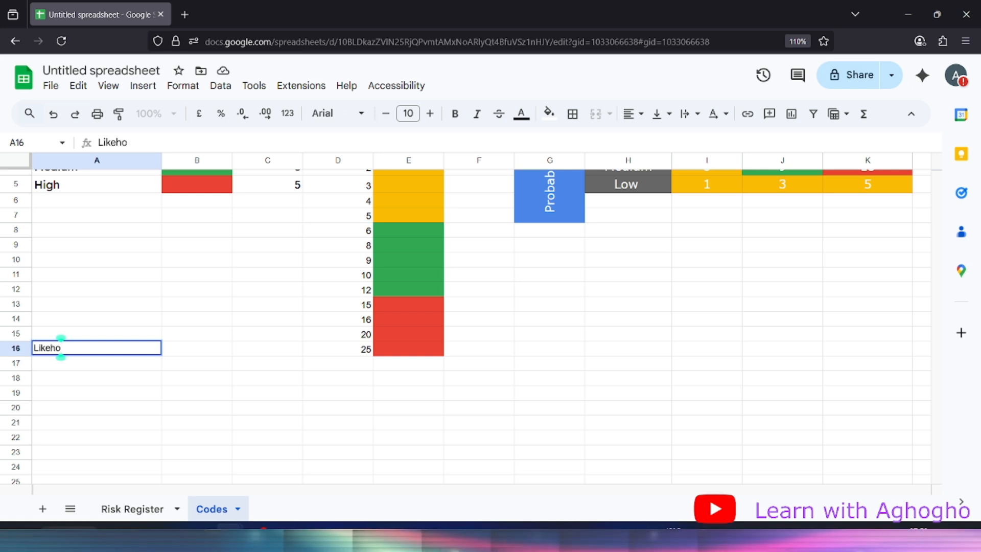
key(BackSpace)
key(BackSpace)
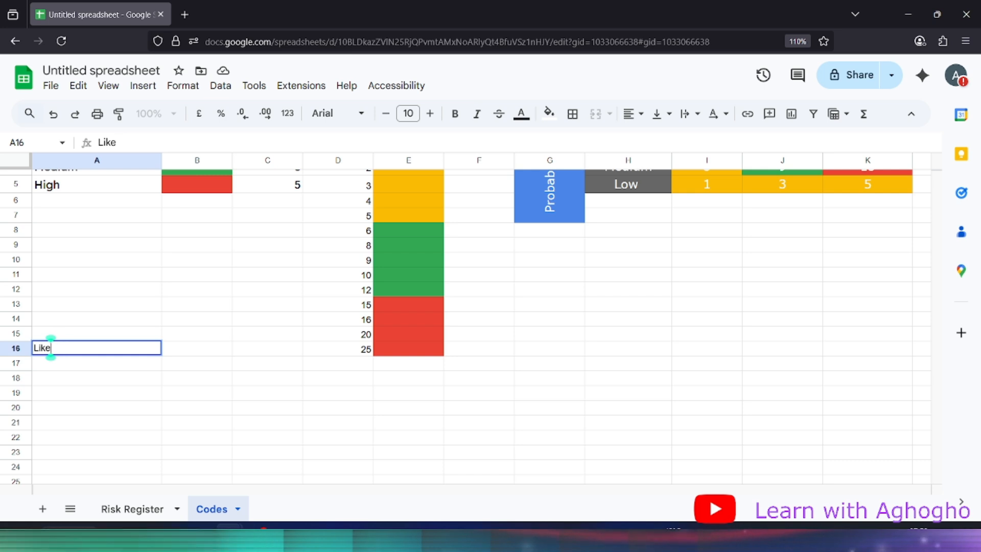
text(lihood)
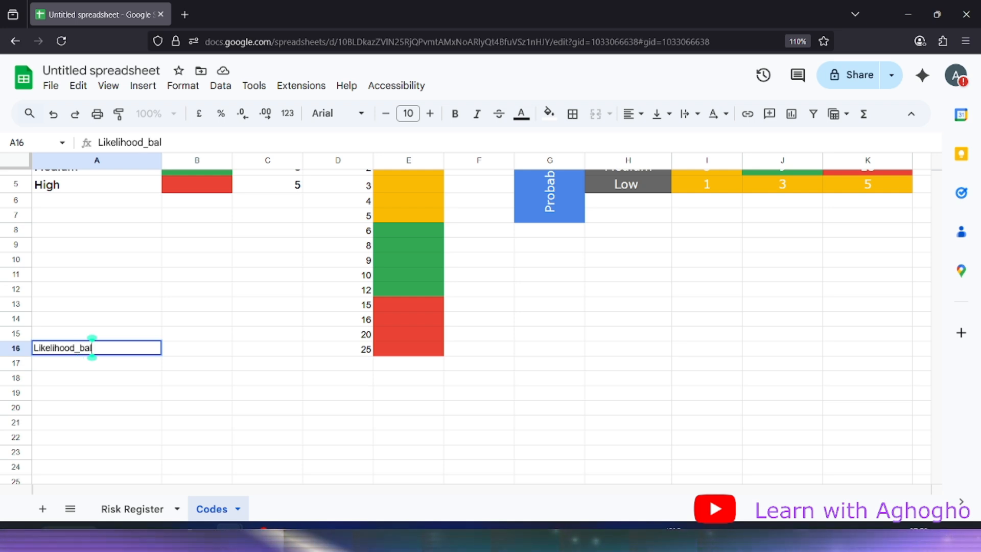
text(_value)
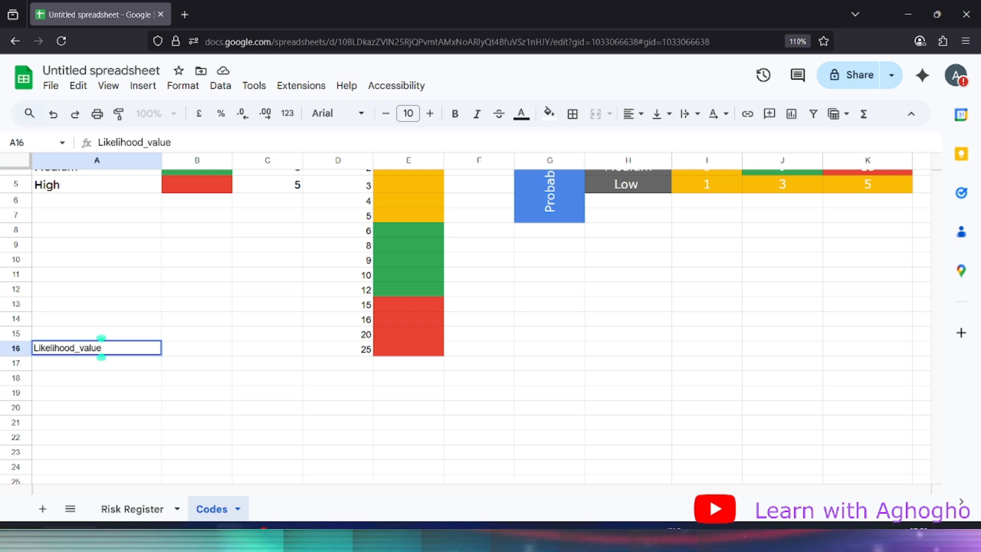
key(Tab)
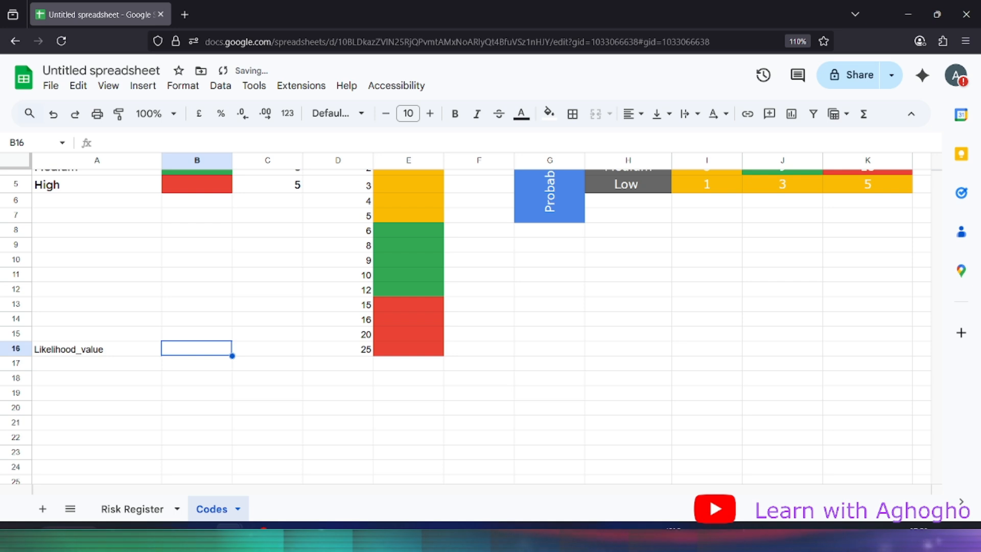
Enter the labels Impact_value in B16 and Risk_Score in C16
scroll(182, 354, up, 2)
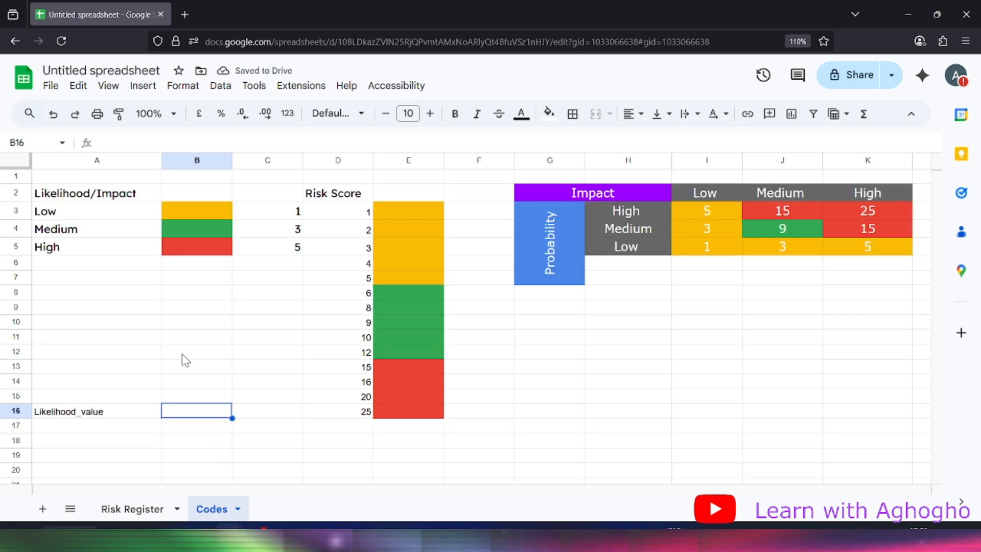
scroll(182, 354, down, 2)
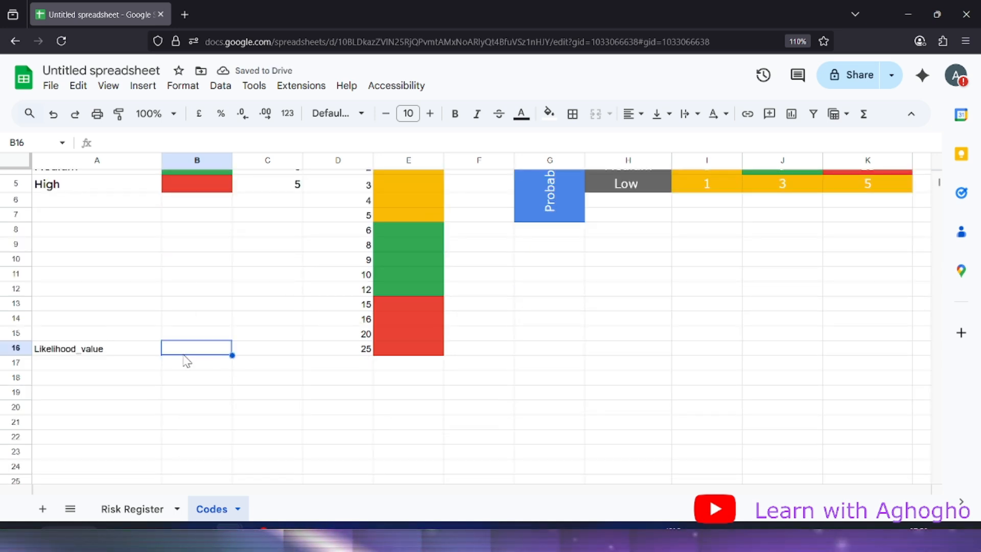
text(Im)
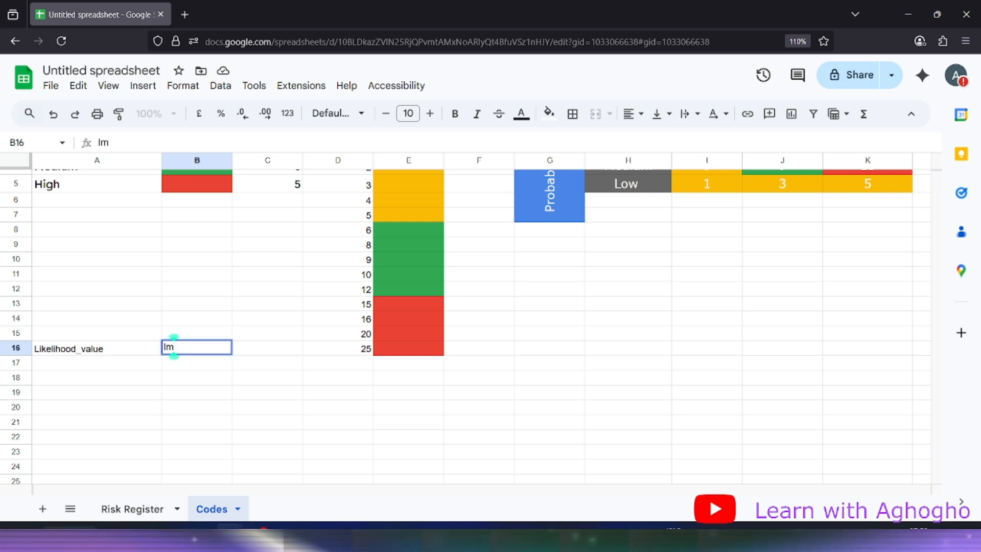
text(pact)
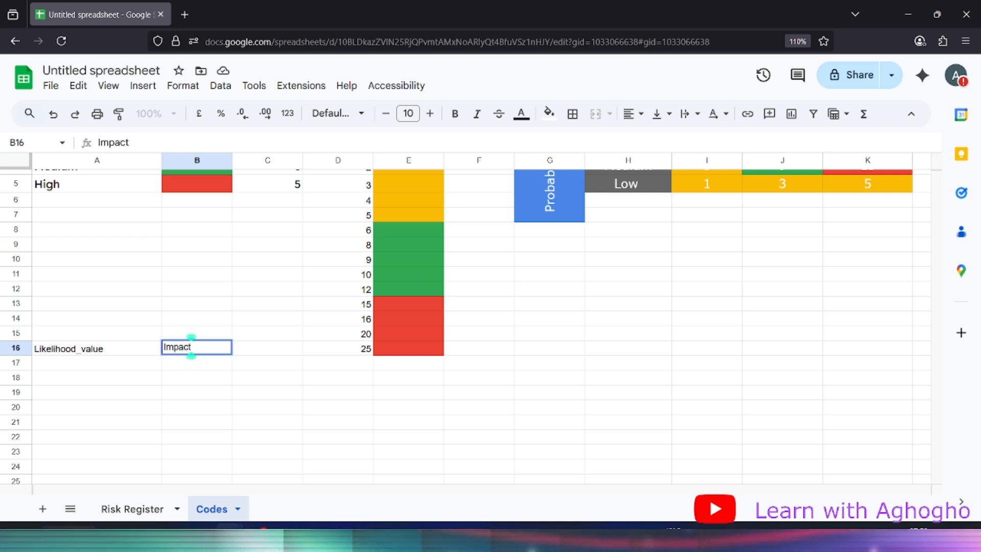
text(_val)
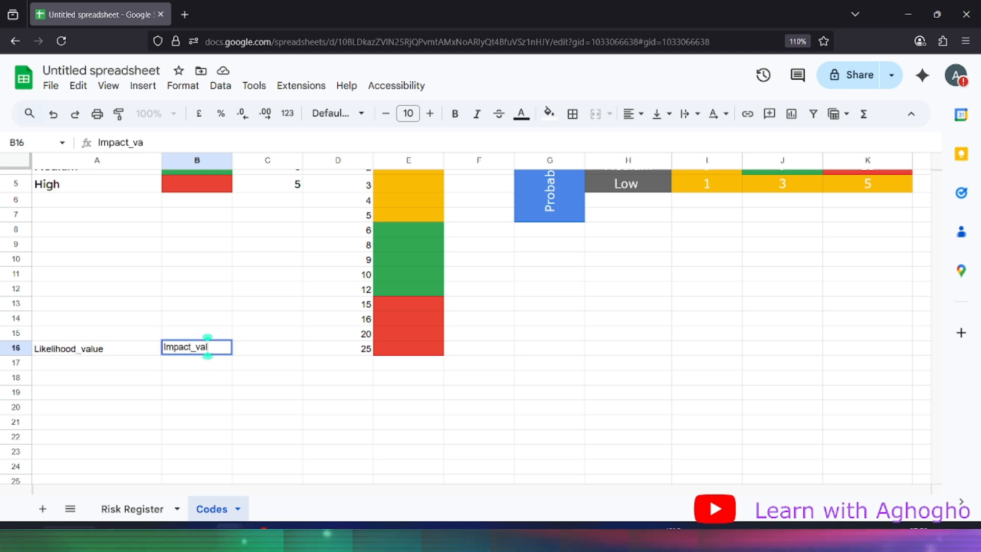
text(ue)
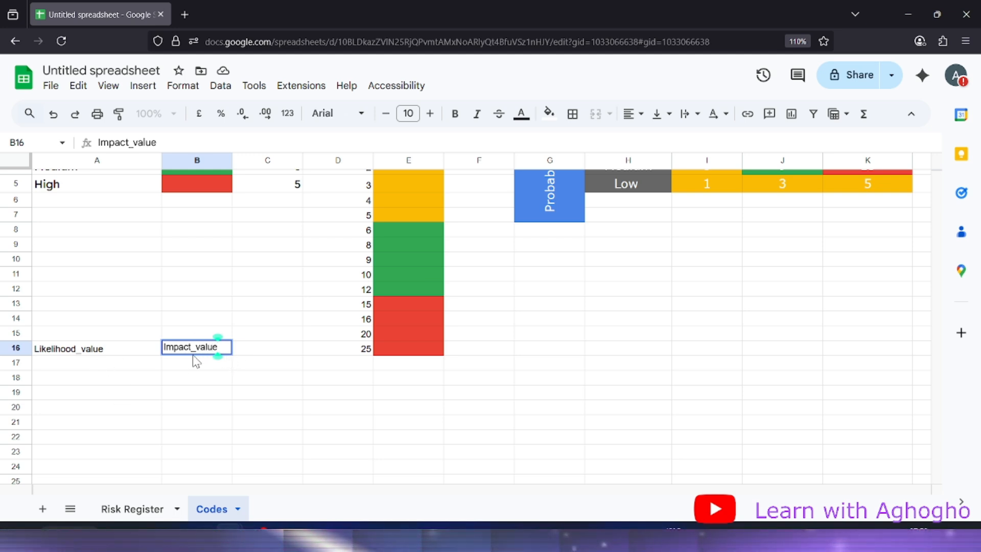
click(259, 351)
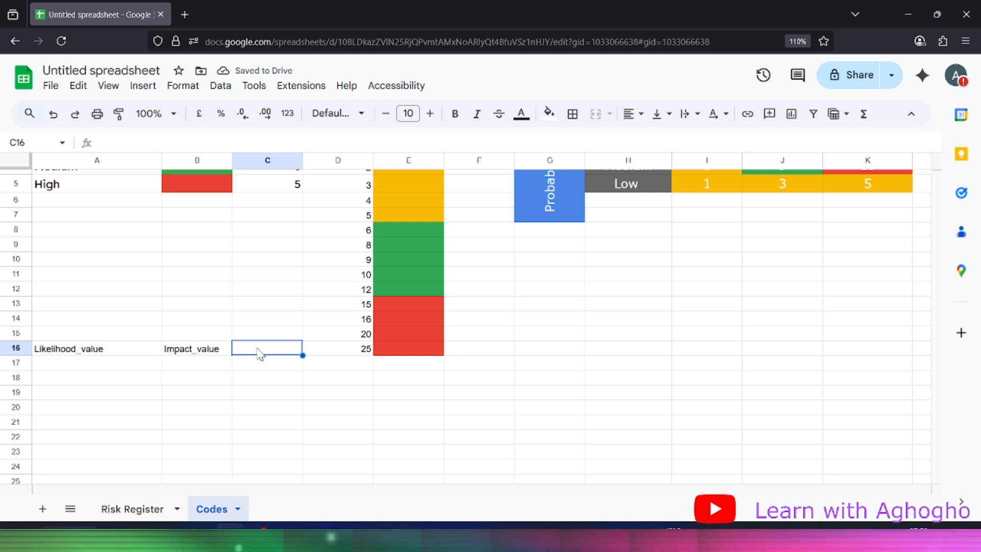
text(S)
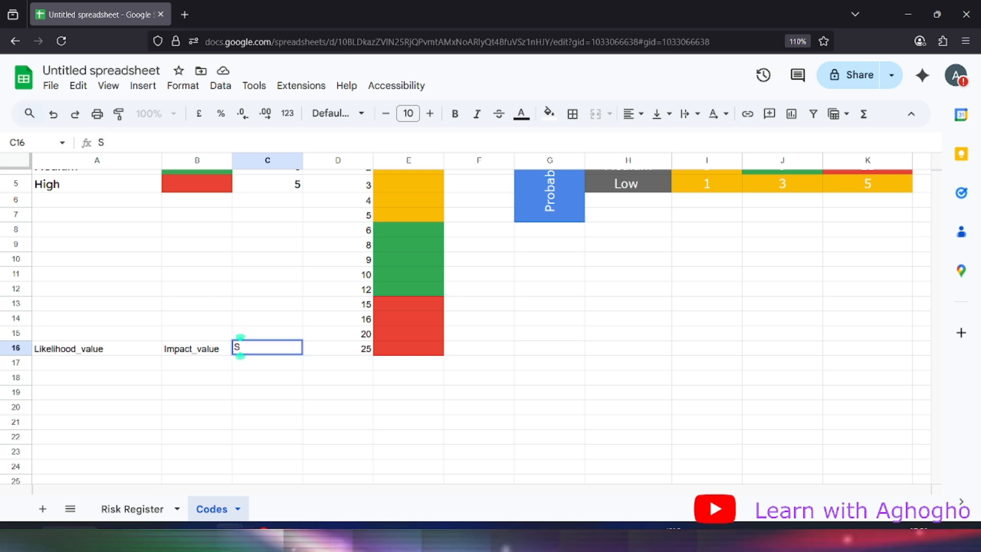
key(BackSpace)
text(Ris)
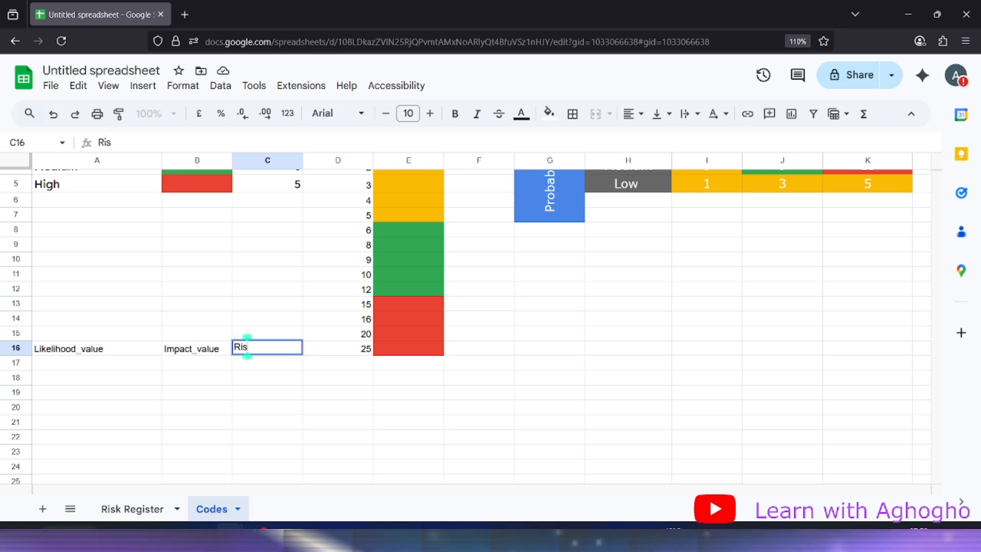
text(k_)
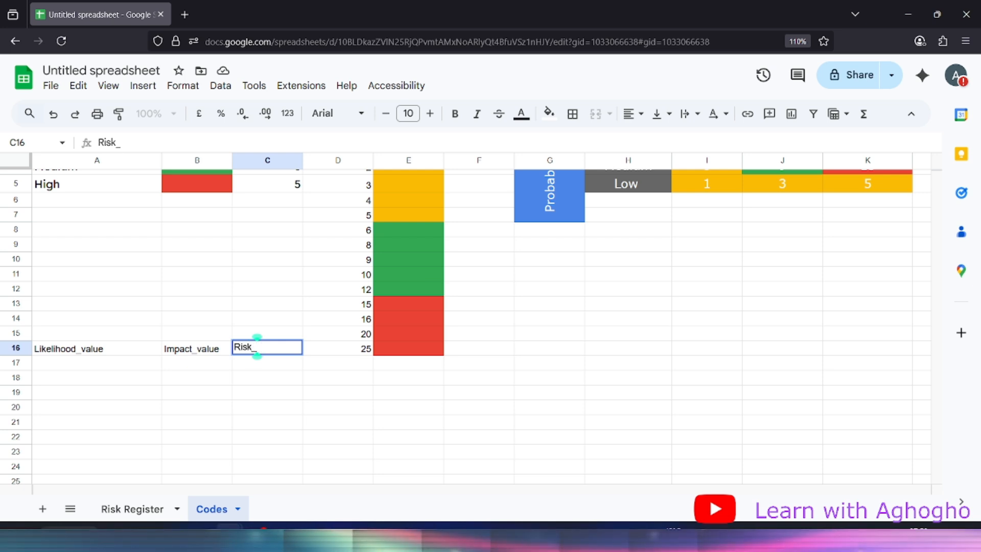
text(Score)
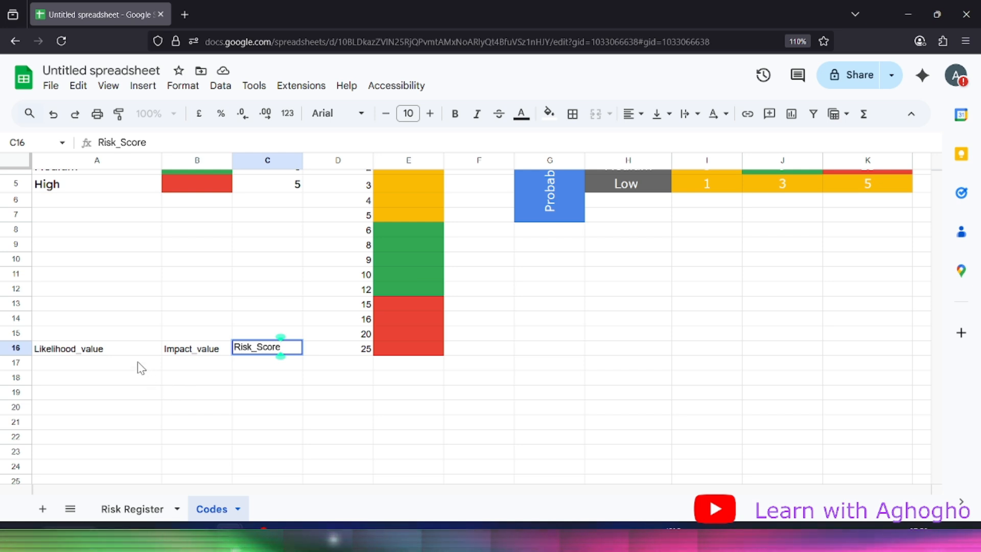
key(Return)
Check the code values 1, 3, 5 and type the heading 'quantitative' into C2
scroll(204, 389, up, 2)
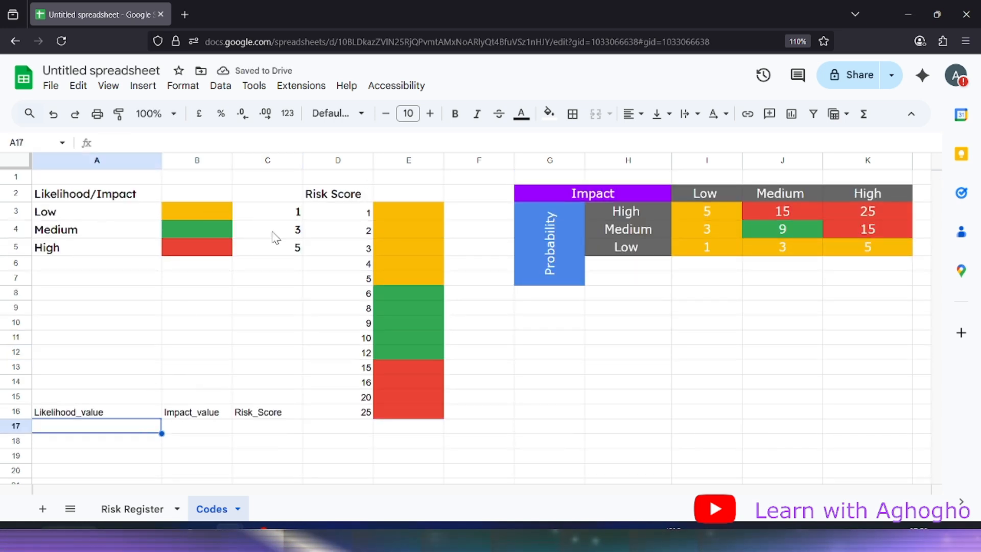
click(288, 218)
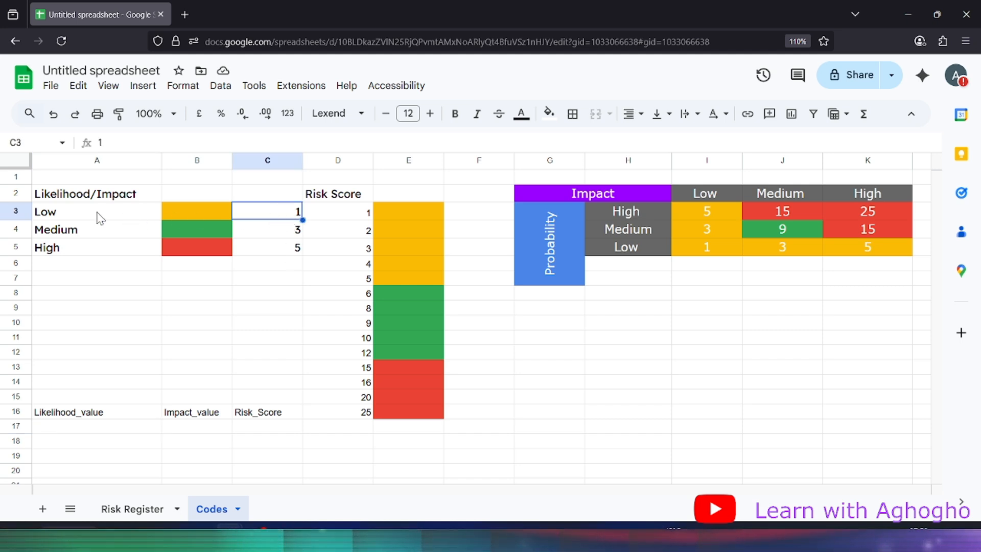
click(285, 232)
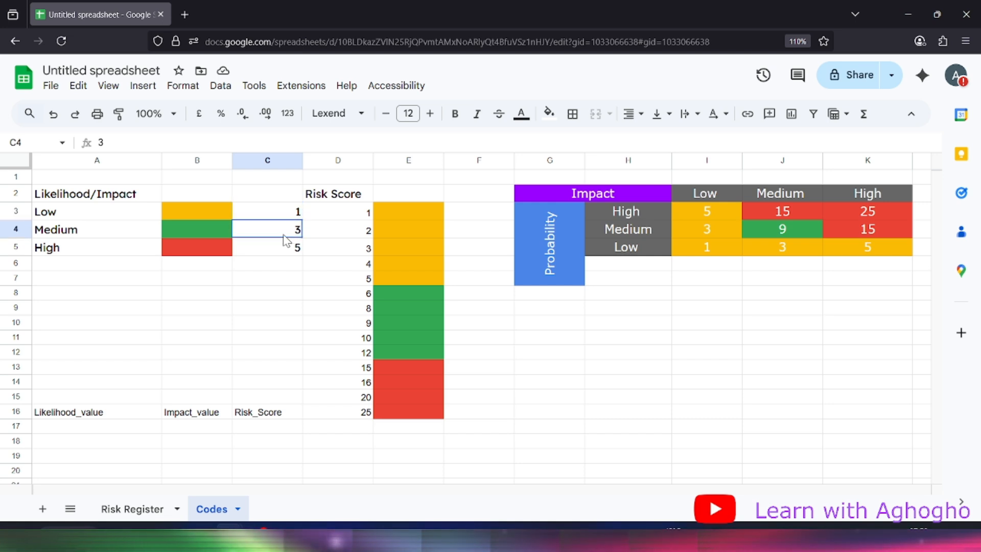
click(290, 250)
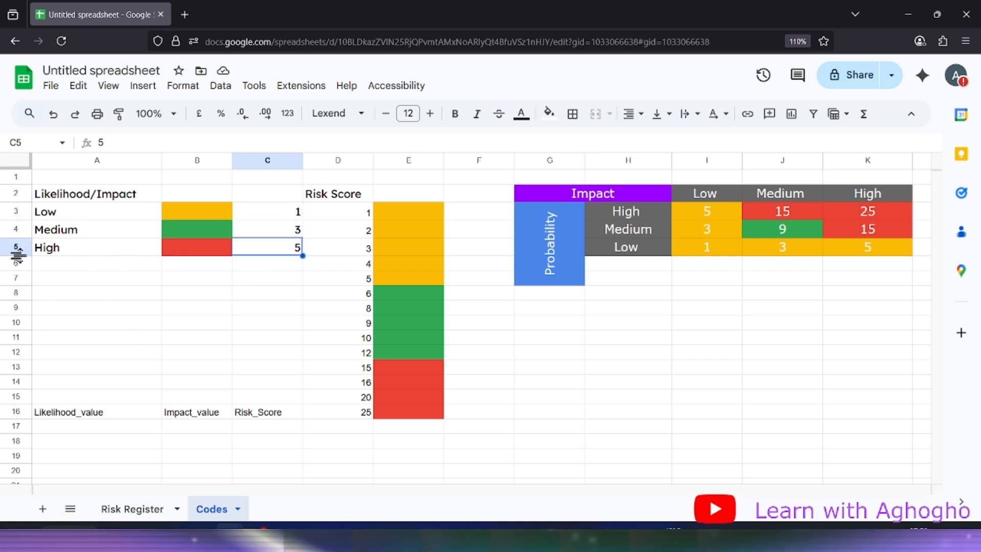
click(261, 198)
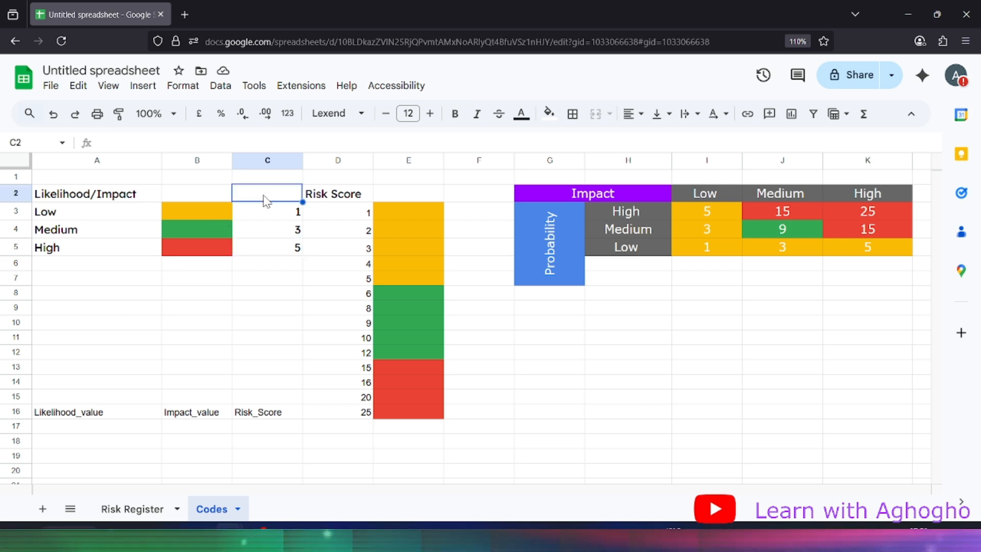
text(quanti)
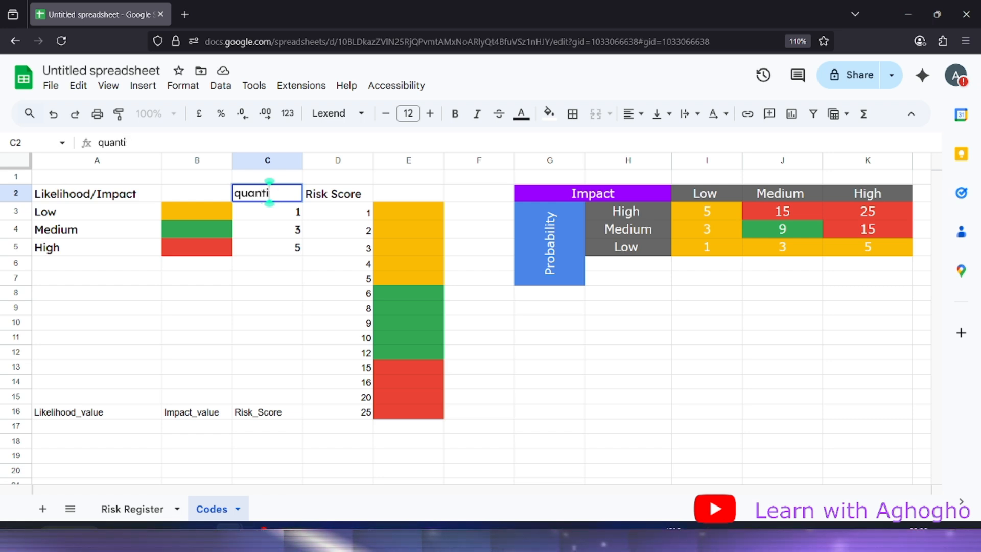
text(ta)
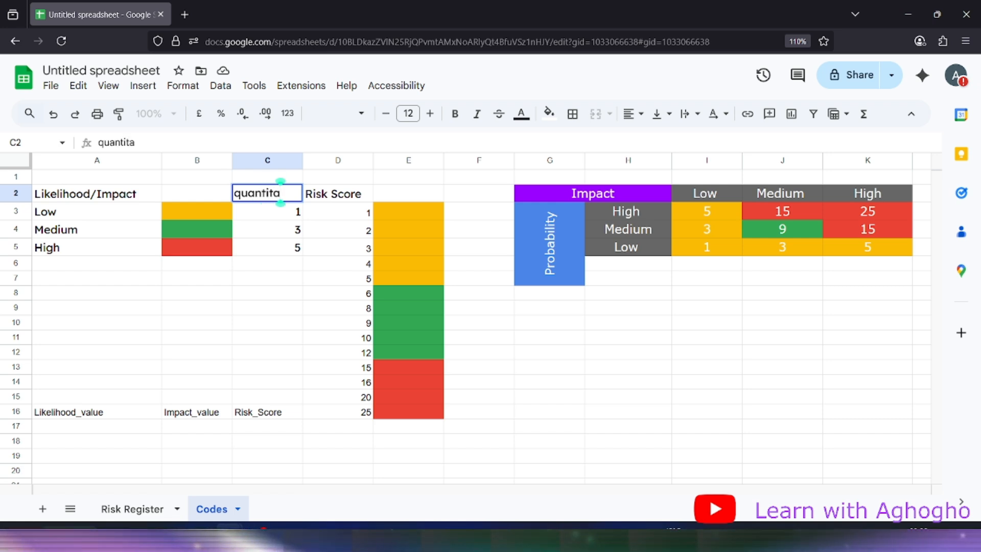
text(tive)
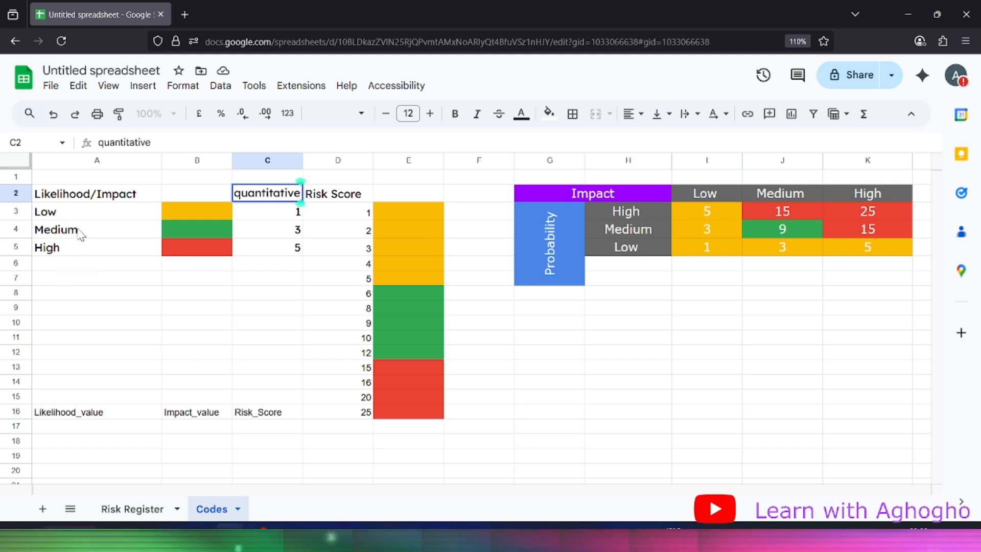
click(113, 439)
click(113, 430)
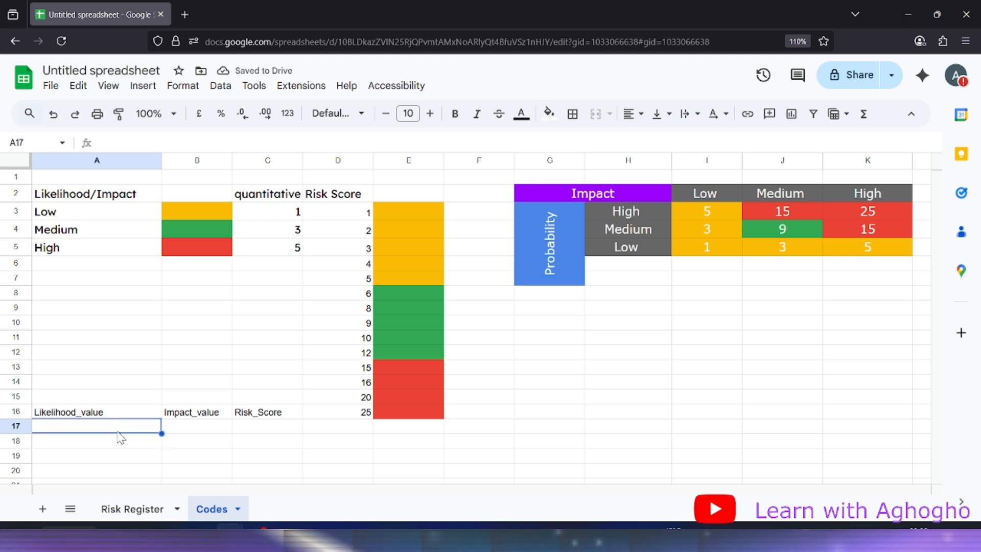
Begin A17's formula =IF('Risk Register '!C2="Low", 1, referencing the Risk Register's C2
text(=)
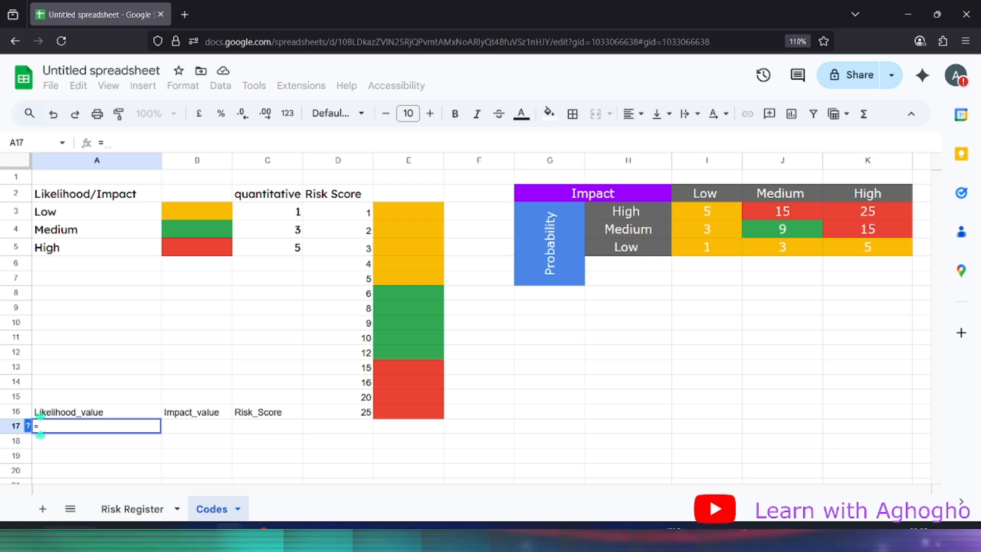
text(IF)
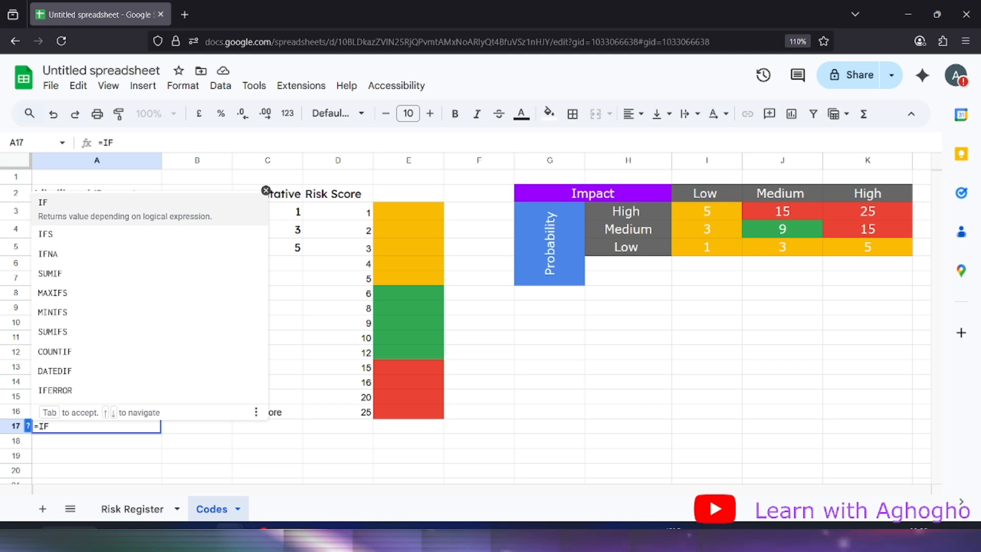
text(()
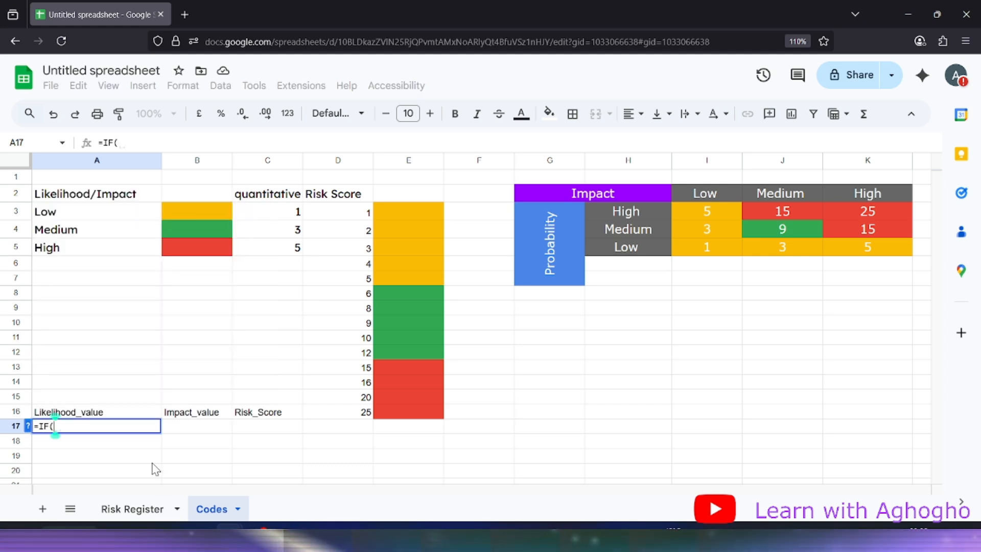
click(134, 509)
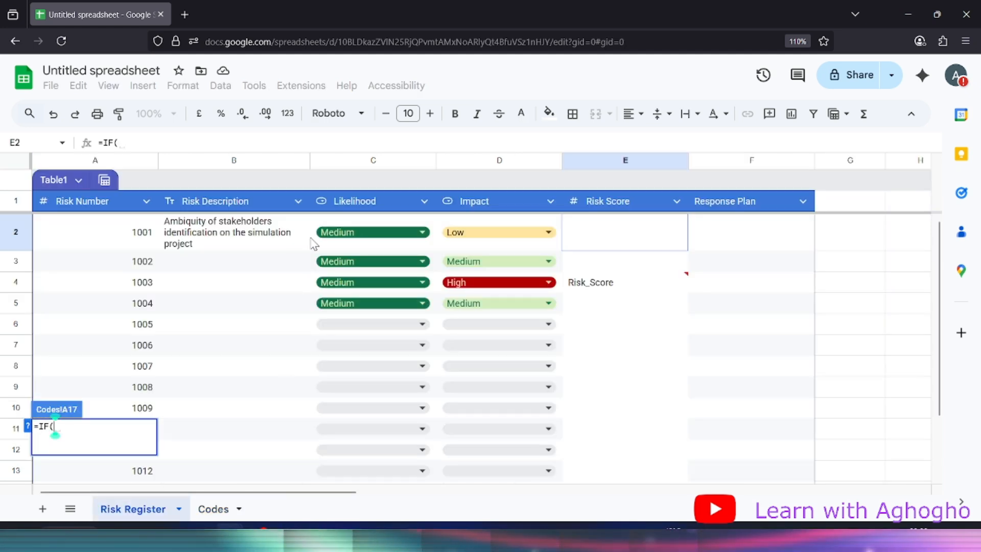
click(353, 232)
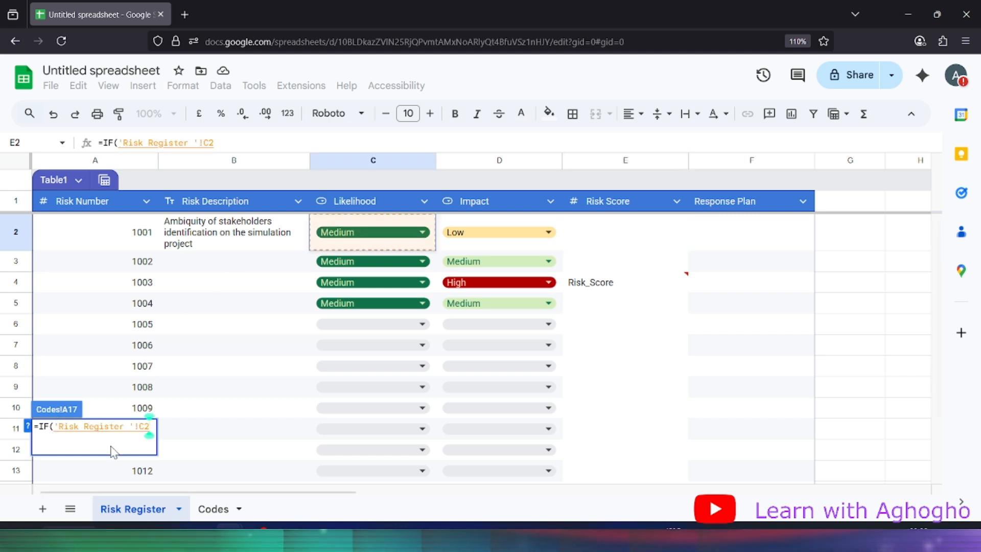
click(213, 509)
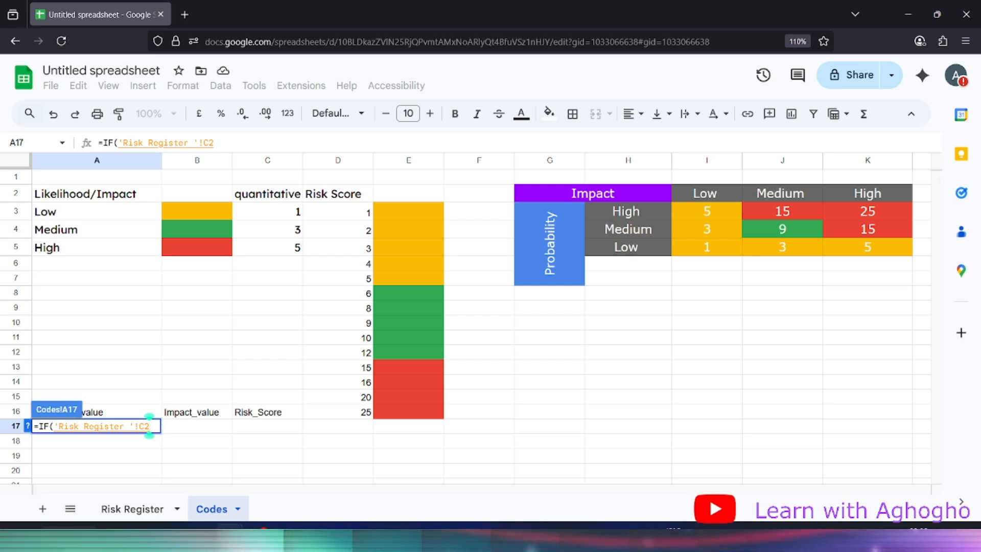
text(=")
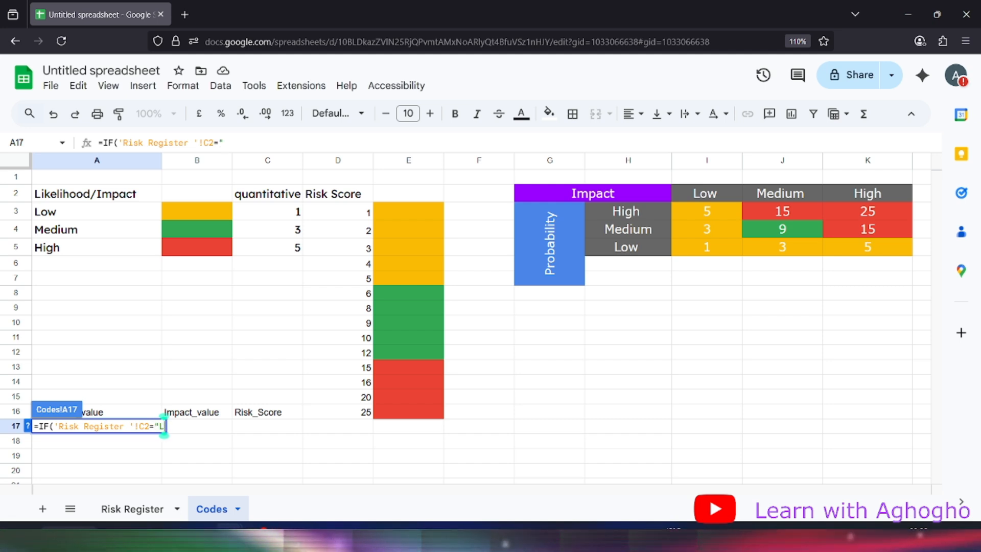
text(LOW)
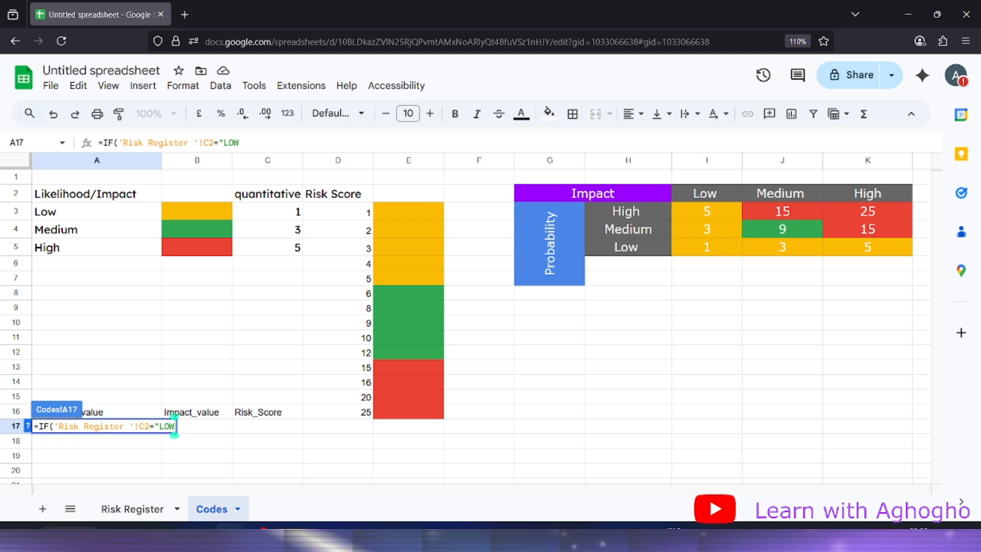
text(o)
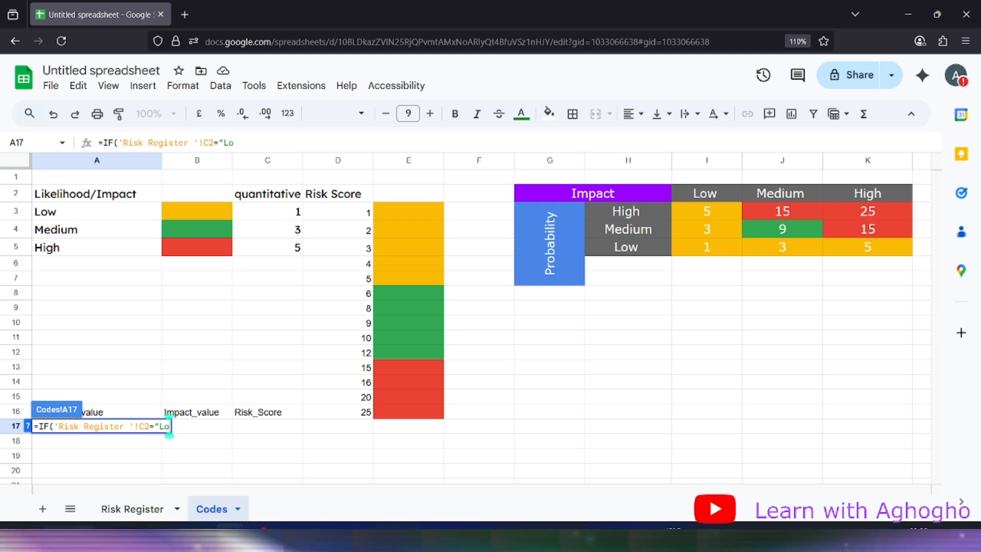
text(w")
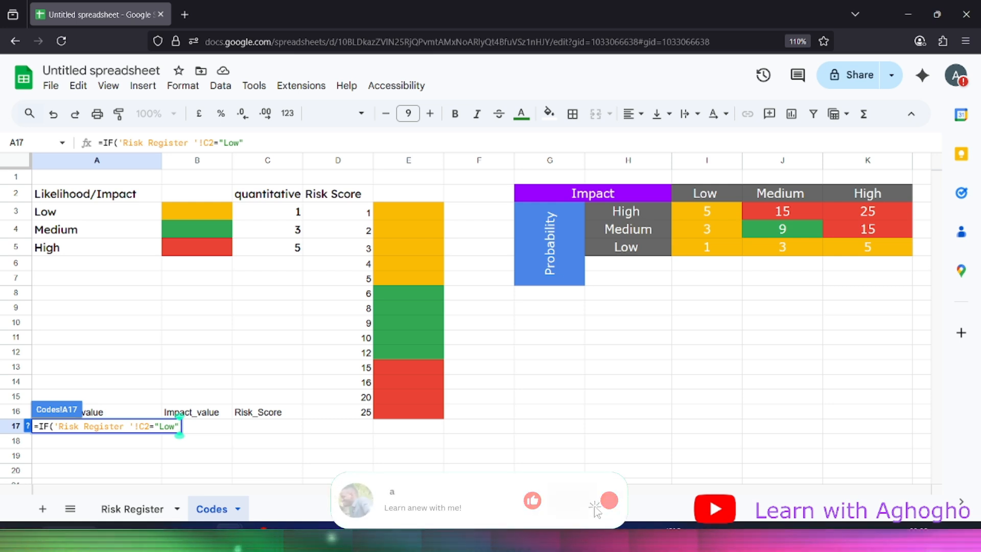
text(,)
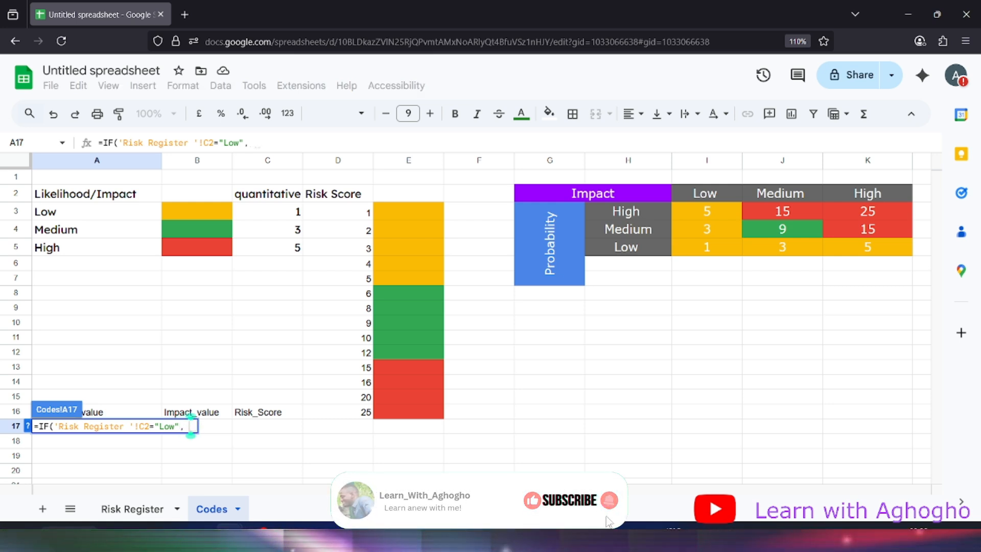
text( 1,)
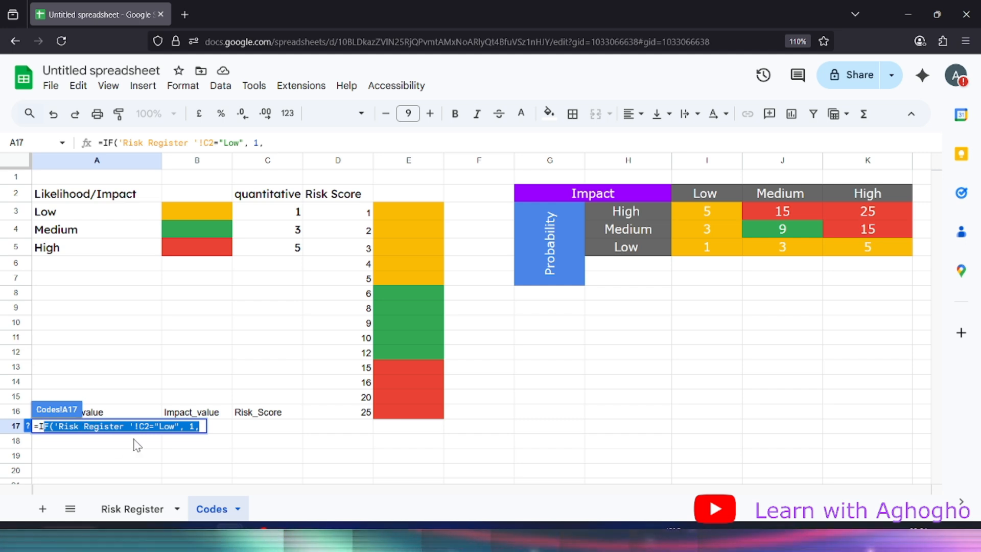
Copy the IF clause and paste a second one testing "Medium" that returns 3
click(201, 426)
drag(200, 427, 39, 425)
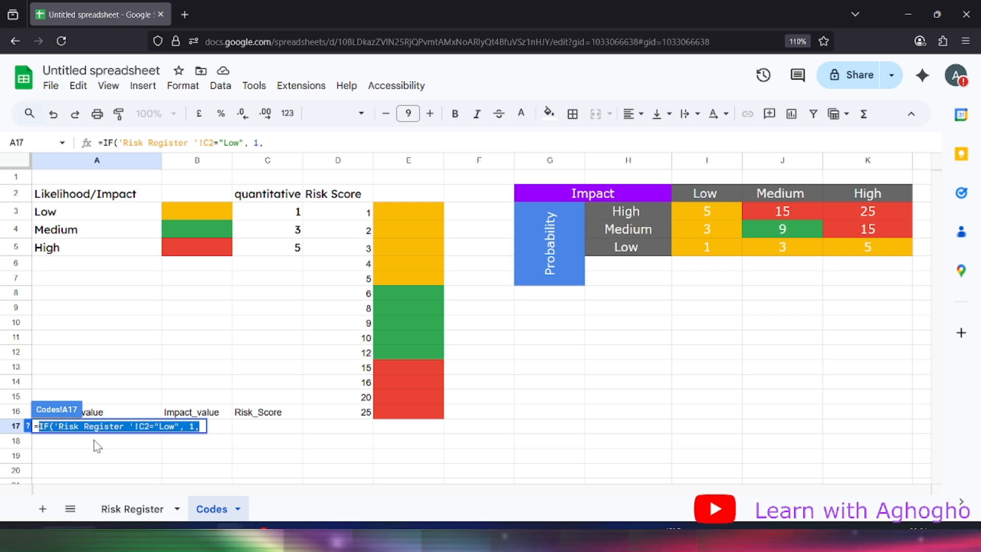
key(ctrl+c)
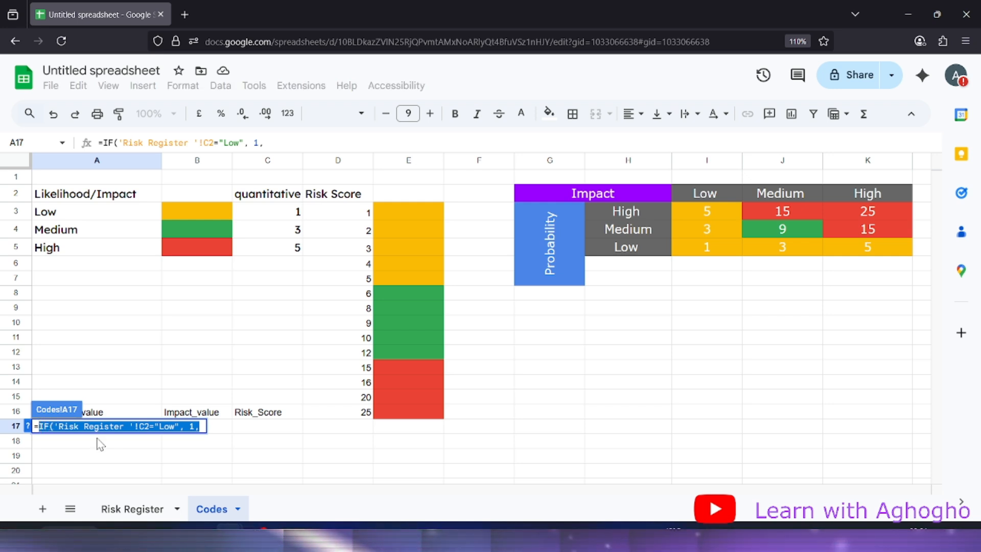
click(201, 427)
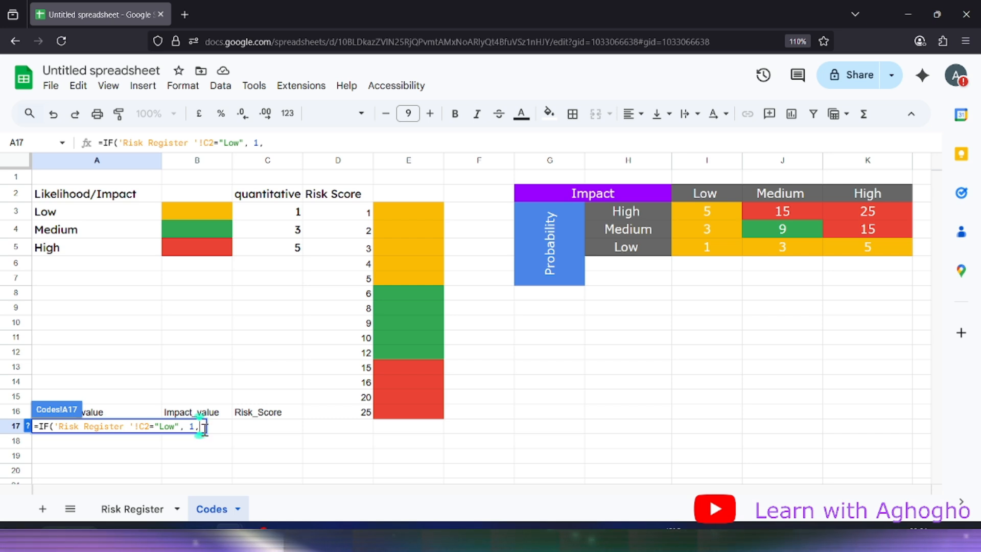
key(ctrl+v)
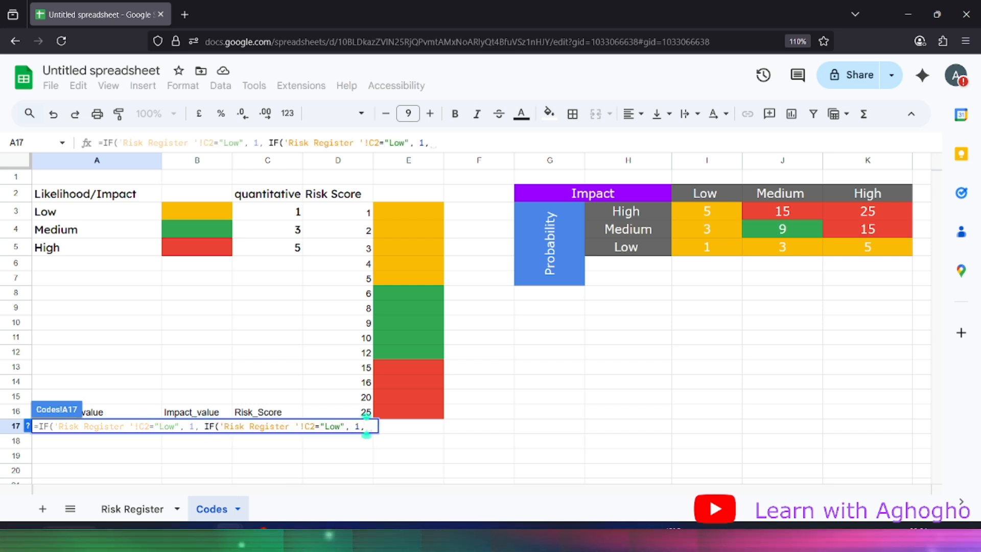
click(341, 427)
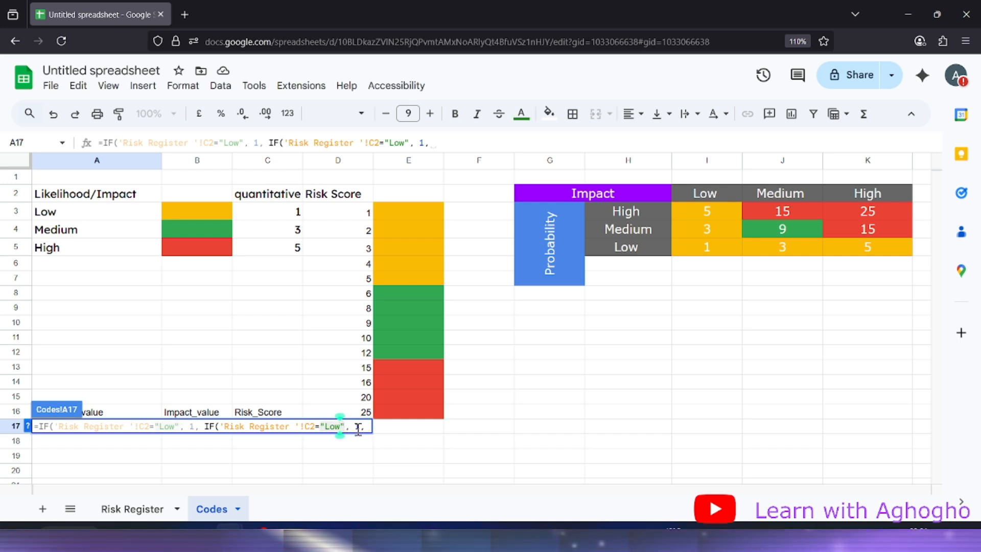
key(BackSpace)
key(BackSpace)
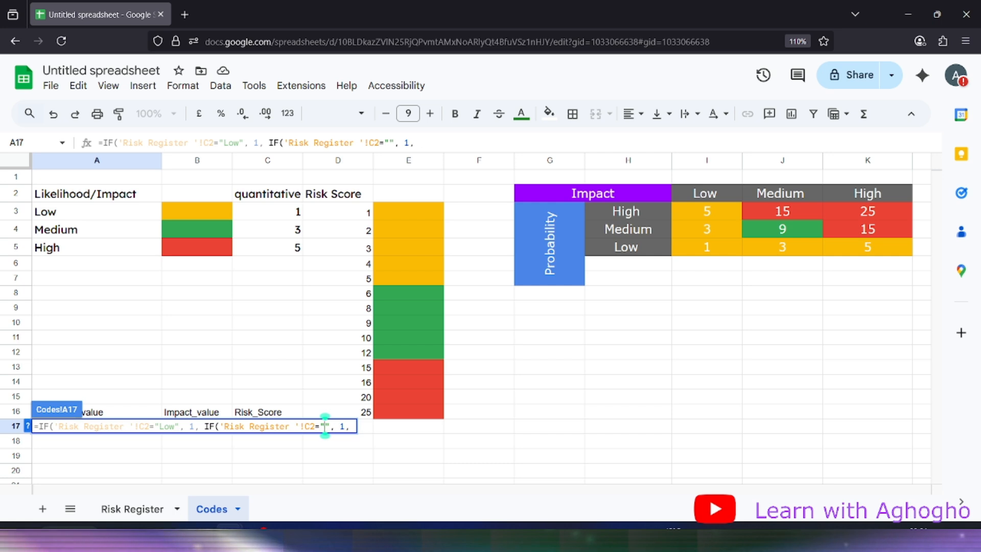
text(M)
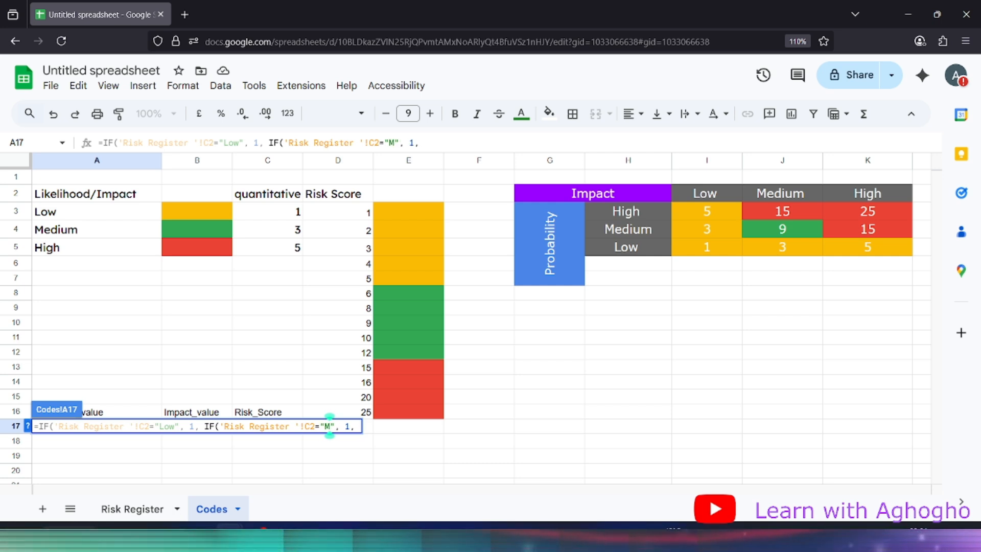
text(edu)
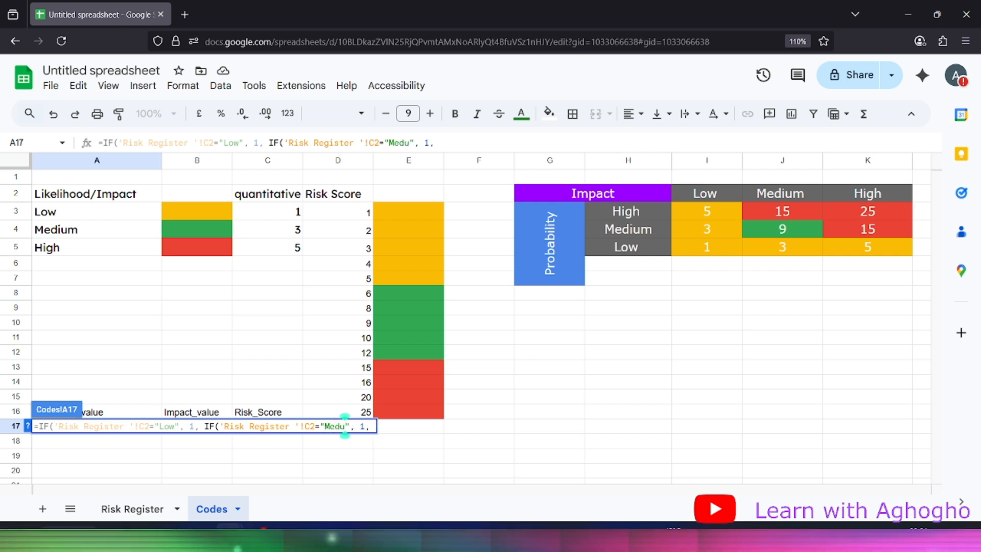
key(BackSpace)
text(ium)
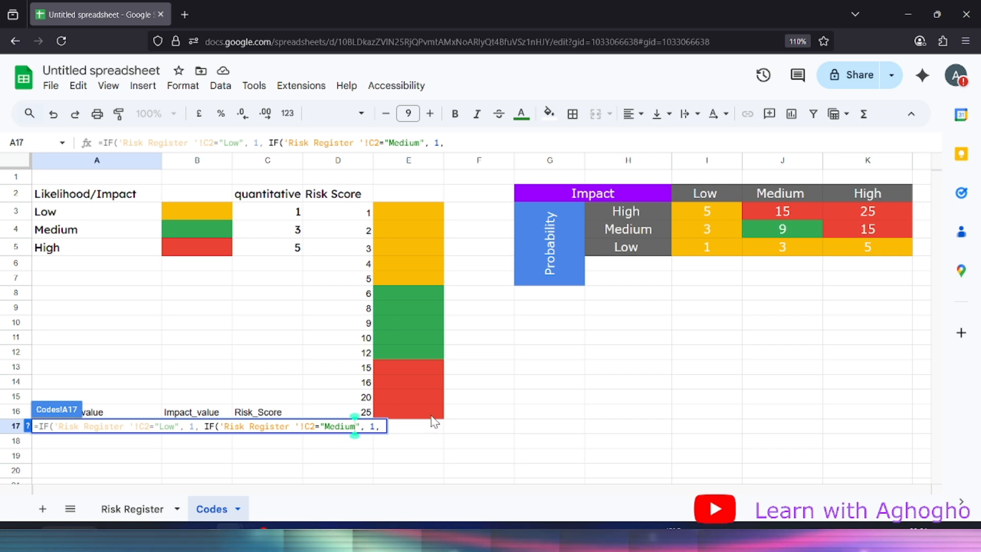
click(375, 427)
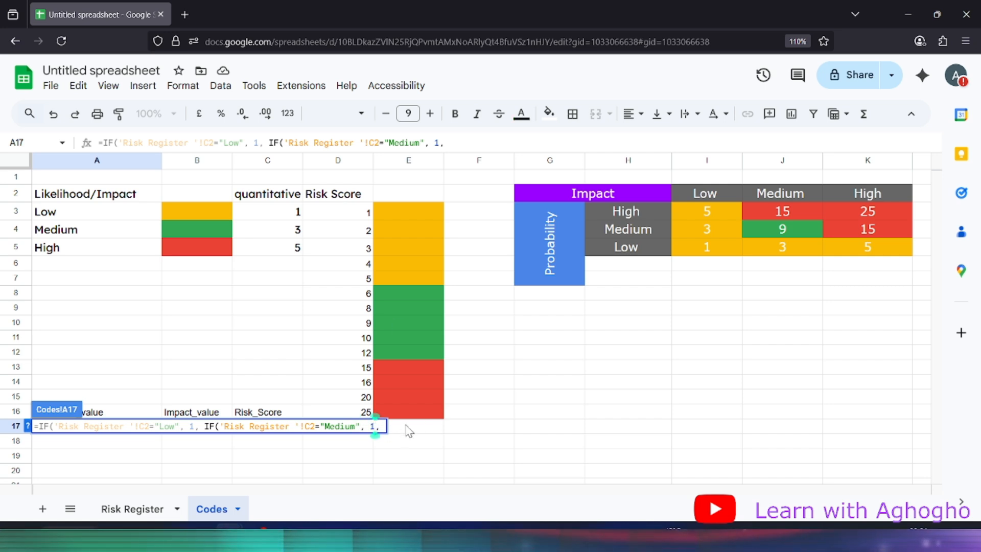
key(BackSpace)
text(3)
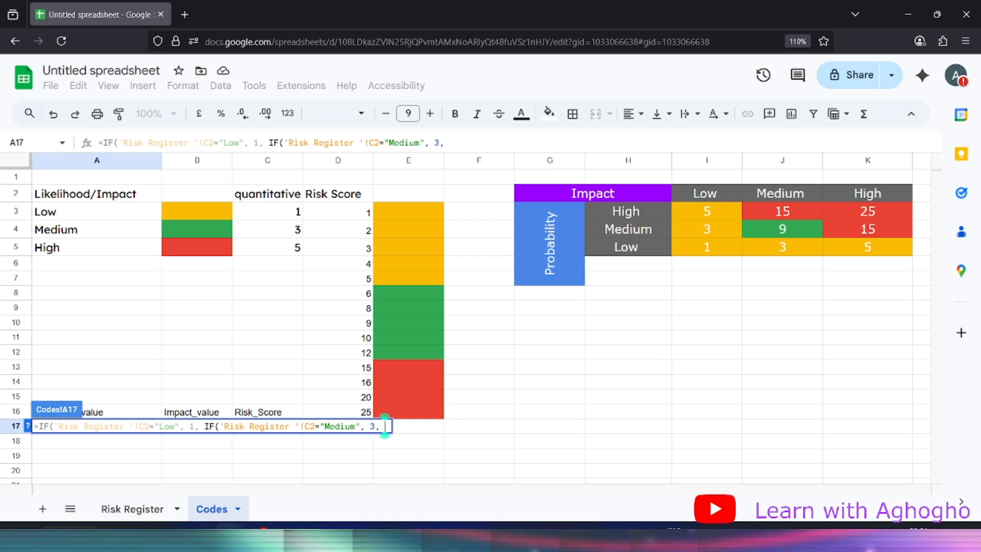
Add a third clause testing "High" that returns 5, then close the formula with )))
key(ctrl+v)
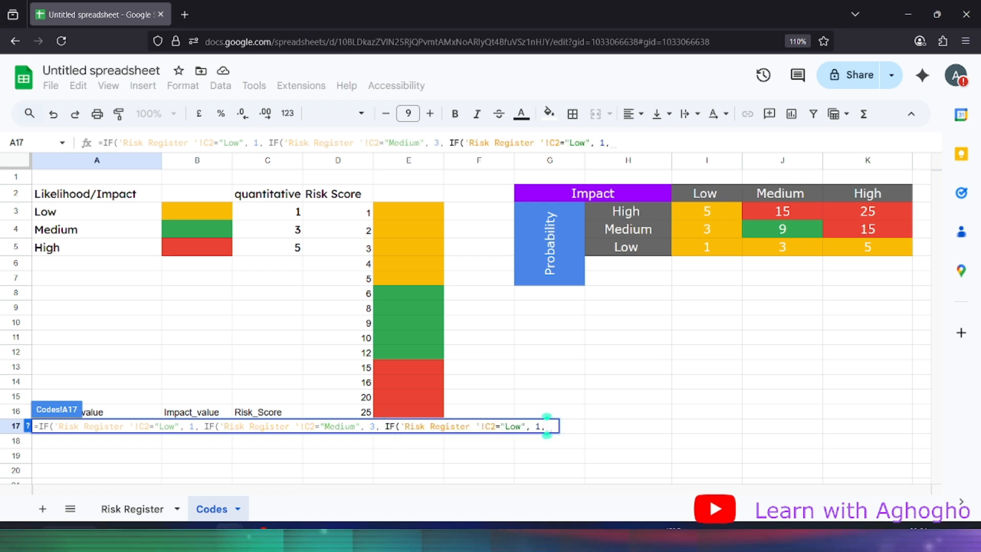
click(520, 428)
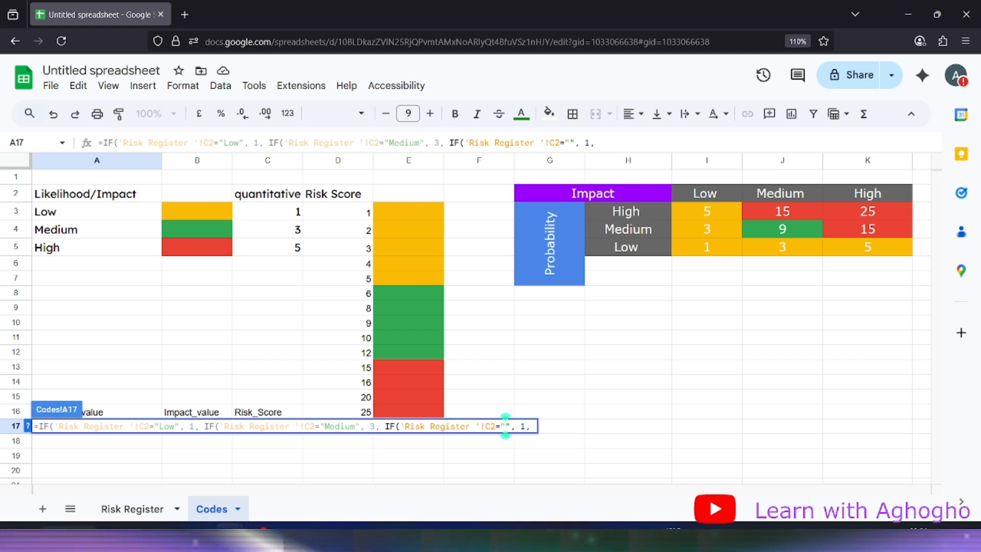
text(H)
text(ig)
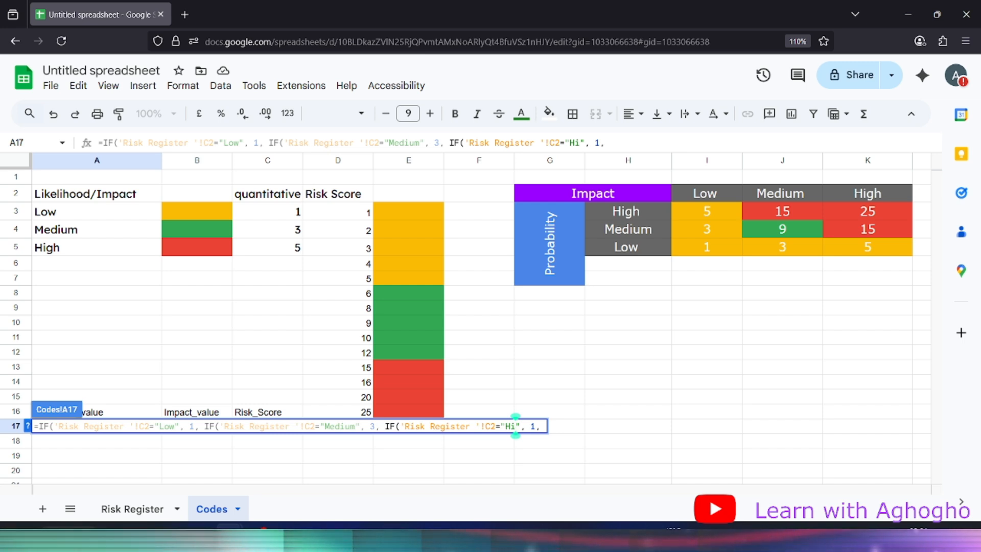
text(h)
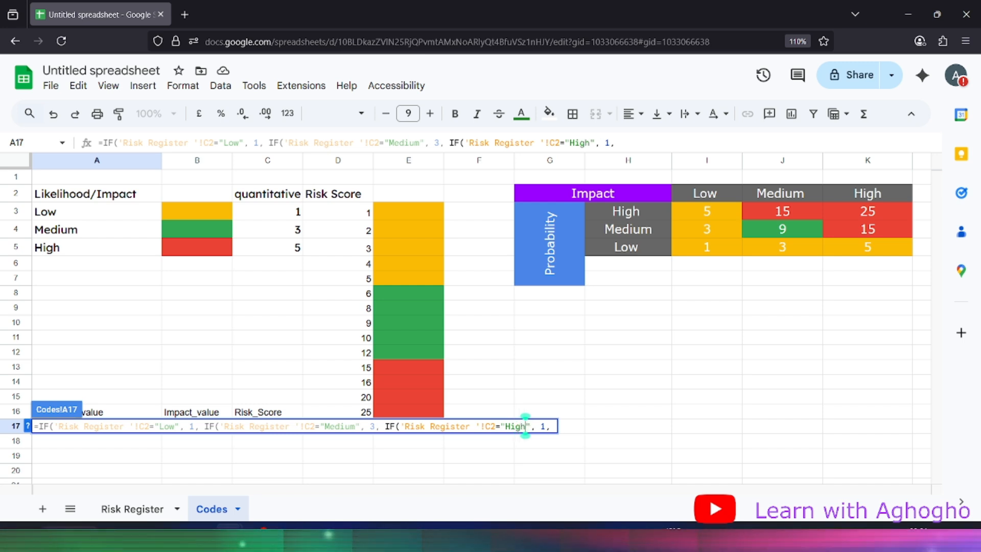
double_click(545, 426)
text(5)
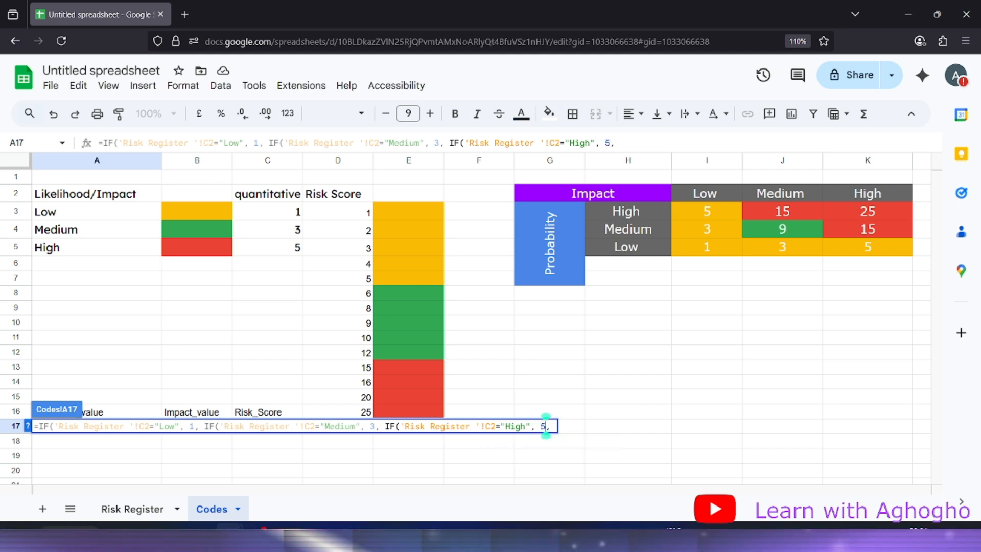
click(552, 427)
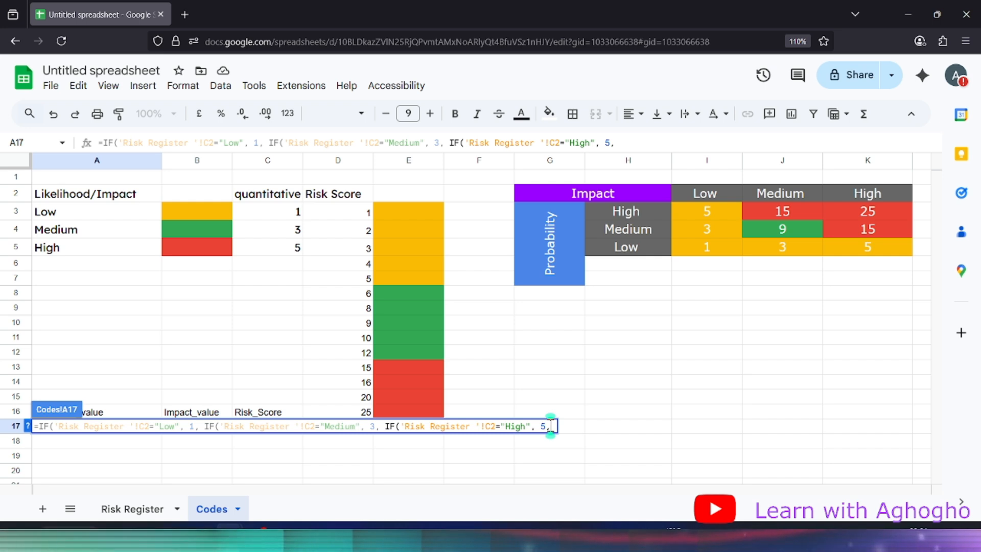
text())))
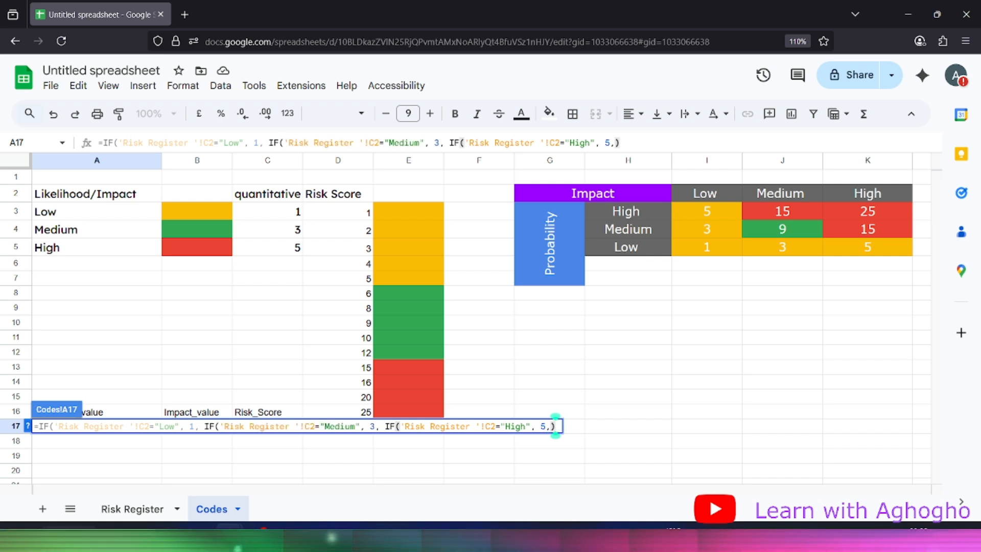
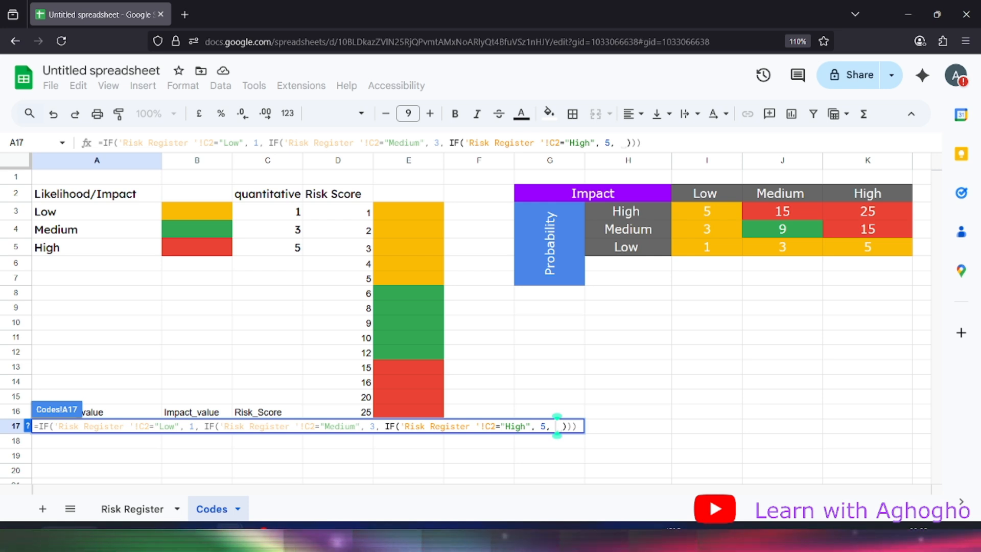
Finish A17's nested IF with a "Null" fallback and commit it, showing 3
text(")
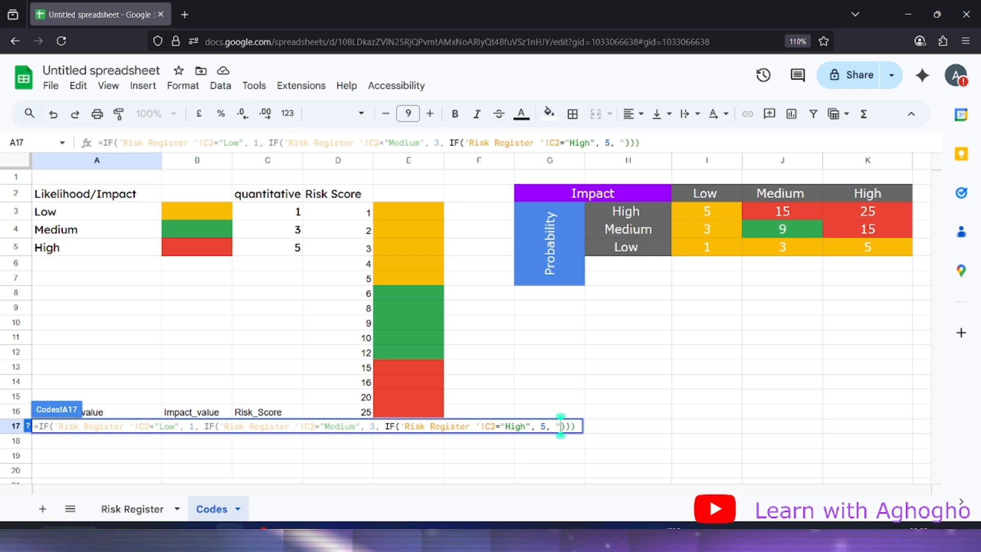
text(Nul)
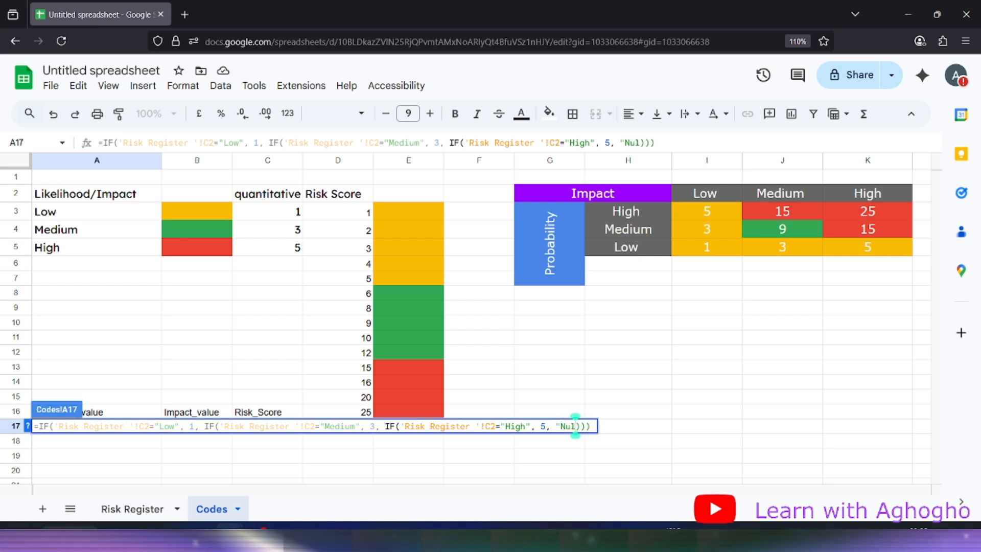
text(l")
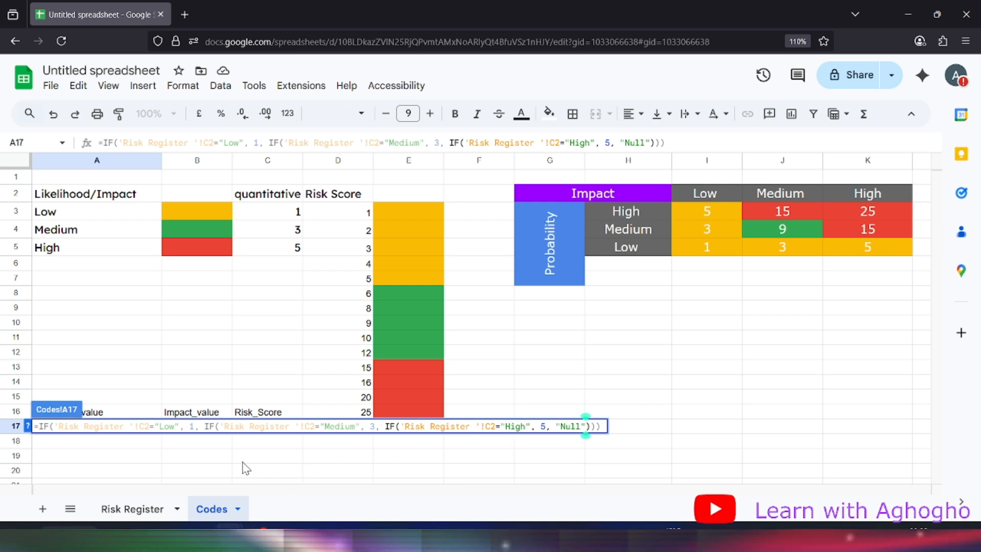
key(Return)
click(156, 428)
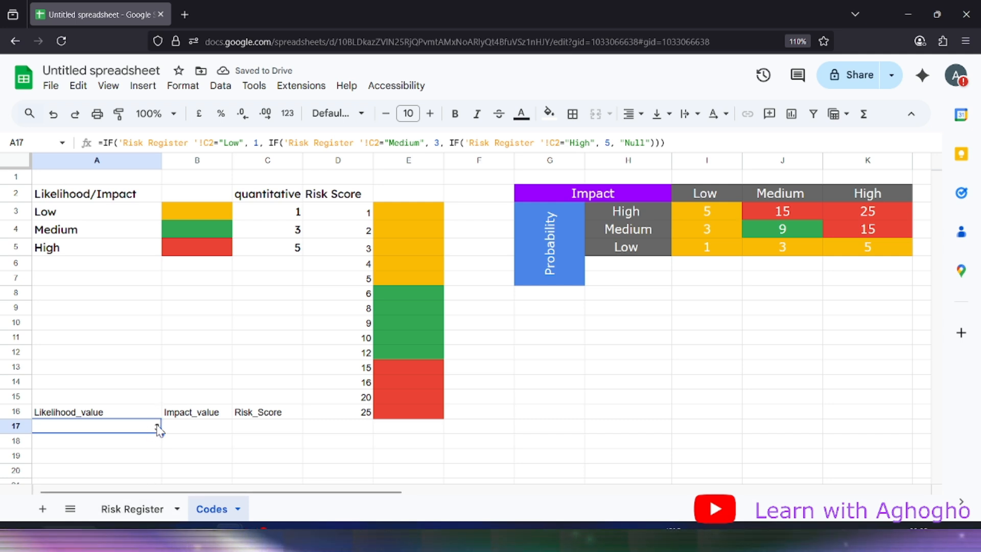
Change the first risk's C2 Likelihood to Low and confirm Codes!A17 now returns 1
click(133, 509)
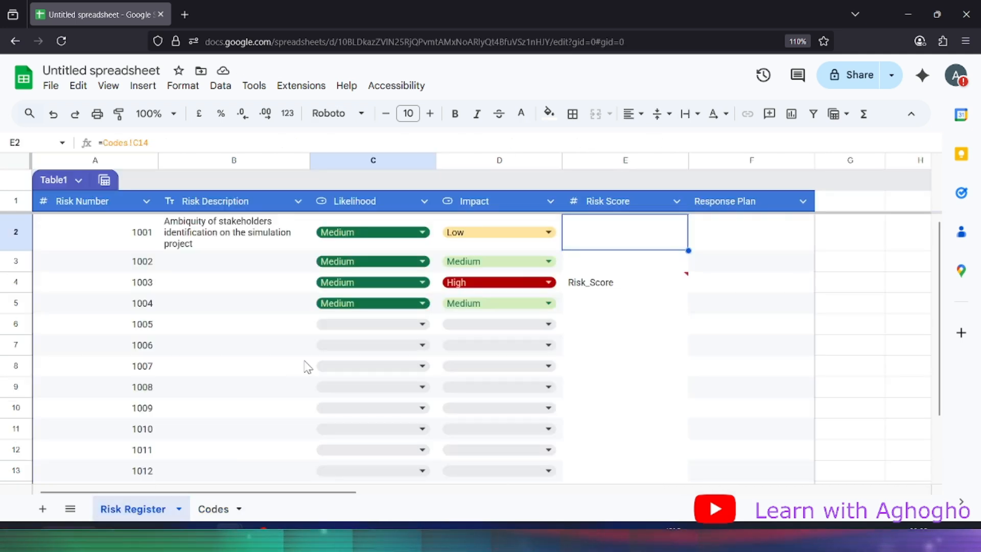
click(382, 227)
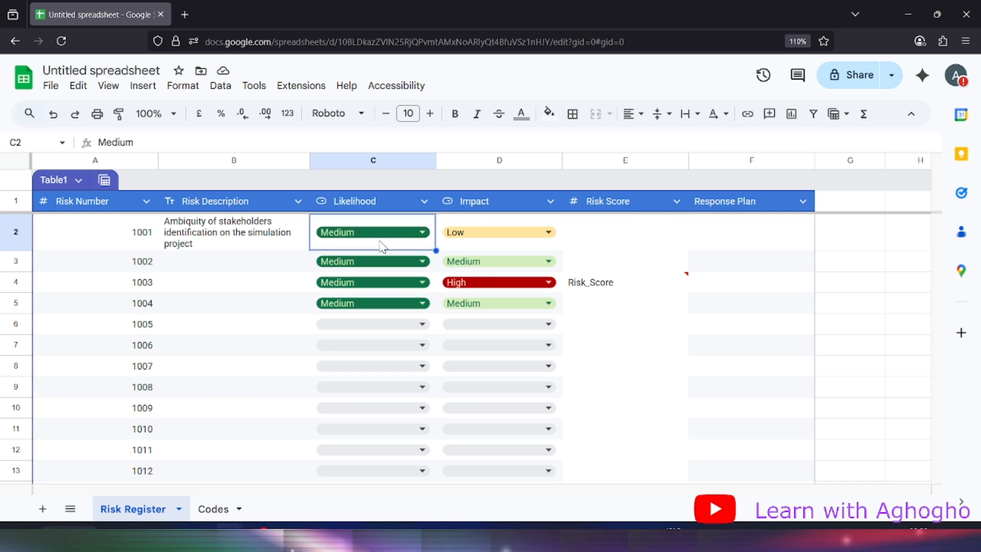
click(384, 242)
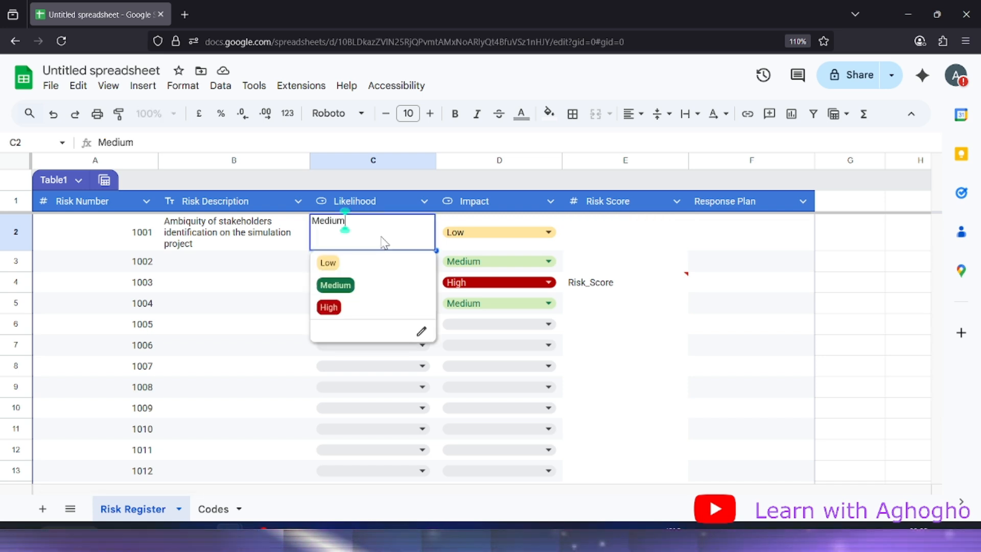
click(329, 261)
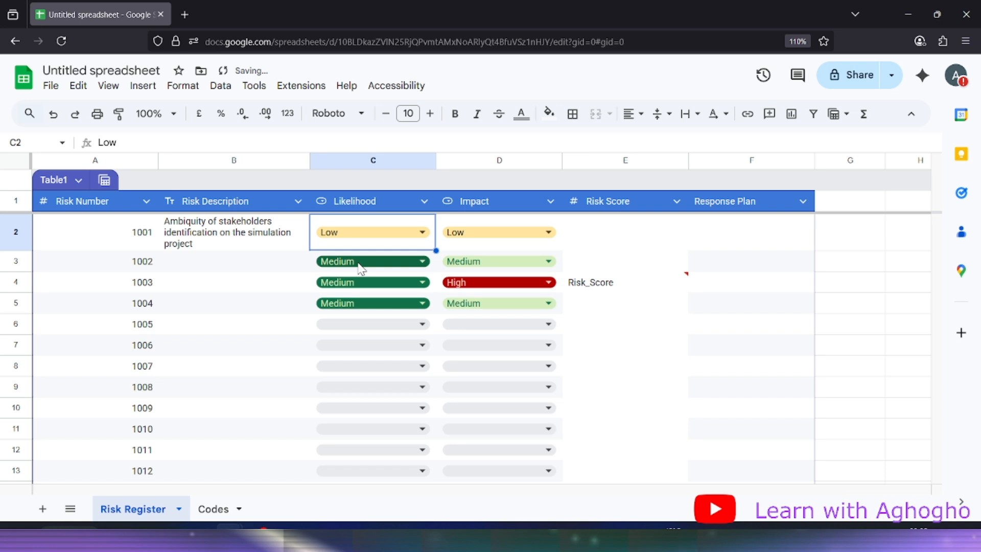
click(214, 509)
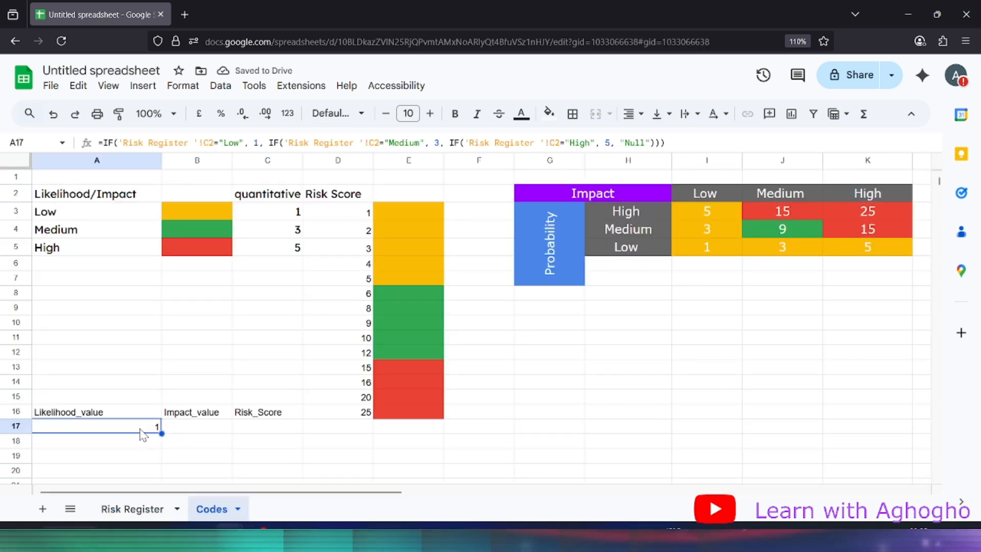
click(153, 510)
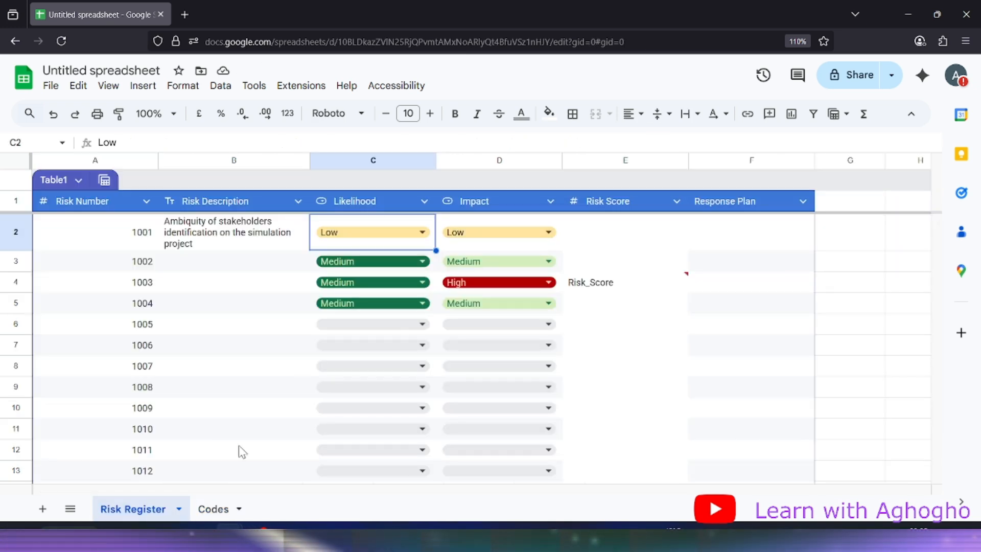
click(212, 510)
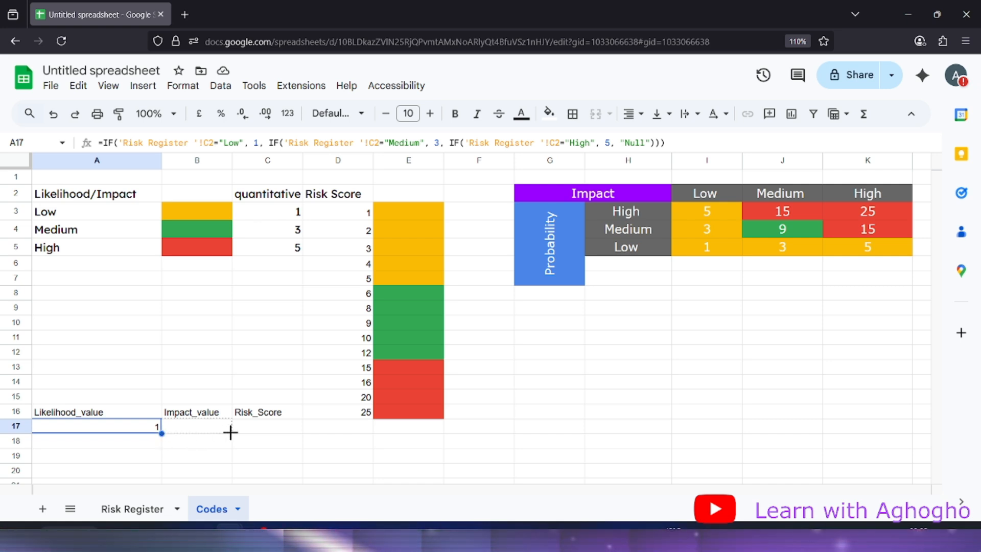
Fill A17's formula into B17 for Impact, then set the first risk's Impact to Medium
drag(232, 432, 231, 432)
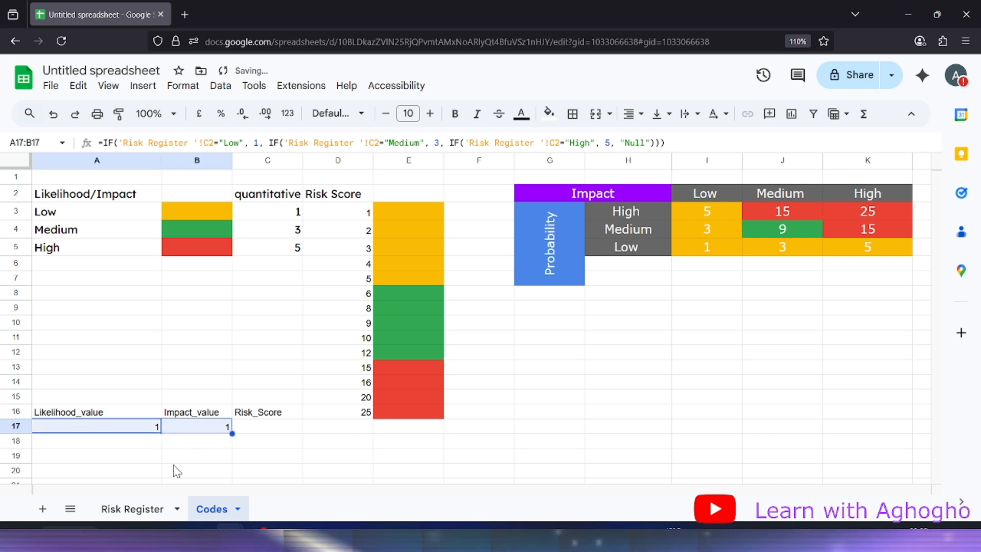
click(134, 509)
click(491, 233)
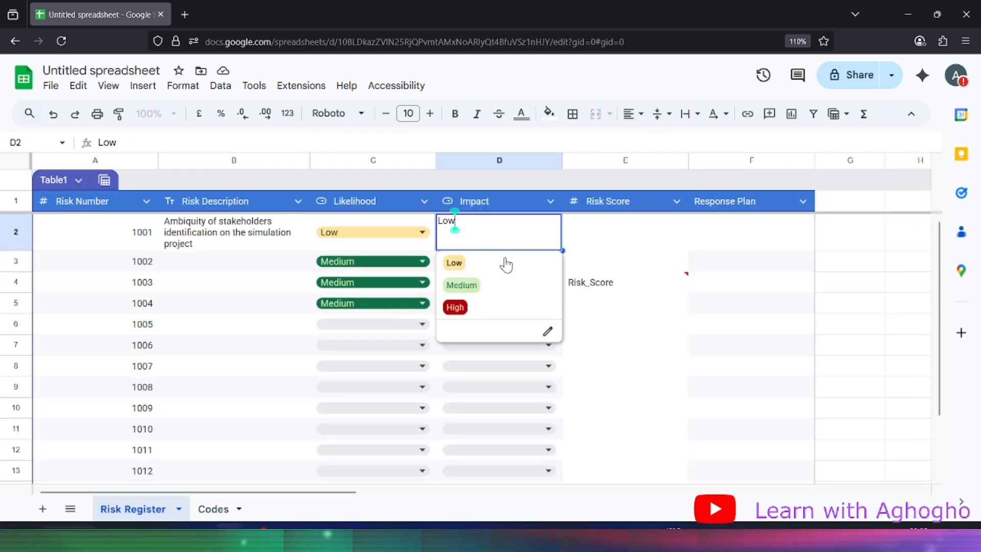
click(495, 286)
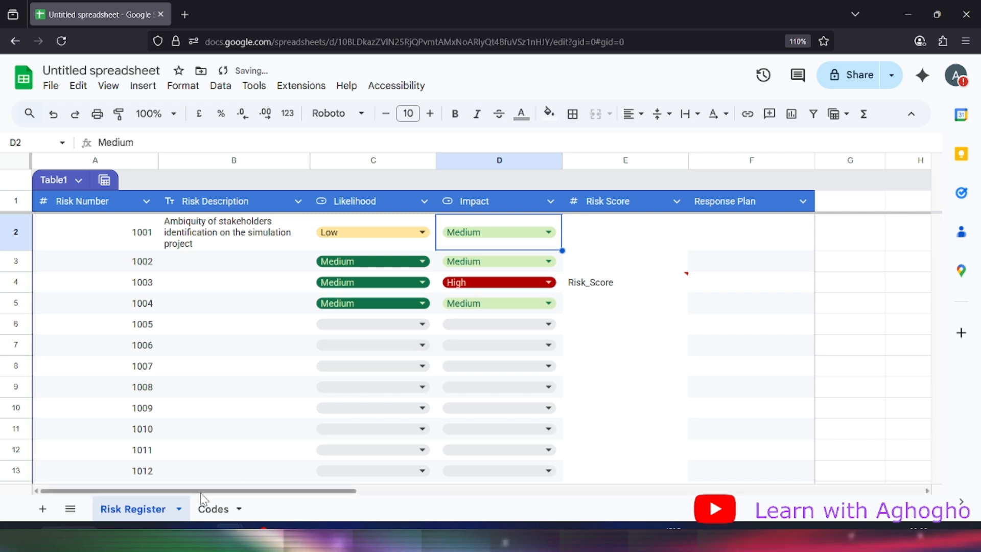
click(214, 509)
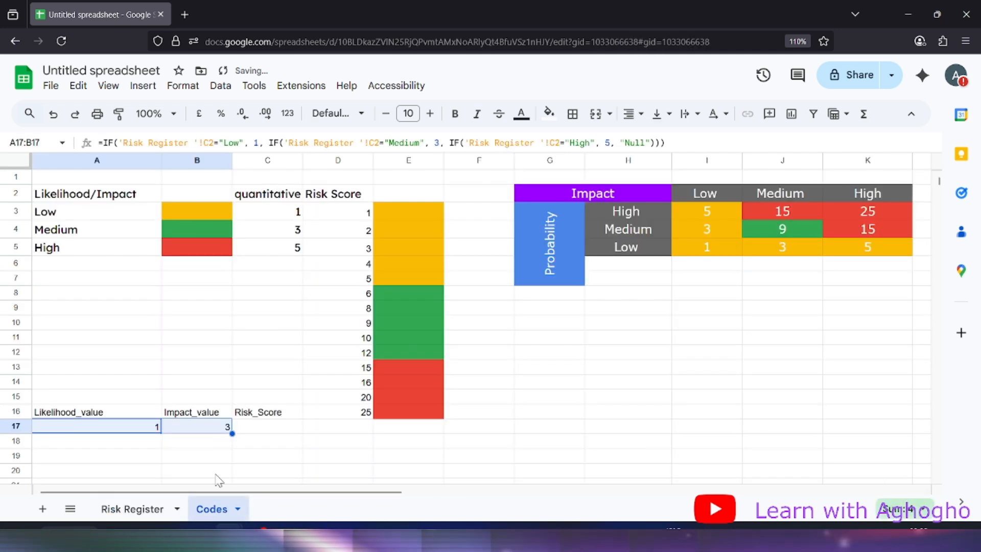
Review the likelihood and impact formulas in Codes A17 and B17
click(270, 429)
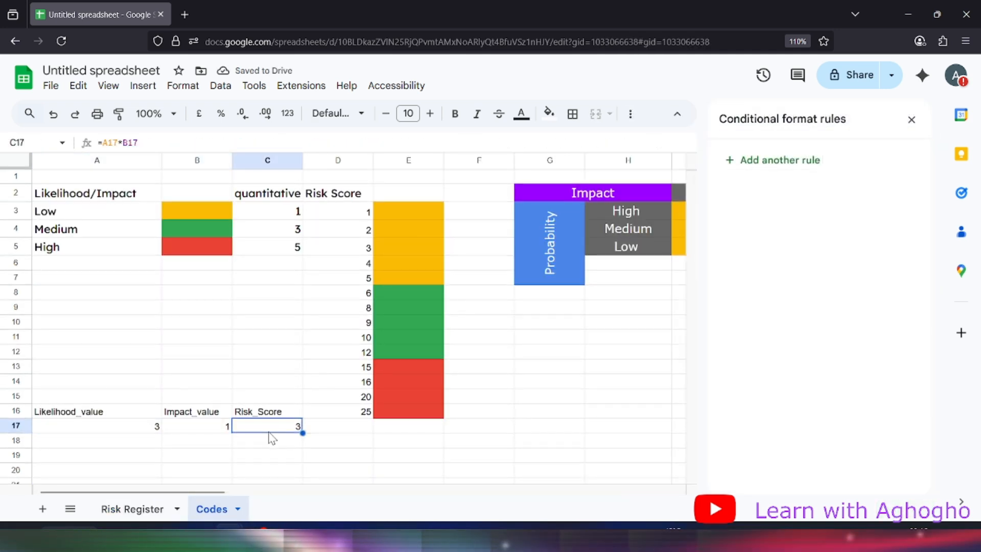
click(113, 431)
click(207, 429)
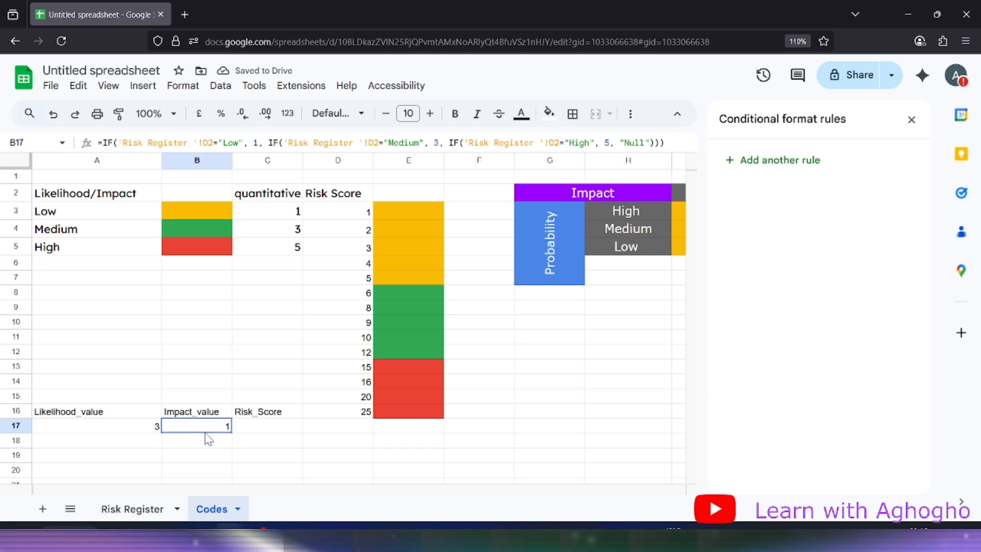
click(256, 427)
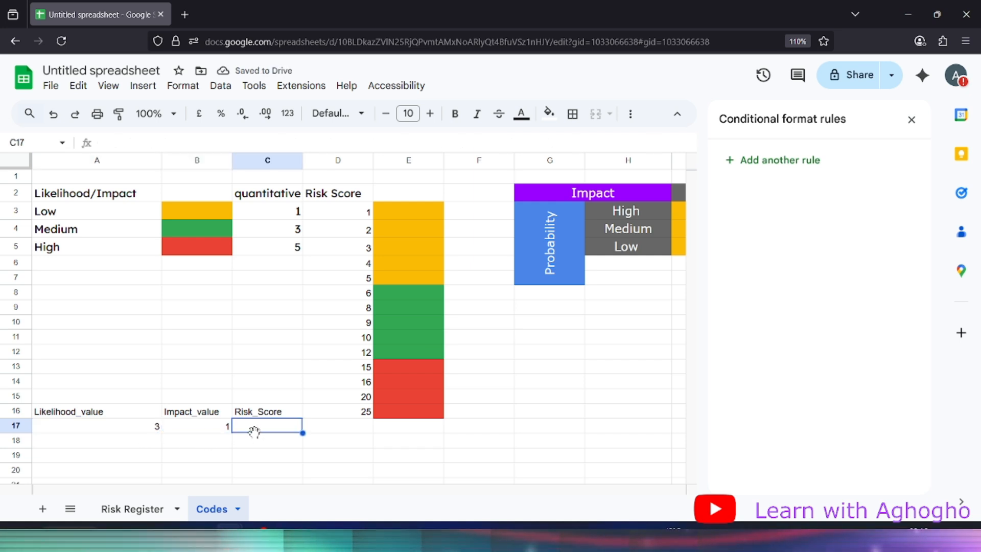
Enter =A17*B17 in C17 to compute a Risk_Score of 3
text(=)
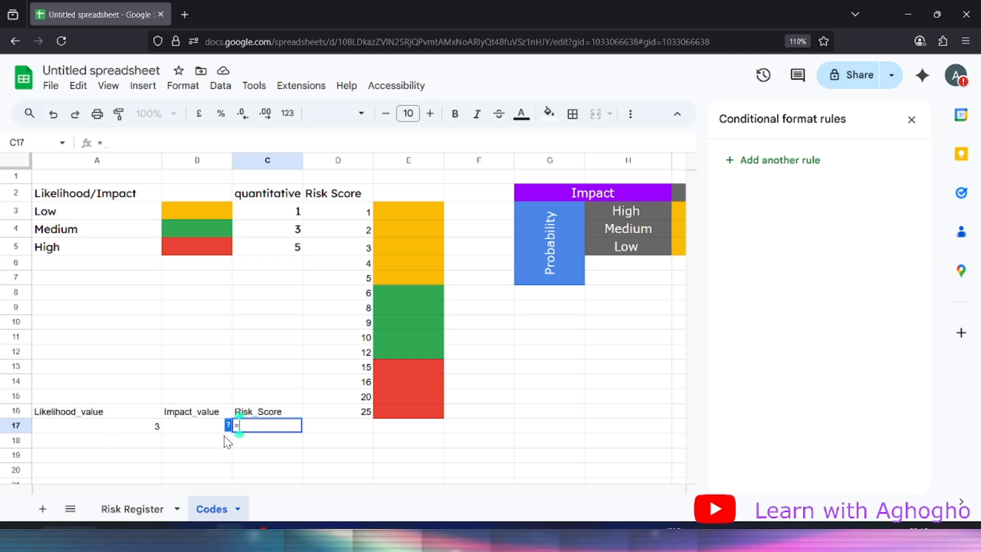
click(112, 434)
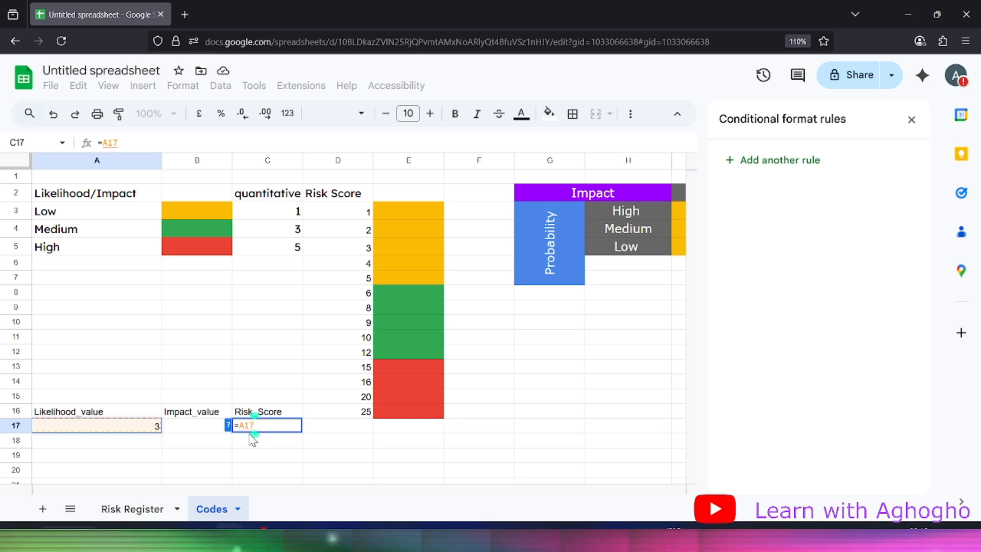
text(*)
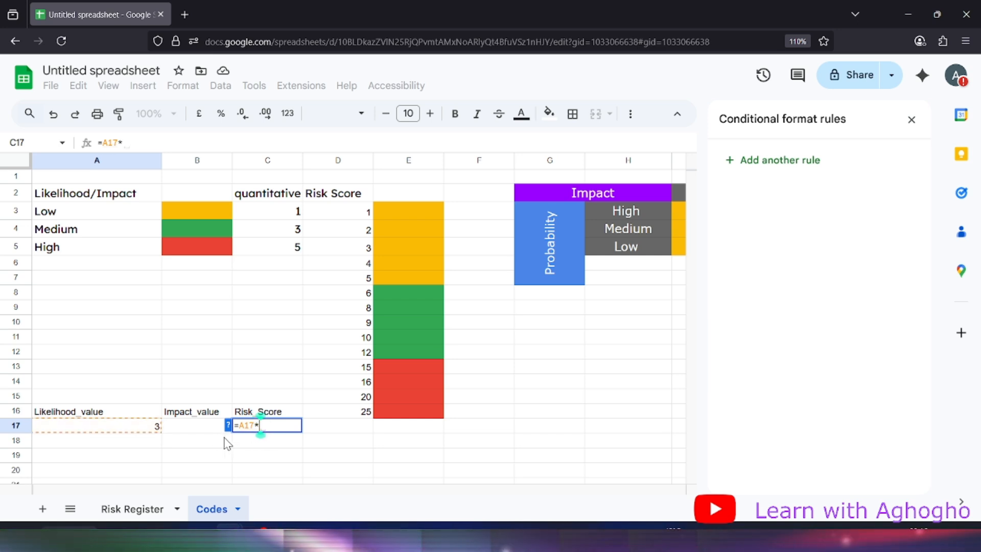
click(204, 429)
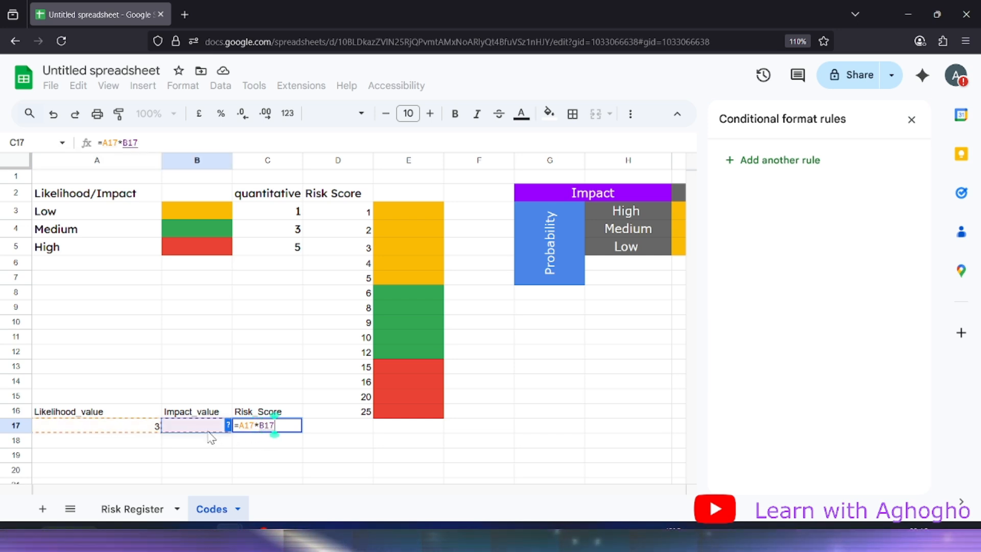
key(Return)
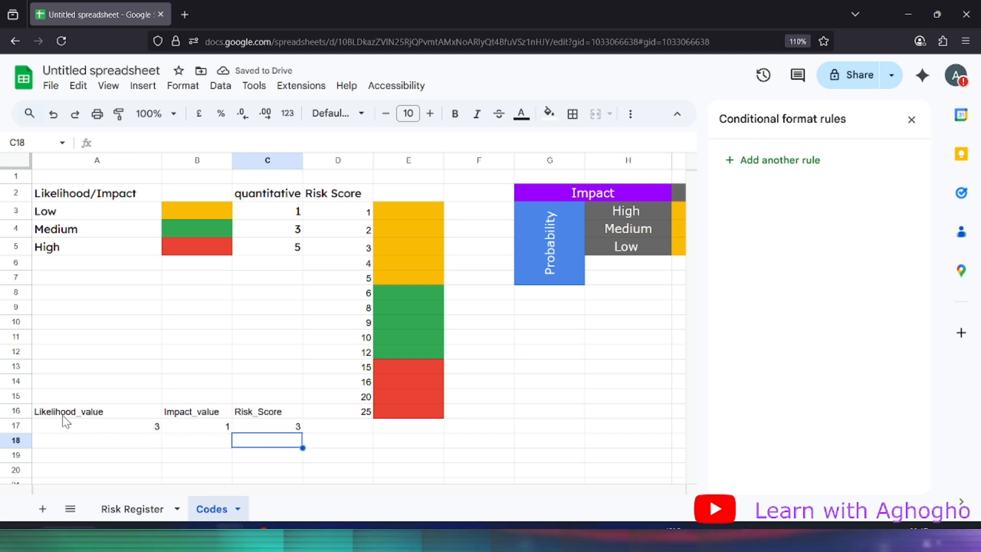
scroll(134, 409, down, 3)
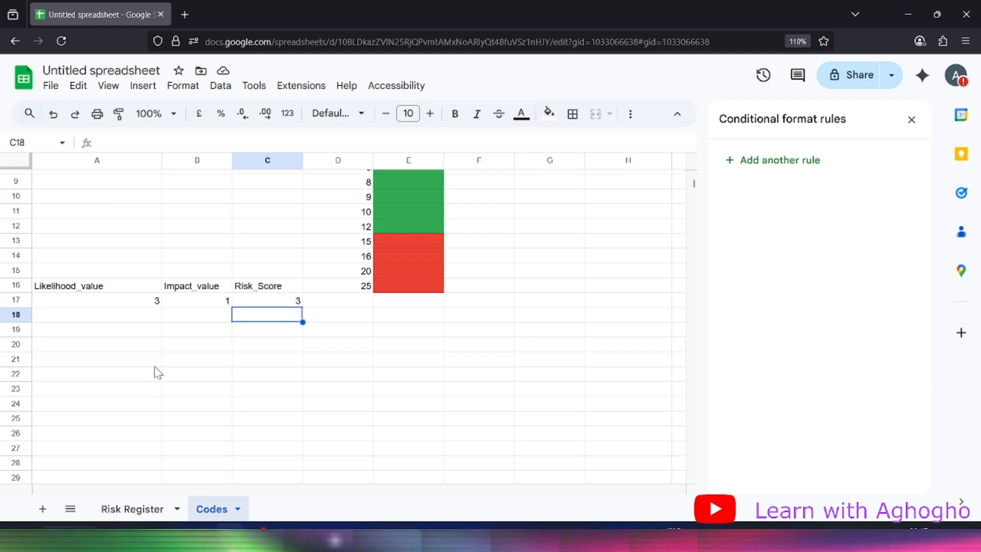
Link the first risk's Risk Score E2 to =Codes!C17, showing 3
click(133, 514)
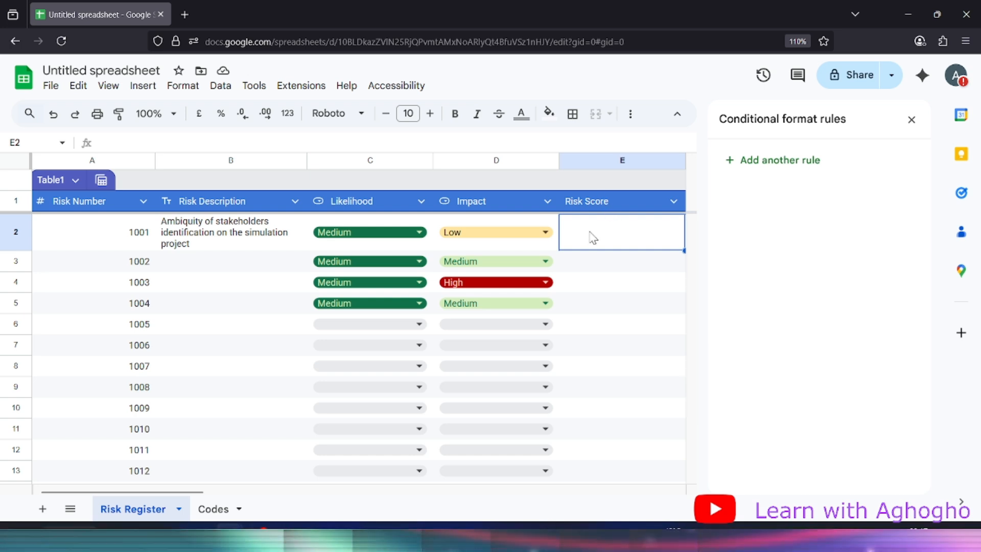
text(=)
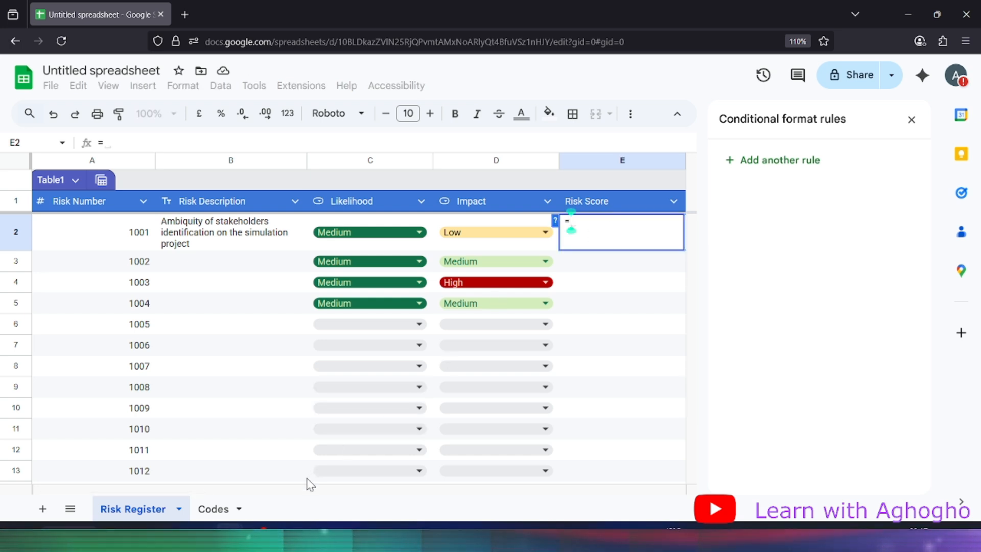
click(214, 509)
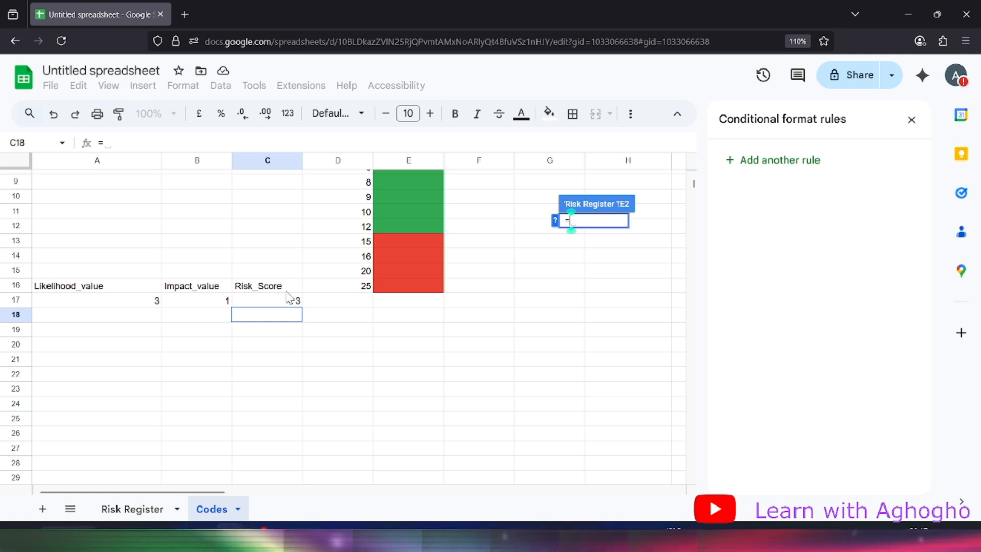
click(297, 302)
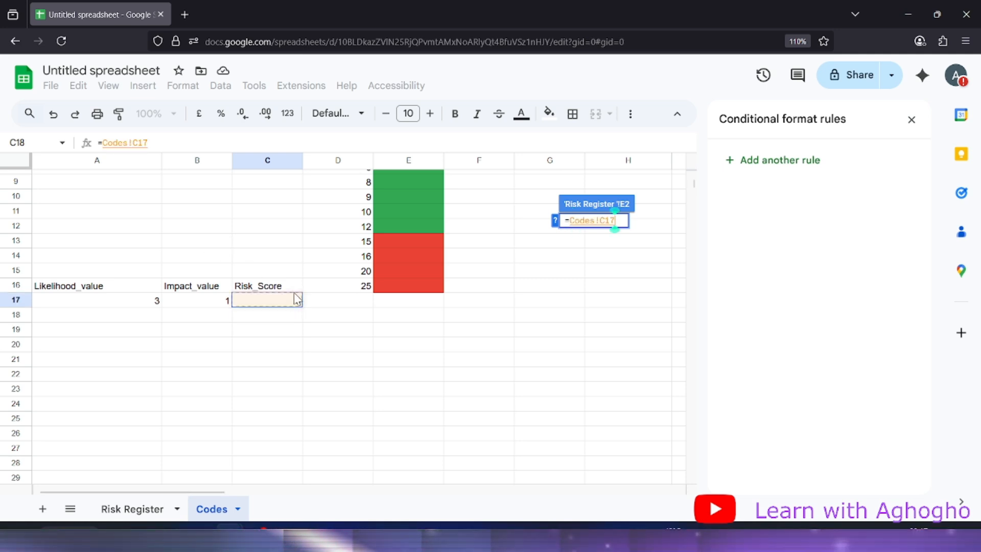
key(Return)
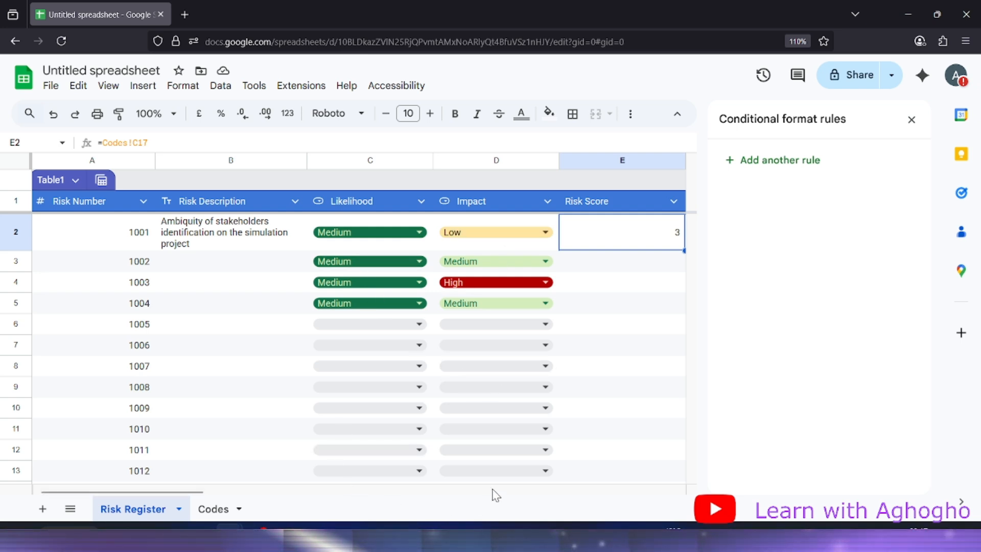
click(214, 513)
click(149, 301)
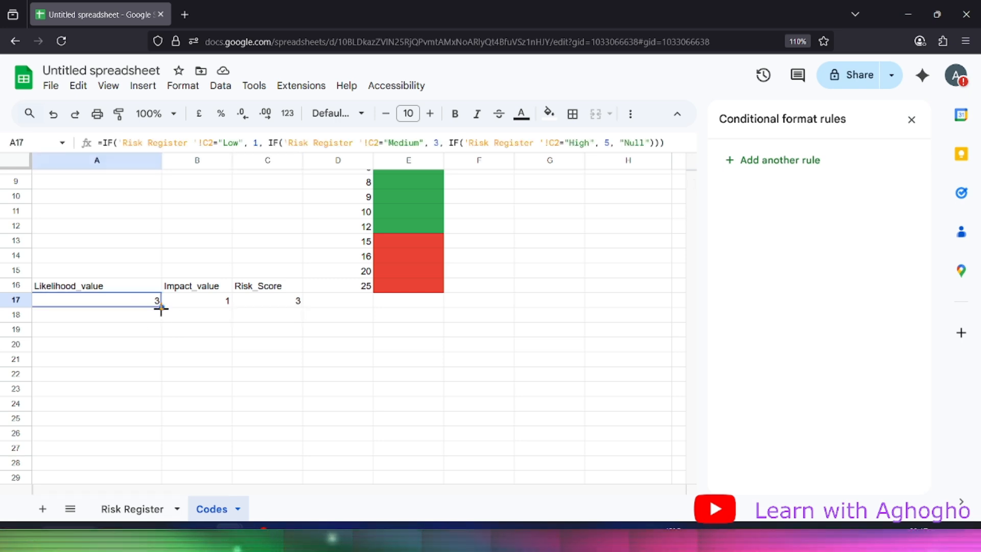
Fill the likelihood formula from A17 down to row 27
drag(161, 308, 164, 483)
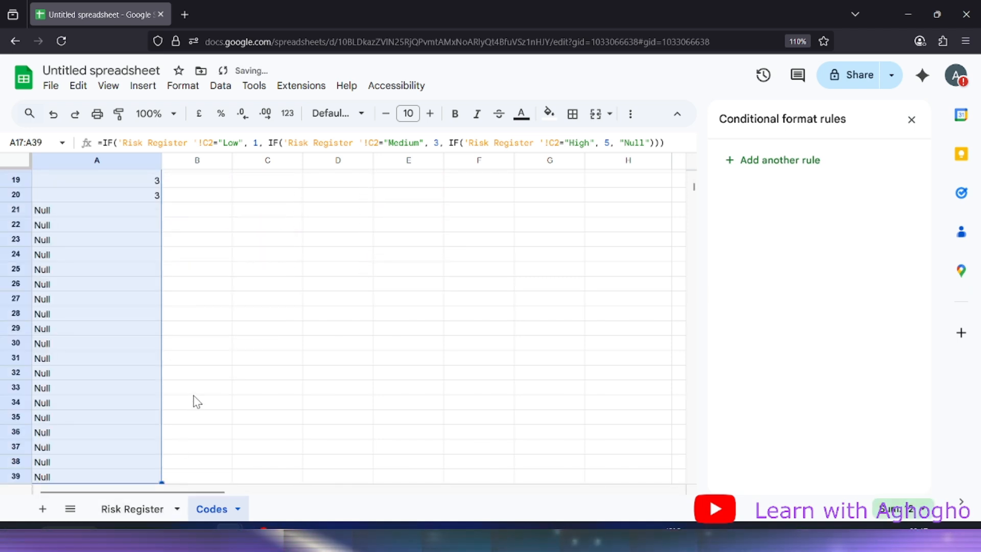
scroll(198, 401, up, 5)
click(227, 418)
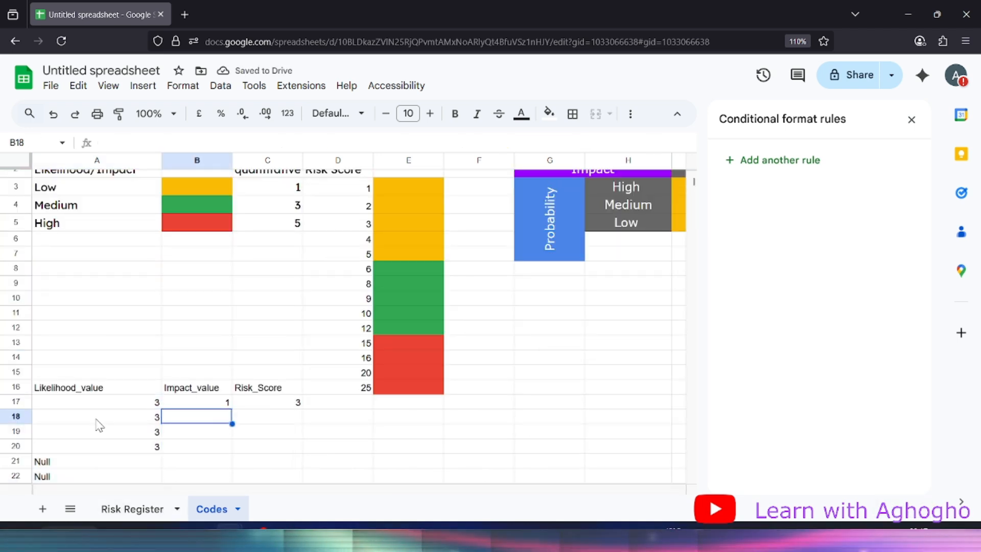
scroll(97, 423, down, 2)
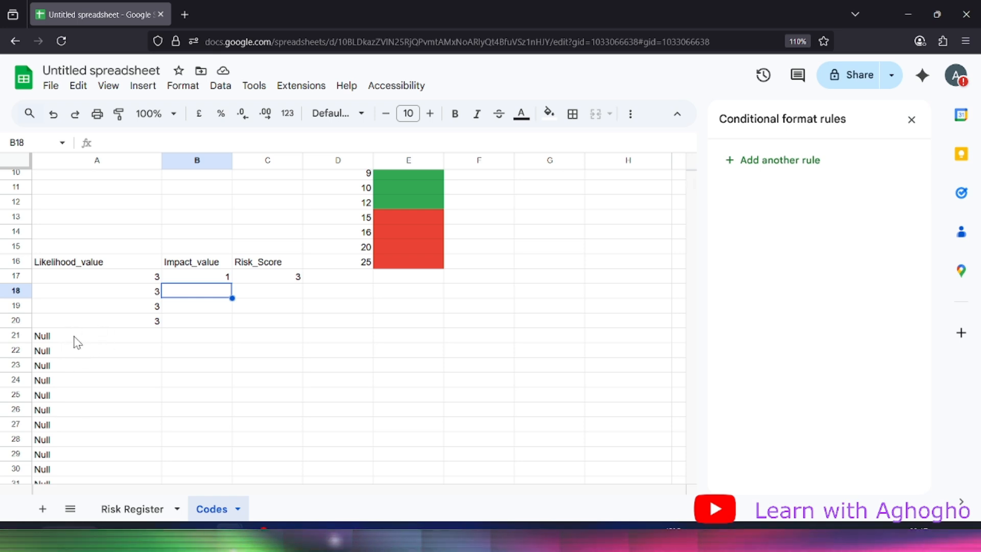
Fill the Impact_value and Risk_Score formulas from B17 and C17 down to row 39
click(207, 277)
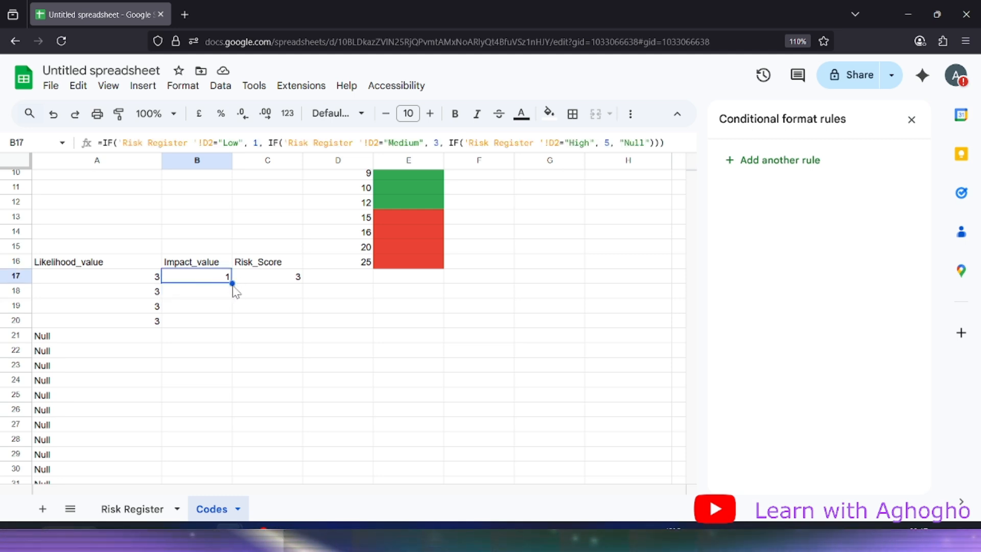
drag(232, 282, 232, 379)
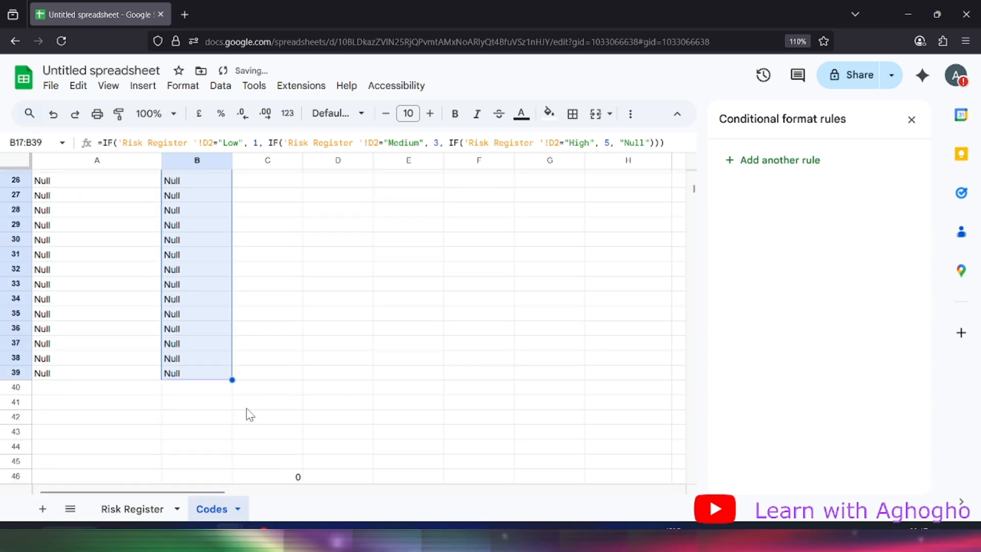
scroll(207, 378, up, 5)
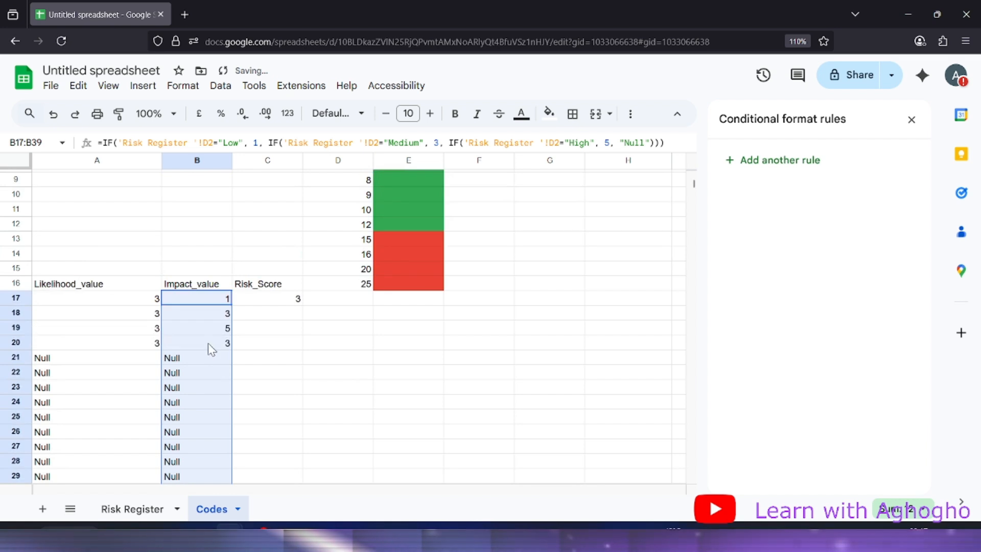
click(281, 299)
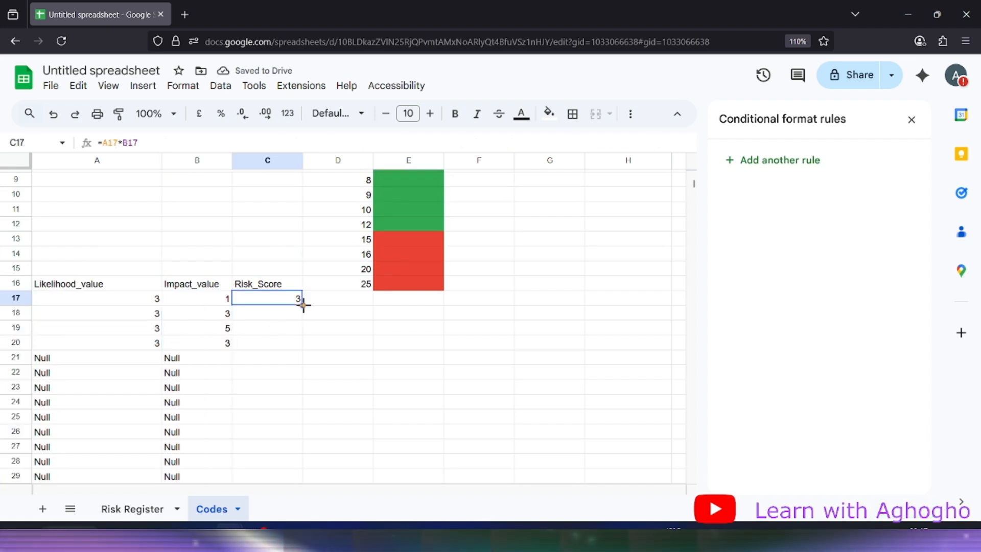
drag(303, 305, 300, 404)
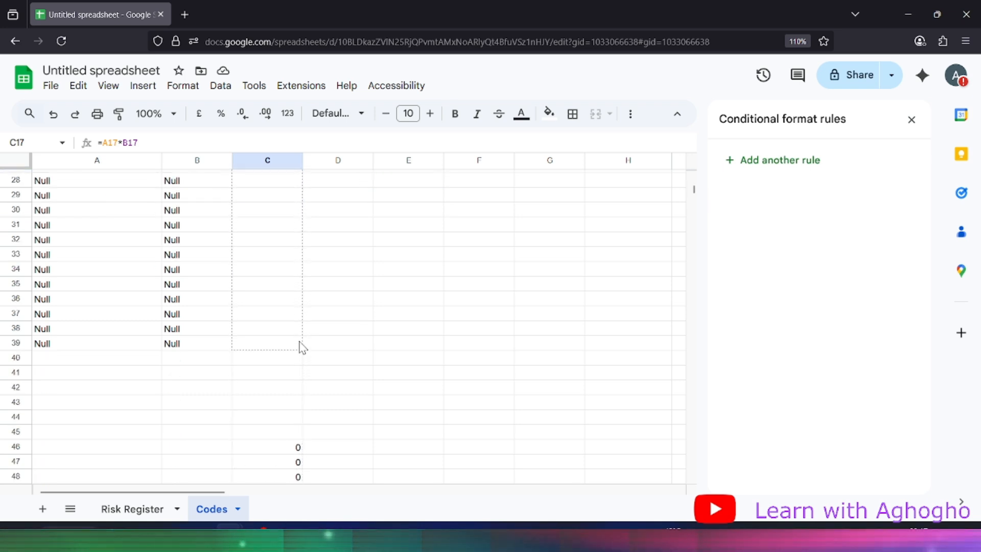
drag(301, 348, 297, 352)
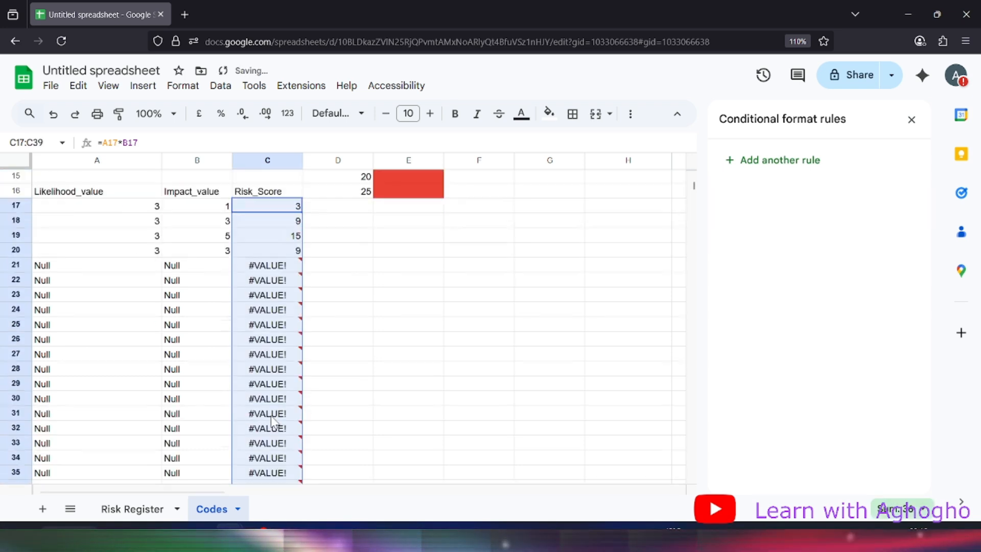
scroll(273, 422, up, 2)
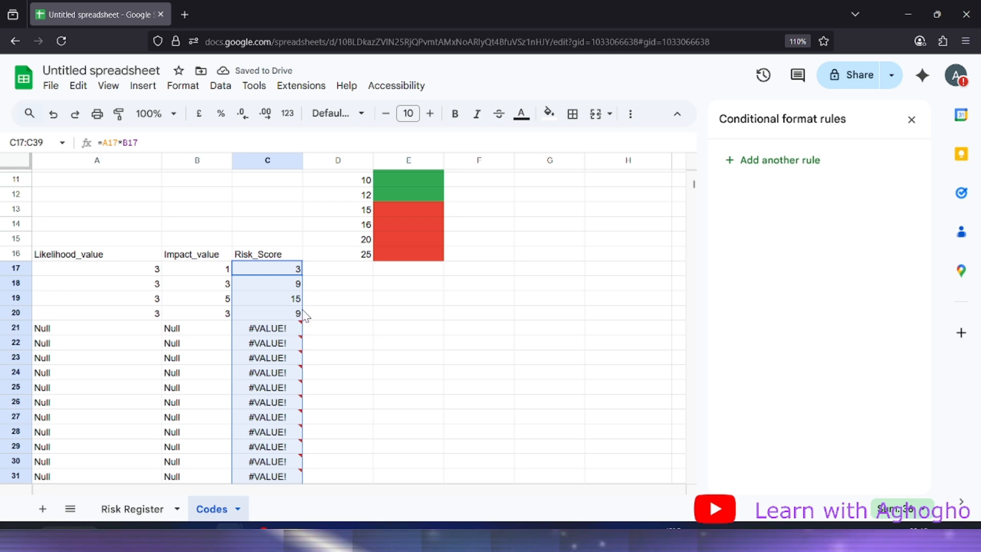
mouse_move(288, 346)
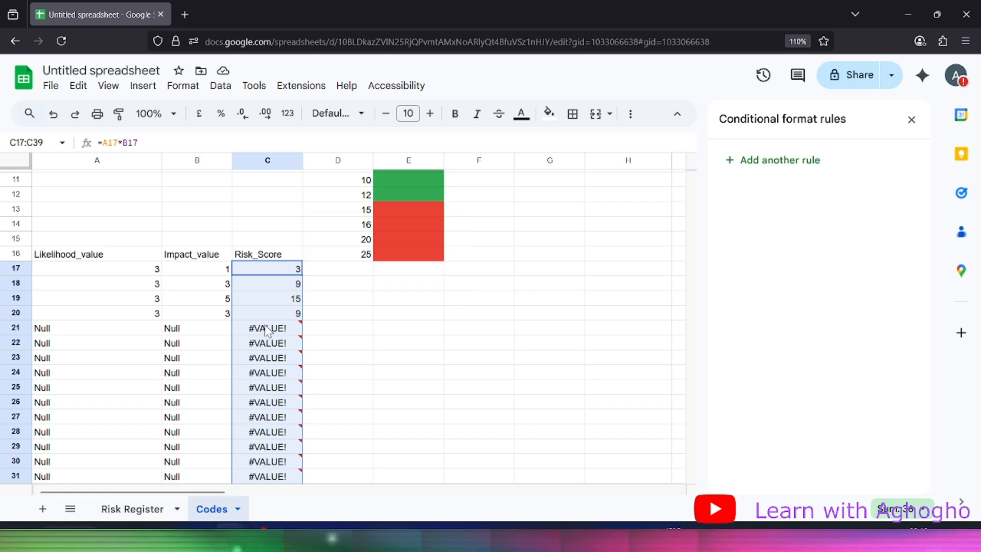
mouse_move(265, 329)
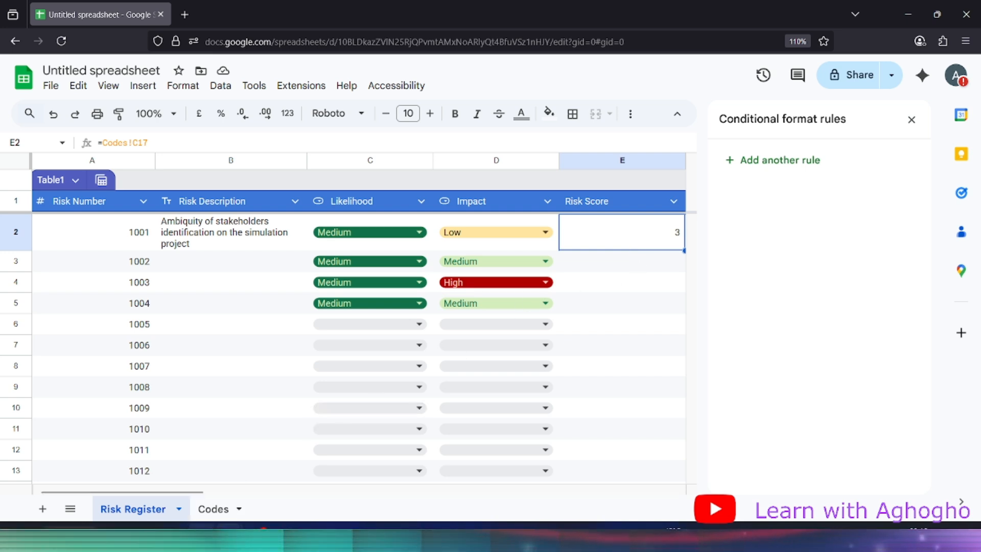
Open conditional formatting for the Risk Score cell E2 on the Risk Register
click(219, 515)
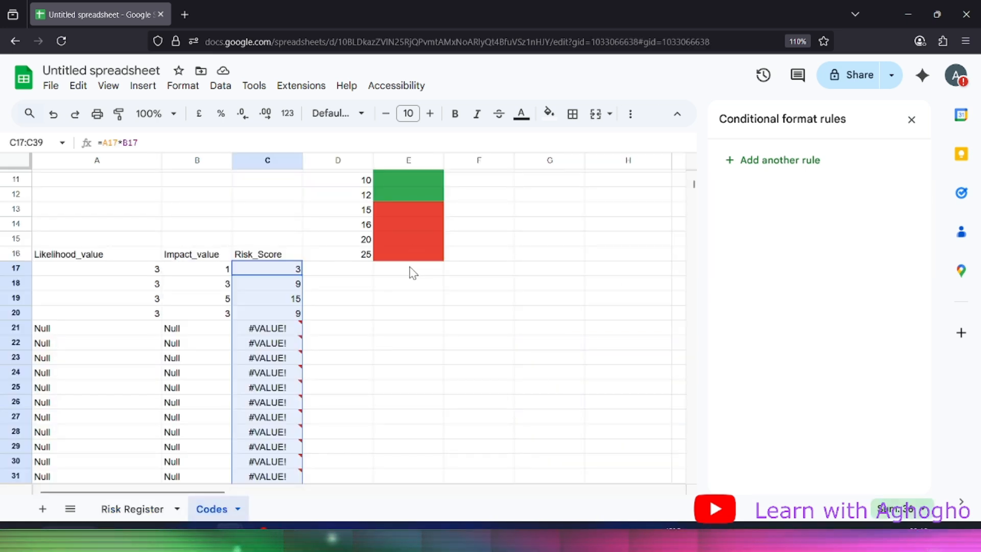
scroll(409, 269, up, 3)
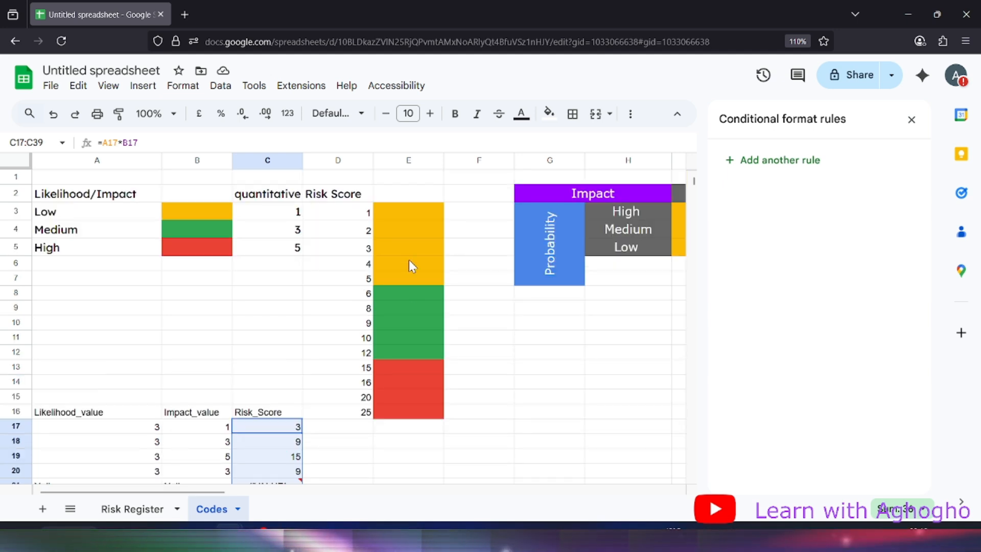
click(123, 510)
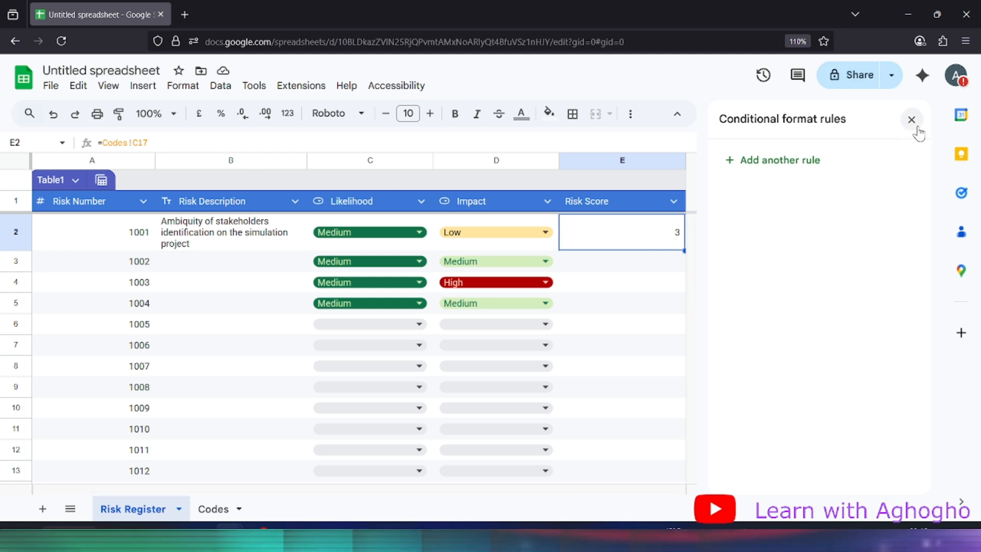
click(183, 86)
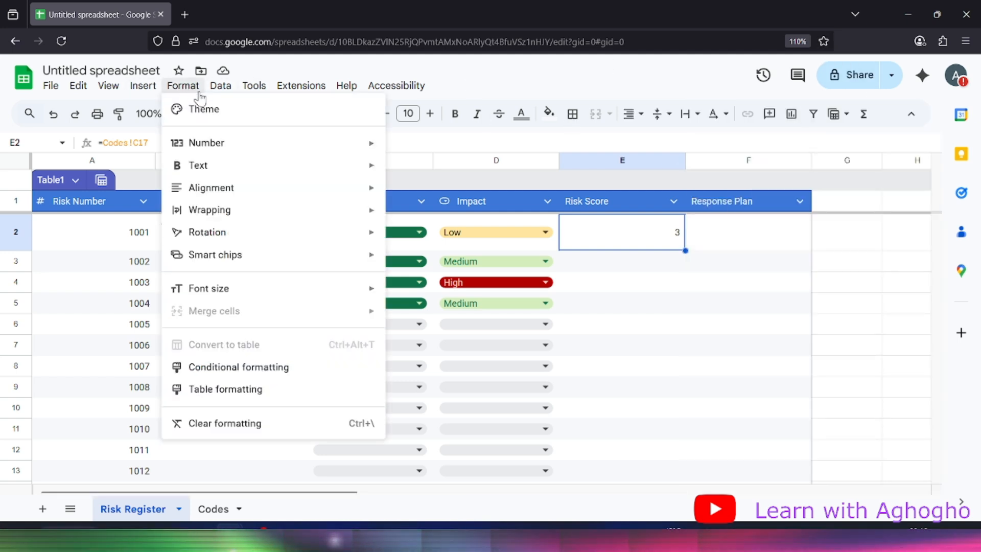
click(276, 372)
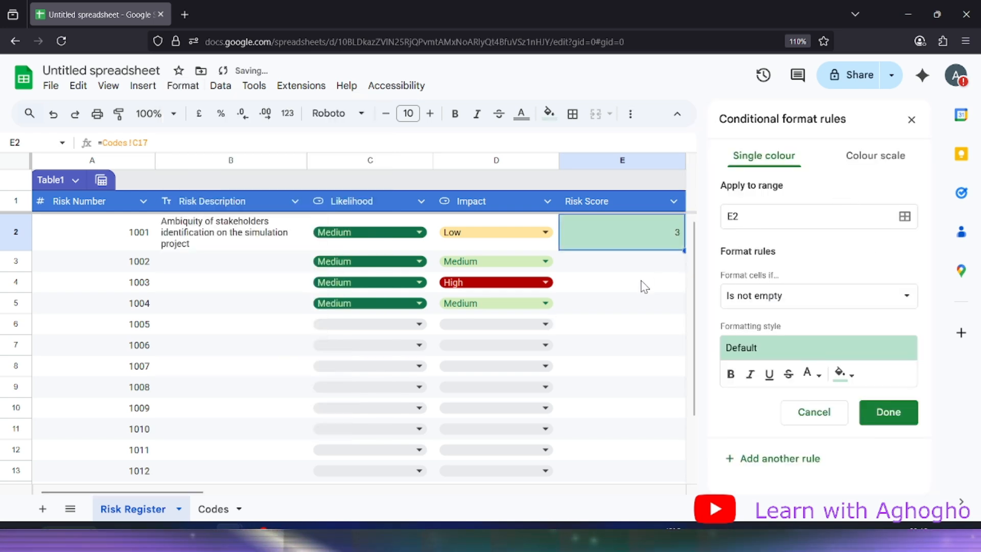
Set the rule condition to Is between 1 and 5
click(810, 299)
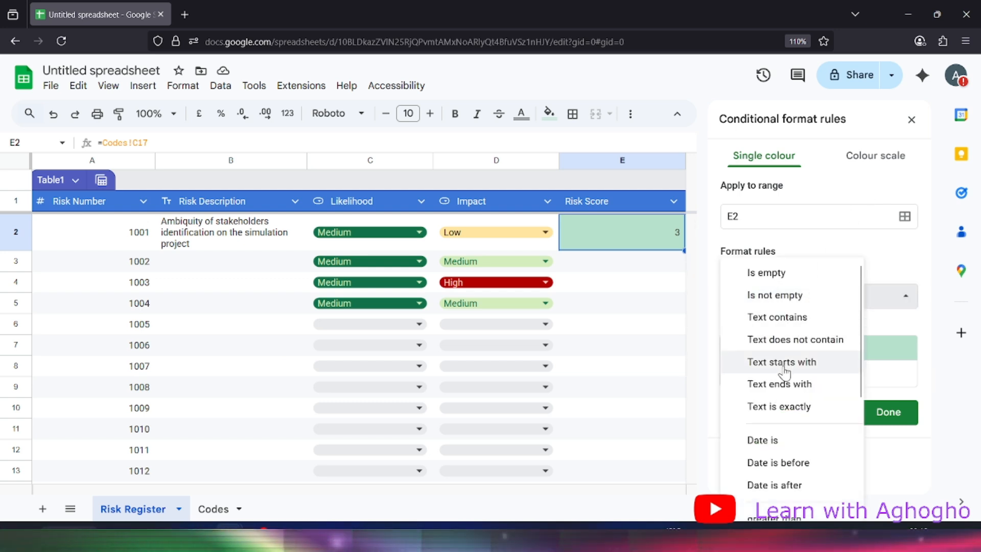
scroll(791, 368, down, 2)
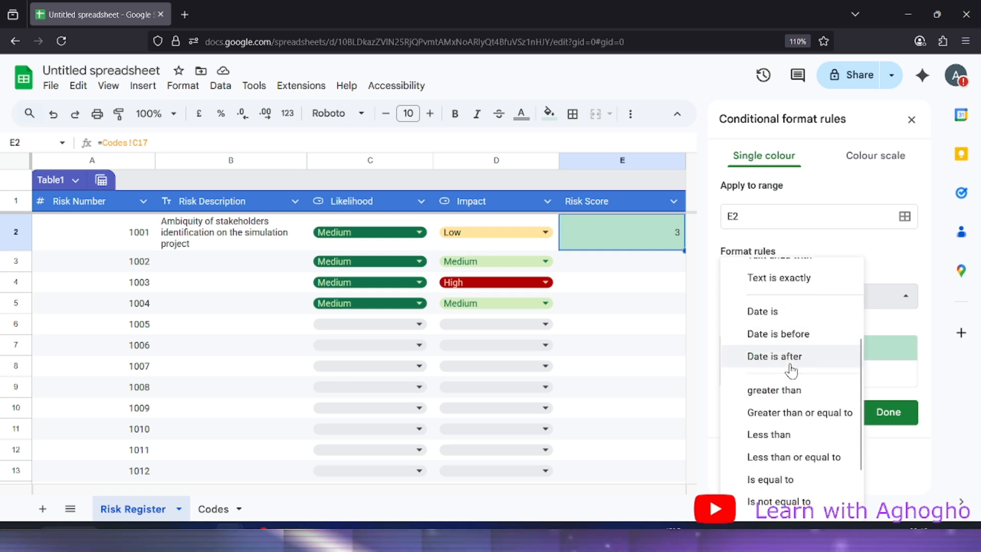
scroll(802, 381, down, 1)
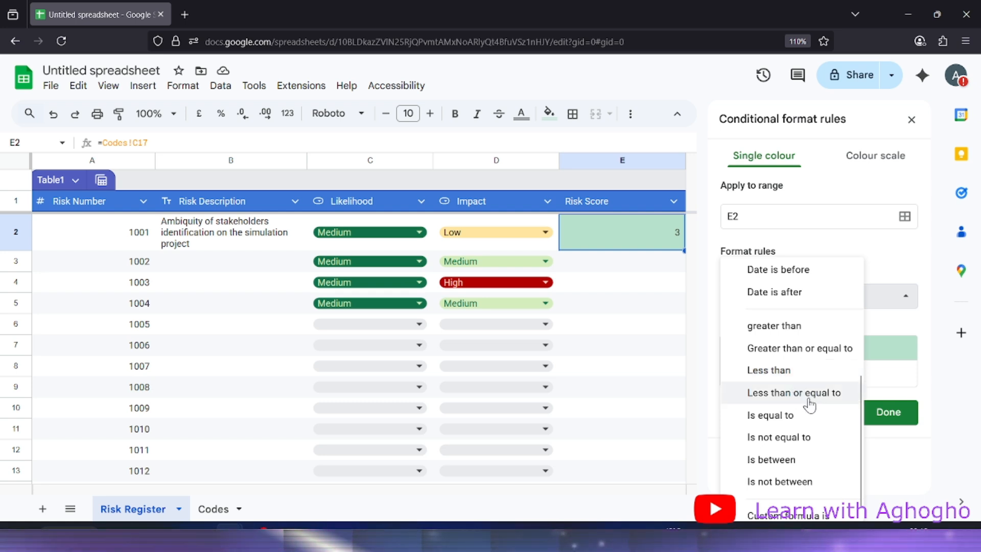
scroll(810, 405, down, 1)
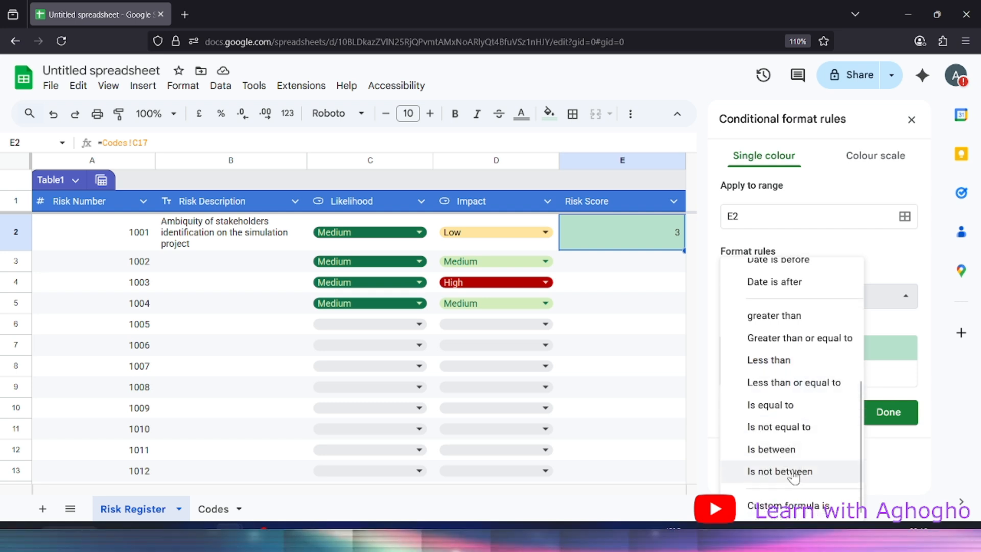
click(793, 451)
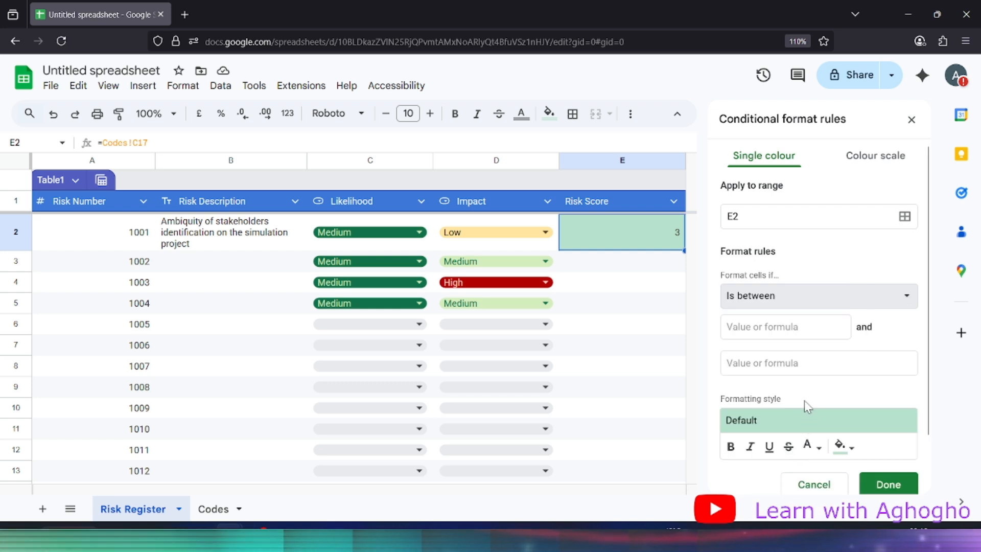
click(781, 323)
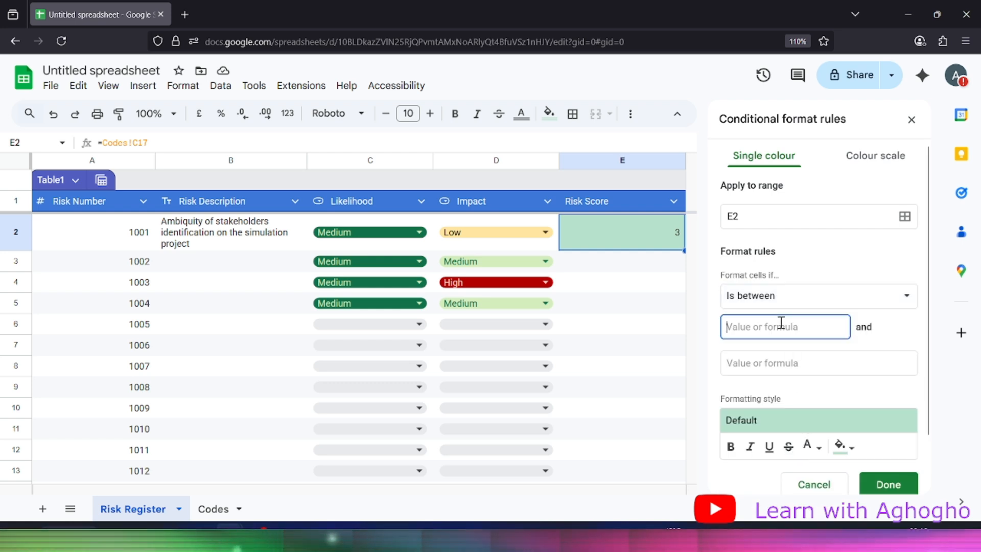
text(1)
click(779, 366)
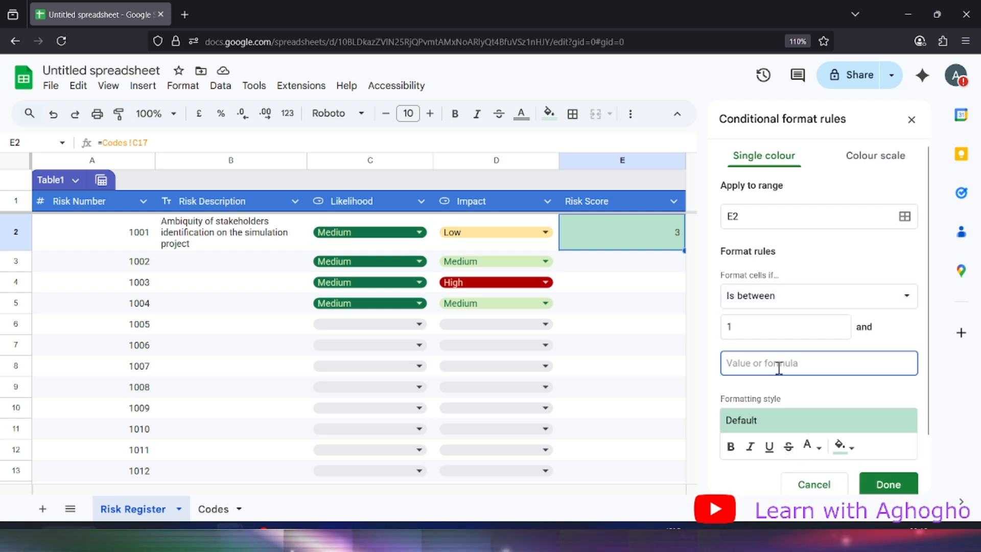
Give the 1–5 rule a yellow fill and save it
click(852, 450)
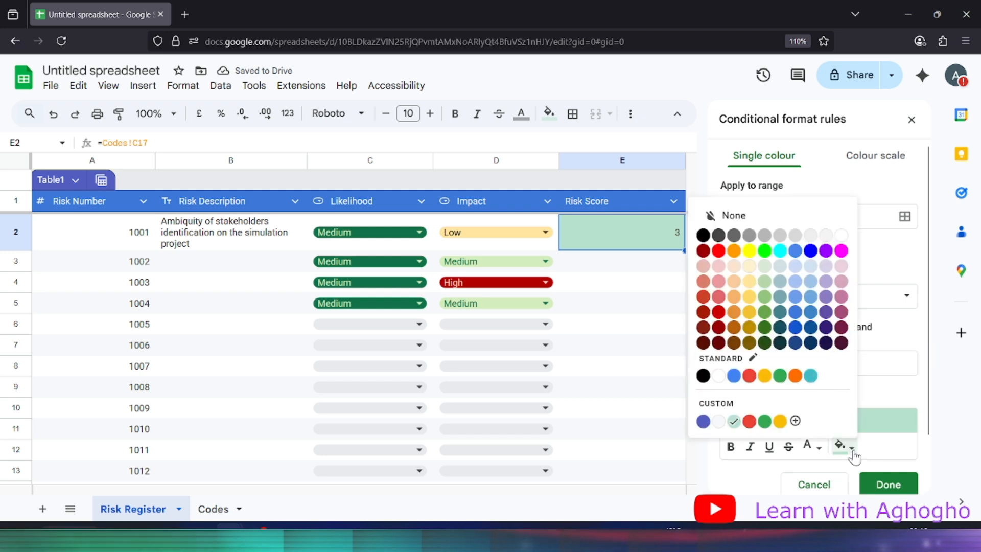
click(875, 375)
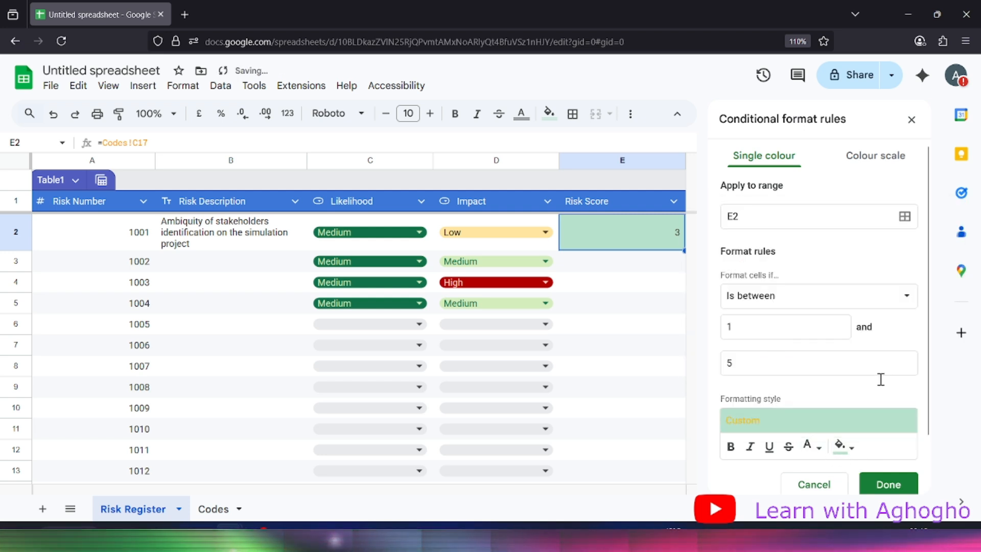
click(851, 452)
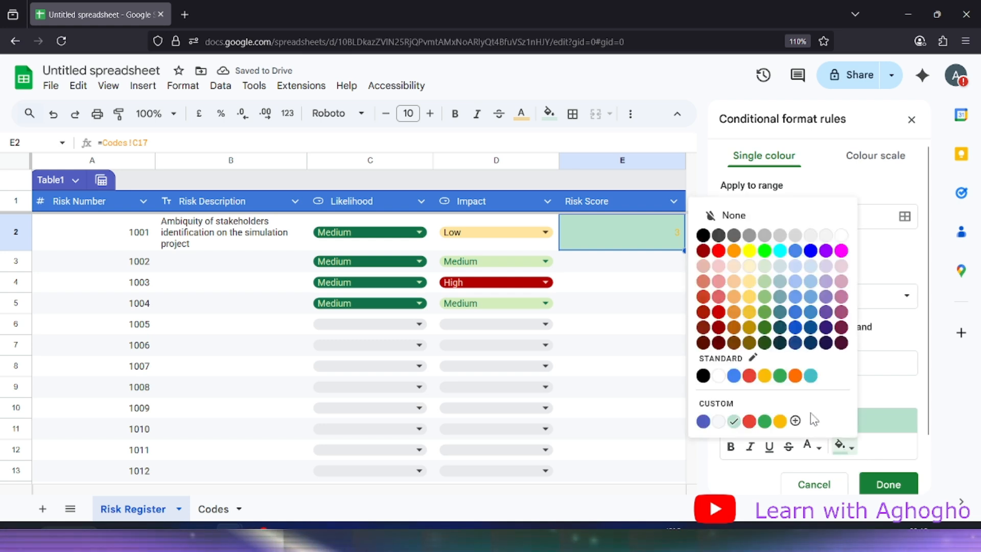
click(765, 376)
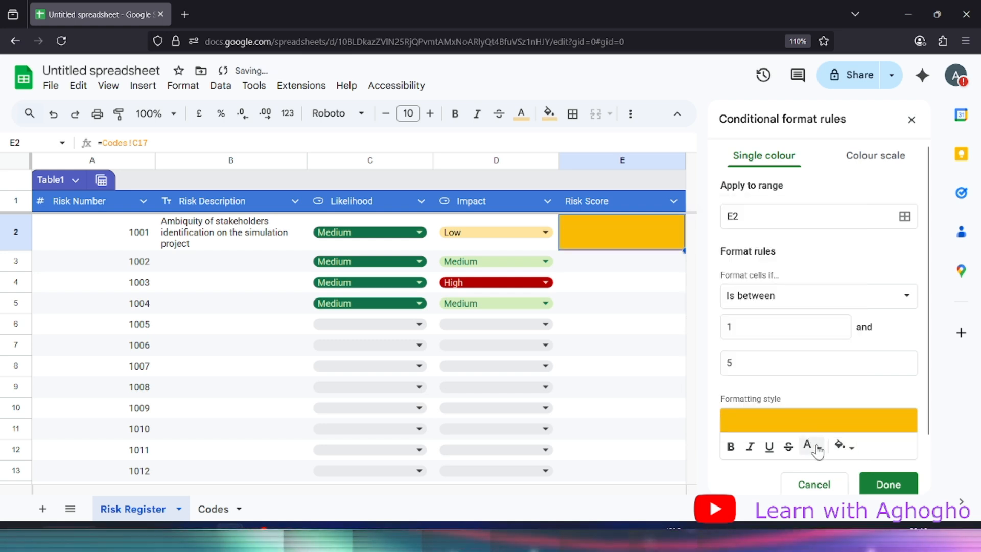
click(818, 448)
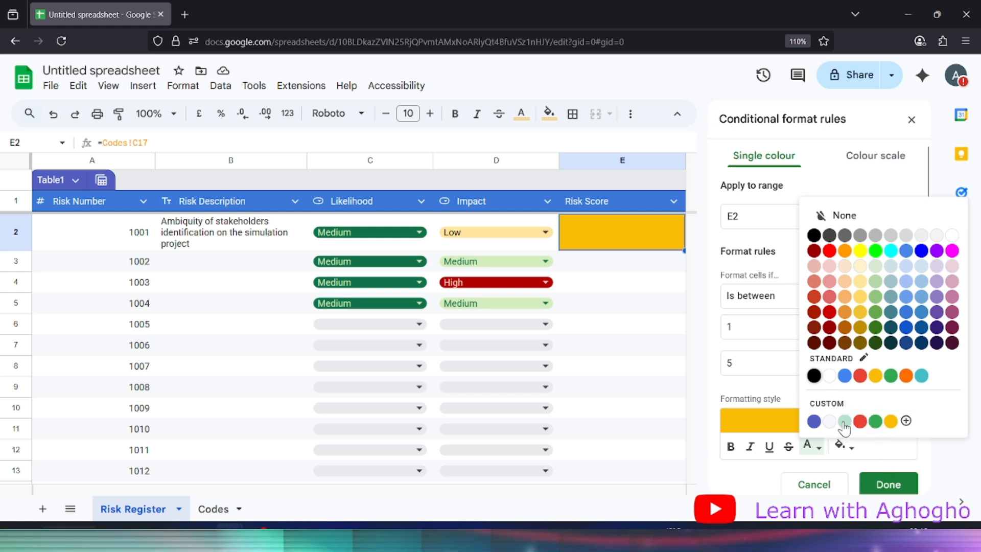
click(885, 484)
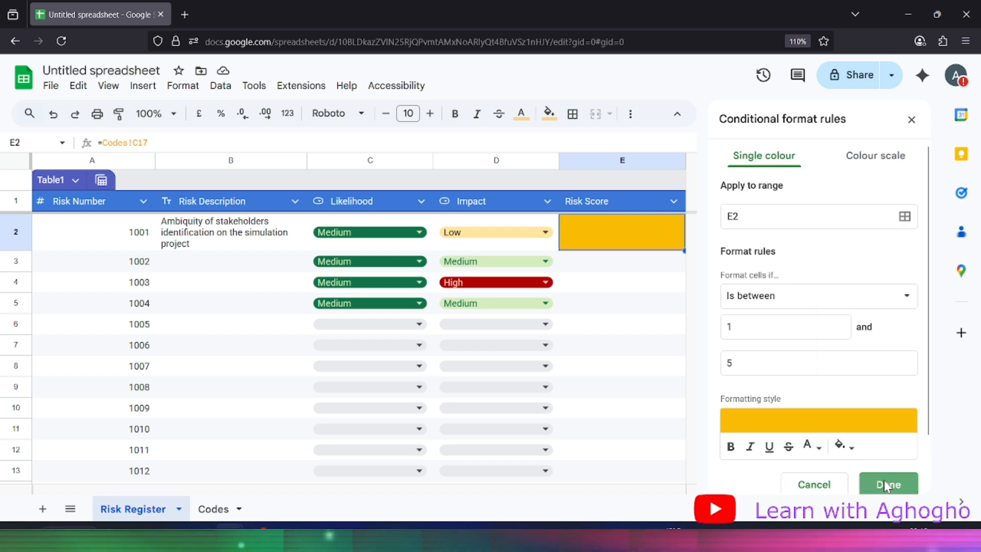
click(885, 484)
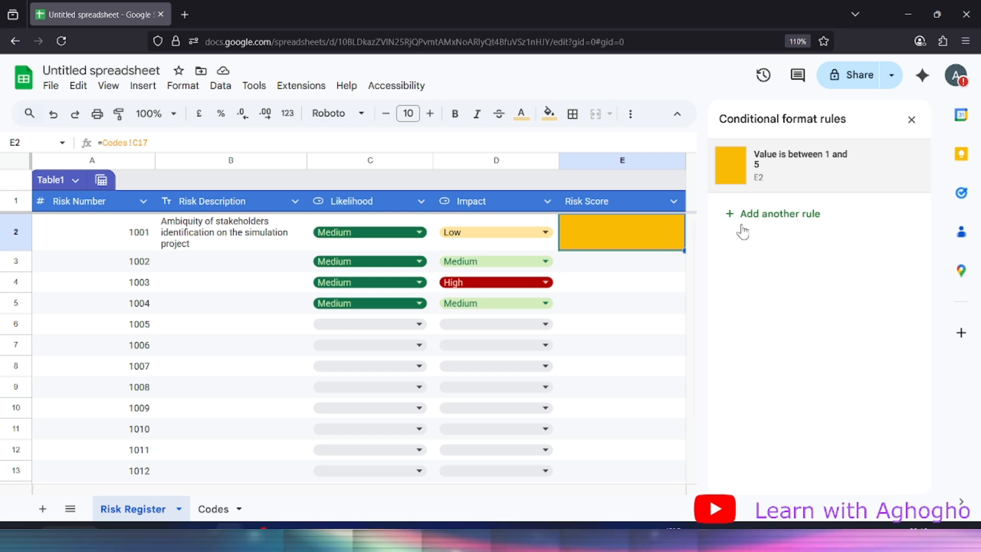
Add a second E2 rule filling values between 6 and 12 green
click(763, 214)
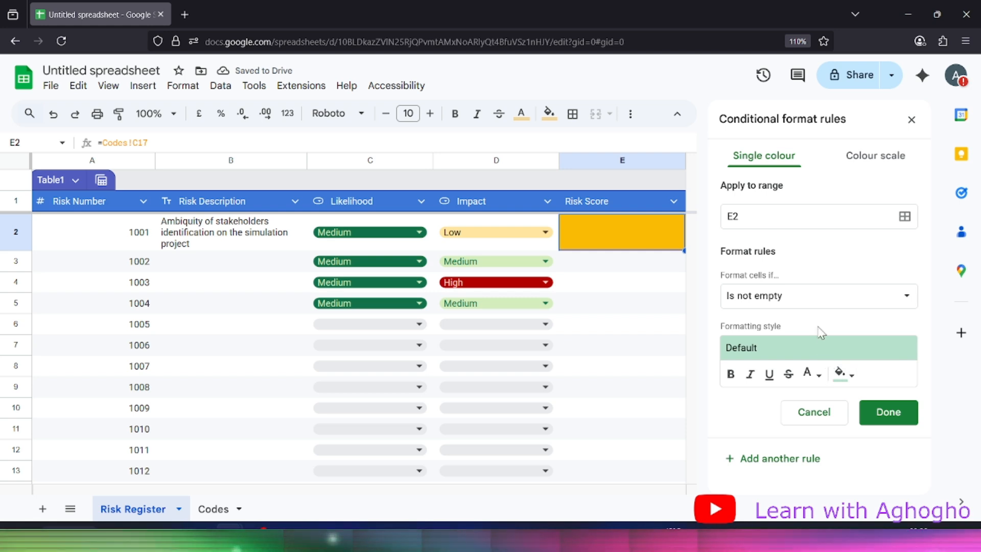
click(827, 307)
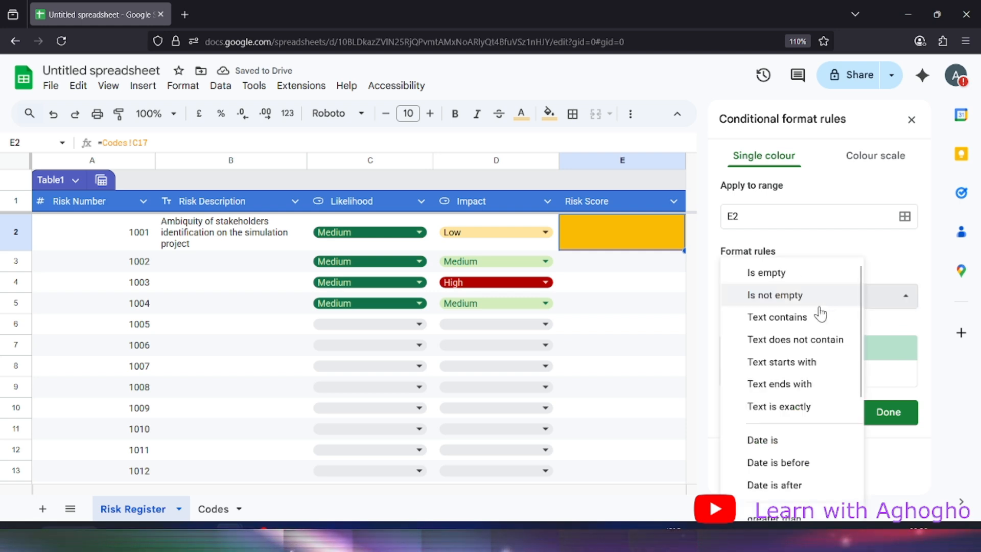
scroll(777, 405, down, 4)
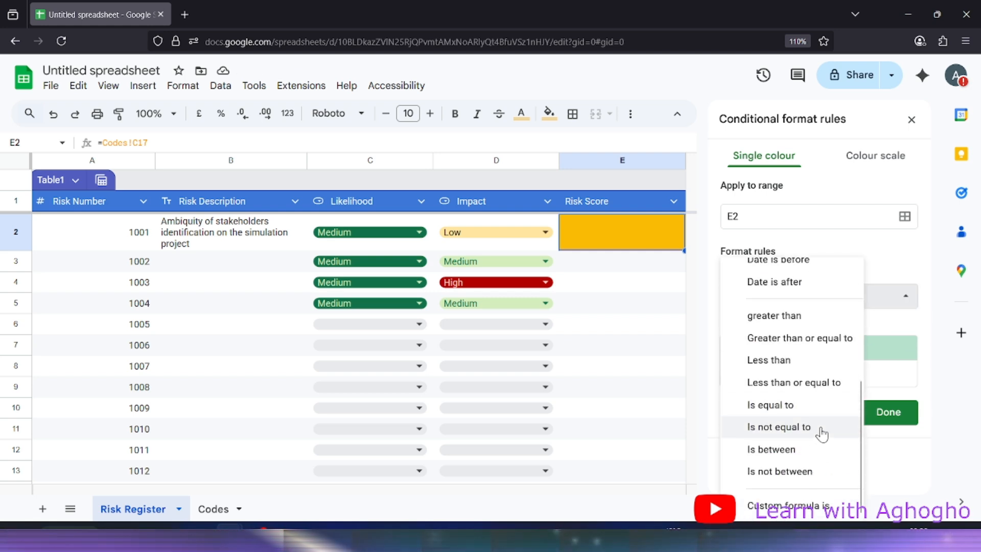
click(793, 454)
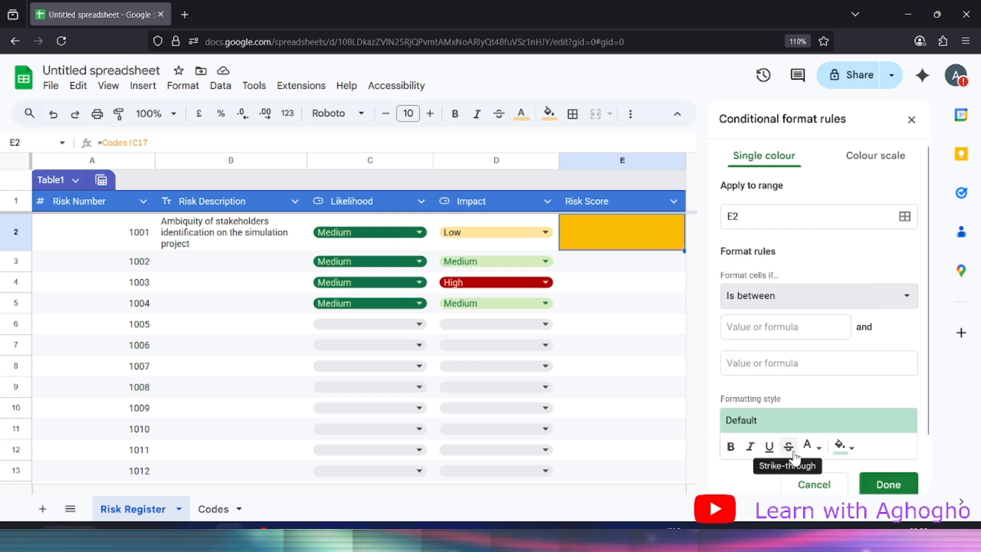
click(770, 332)
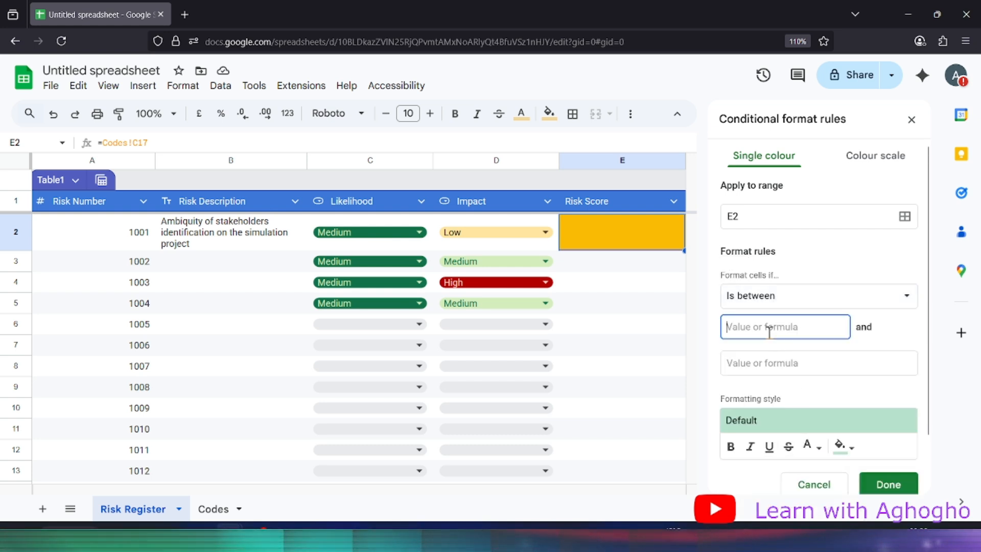
text(6)
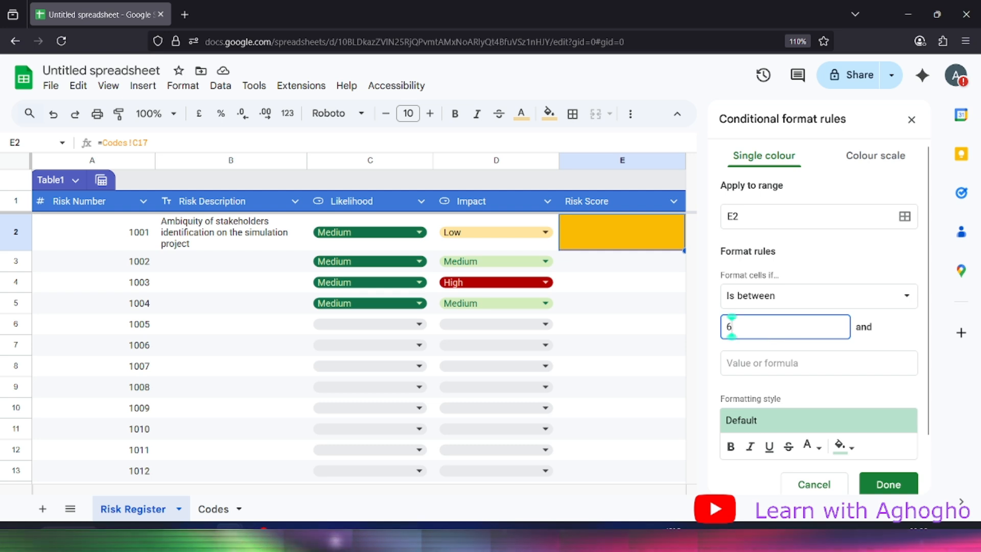
click(777, 364)
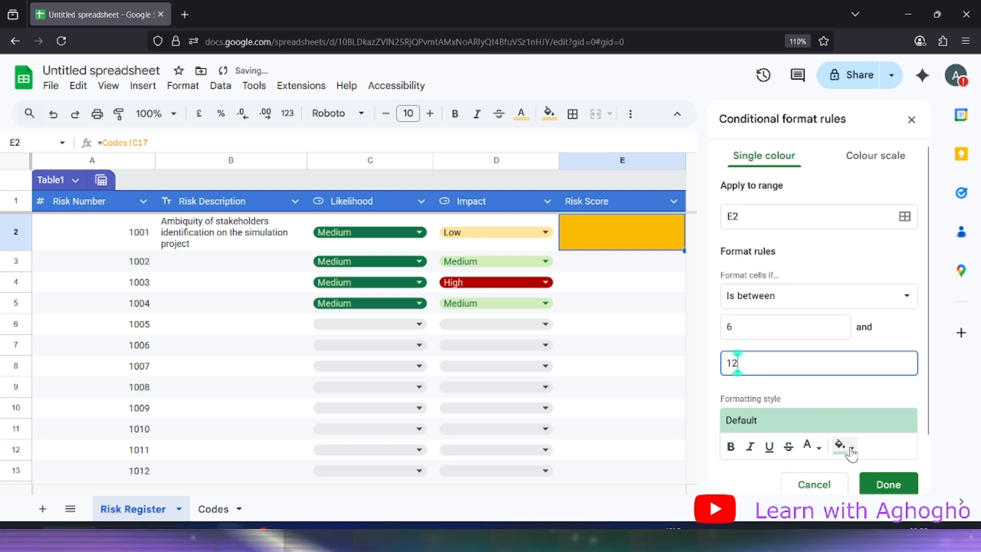
click(843, 445)
click(784, 376)
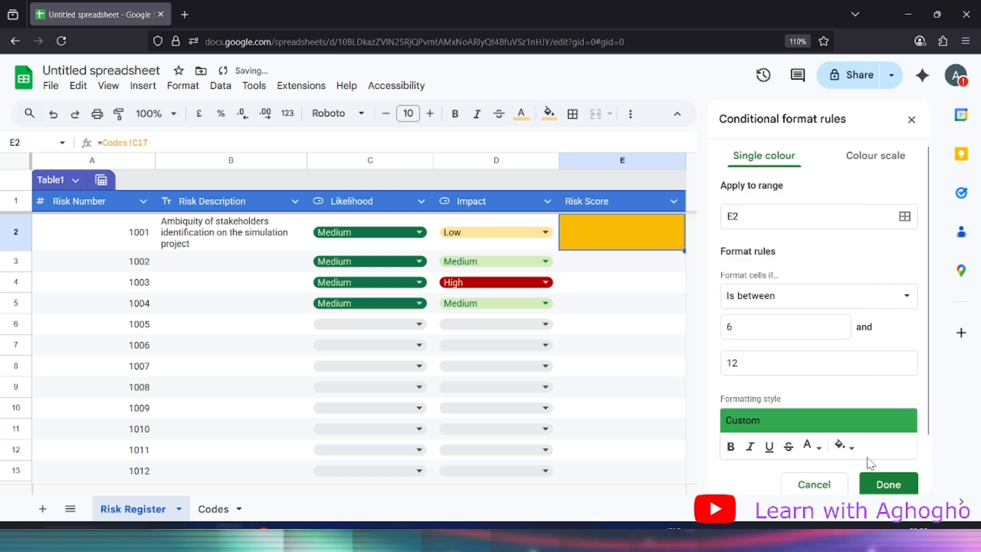
click(889, 483)
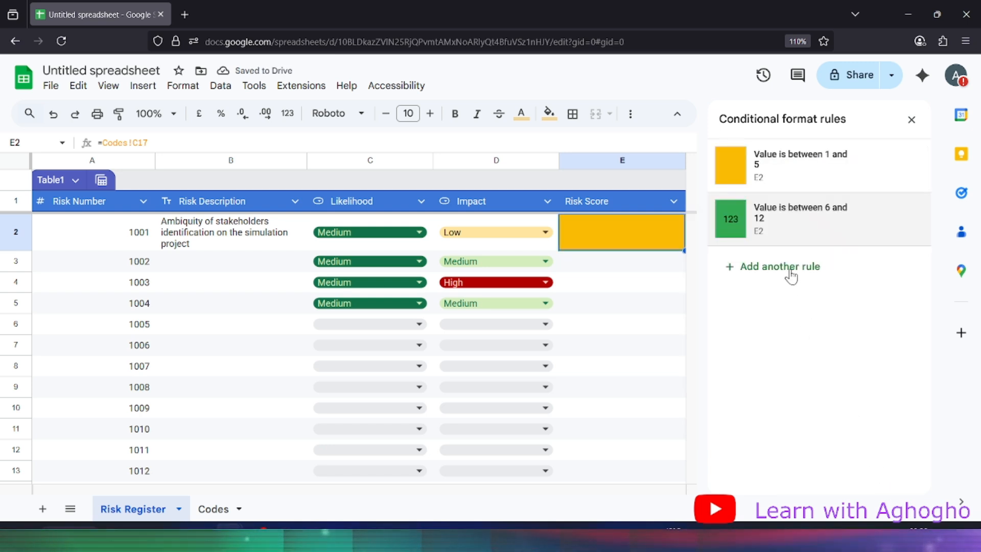
Add a third E2 rule filling Risk Scores greater than 12 red
click(739, 266)
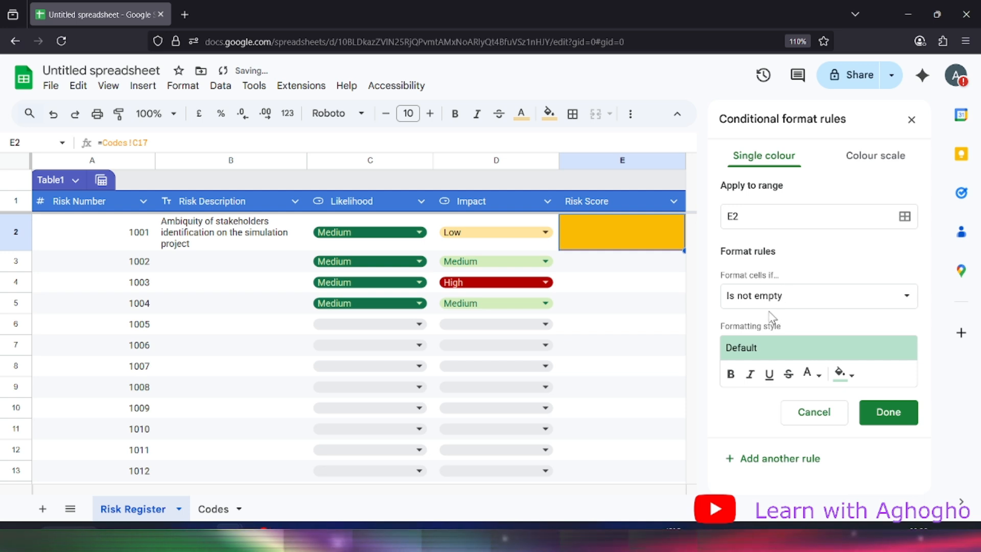
click(772, 304)
scroll(776, 442, down, 3)
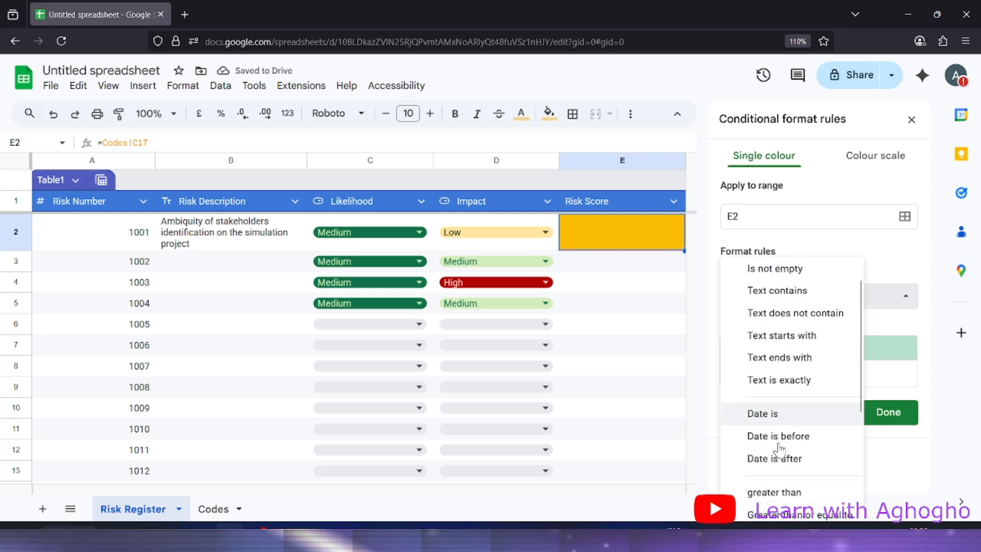
scroll(780, 448, down, 1)
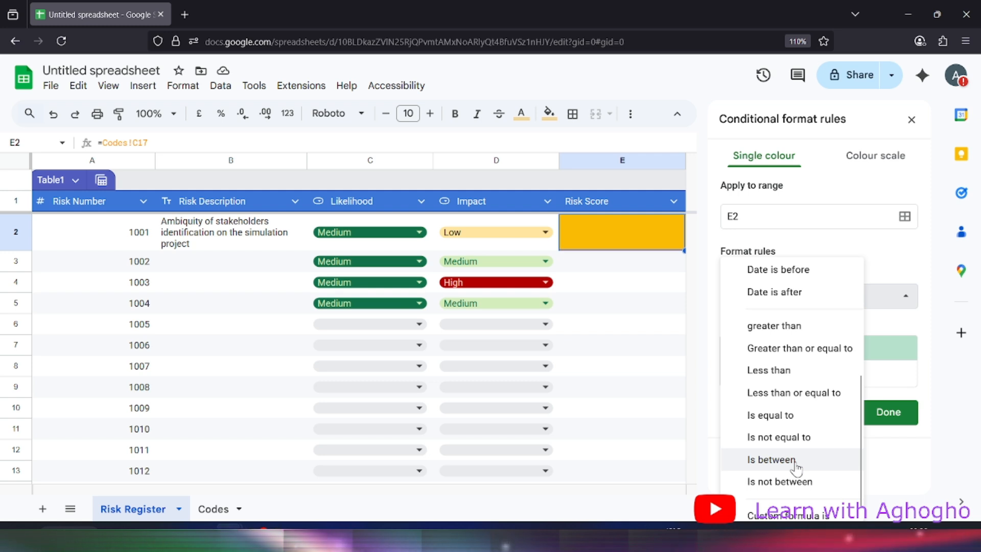
click(791, 327)
click(764, 330)
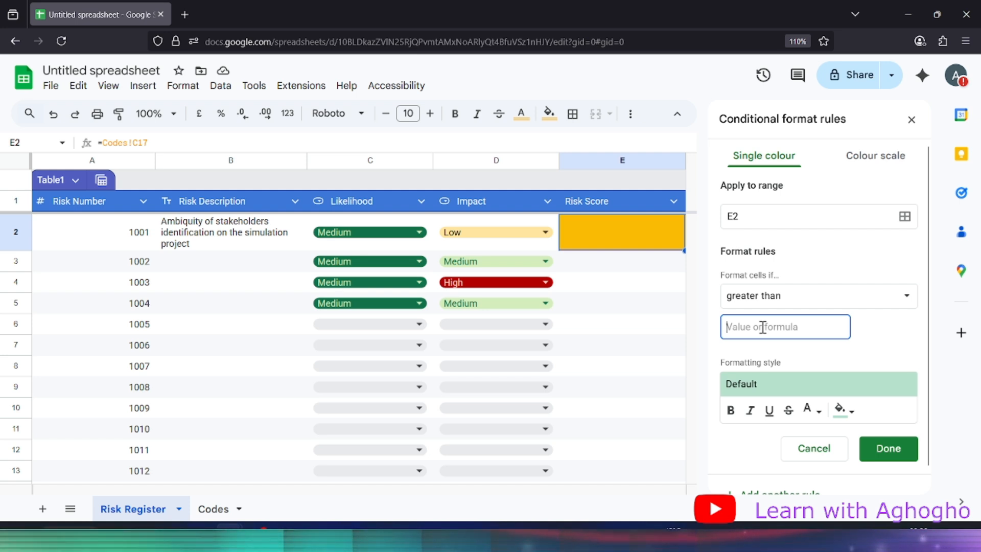
text(12)
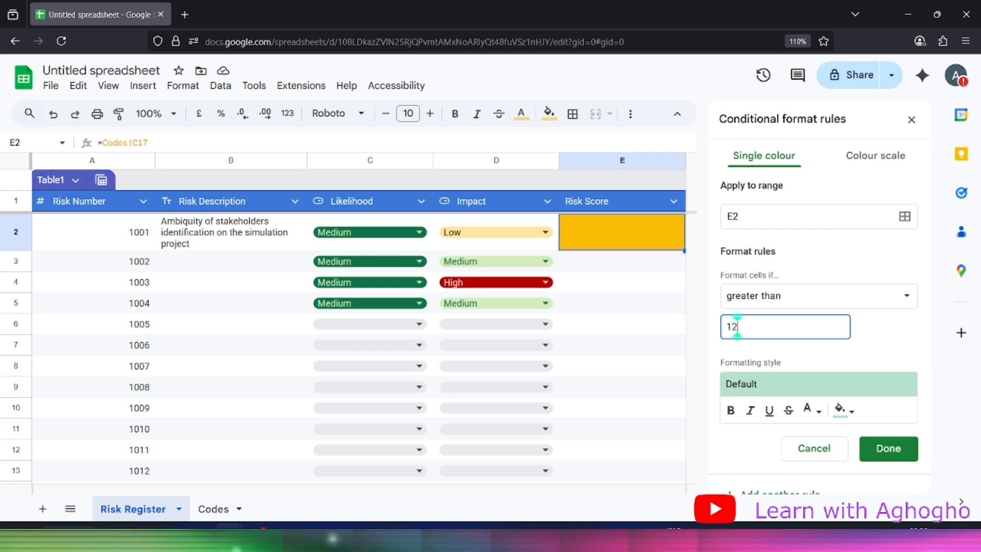
click(852, 416)
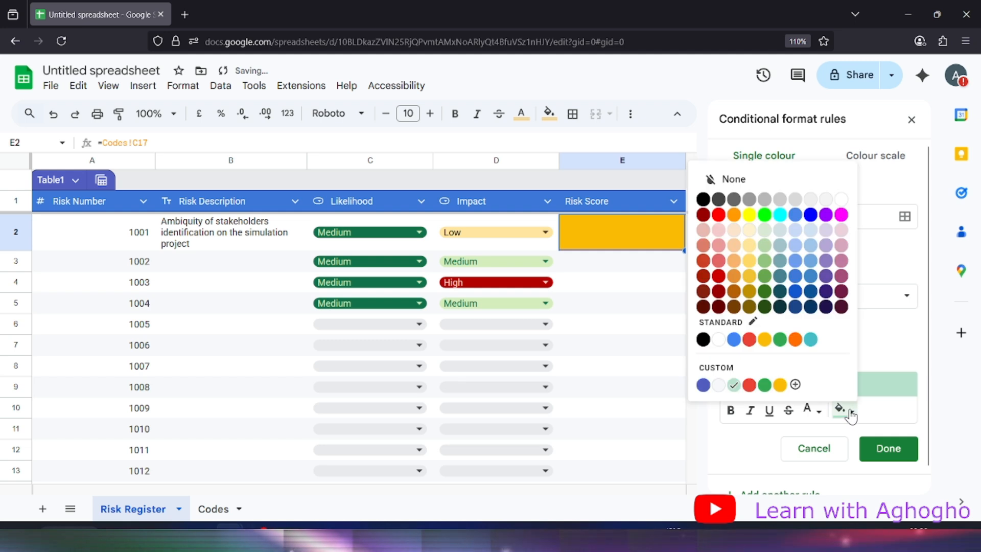
click(749, 340)
click(889, 449)
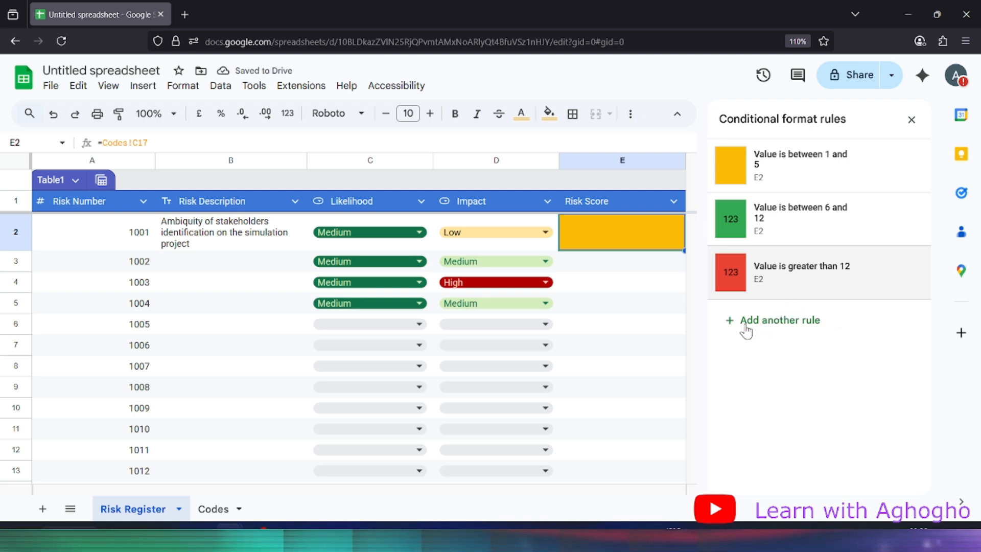
Add a fourth E2 rule giving empty Risk Score cells a white fill
click(735, 332)
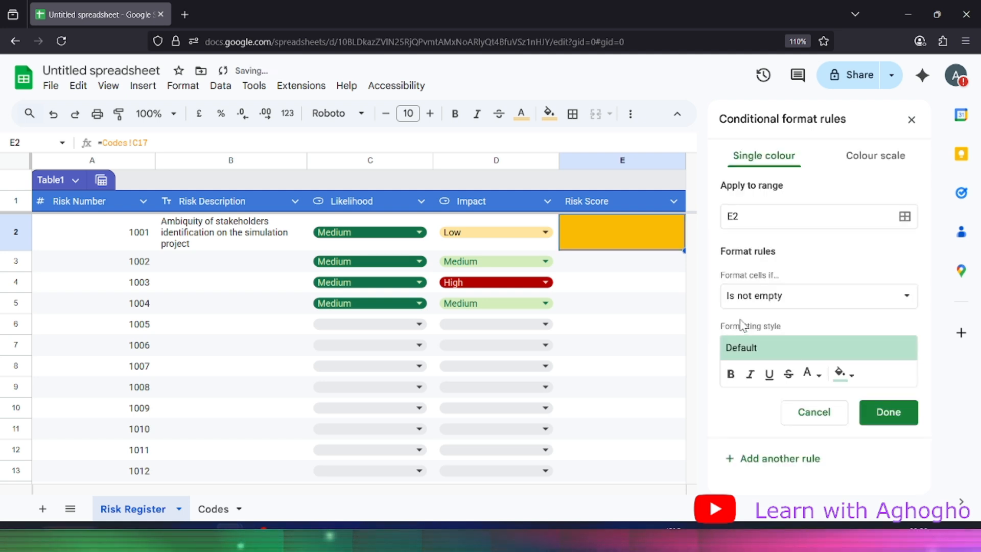
click(792, 305)
click(779, 272)
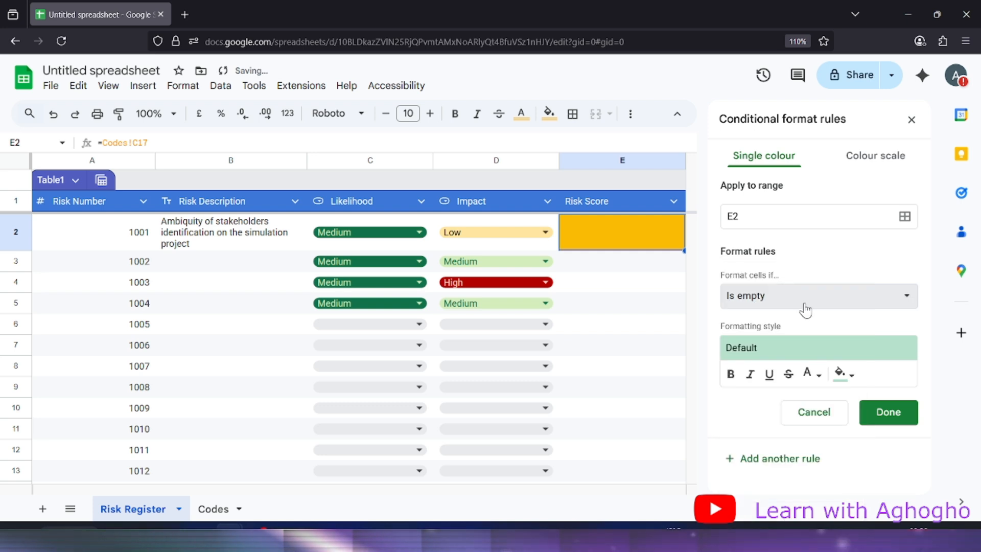
click(850, 376)
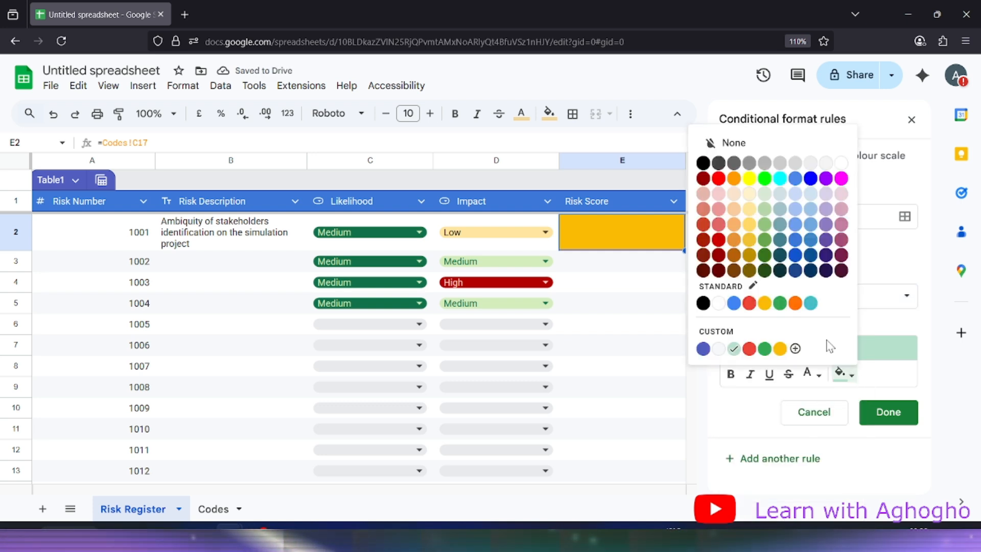
click(719, 303)
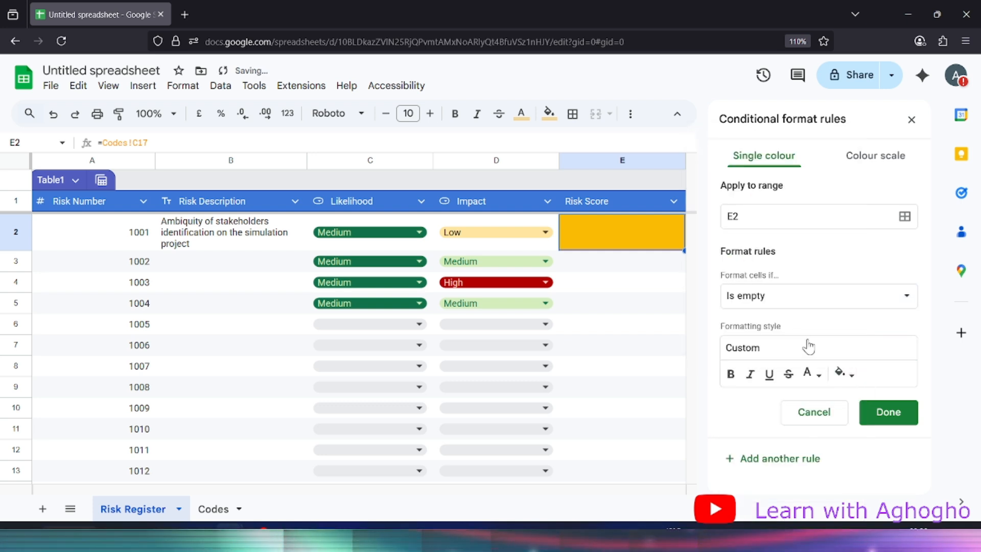
click(889, 415)
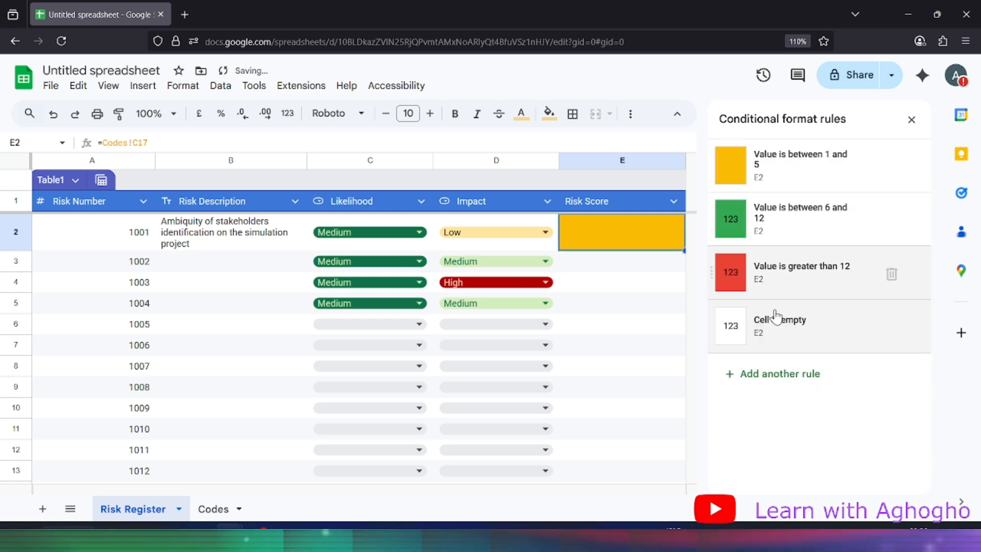
click(634, 281)
click(650, 232)
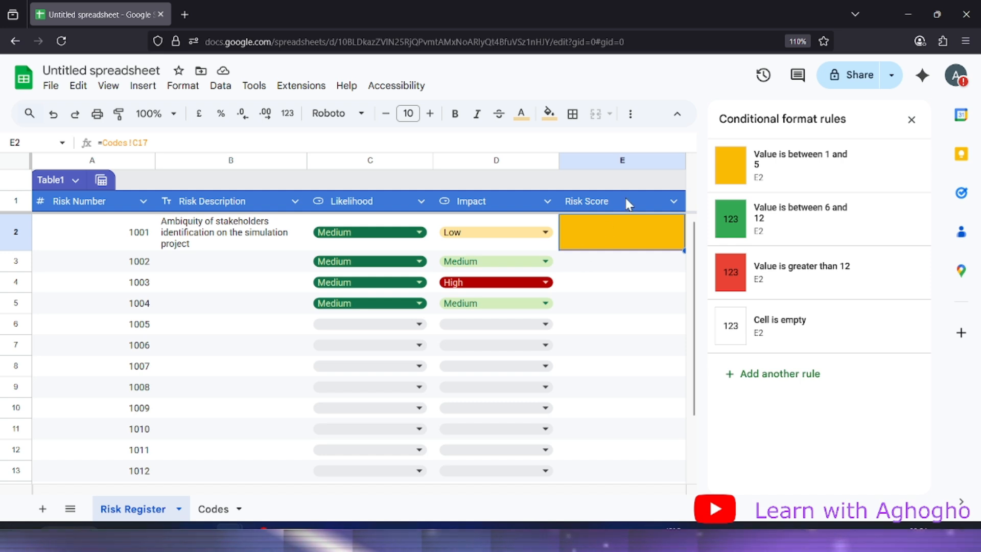
Glance at the Codes sheet, then give the 1–5 Risk Score rule white text
click(210, 509)
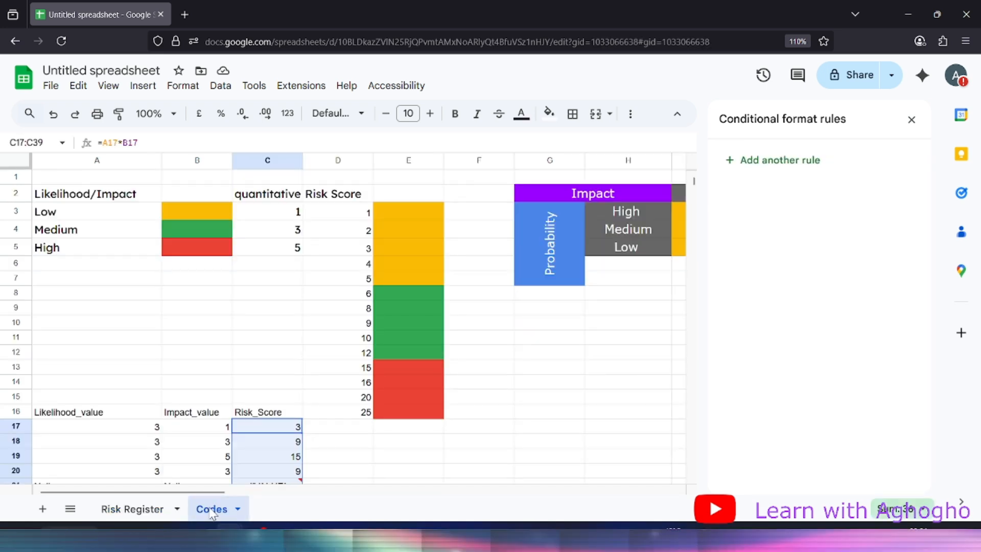
click(145, 509)
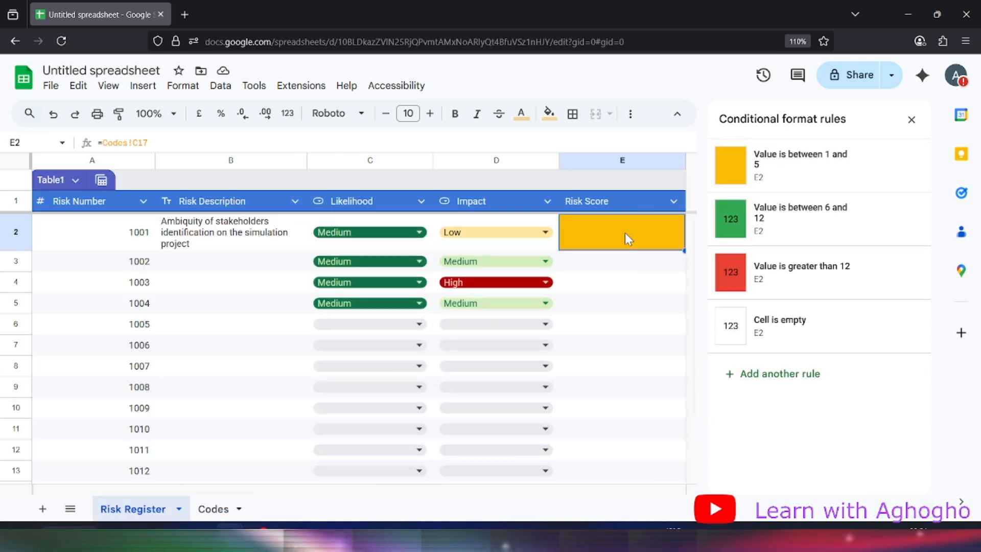
click(802, 175)
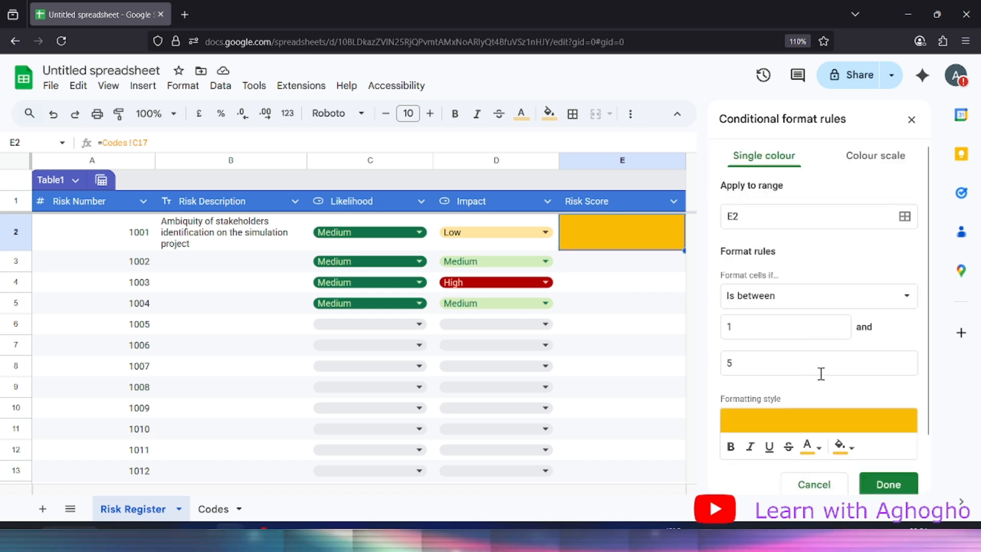
click(813, 447)
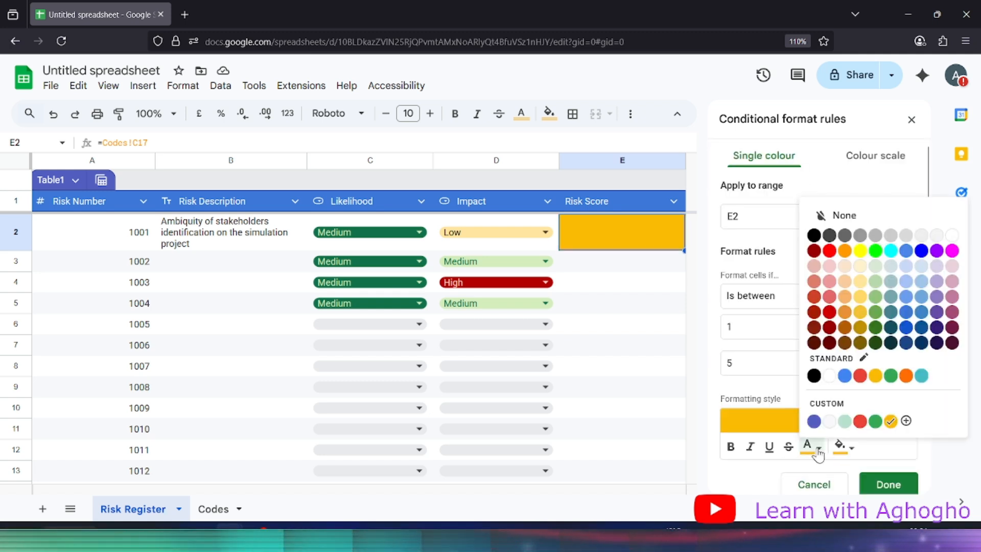
click(830, 381)
click(886, 487)
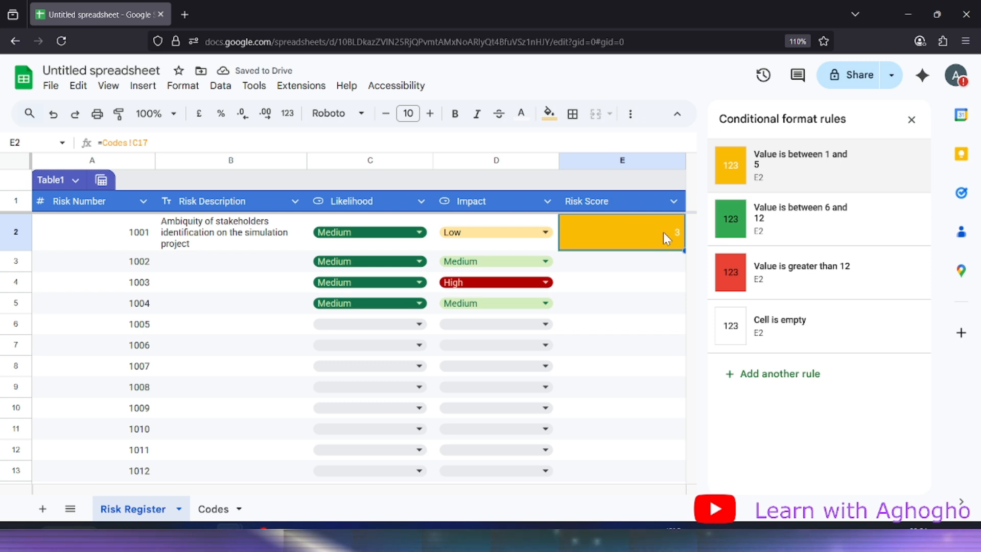
Open the 6–12 rule, then check the Codes sheet and return to Risk Register
click(784, 221)
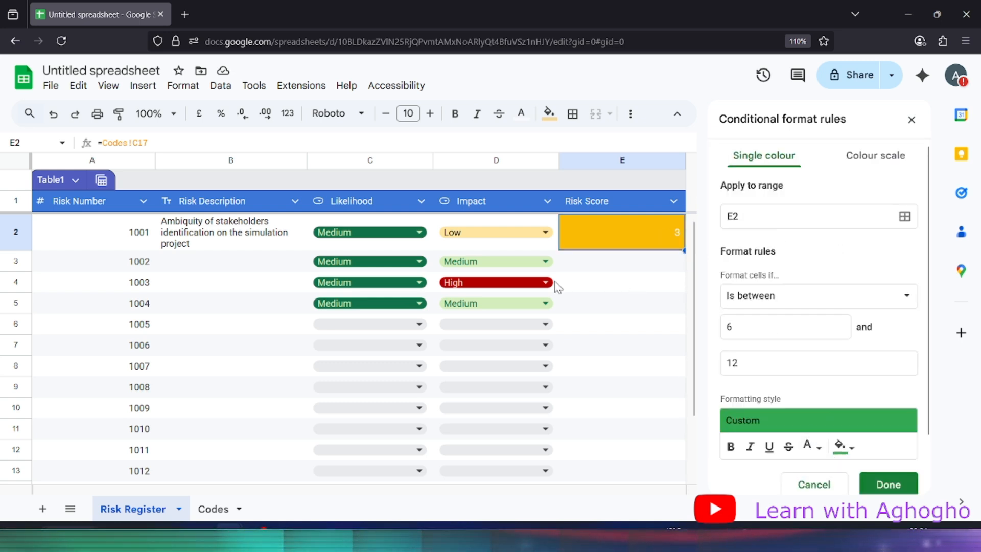
click(214, 509)
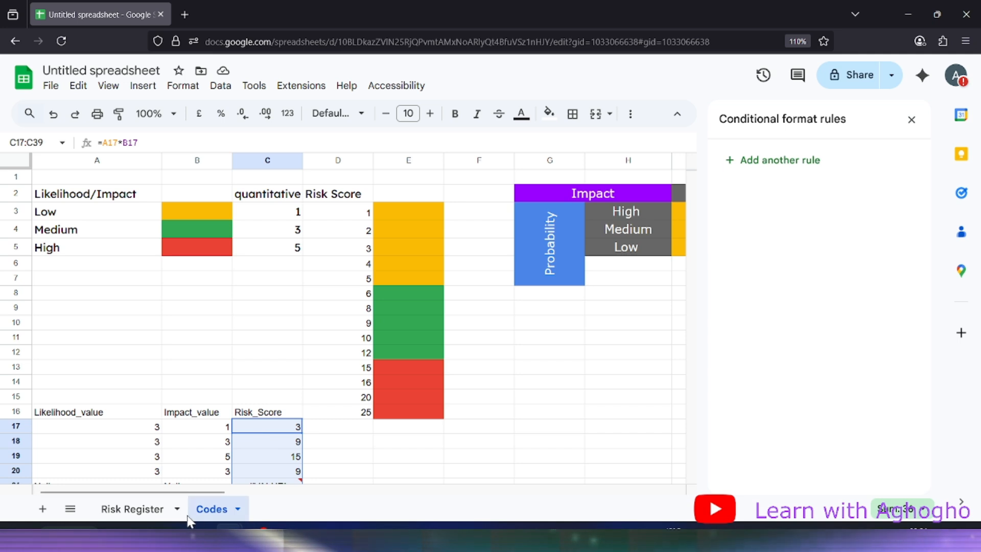
click(132, 508)
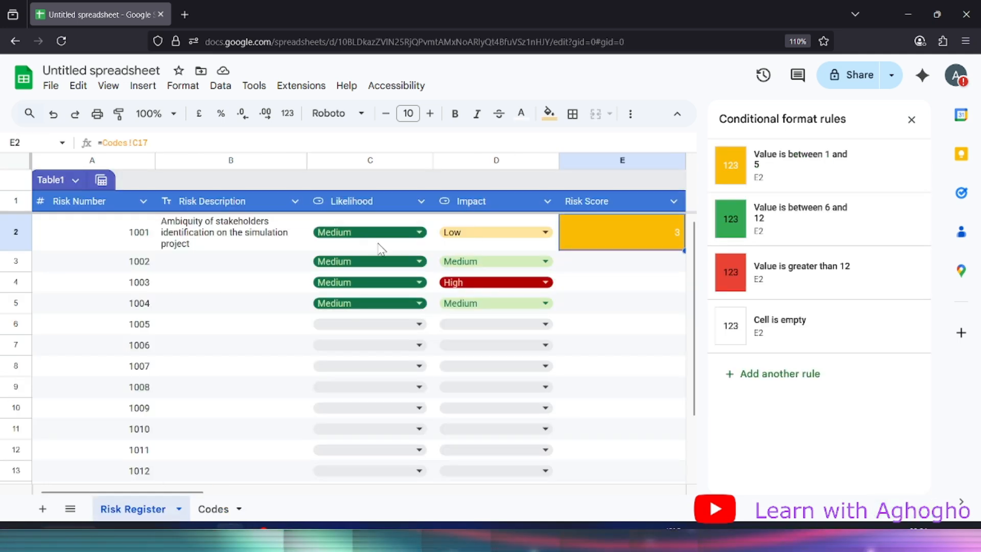
Set risk 1001's Likelihood and Impact both to High, then select E2 to list its rules
double_click(366, 246)
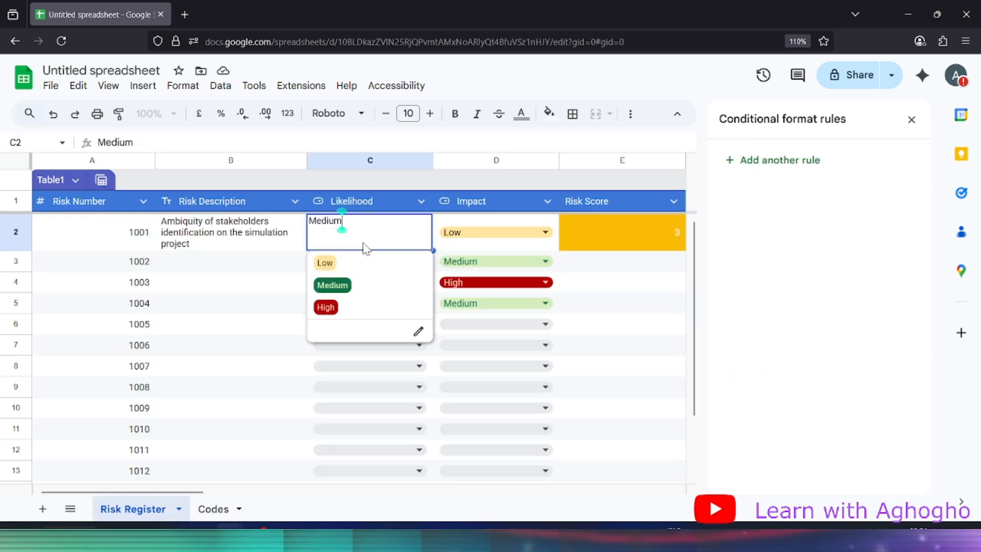
click(322, 312)
double_click(482, 234)
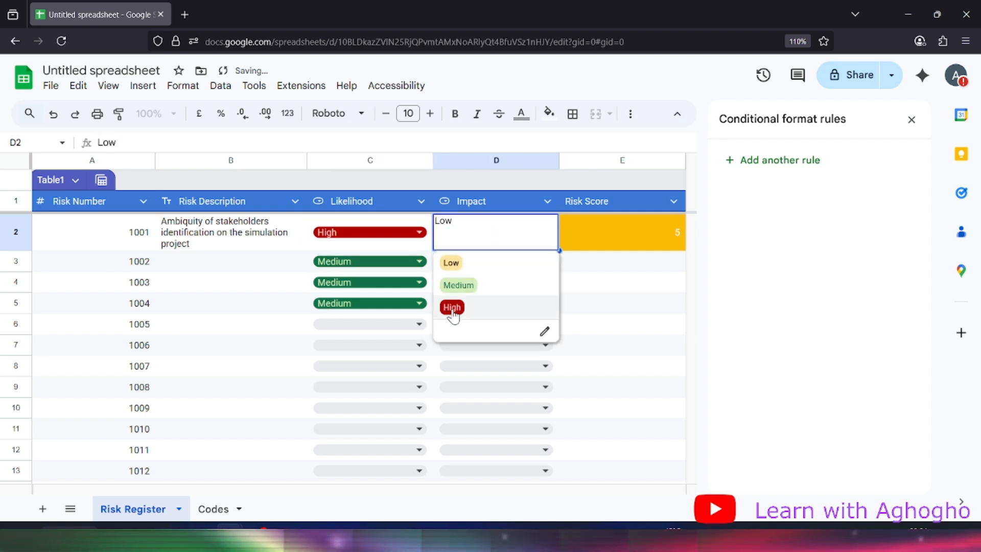
click(452, 309)
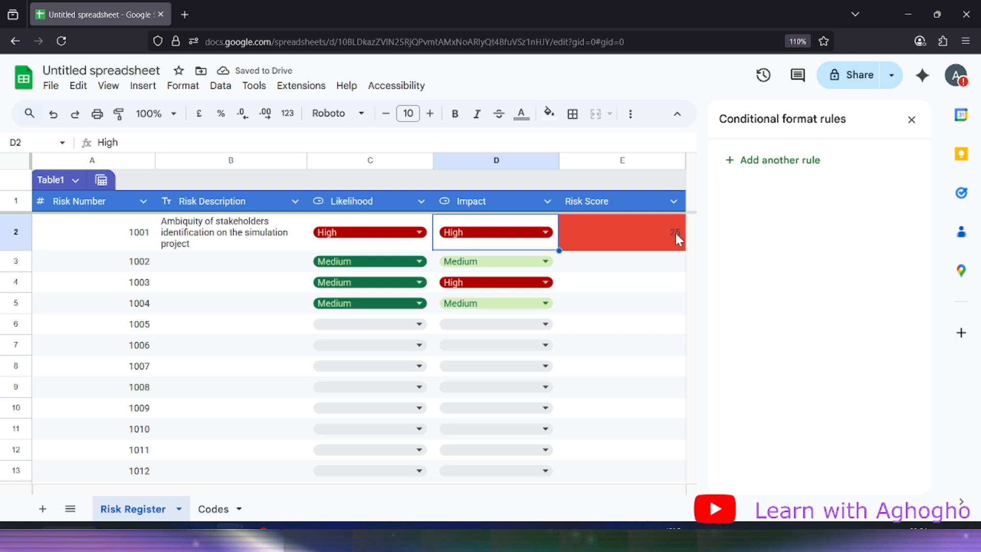
click(634, 227)
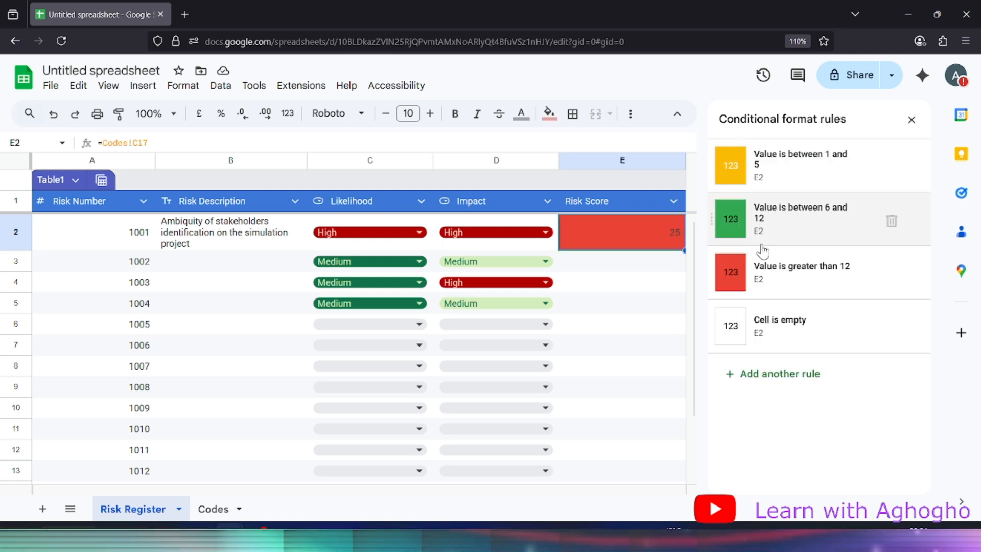
Give the greater-than-12 (red) Risk Score rule white text
click(774, 274)
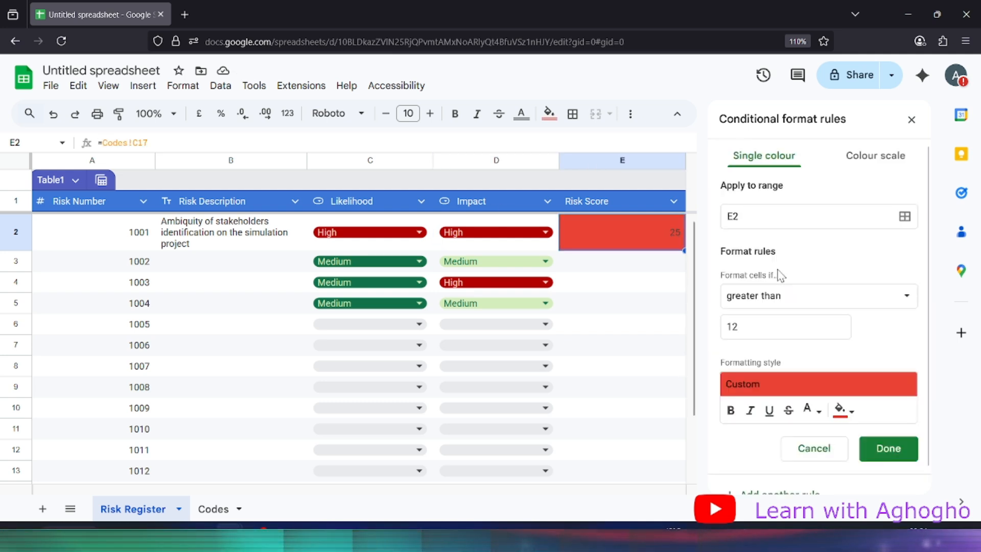
click(812, 410)
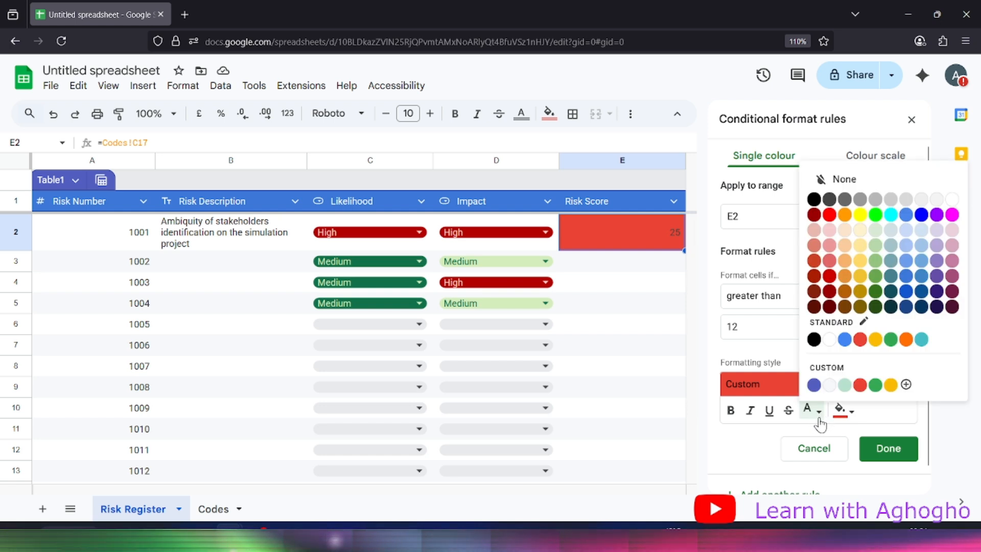
click(829, 339)
click(887, 450)
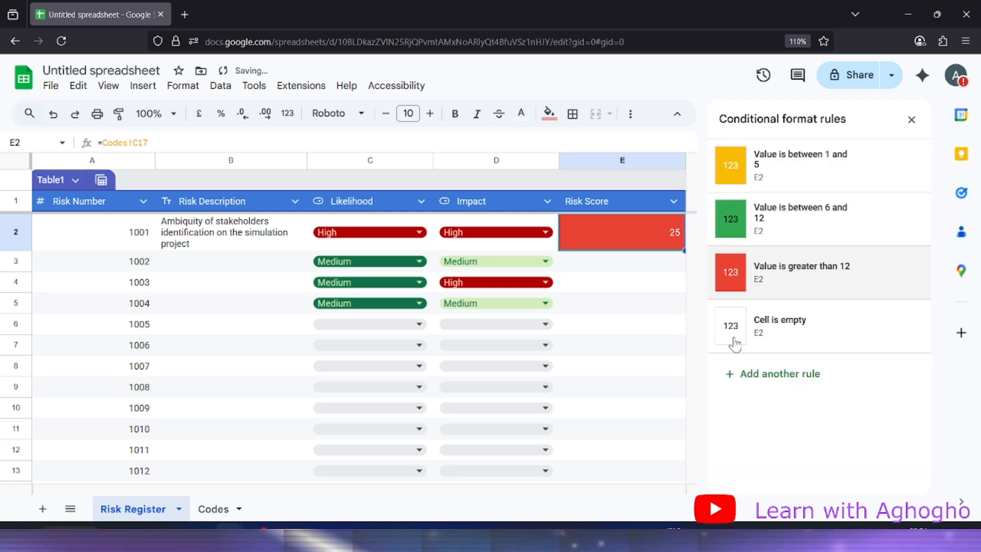
Give the 6–12 (green) Risk Score rule white text as well
click(787, 223)
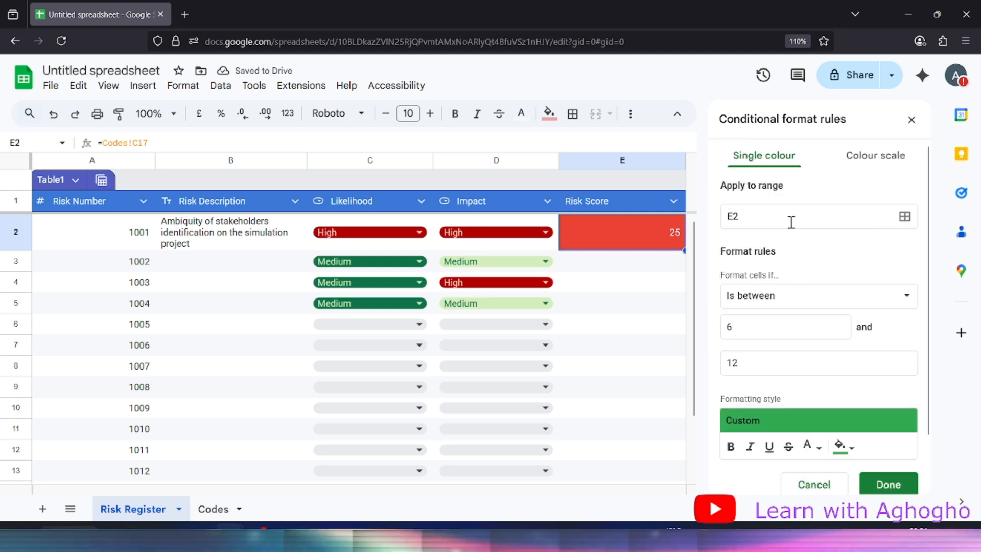
click(813, 445)
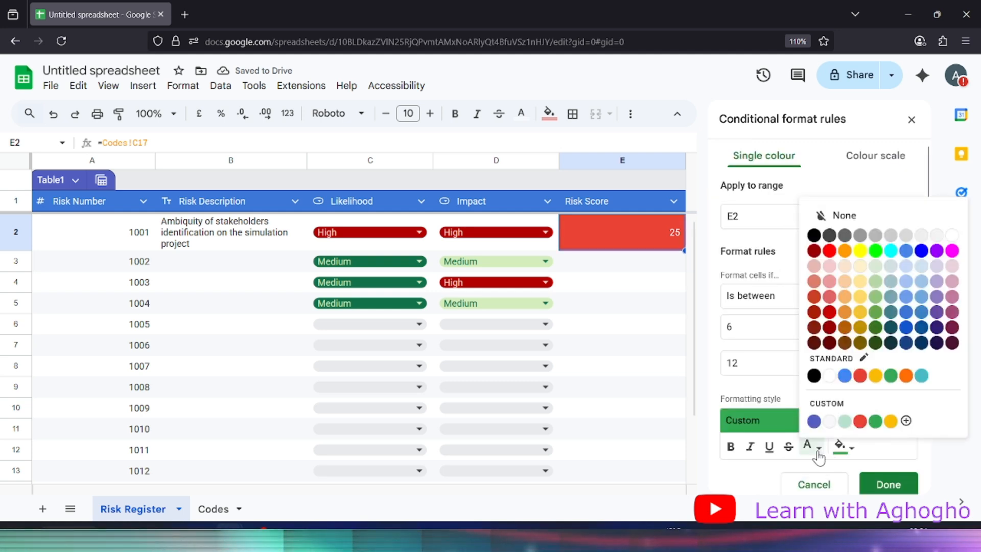
click(830, 377)
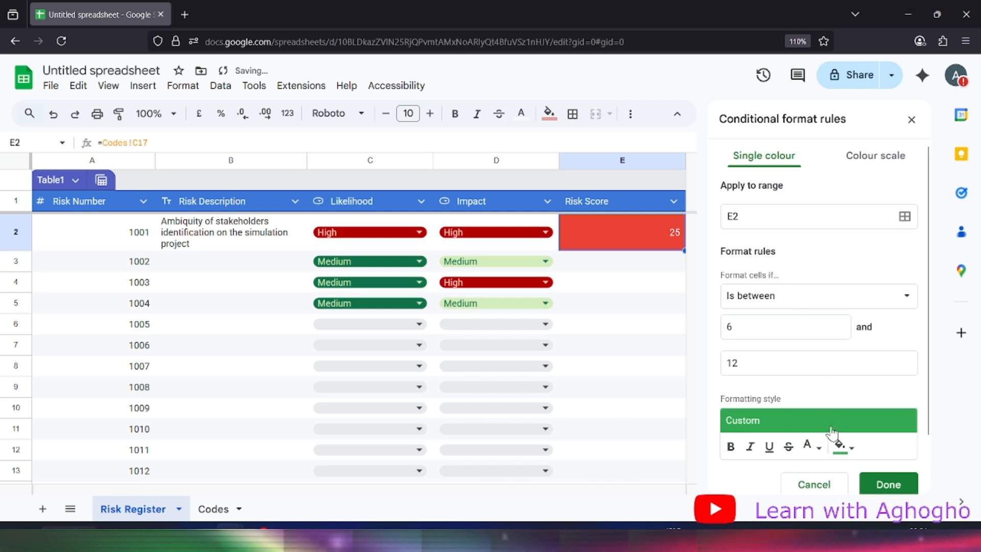
click(891, 485)
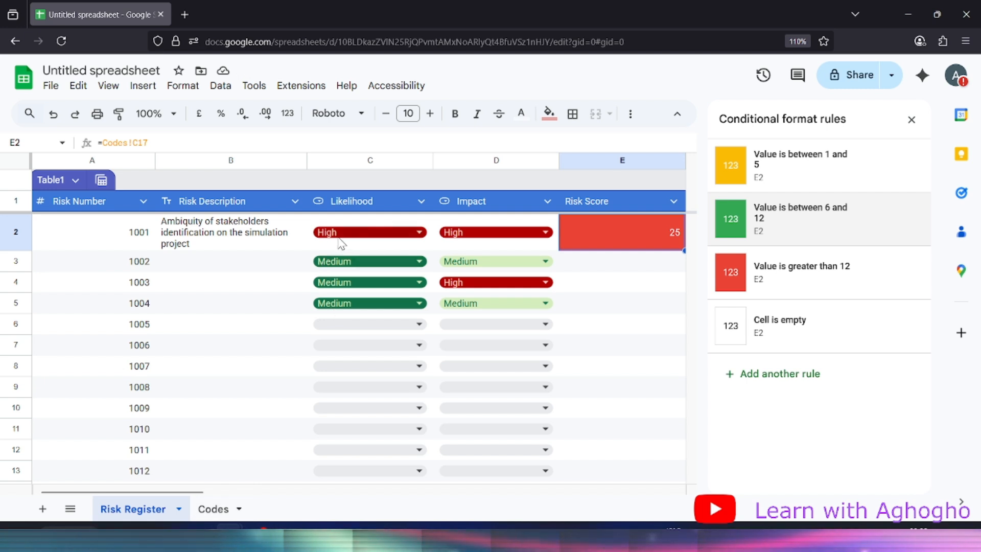
click(364, 232)
Set risk 1001's Impact to Medium and its Likelihood to Medium
click(334, 307)
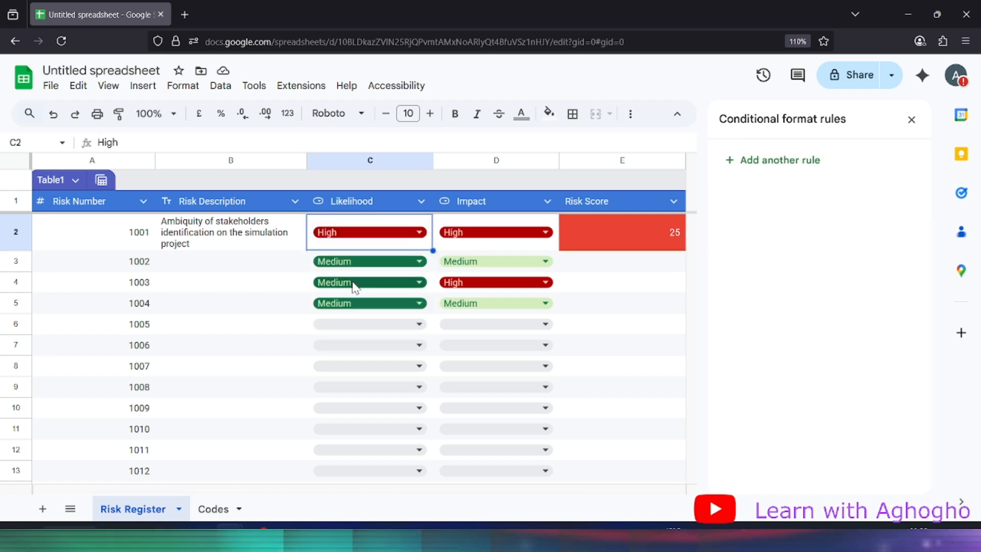
click(442, 230)
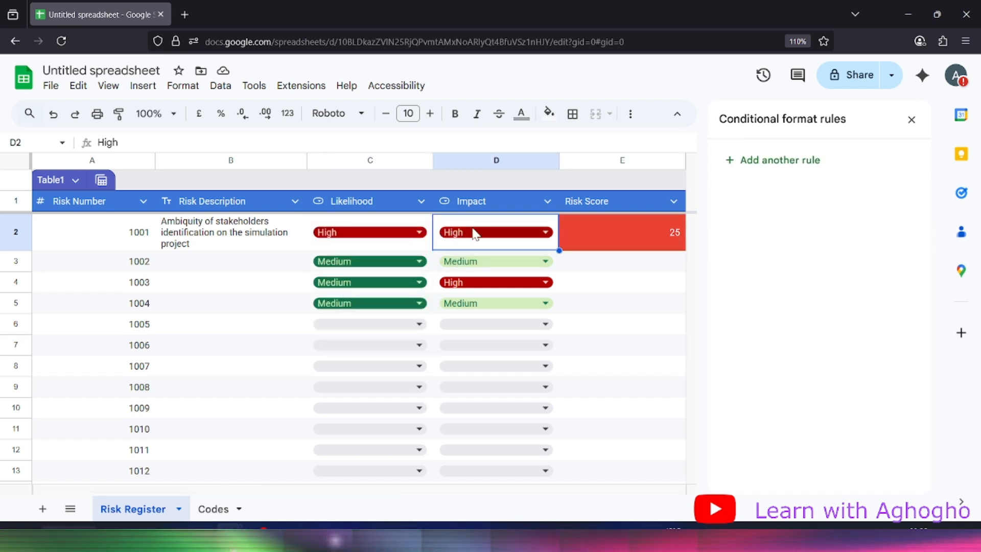
click(472, 232)
key(Return)
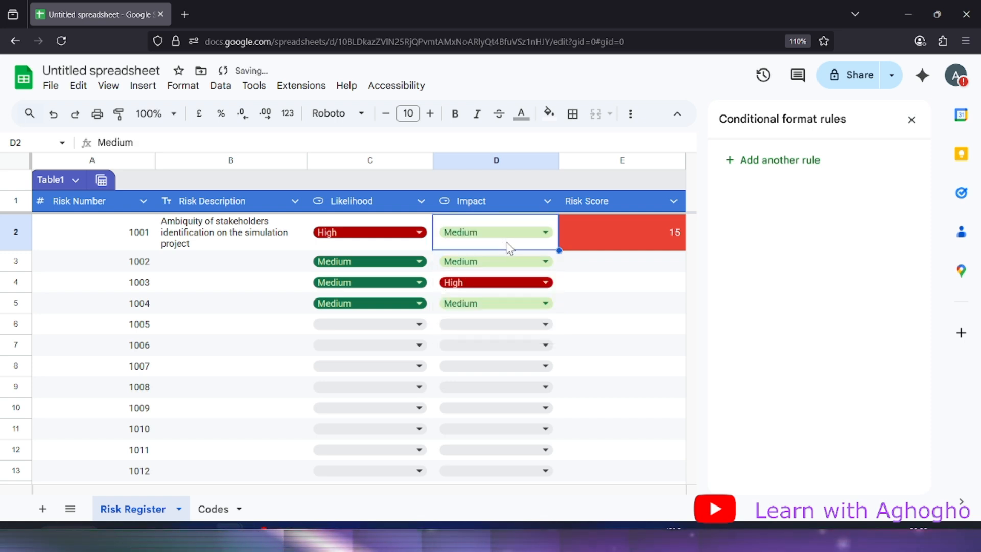
click(393, 241)
click(394, 242)
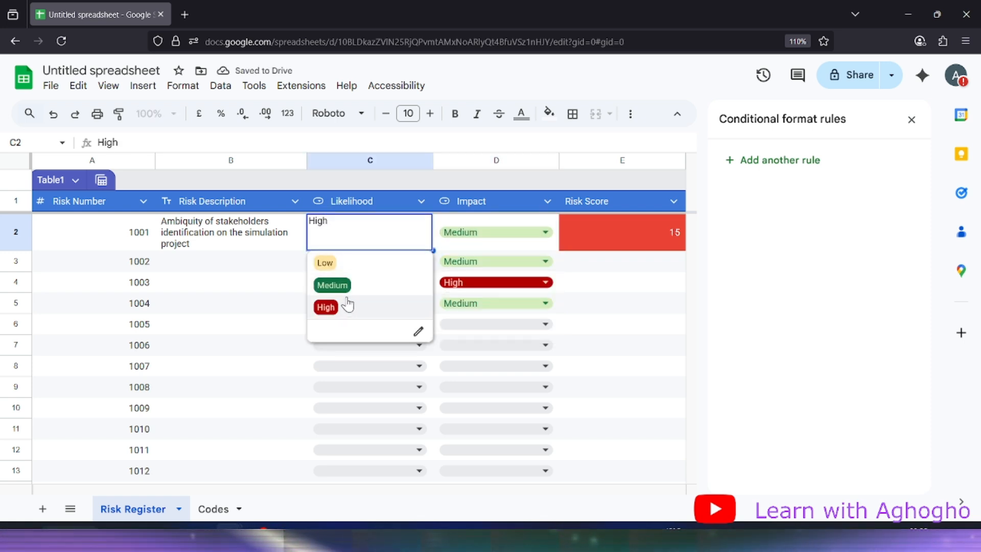
click(360, 289)
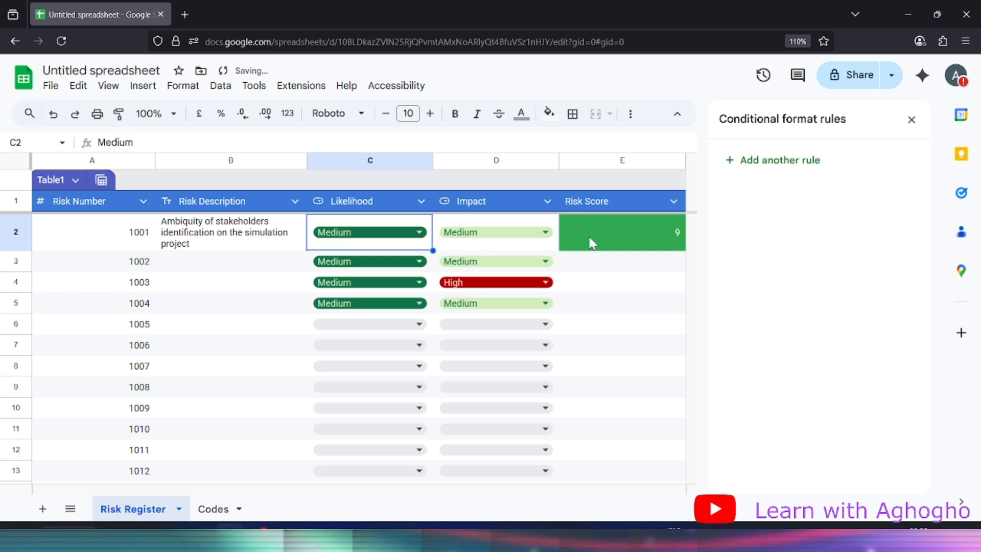
Test risk 1001 with Low likelihood while keeping Medium impact
double_click(409, 244)
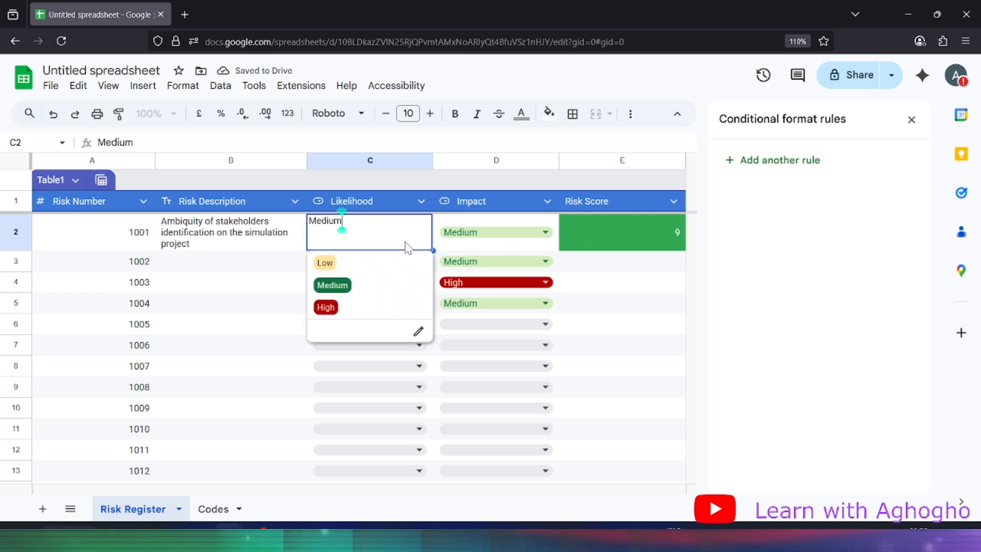
click(371, 264)
double_click(526, 246)
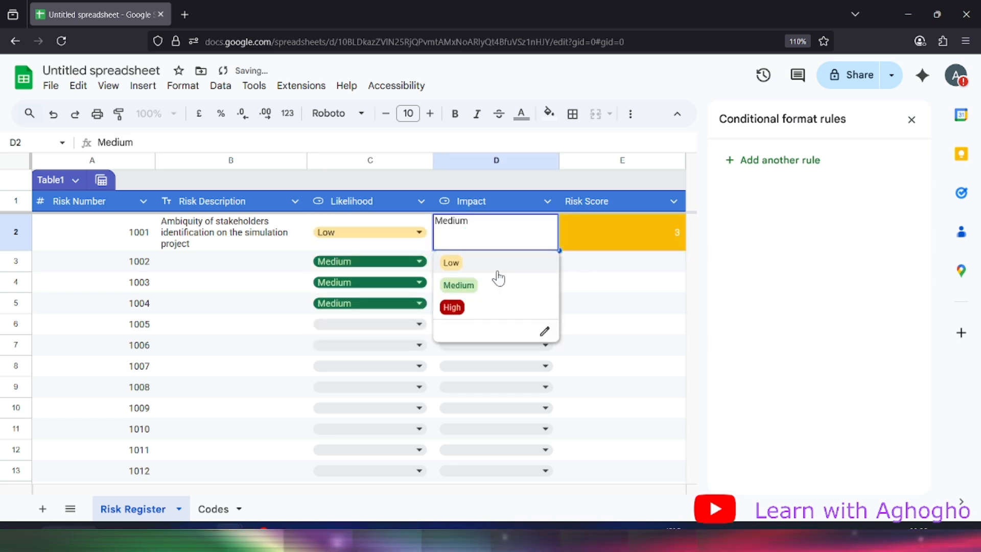
click(453, 285)
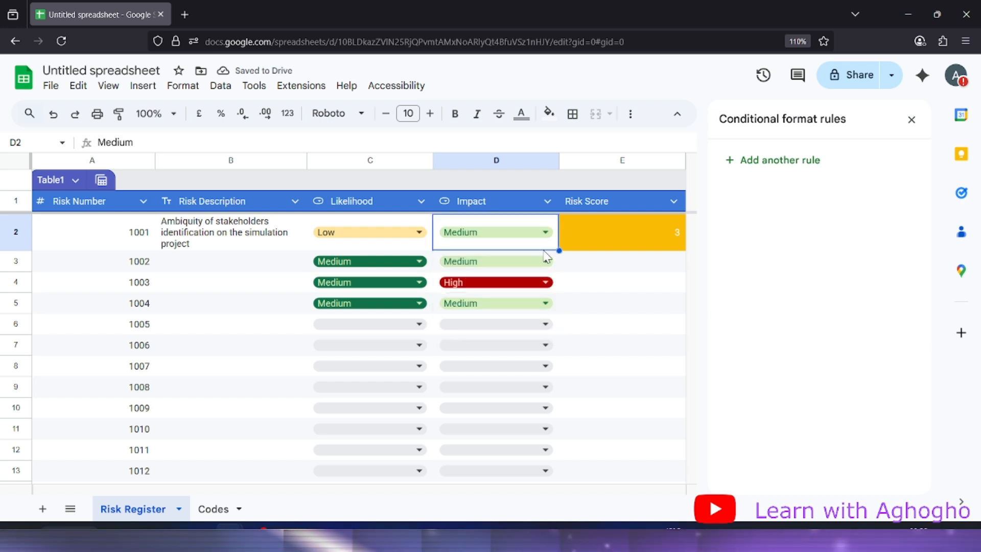
Return risk 1001's Likelihood to Medium, giving a green score of 9
right_click(494, 242)
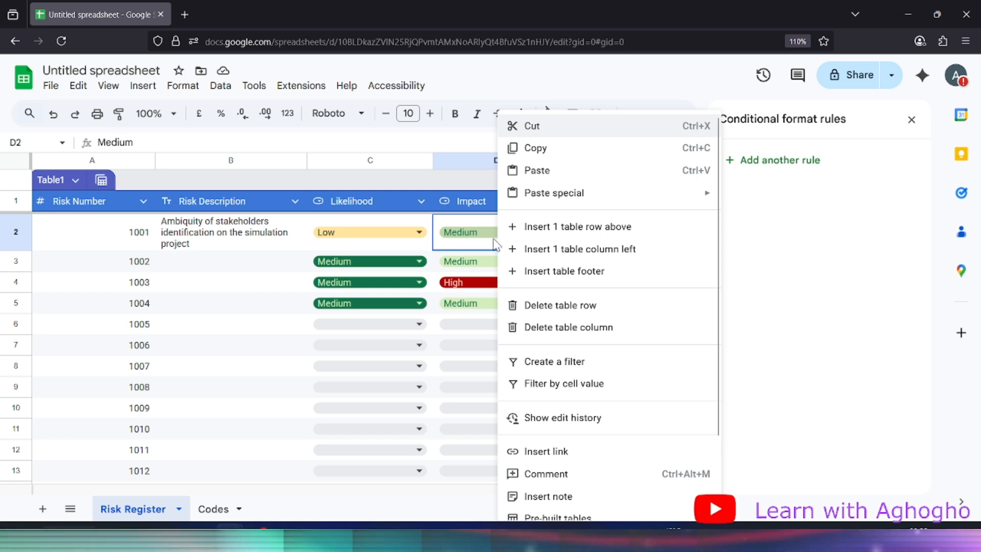
double_click(390, 259)
double_click(391, 241)
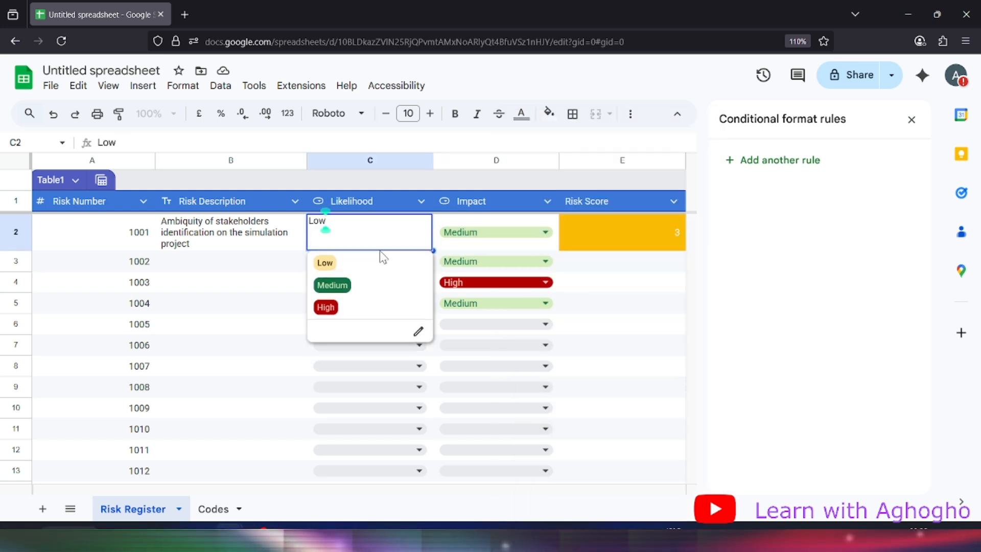
click(358, 284)
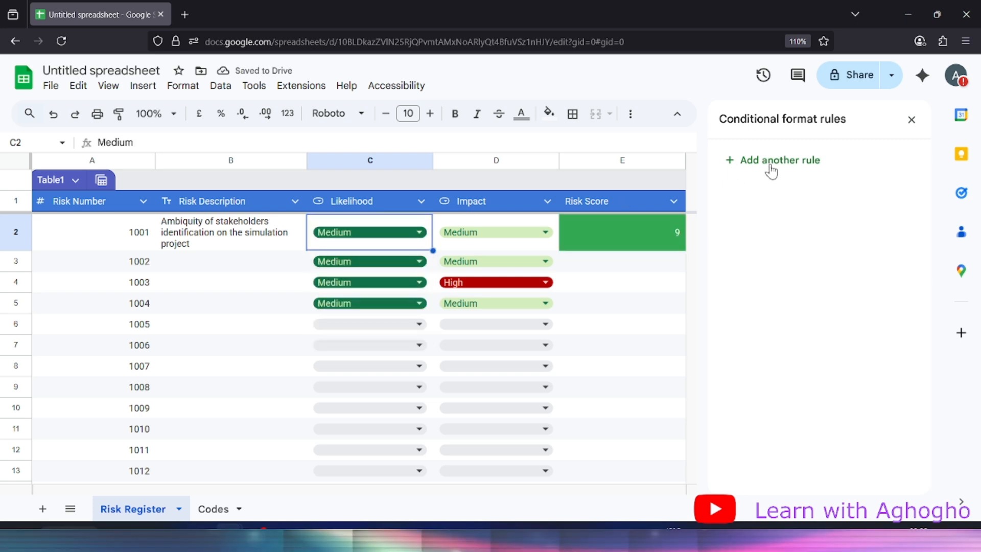
right_click(406, 232)
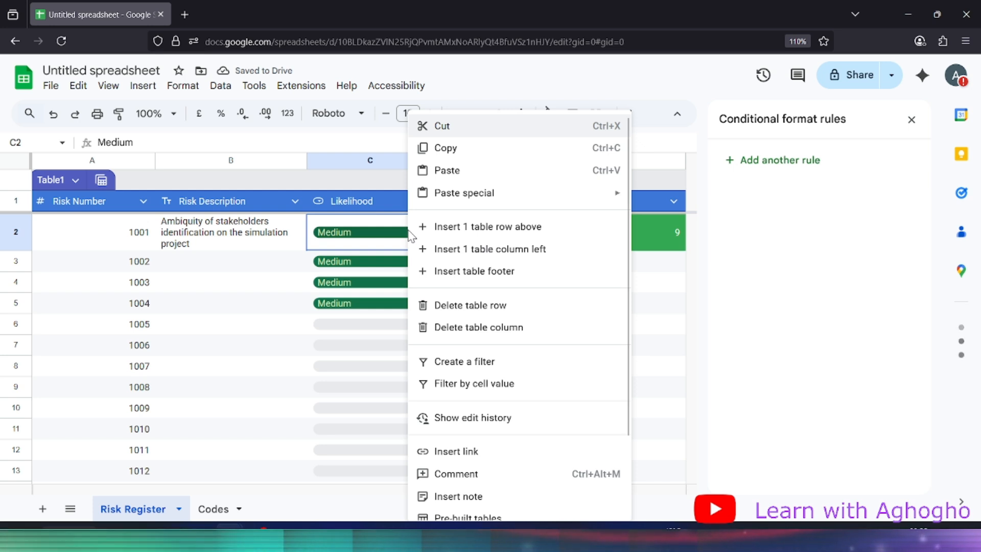
click(392, 232)
click(391, 231)
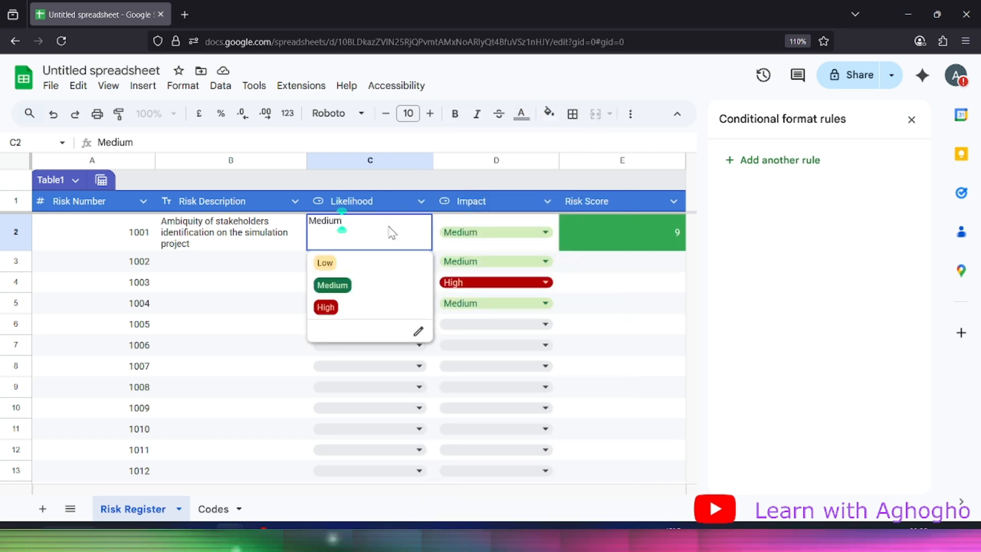
Recolour the Likelihood dropdown's Medium option light green to match Impact's Medium
click(418, 331)
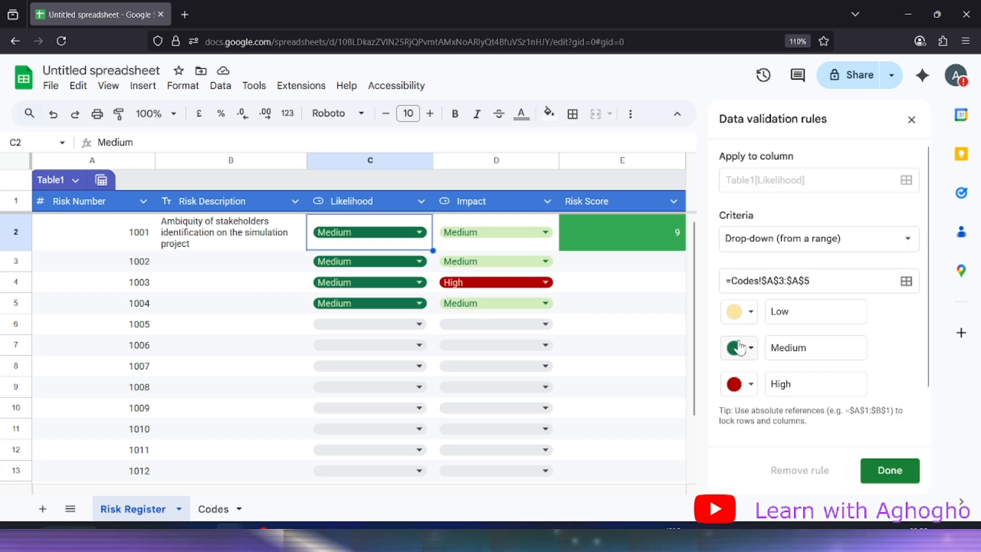
click(744, 349)
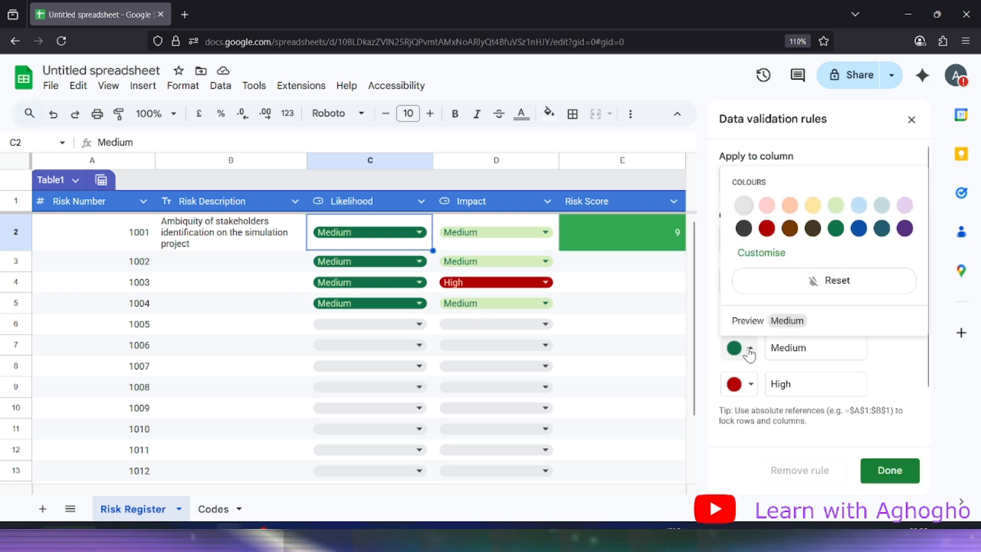
click(836, 206)
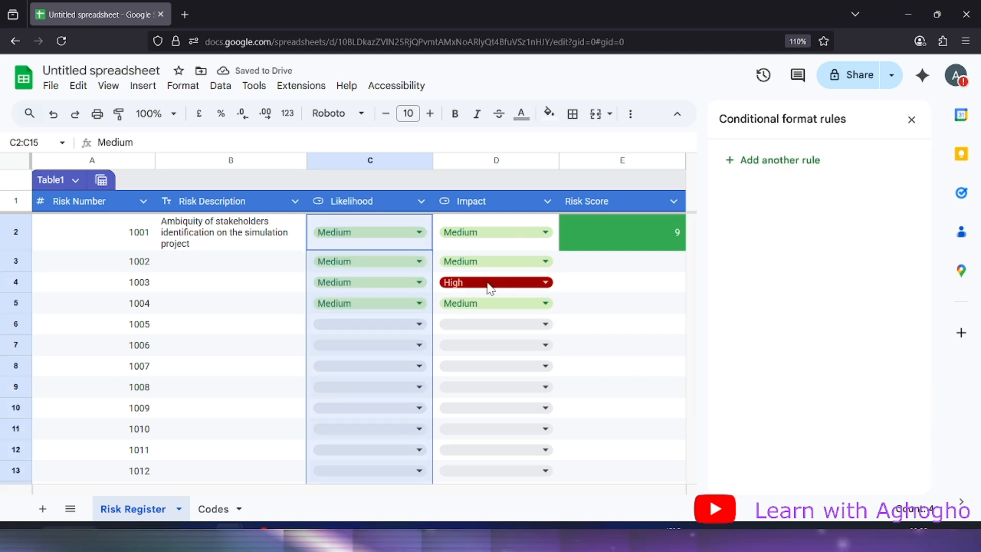
click(399, 236)
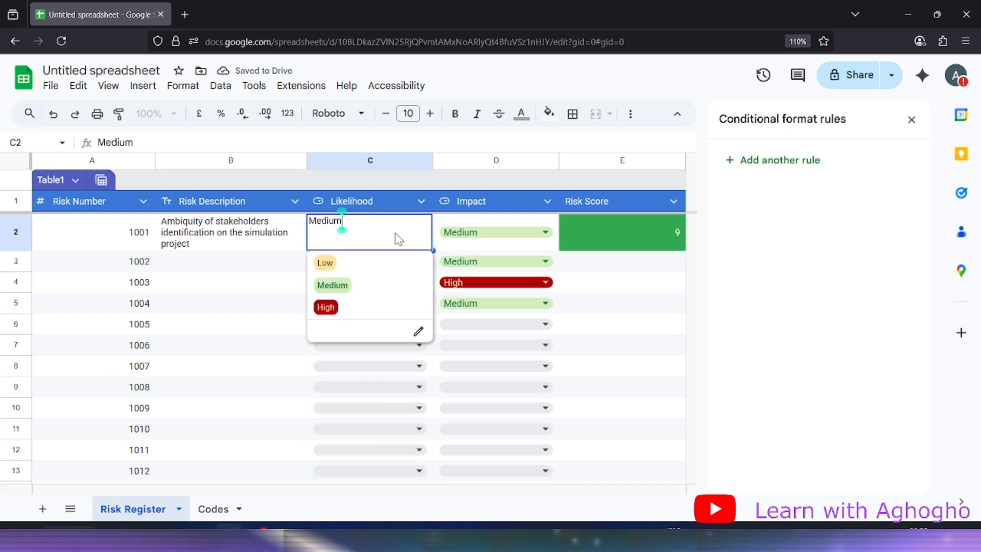
click(503, 236)
click(619, 264)
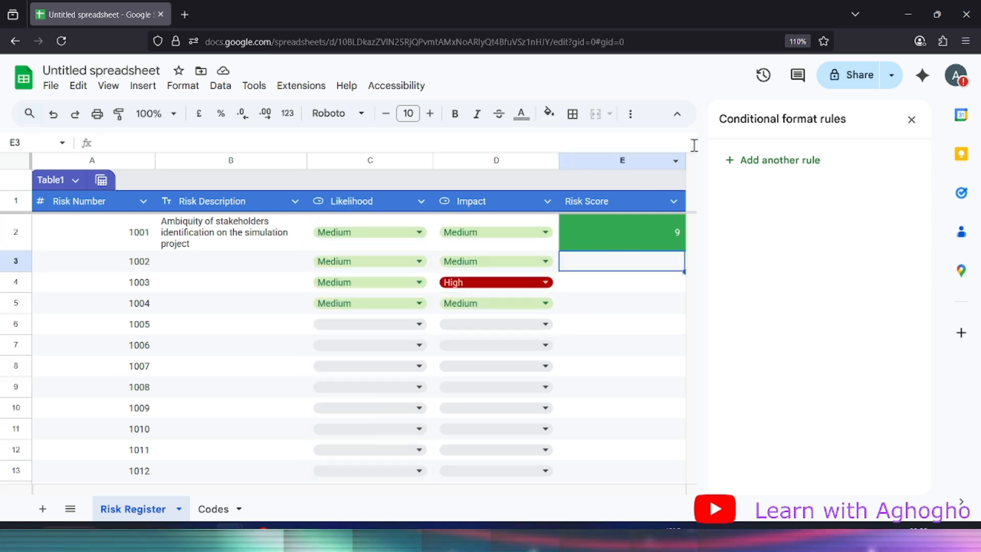
click(652, 225)
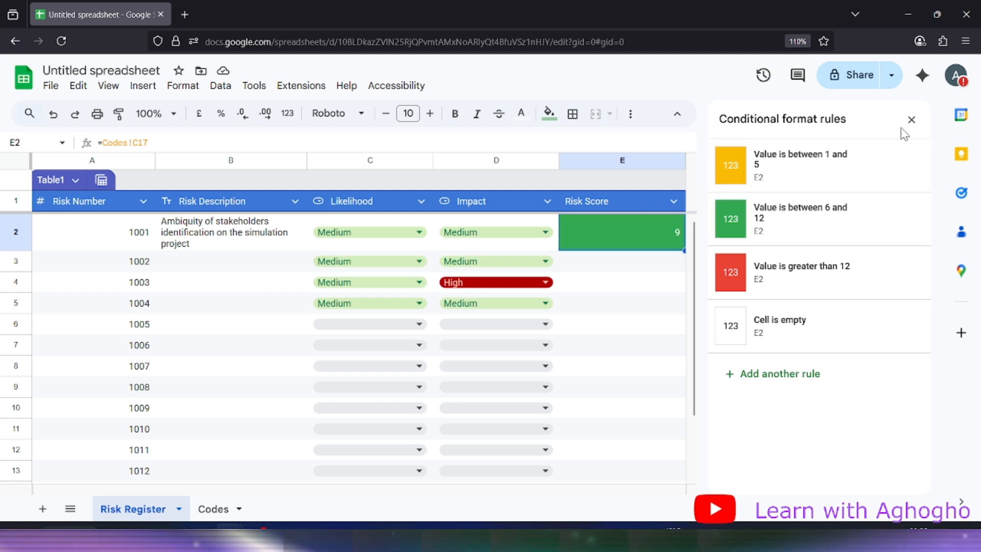
Fill the Risk Score formula down column E to row 15
click(911, 119)
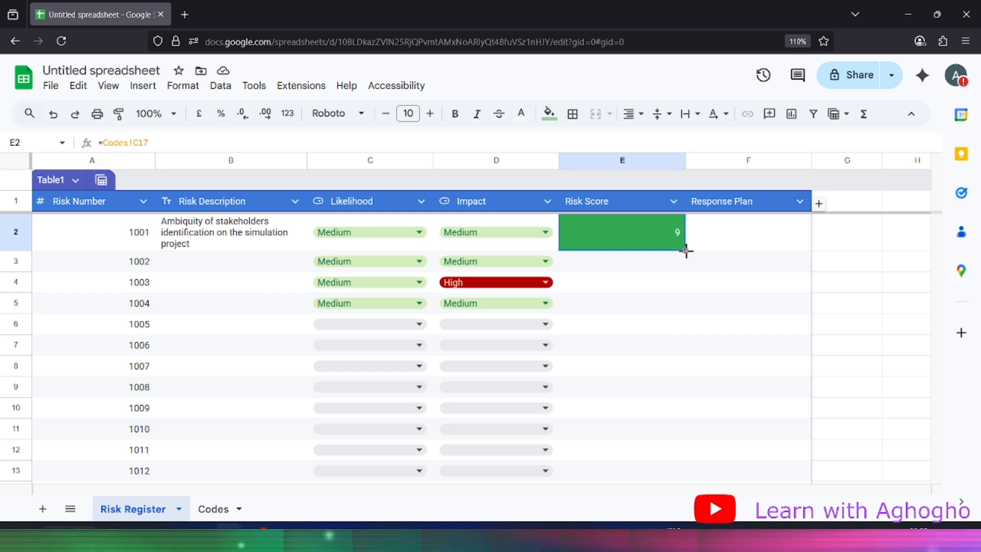
drag(688, 256, 661, 498)
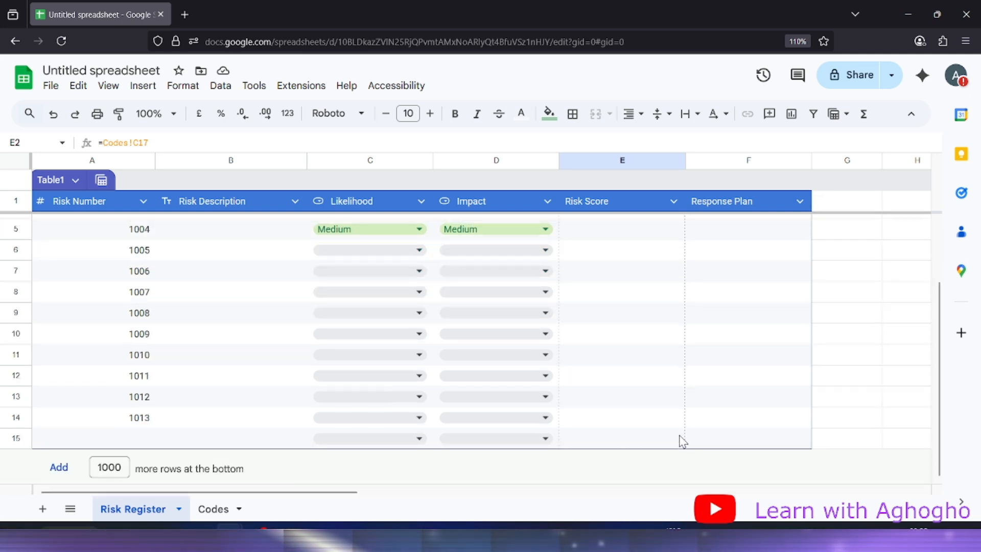
drag(683, 441, 681, 441)
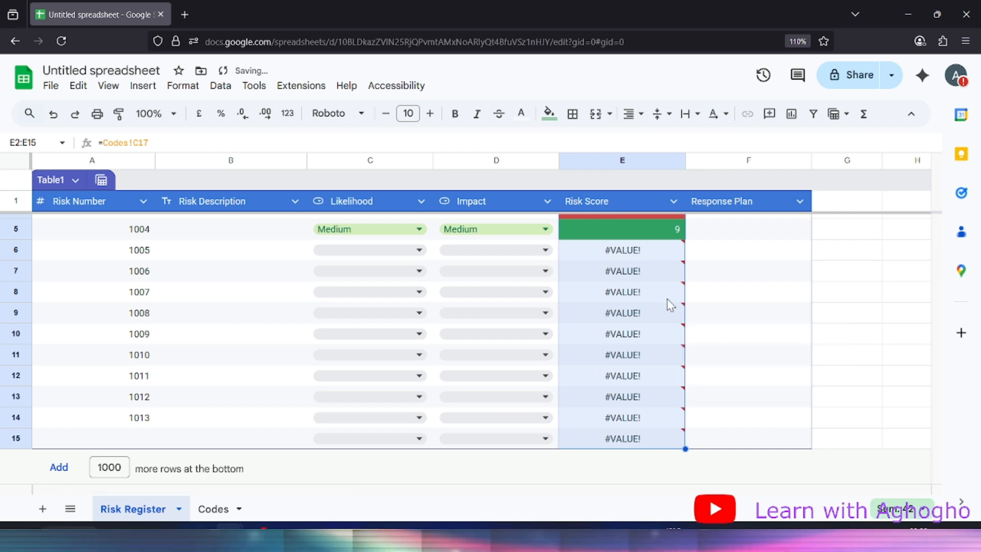
scroll(668, 307, up, 2)
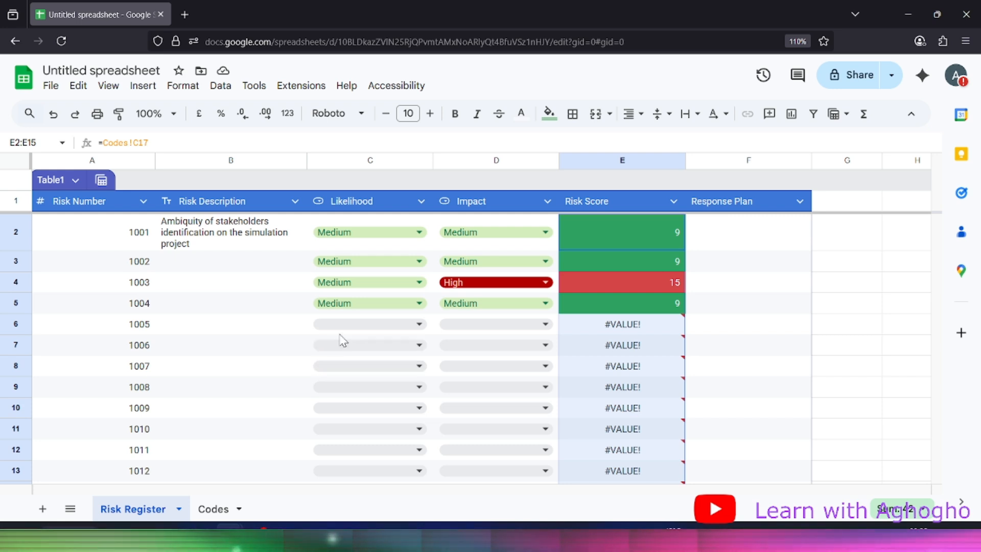
Set risk 1005's Likelihood and Impact both to Low
click(353, 326)
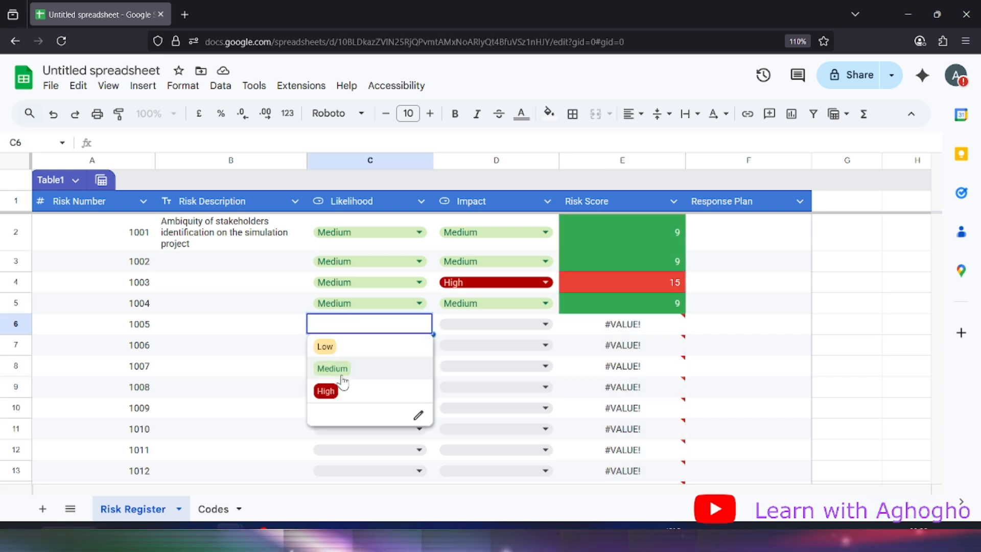
click(412, 348)
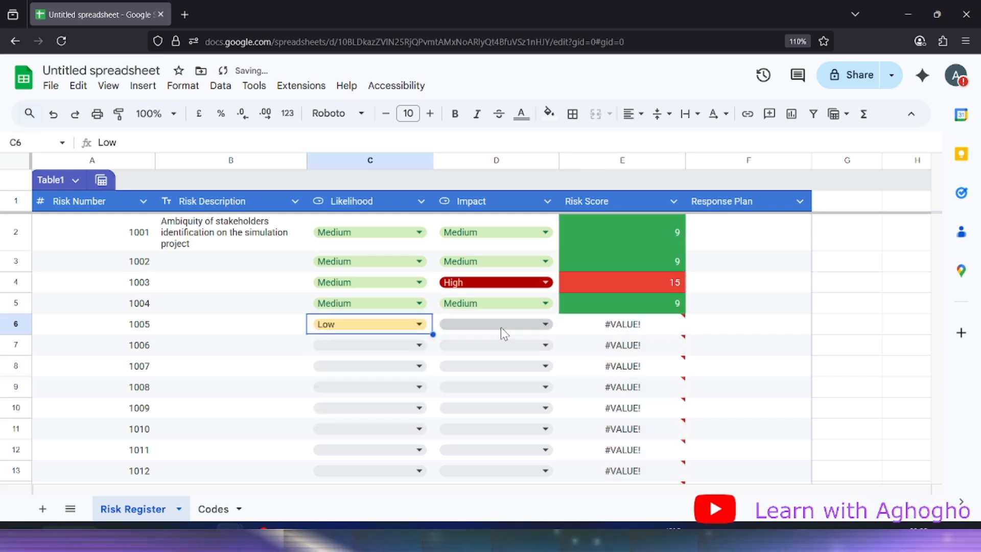
click(501, 327)
click(480, 350)
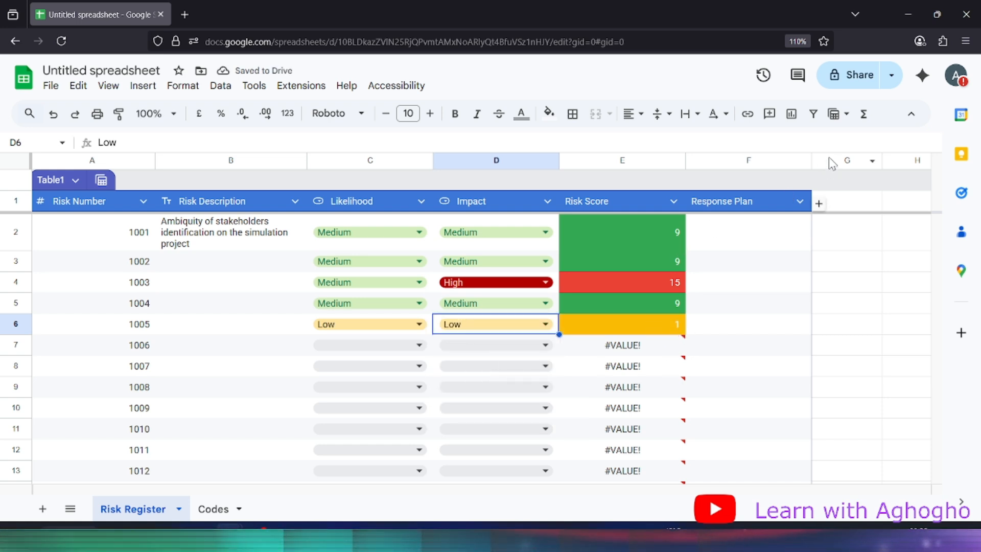
Centre-align the Risk Score values in E2:E15
click(620, 229)
drag(620, 231, 633, 511)
drag(633, 456, 641, 398)
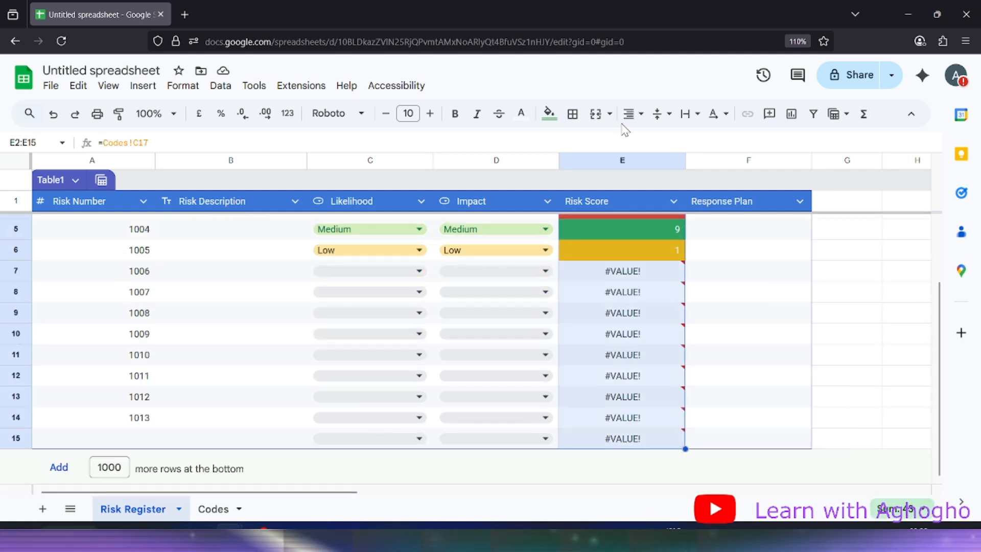
click(636, 116)
click(675, 138)
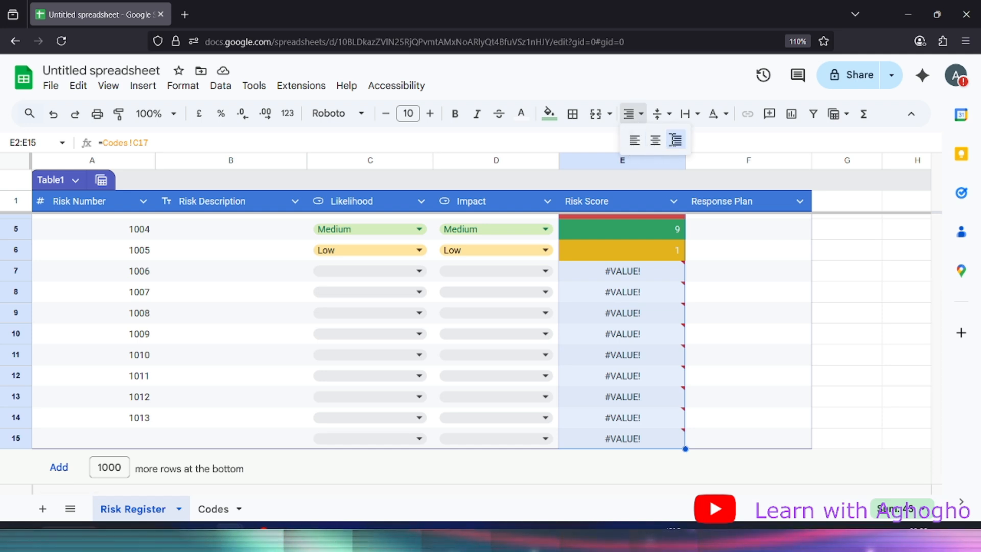
click(633, 117)
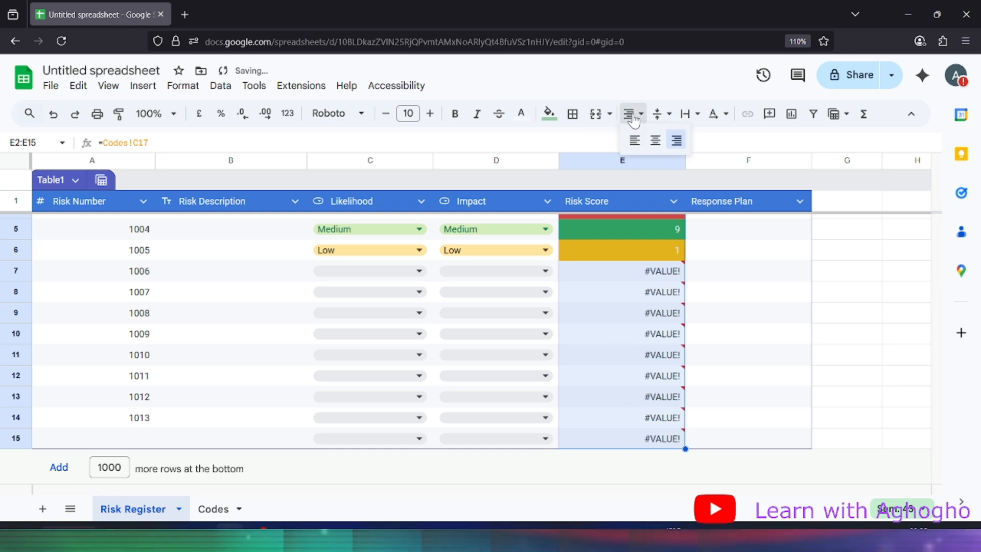
click(655, 140)
scroll(638, 360, up, 2)
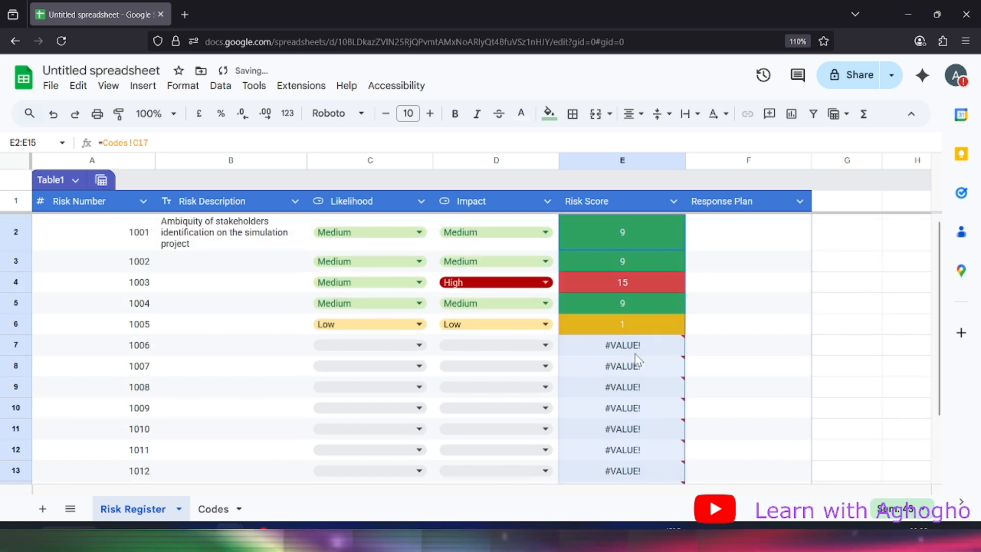
click(758, 291)
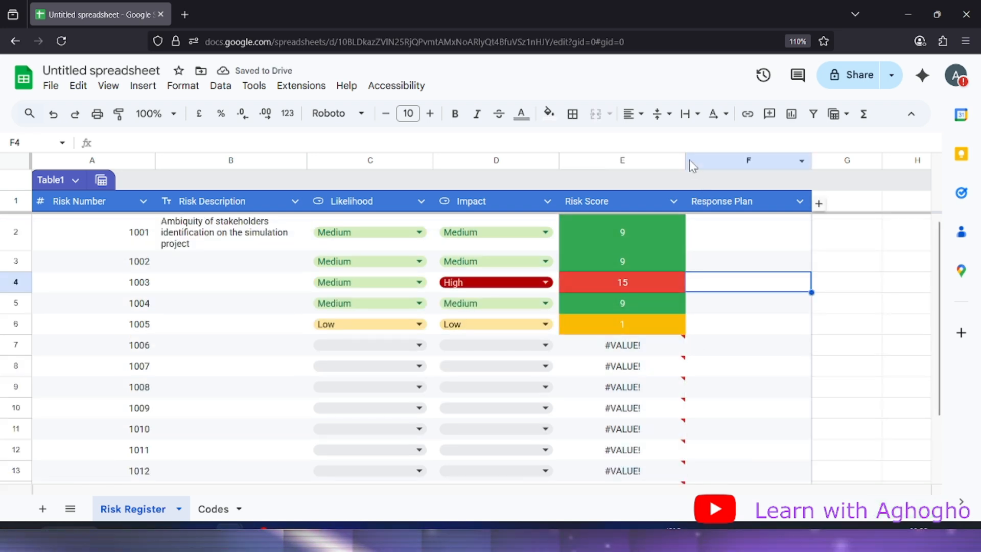
Narrow column E, then inspect the E2 formula and the #VALUE! error in E7
drag(683, 159, 652, 159)
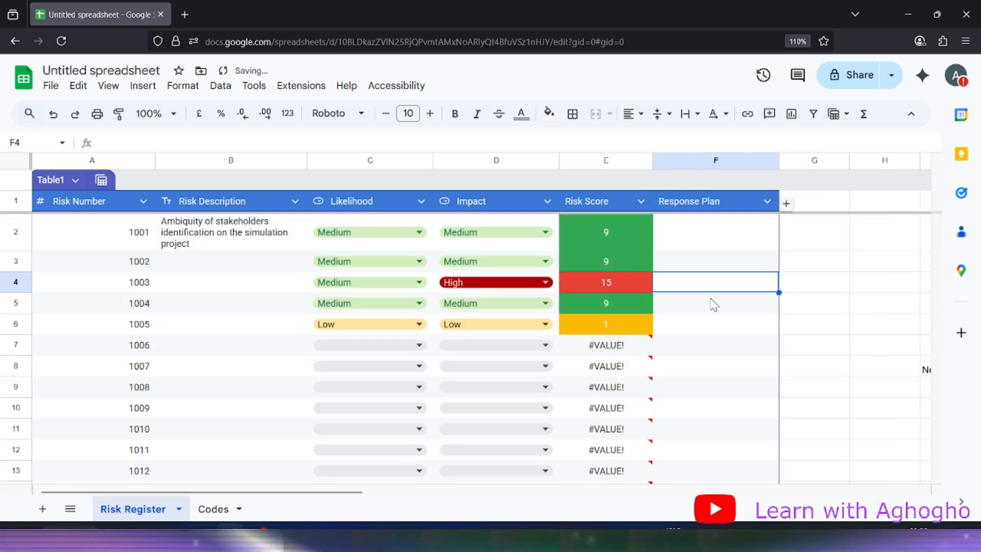
click(838, 304)
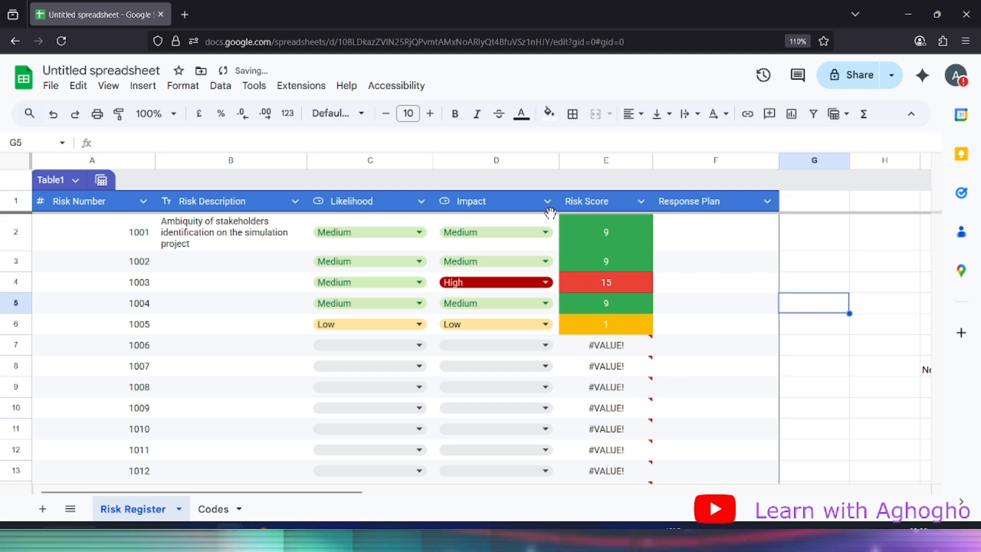
click(616, 354)
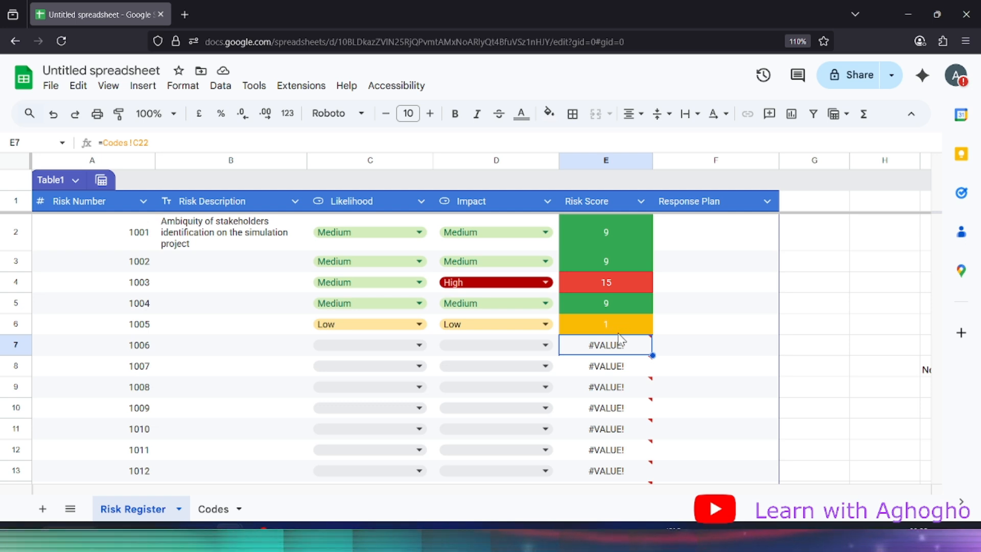
click(630, 218)
double_click(630, 220)
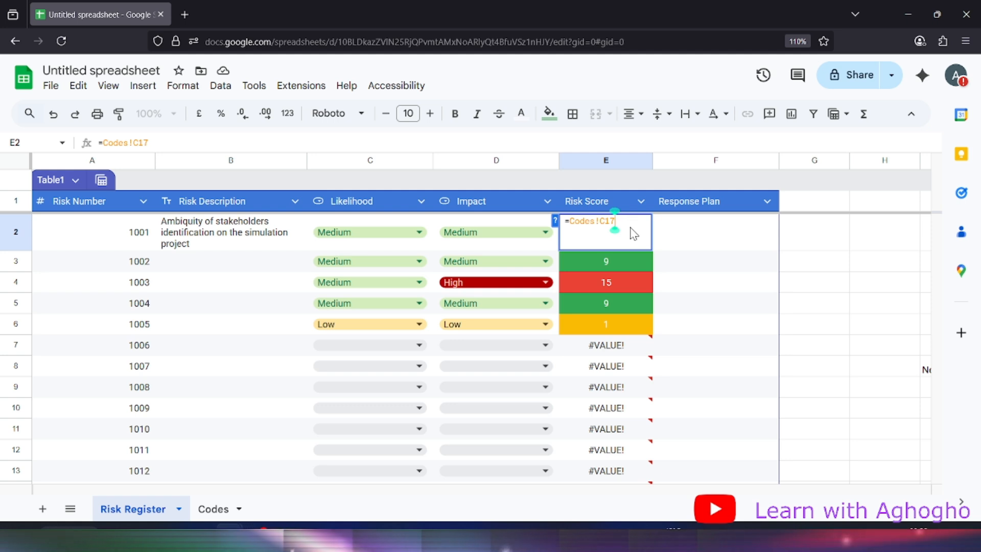
click(859, 270)
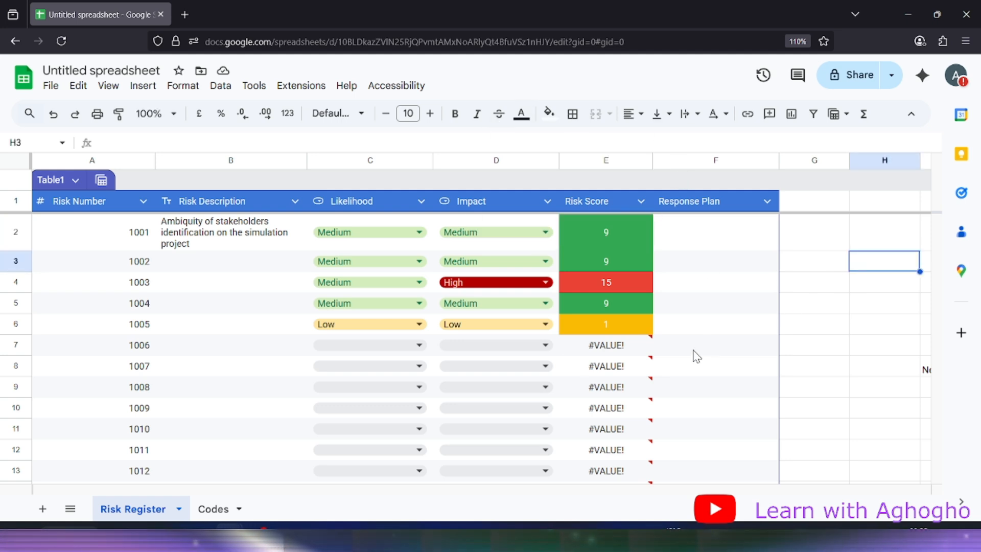
click(596, 351)
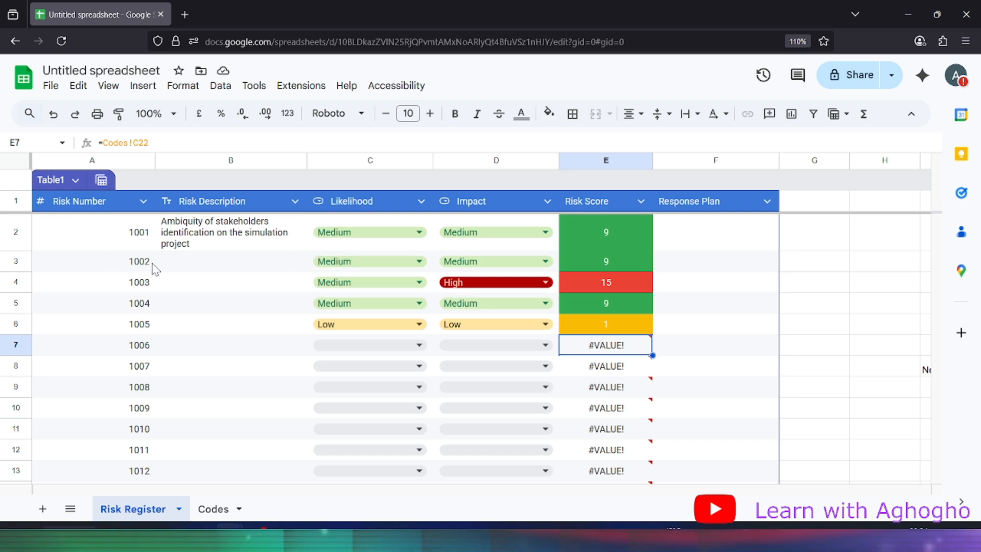
Enter filler description text 'ddfdf' for risks 1002 and 1003
click(192, 262)
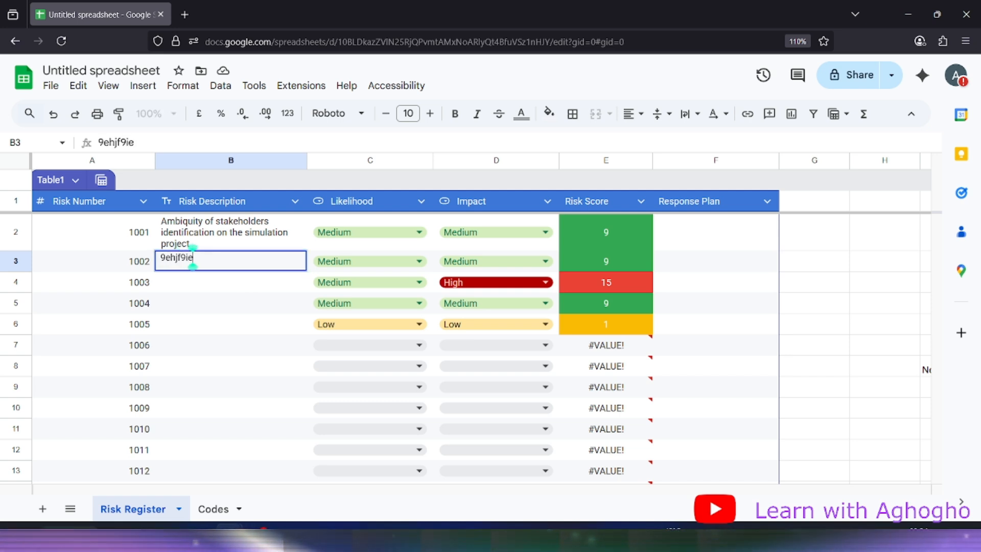
click(249, 285)
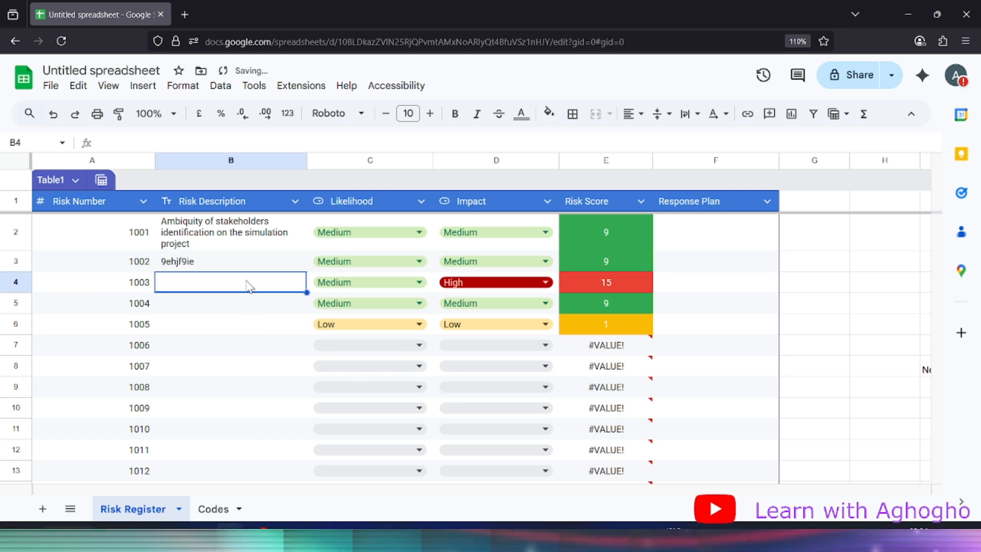
text(ddfdf)
click(303, 321)
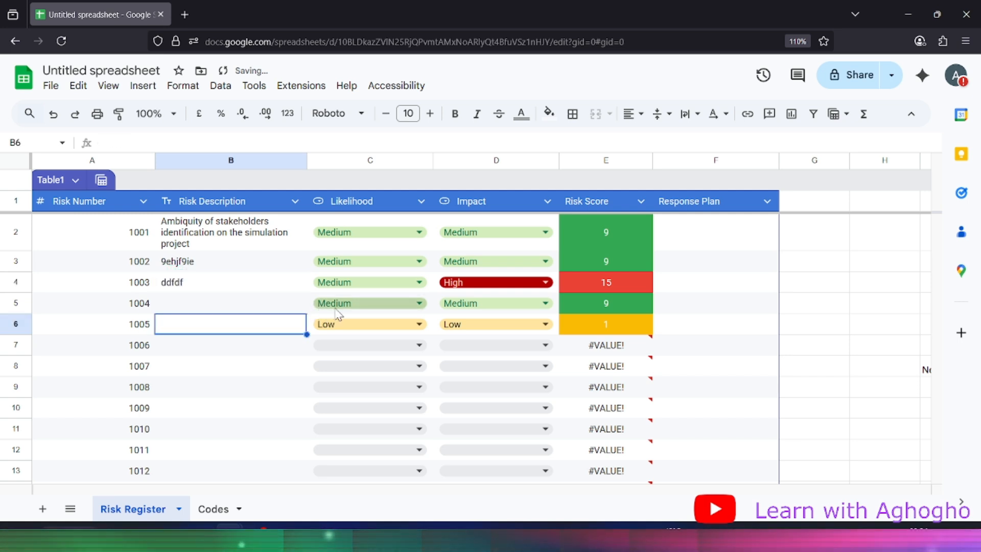
Rate risk 1006 Medium likelihood and High impact, scoring 15 in red
click(355, 345)
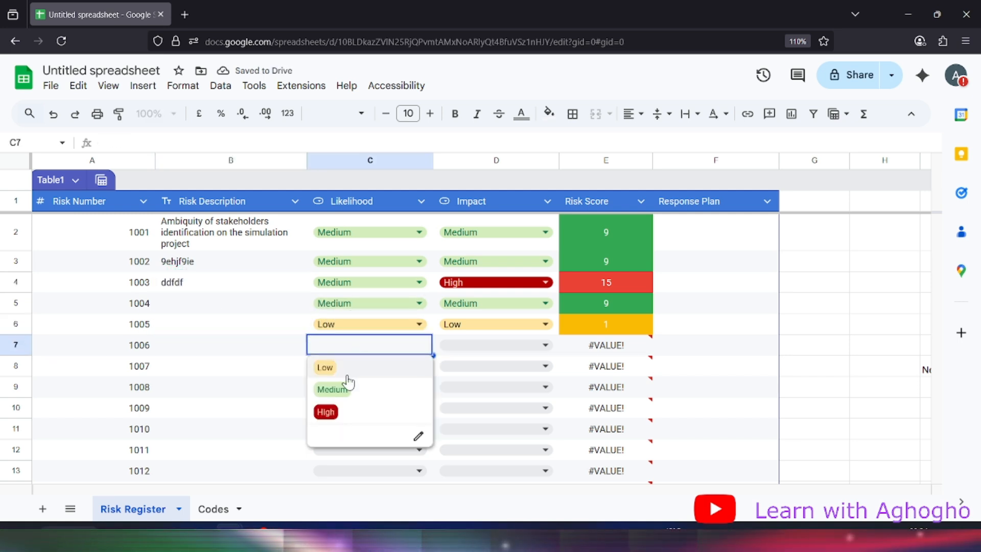
click(352, 389)
click(493, 345)
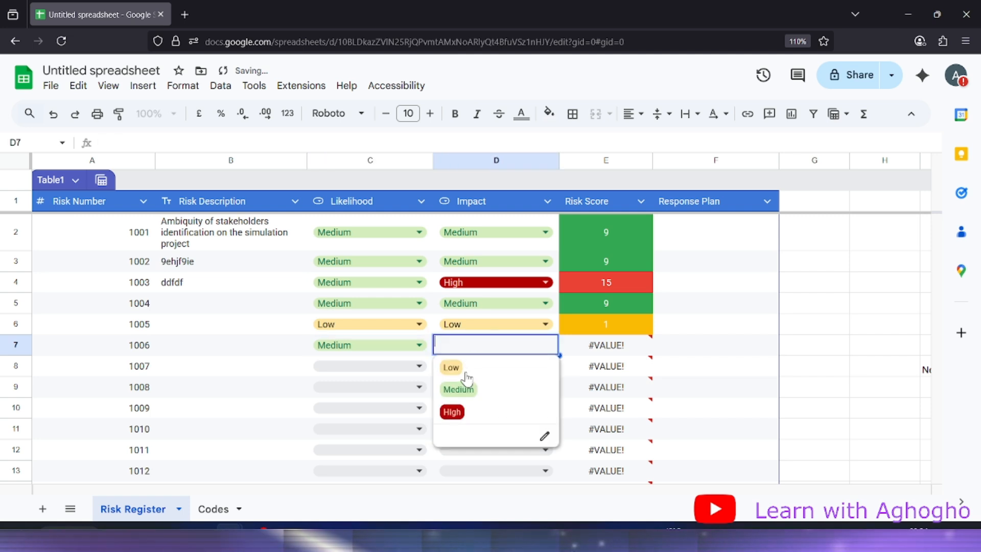
click(463, 409)
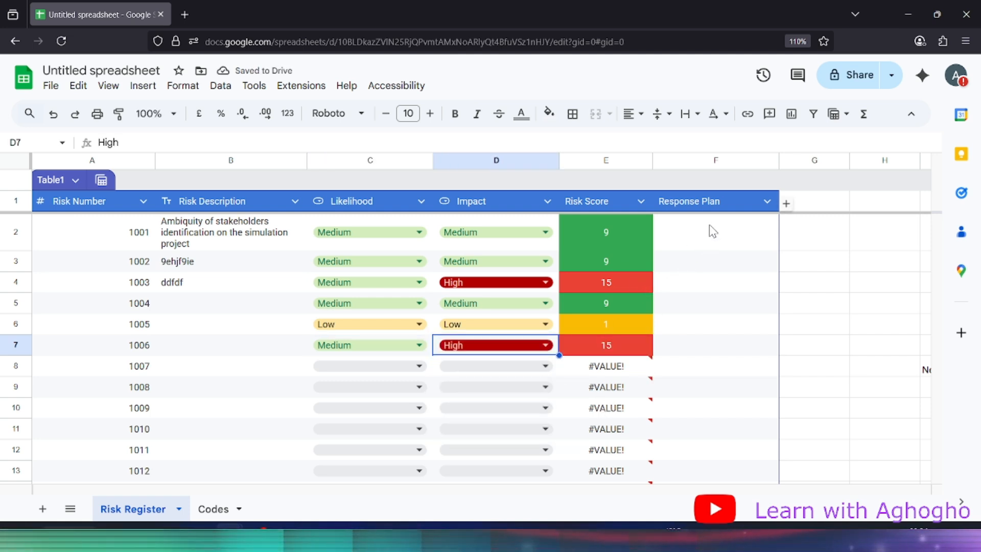
Type filler Response Plans 'sddfrddfdfgbv' and 'dfg' in F2 and F3
click(664, 235)
text(sddfrddfdfgbv)
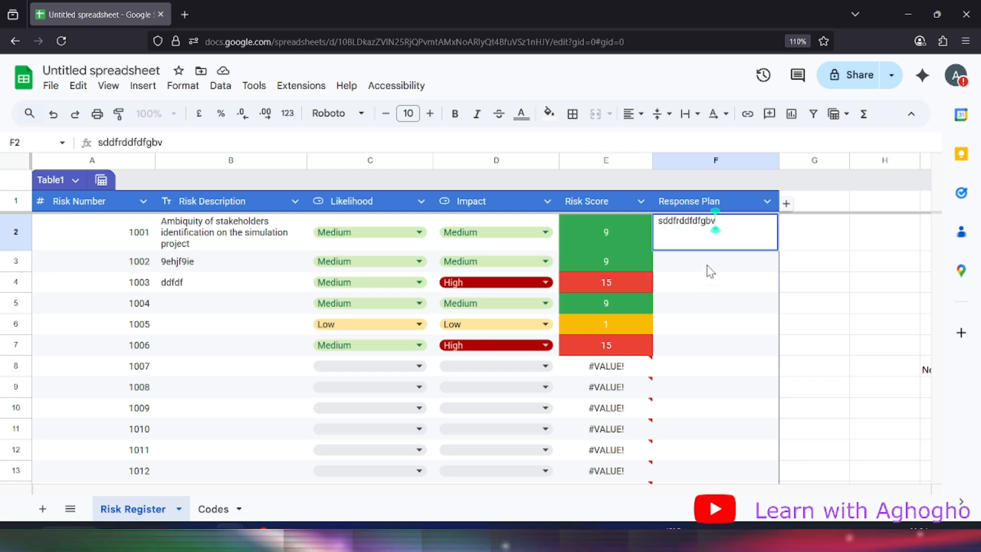
key(Return)
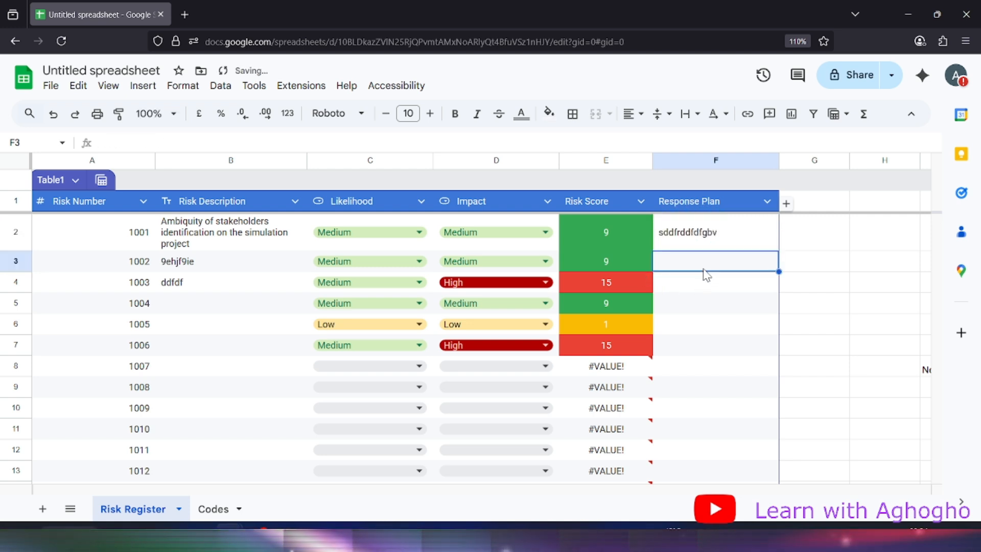
text(dfgdf)
key(Return)
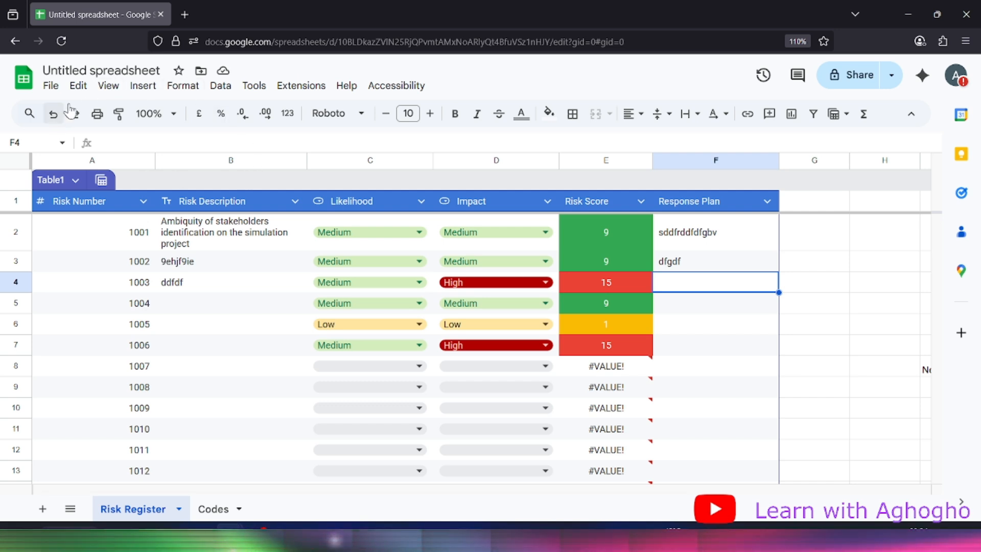
Retitle the spreadsheet 'Risk Register' in place of 'Untitled spreadsheet'
click(100, 70)
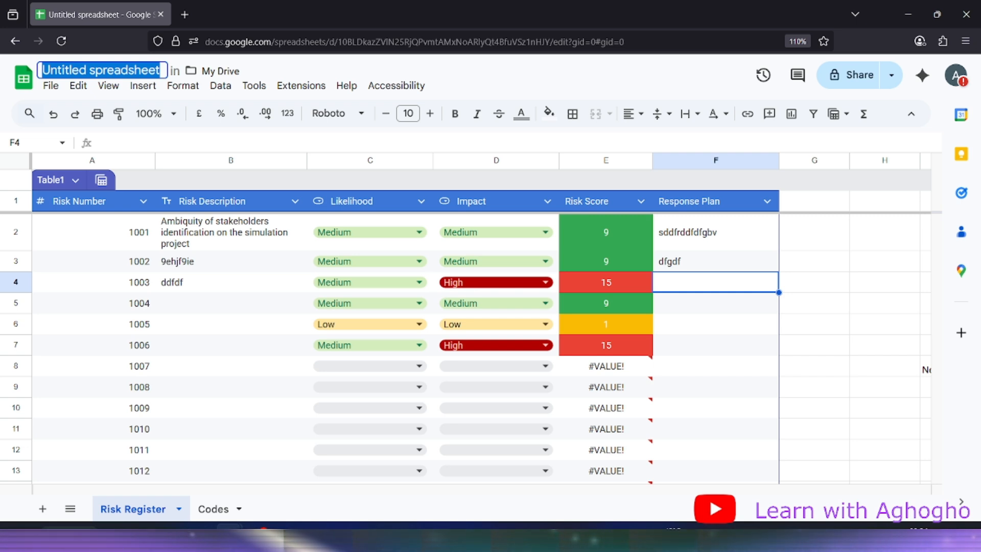
text(Risk)
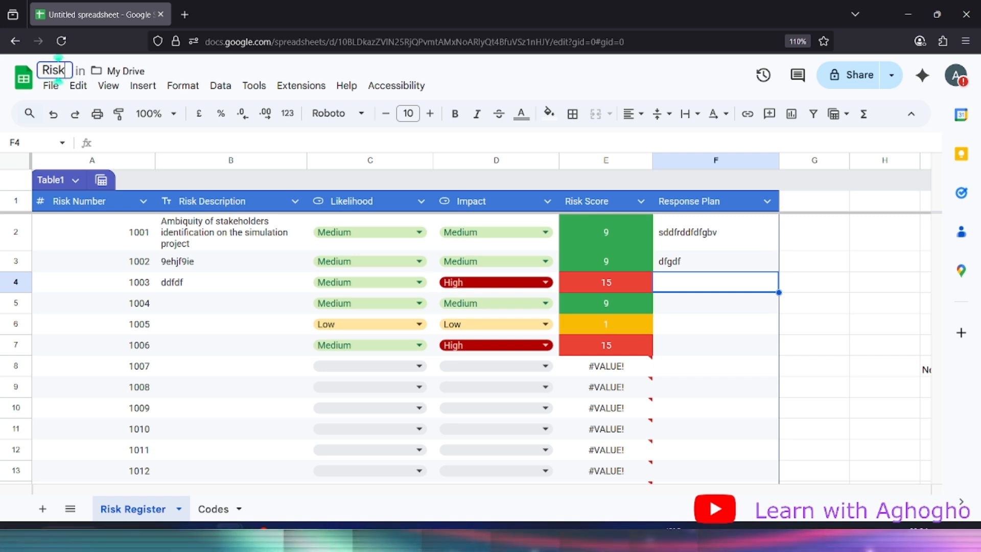
text( Re)
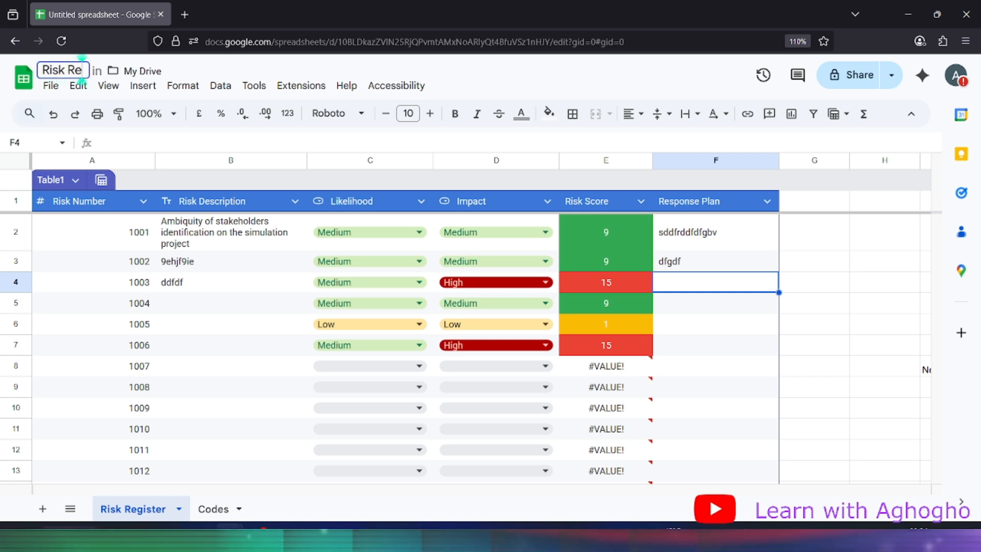
text(gister)
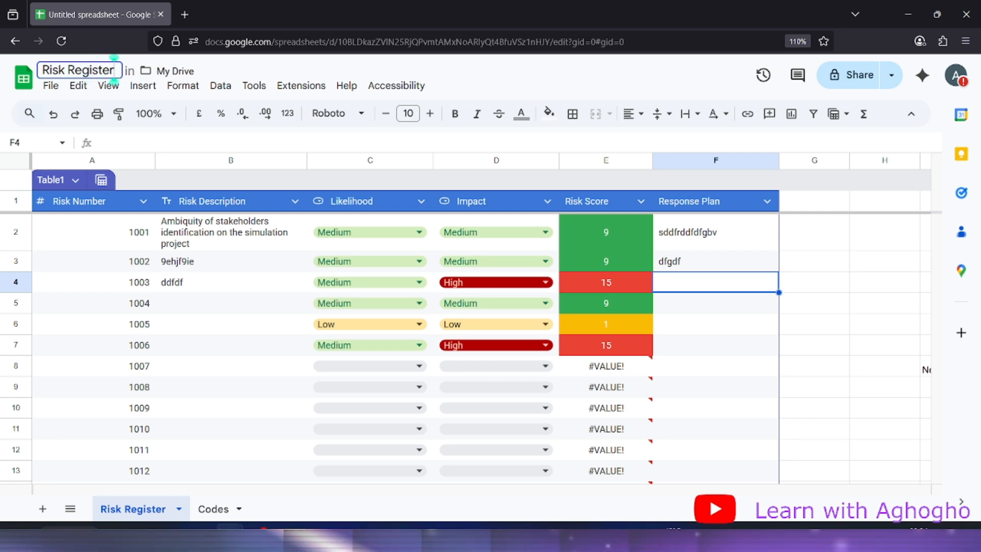
click(302, 387)
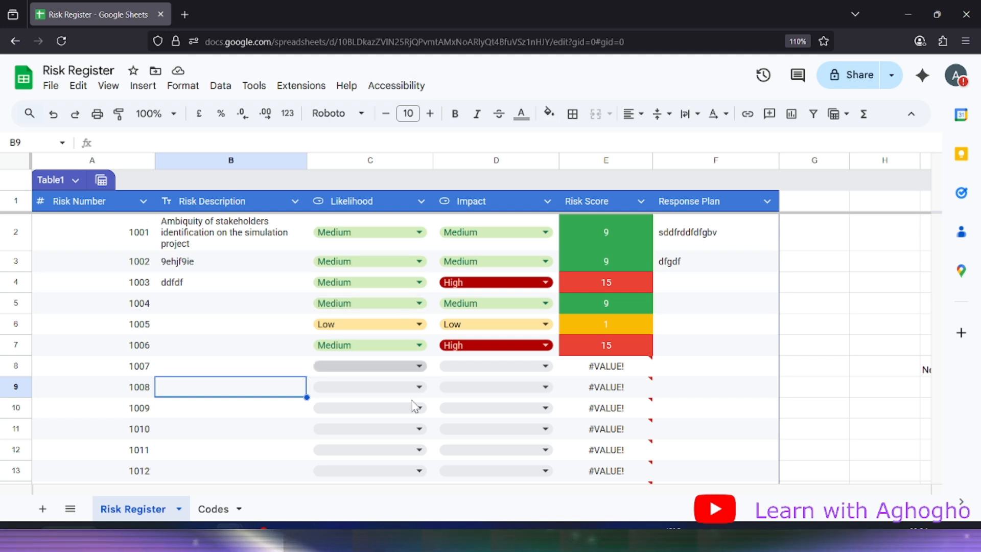